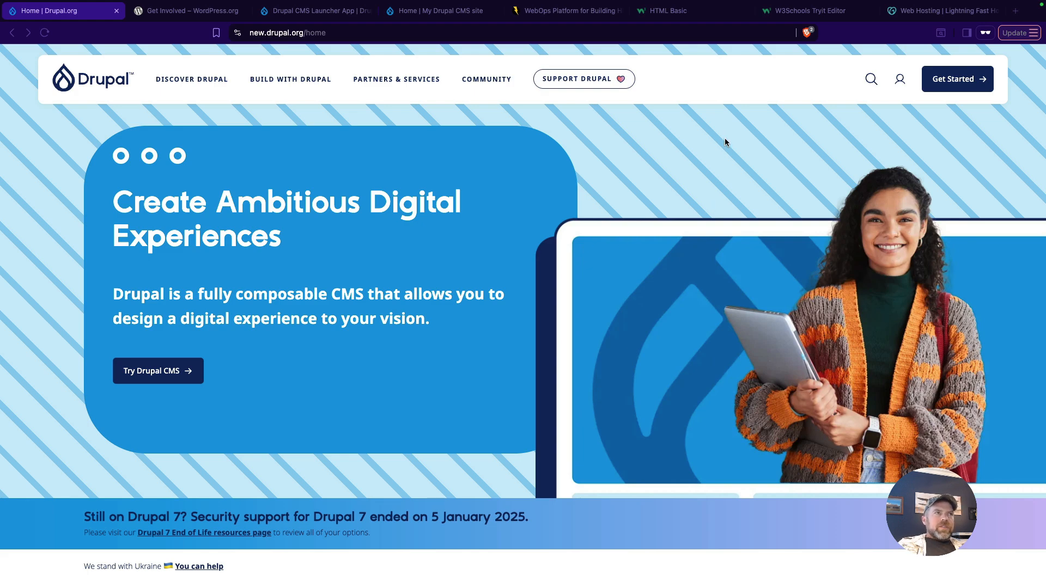
- Open the W3Schools HTML Basic page and examine the example document's code from <html> to </html>
{"action": "left_click", "coordinate": [696, 13]}
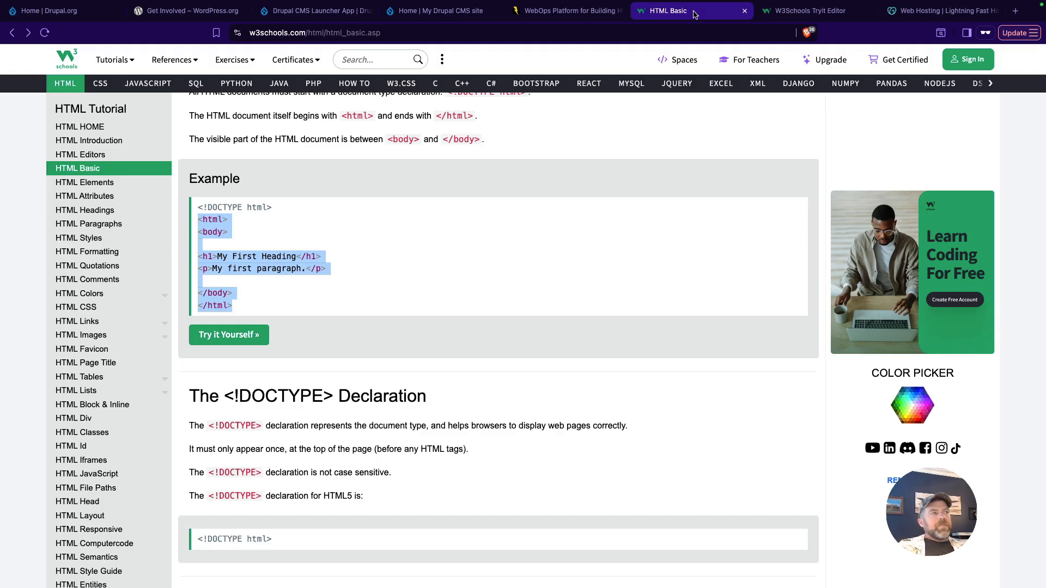
{"action": "scroll", "coordinate": [355, 261], "scroll_direction": "up", "scroll_amount": 4}
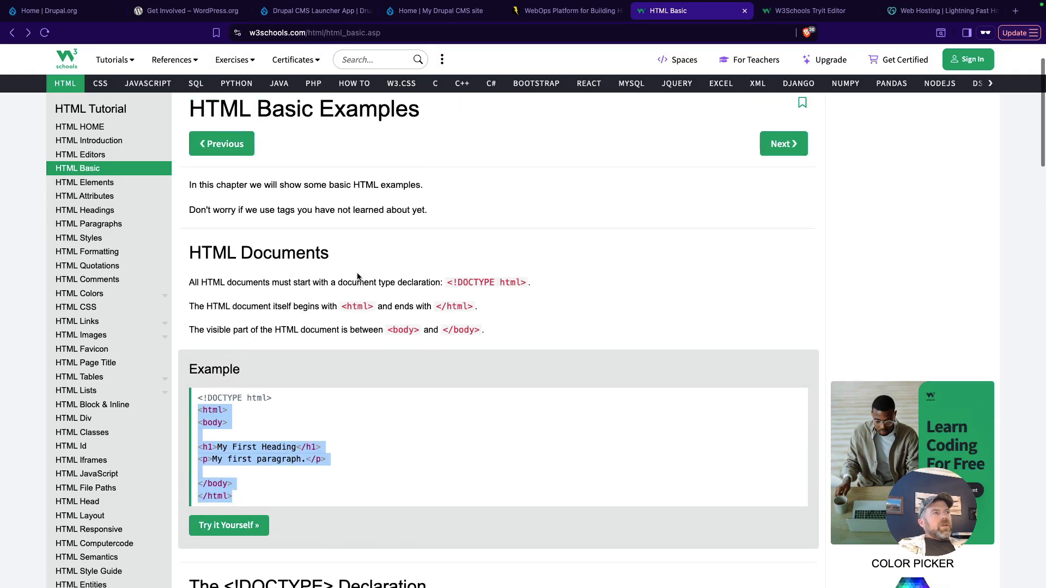
{"action": "scroll", "coordinate": [357, 272], "scroll_direction": "down", "scroll_amount": 3}
{"action": "left_click", "coordinate": [251, 349]}
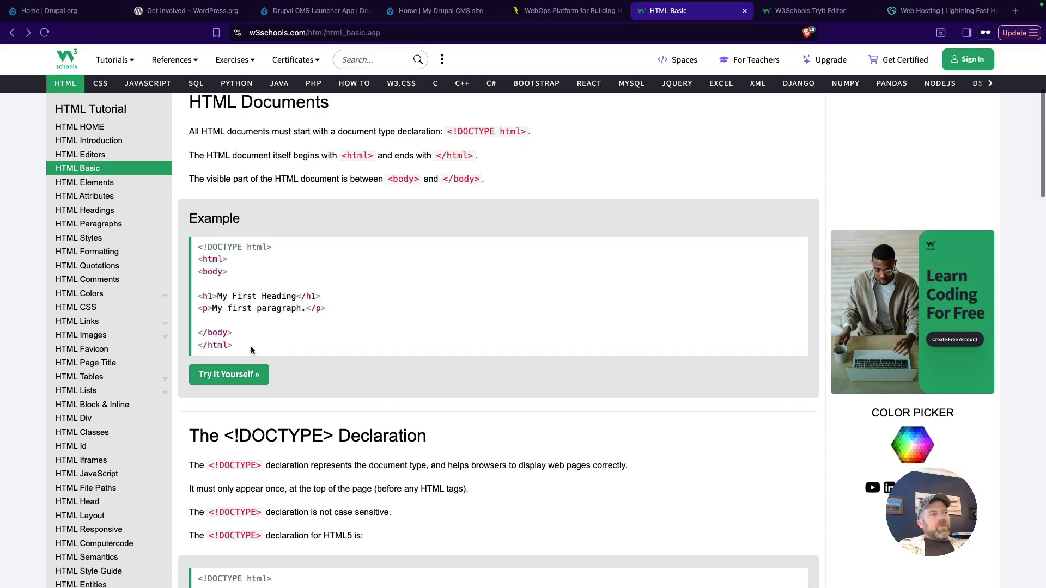
{"action": "left_click_drag", "start_coordinate": [251, 347], "coordinate": [196, 264]}
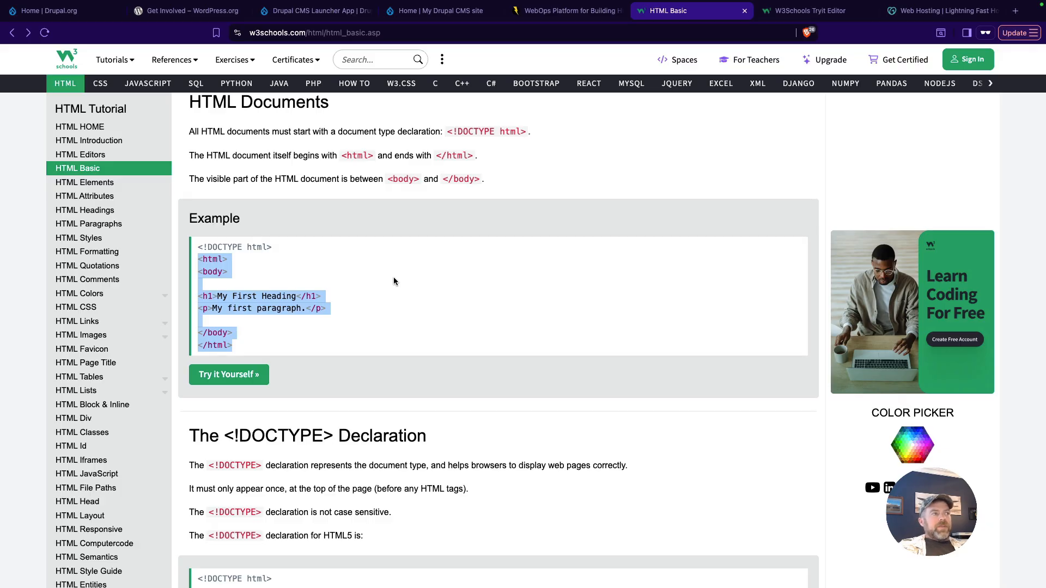
{"action": "left_click", "coordinate": [266, 342]}
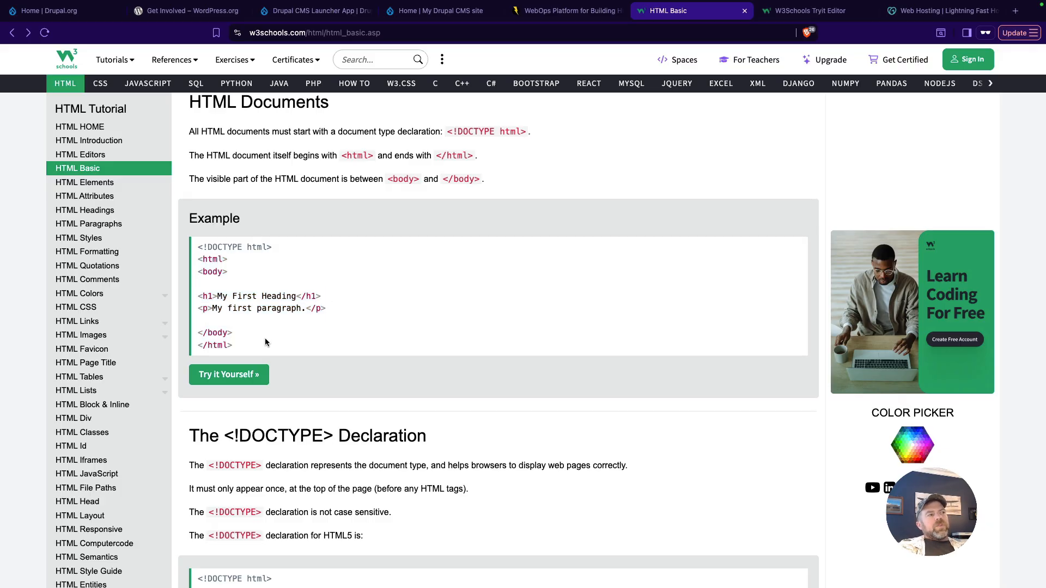
{"action": "left_click_drag", "start_coordinate": [238, 350], "coordinate": [198, 260]}
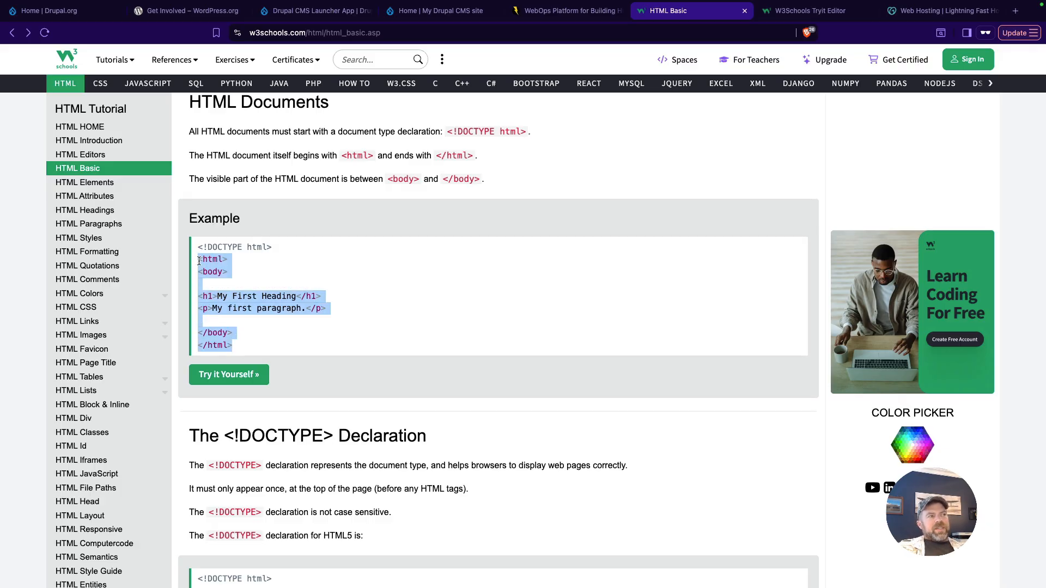
{"action": "left_click", "coordinate": [282, 302]}
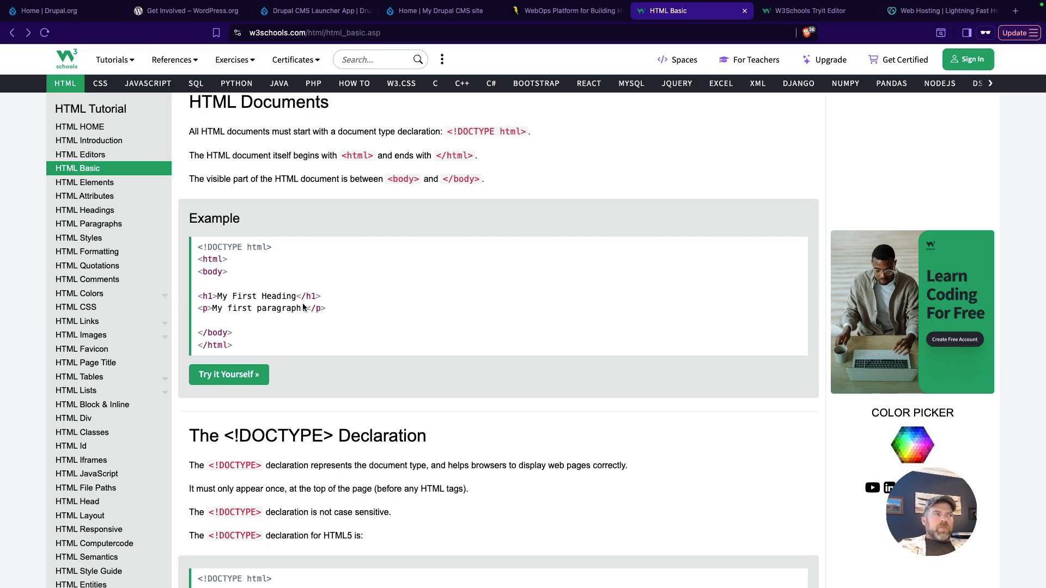
- Switch to the W3Schools Tryit Editor and compare heading 1 with heading 6 in the rendered result
{"action": "left_click", "coordinate": [820, 13]}
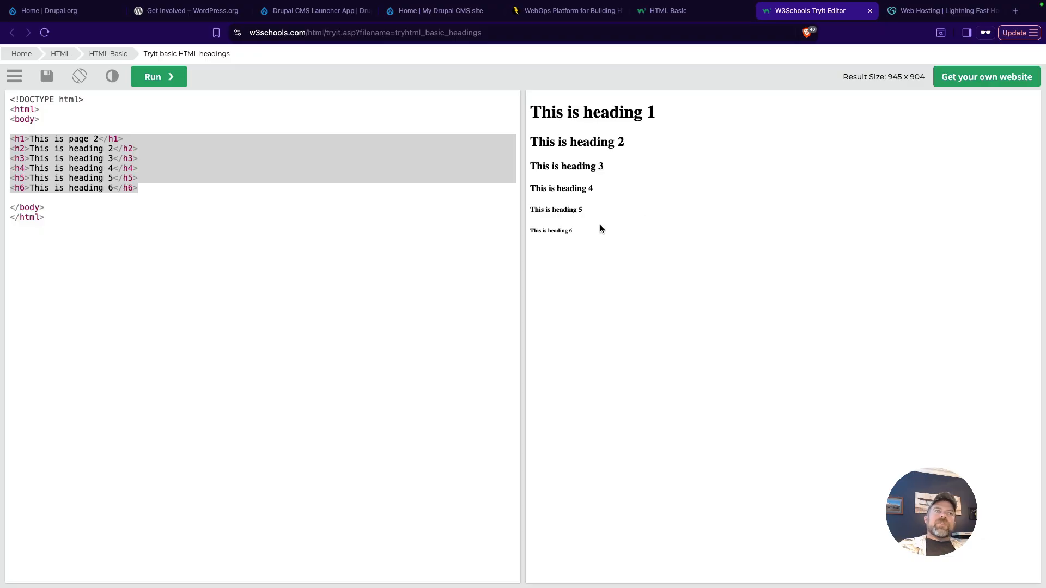
{"action": "left_click_drag", "start_coordinate": [660, 116], "coordinate": [535, 113]}
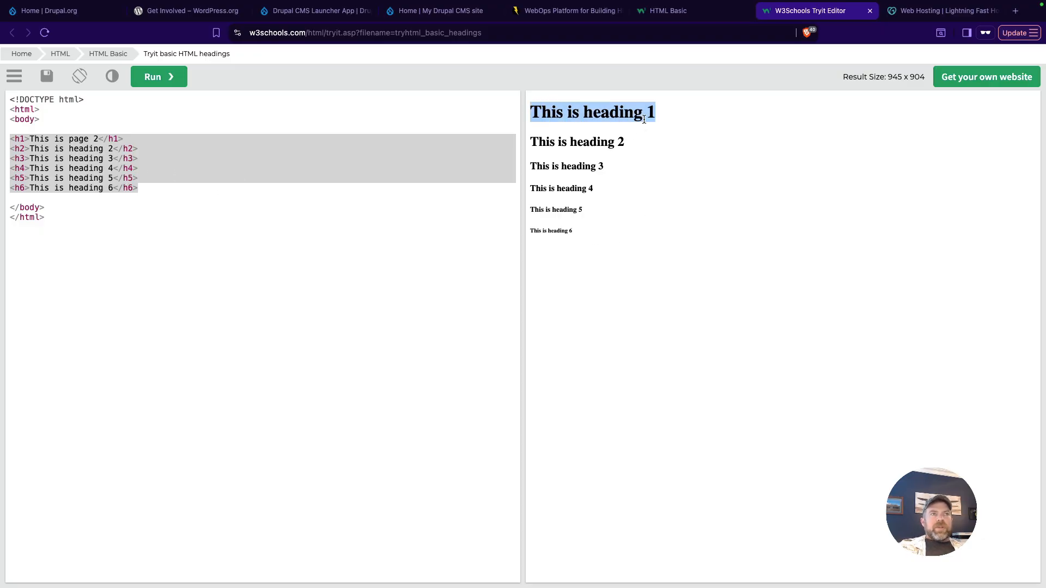
{"action": "left_click_drag", "start_coordinate": [572, 233], "coordinate": [528, 232]}
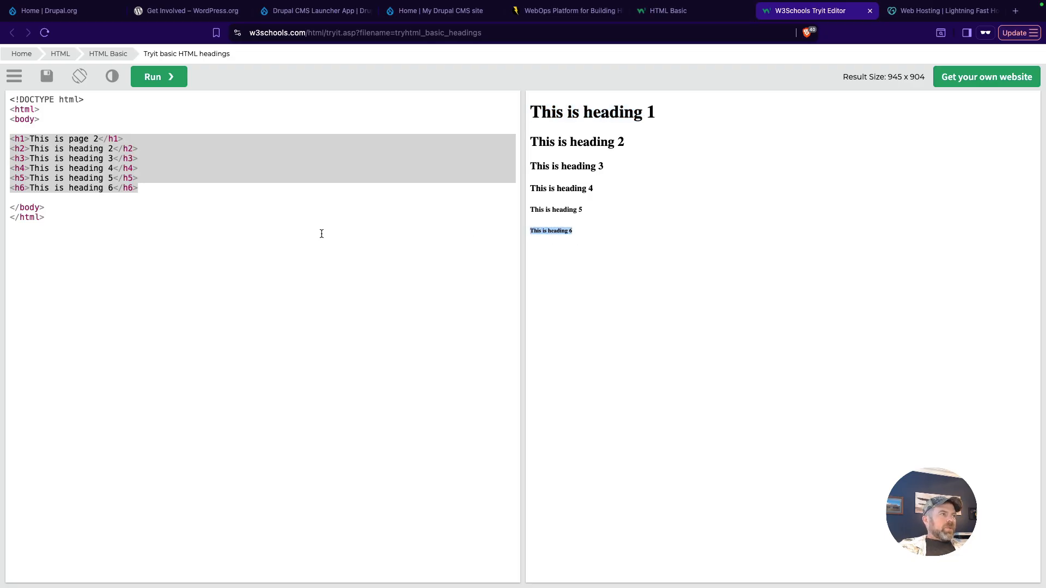
- Change the opening and closing tags of the "This is heading 6" line to p, run the code and check the rendered line
{"action": "left_click", "coordinate": [25, 188]}
{"action": "key", "text": "BackSpace"}
{"action": "key", "text": "BackSpace"}
{"action": "type", "text": "p"}
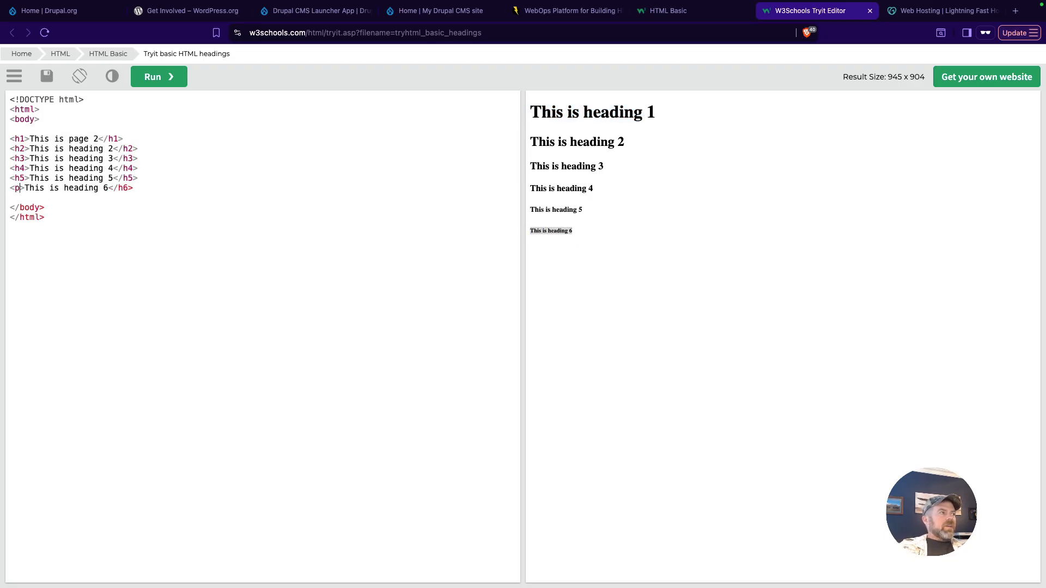
{"action": "left_click", "coordinate": [127, 188]}
{"action": "key", "text": "BackSpace"}
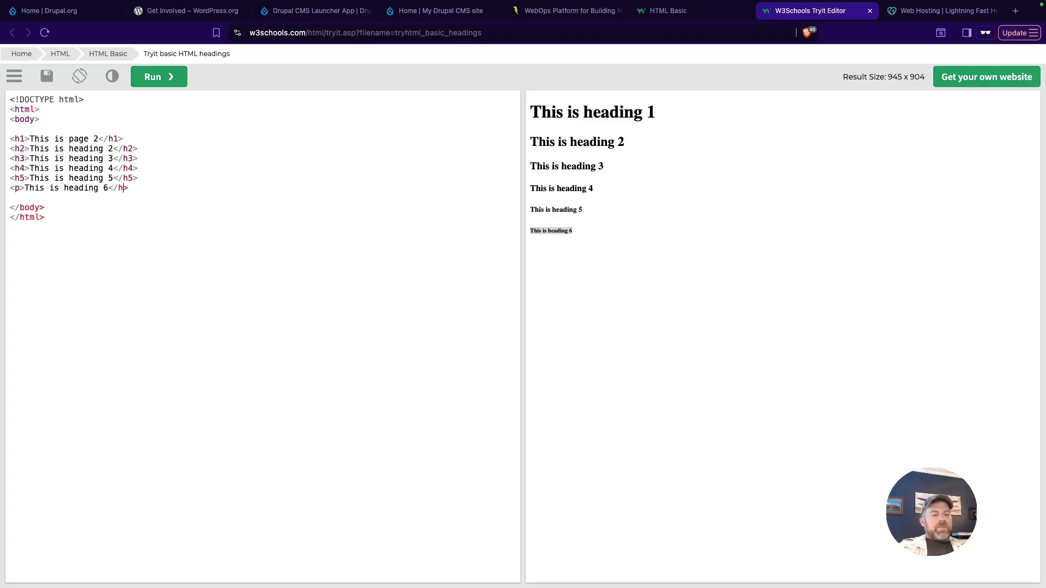
{"action": "type", "text": "p"}
{"action": "left_click", "coordinate": [164, 81]}
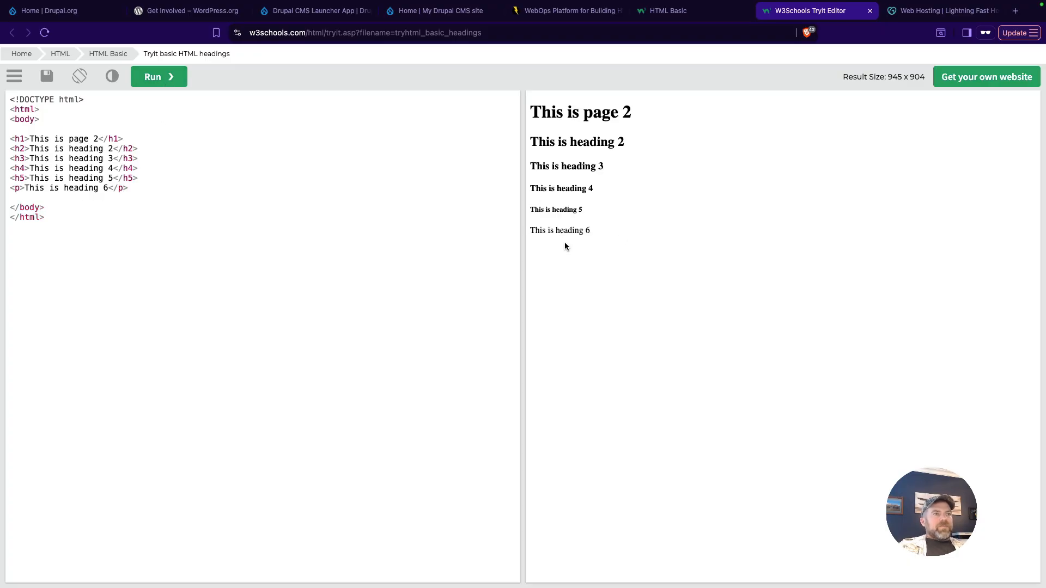
{"action": "left_click_drag", "start_coordinate": [590, 236], "coordinate": [531, 233]}
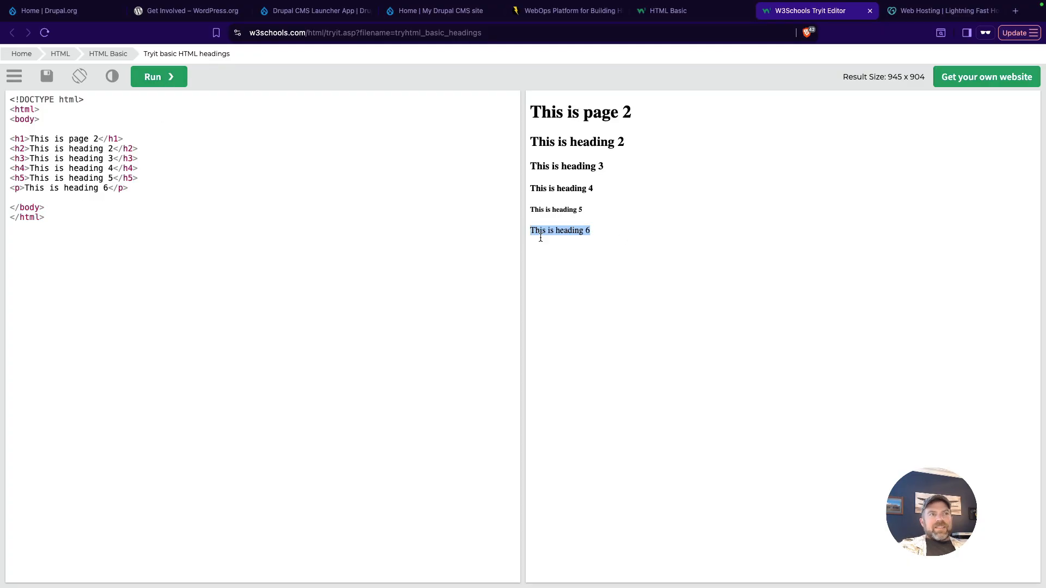
{"action": "left_click", "coordinate": [633, 260]}
- Examine the body and full html block of the headings code, comparing it with the HTML Basic example
{"action": "left_click_drag", "start_coordinate": [134, 188], "coordinate": [1, 121]}
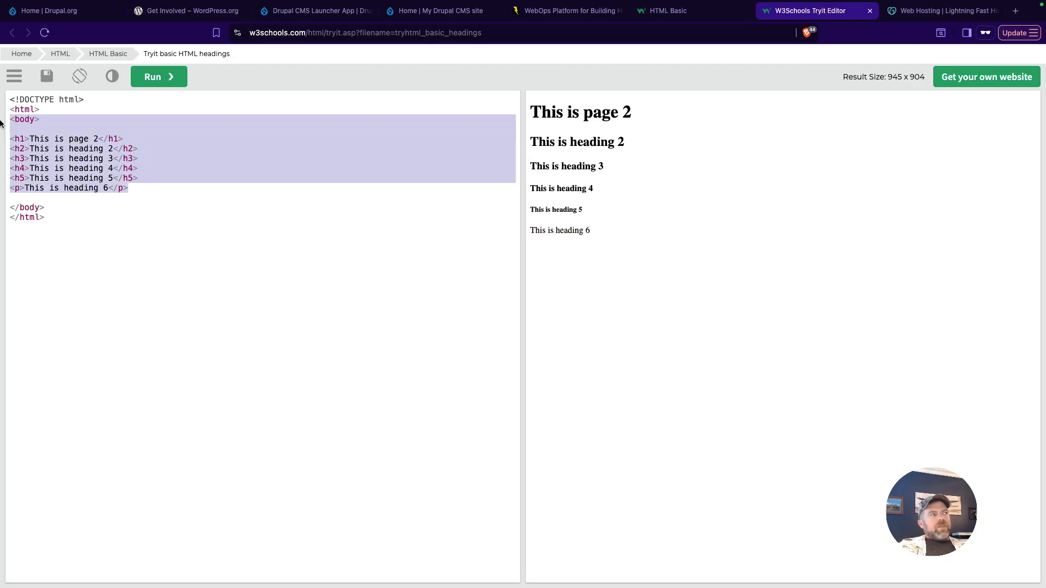
{"action": "left_click", "coordinate": [154, 272]}
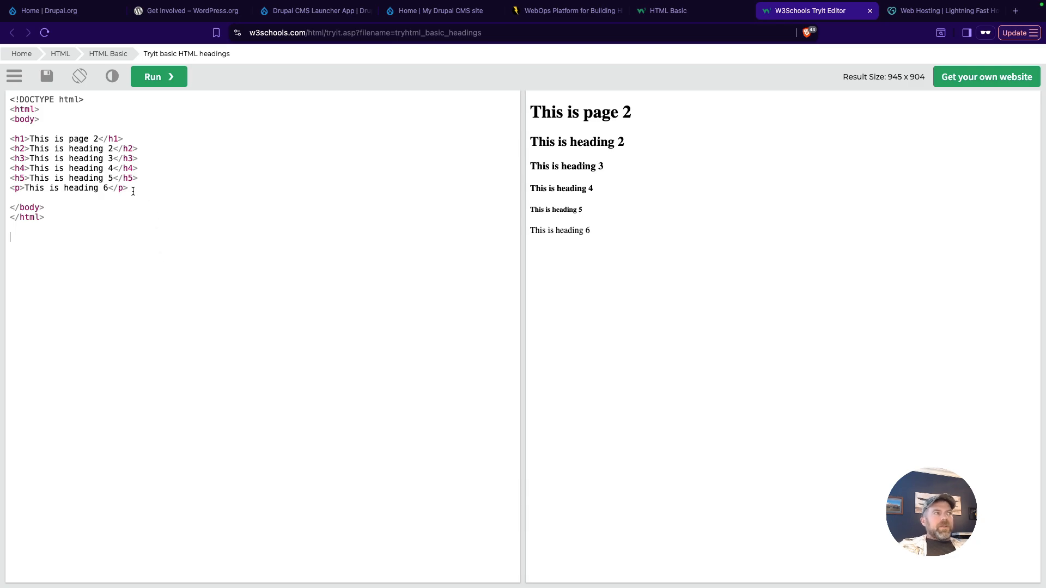
{"action": "left_click_drag", "start_coordinate": [60, 217], "coordinate": [4, 123]}
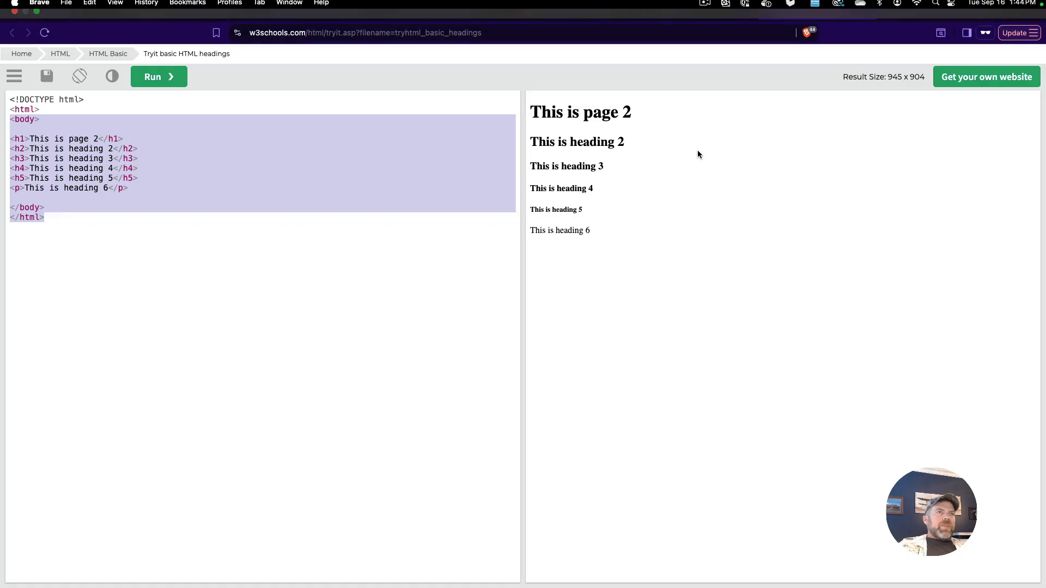
{"action": "left_click", "coordinate": [687, 12]}
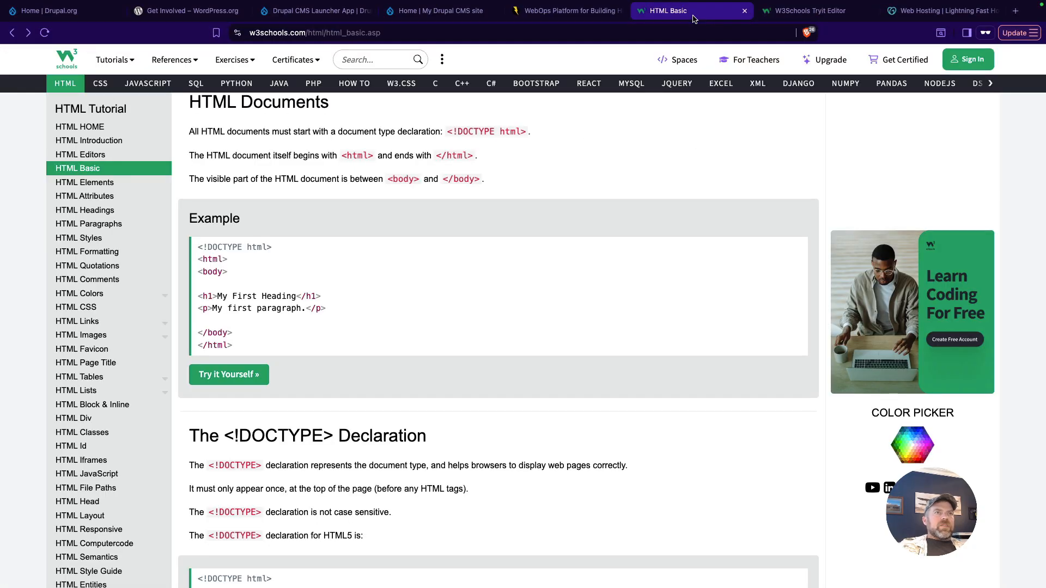
{"action": "left_click", "coordinate": [786, 14]}
{"action": "left_click", "coordinate": [269, 271]}
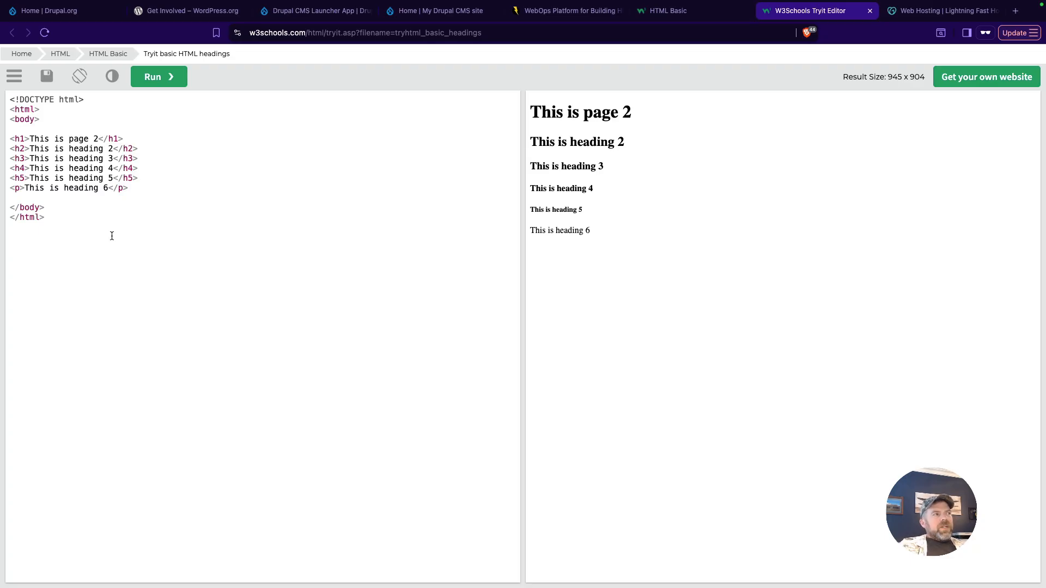
{"action": "left_click_drag", "start_coordinate": [46, 218], "coordinate": [8, 121]}
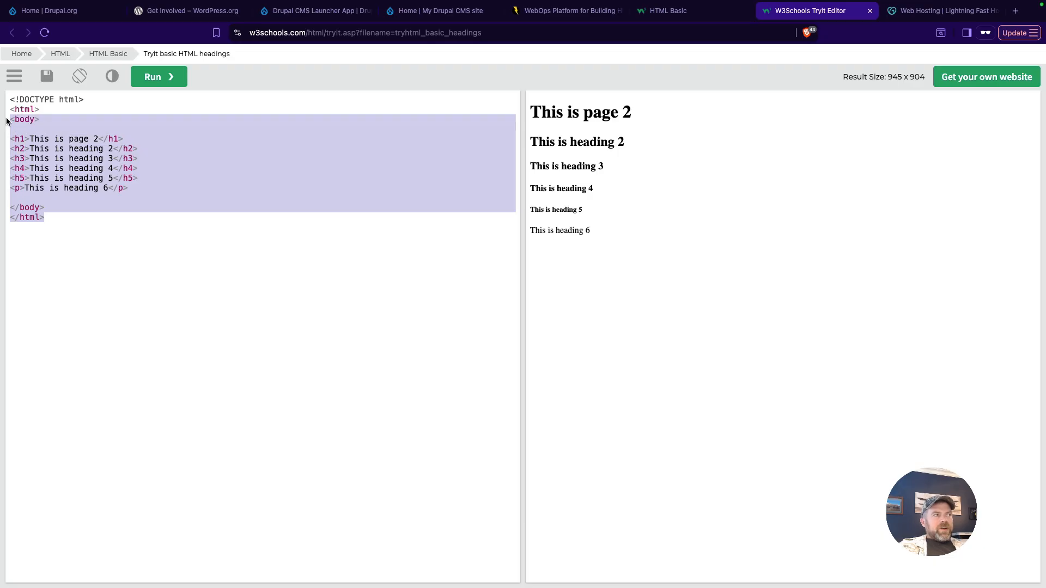
{"action": "left_click", "coordinate": [193, 265]}
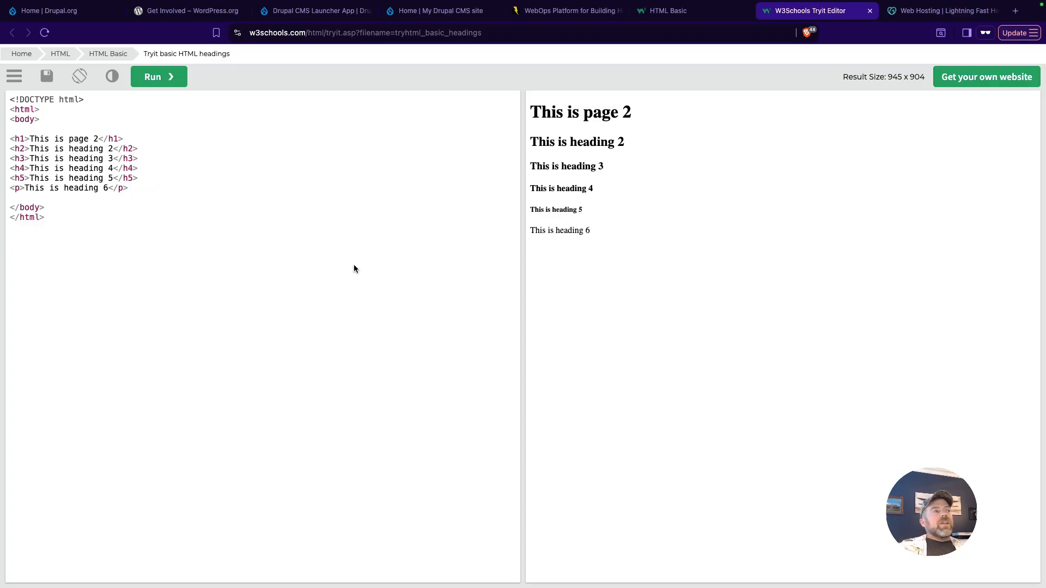
{"action": "left_click_drag", "start_coordinate": [182, 248], "coordinate": [0, 115]}
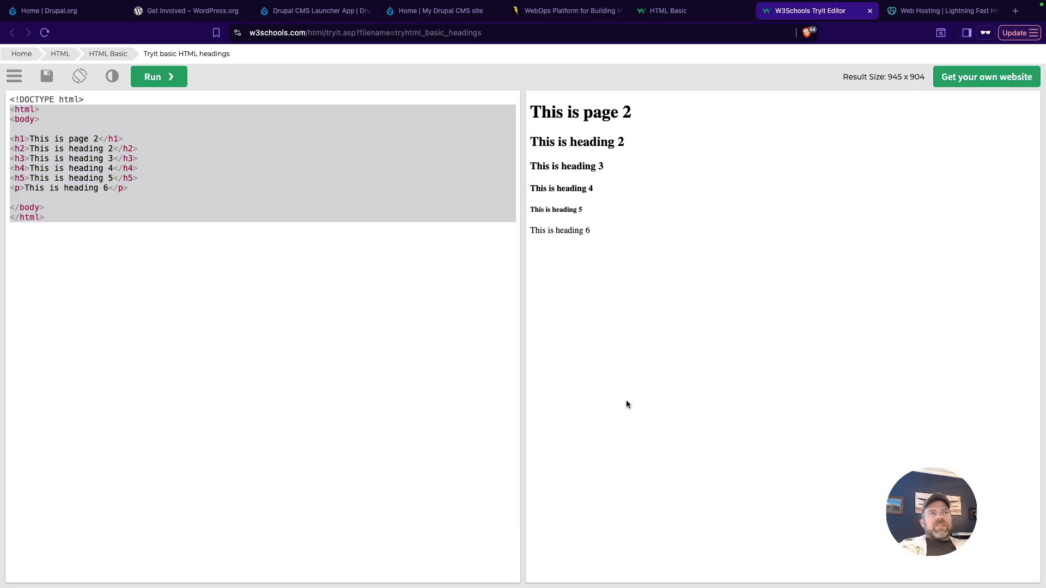
{"action": "left_click", "coordinate": [664, 18]}
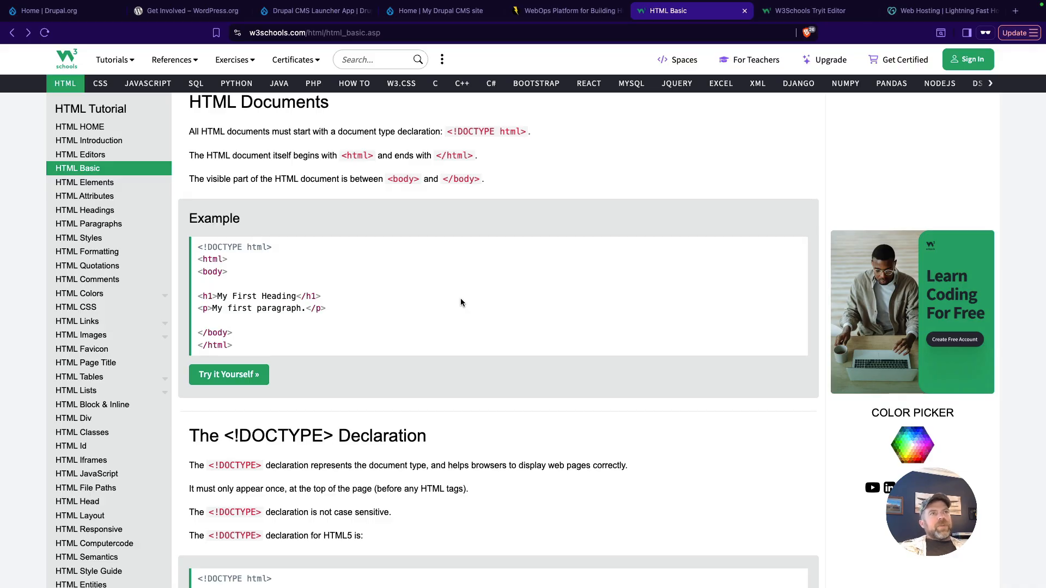
{"action": "left_click", "coordinate": [804, 11]}
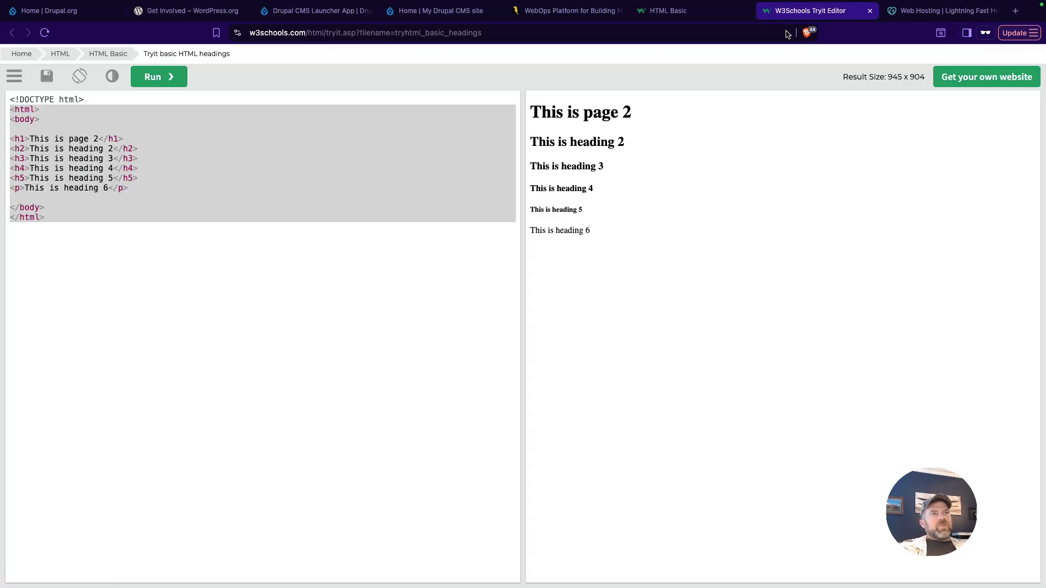
- Replace the text inside the h1 tags with the template variable {{ title }}
{"action": "left_click", "coordinate": [162, 257]}
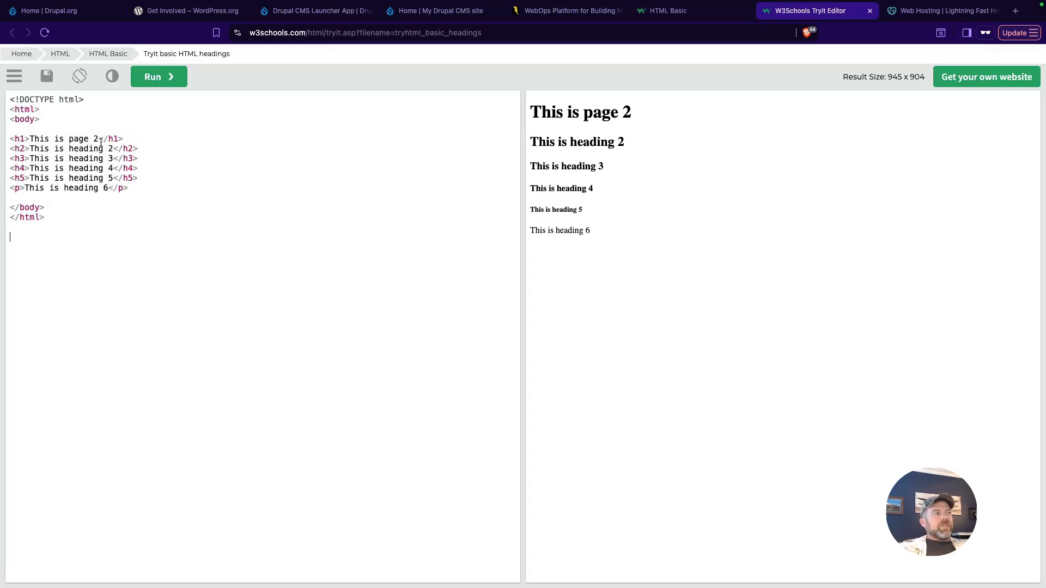
{"action": "left_click_drag", "start_coordinate": [100, 140], "coordinate": [29, 139]}
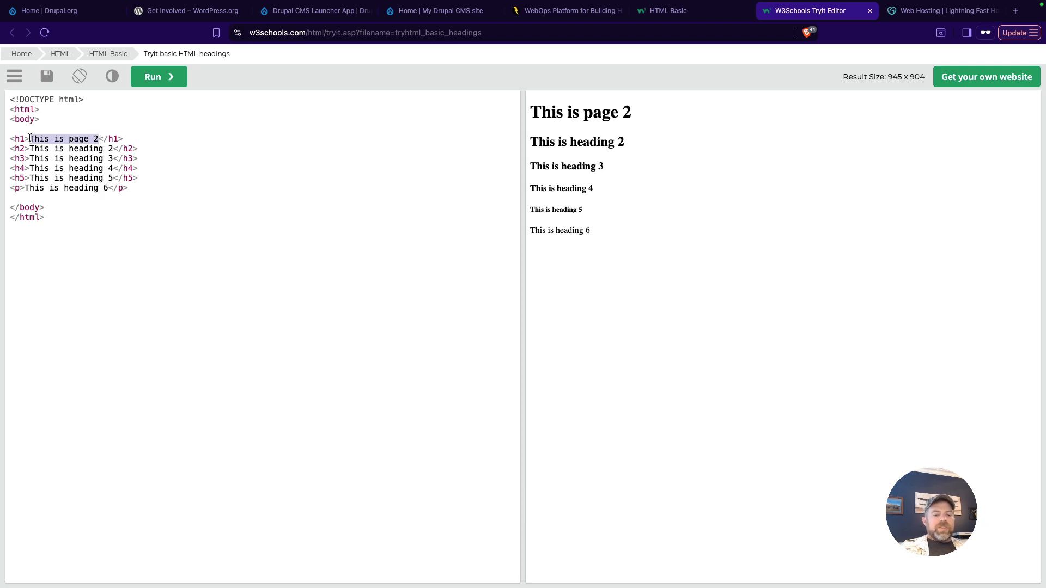
{"action": "type", "text": "{{"}
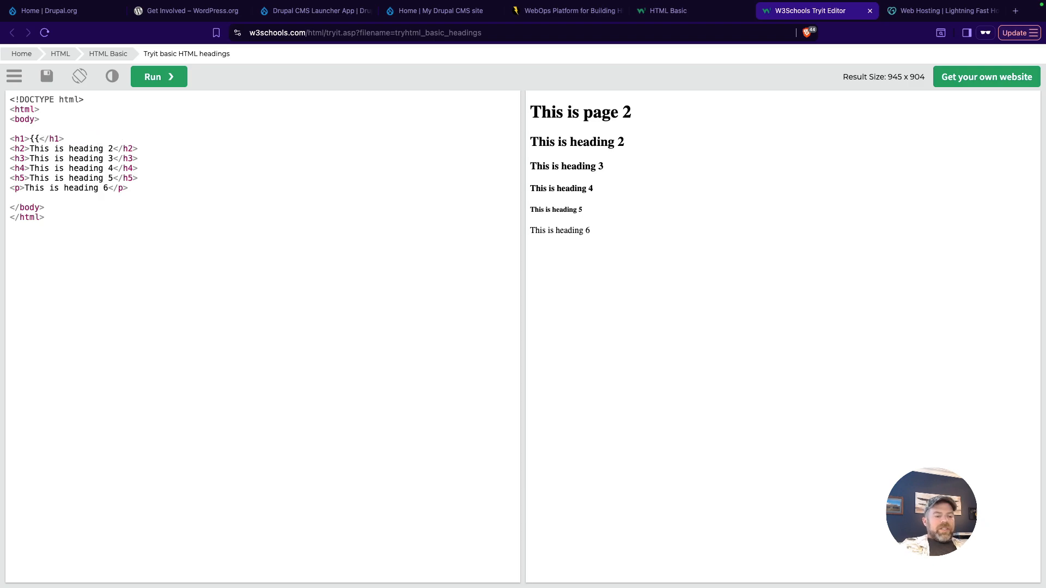
{"action": "type", "text": " title "}
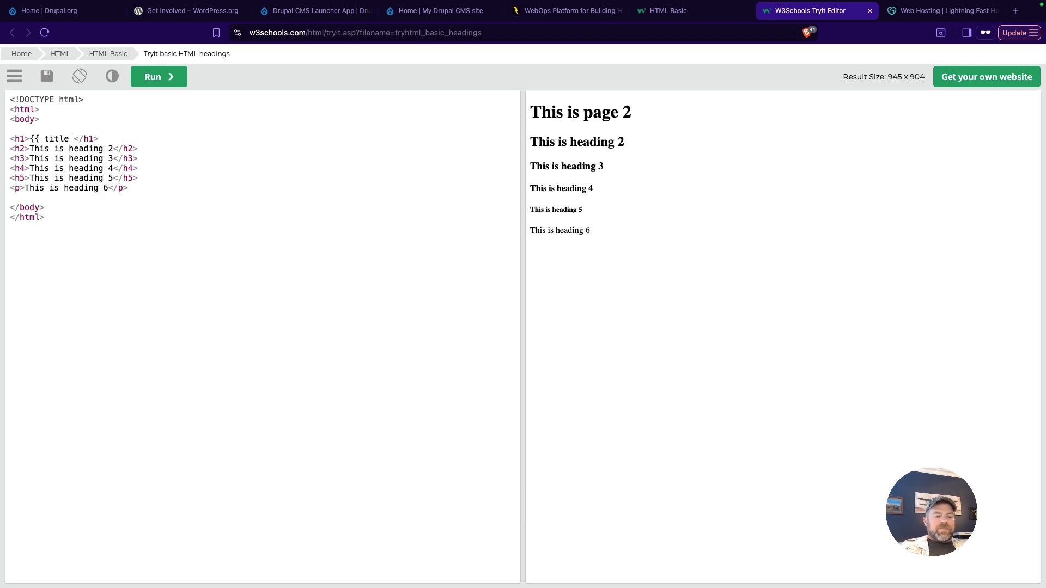
{"action": "type", "text": "}}"}
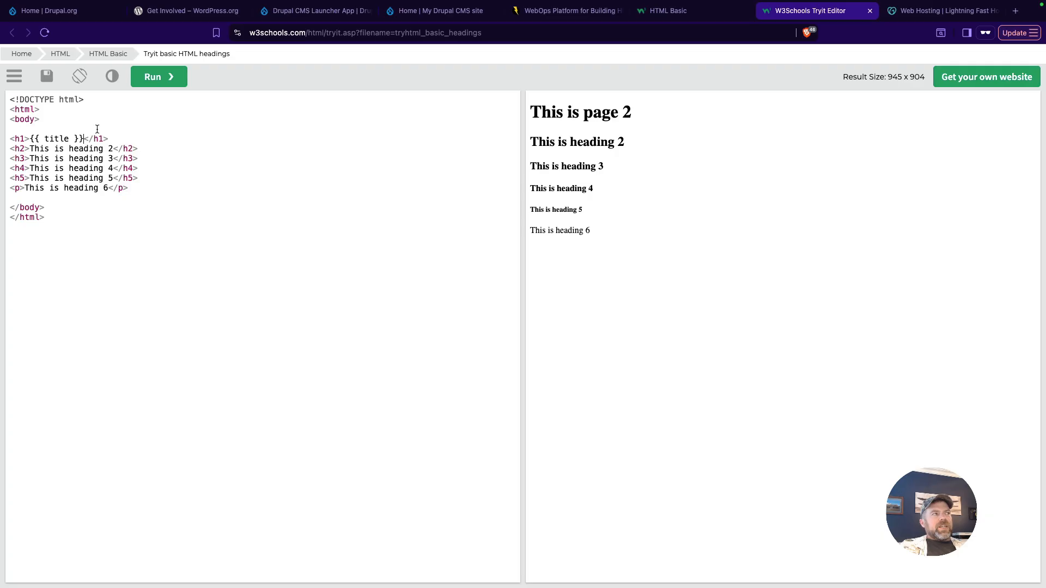
- Review the {{ title }} variable and body markup against the HTML Basic example, and open GoDaddy's web hosting page
{"action": "left_click_drag", "start_coordinate": [82, 139], "coordinate": [29, 140]}
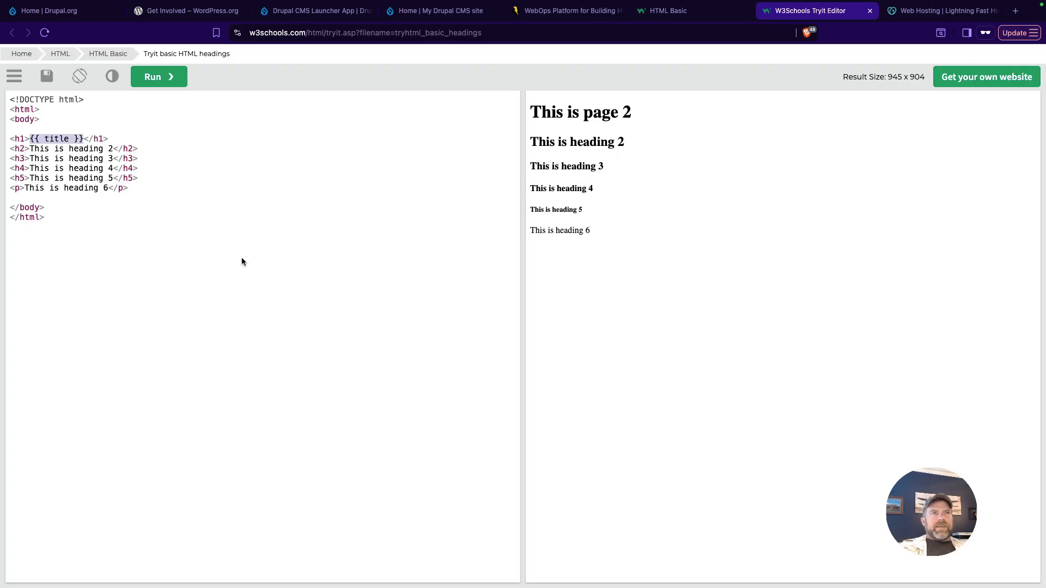
{"action": "left_click", "coordinate": [691, 15]}
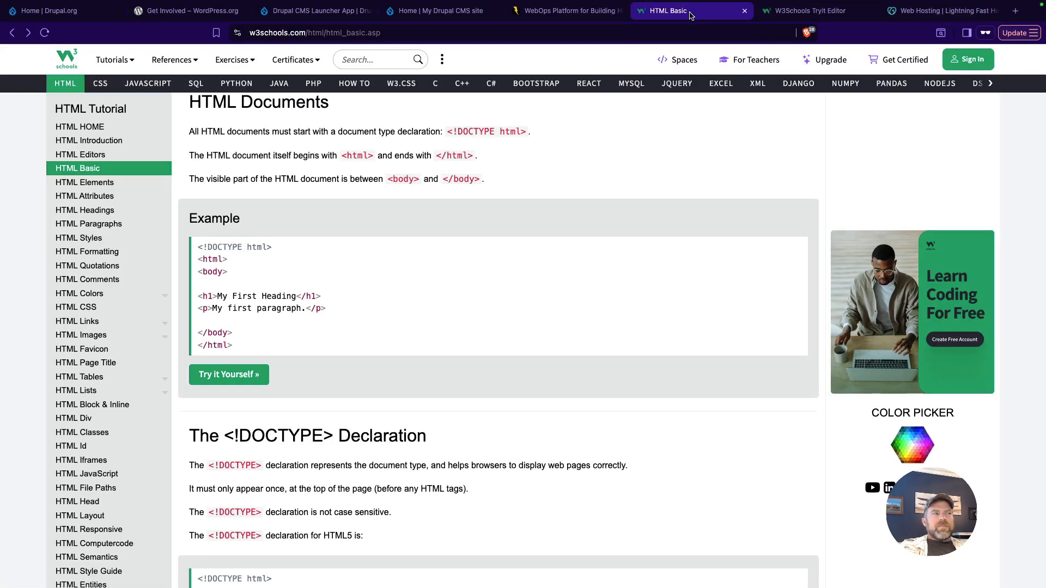
{"action": "left_click", "coordinate": [804, 11]}
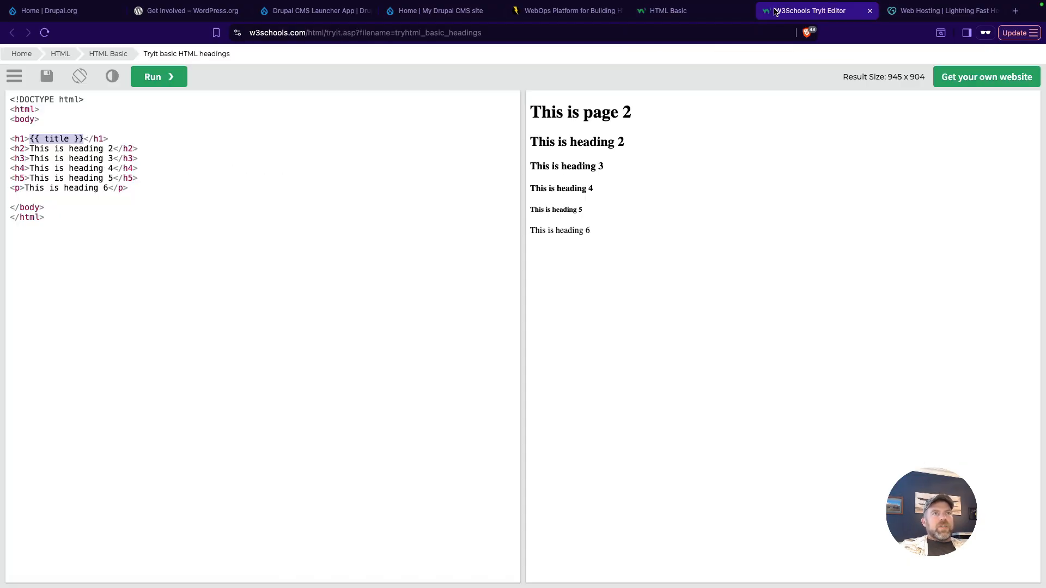
{"action": "left_click_drag", "start_coordinate": [141, 196], "coordinate": [10, 138]}
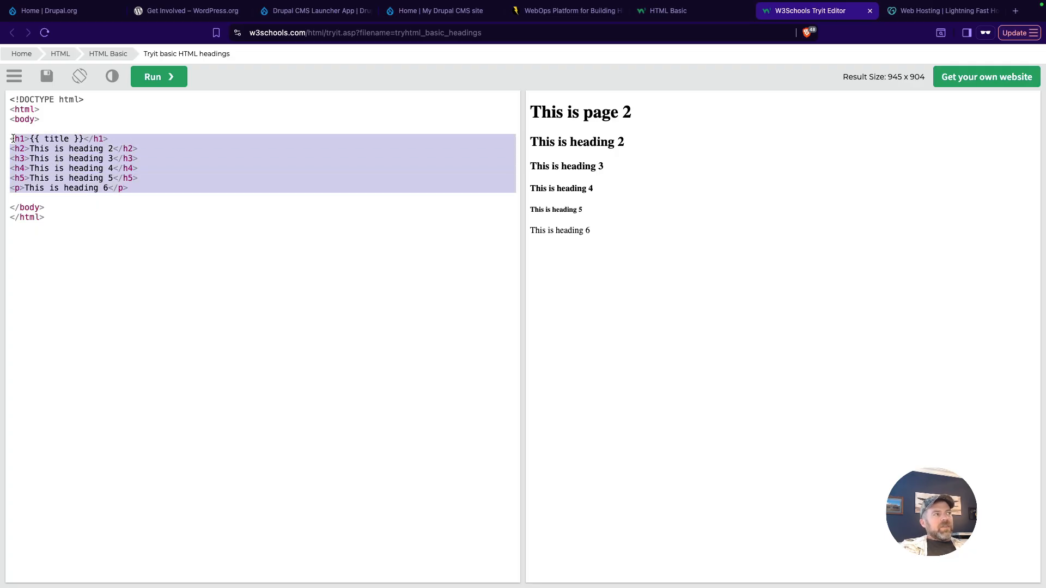
{"action": "left_click", "coordinate": [710, 15]}
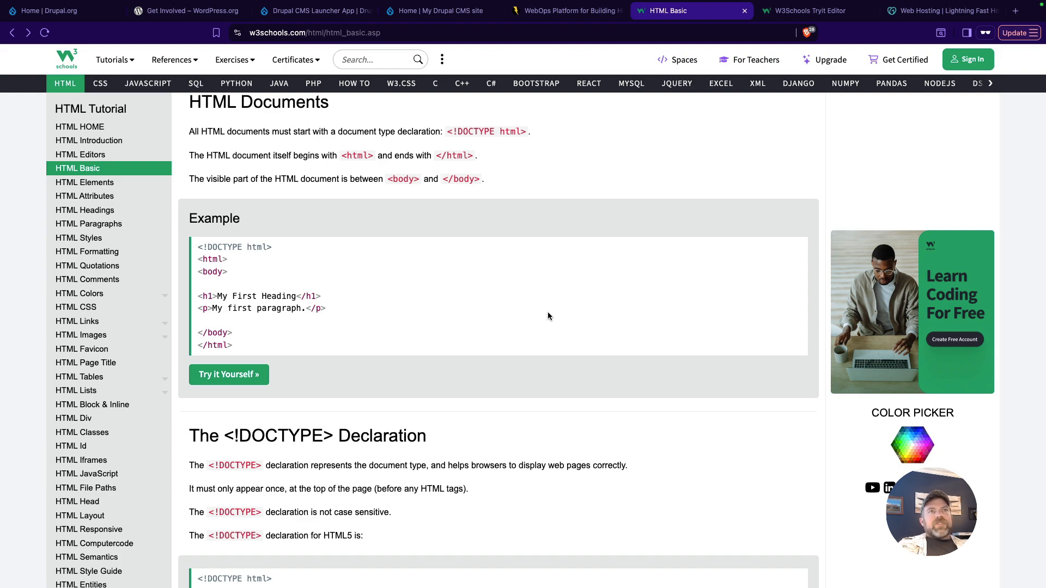
{"action": "left_click", "coordinate": [914, 14]}
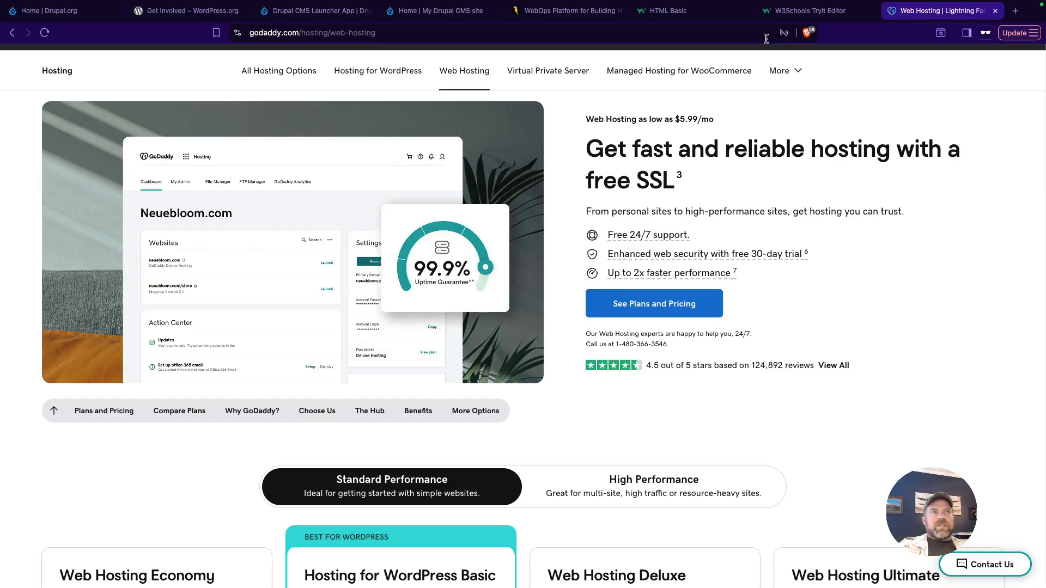
- Revisit the HTML Basic document example, and go from the Make WordPress page to the WordPress.org home page
{"action": "left_click", "coordinate": [707, 18]}
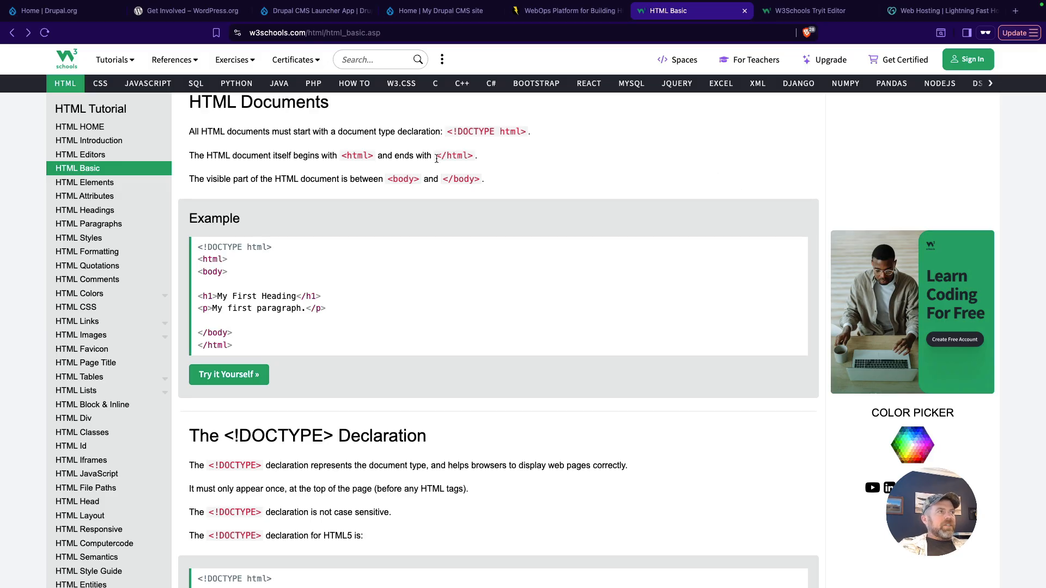
{"action": "left_click", "coordinate": [190, 11]}
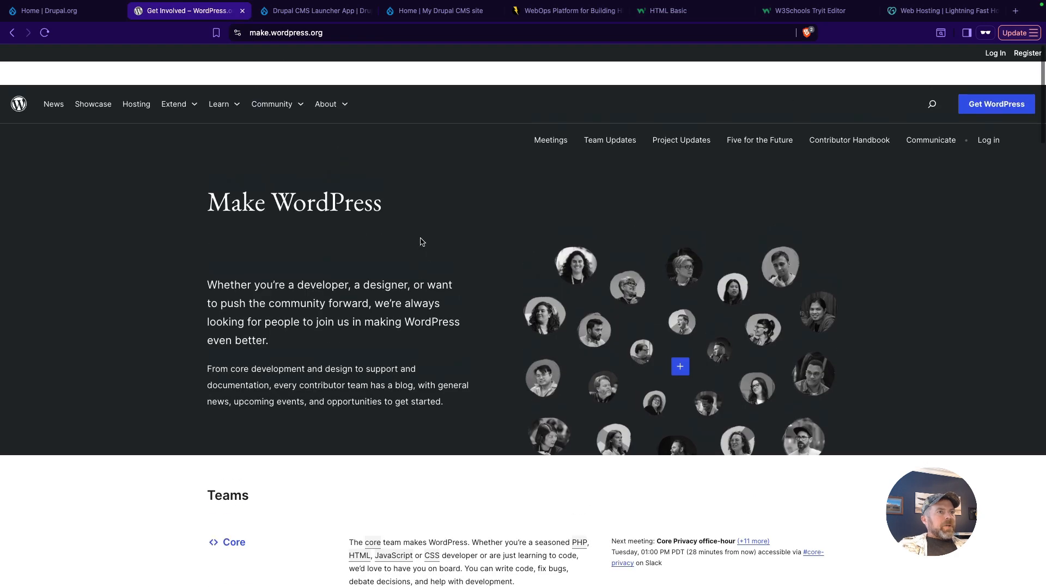
{"action": "scroll", "coordinate": [421, 241], "scroll_direction": "down", "scroll_amount": 1}
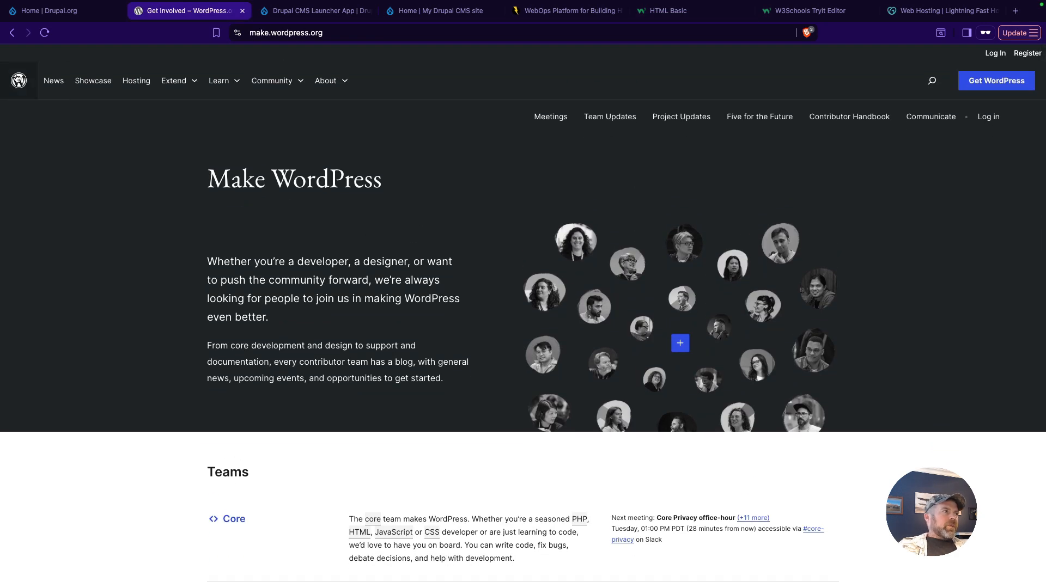
{"action": "left_click", "coordinate": [19, 80]}
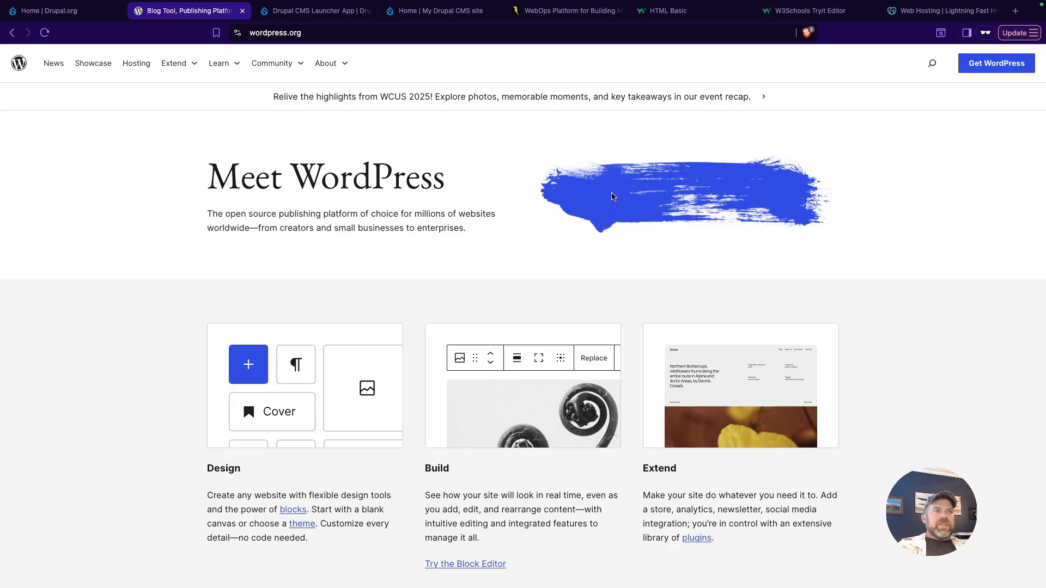
- Review the WordPress.org home page from the Meet WordPress banner through the features to the showcase section
{"action": "scroll", "coordinate": [625, 218], "scroll_direction": "down", "scroll_amount": 2}
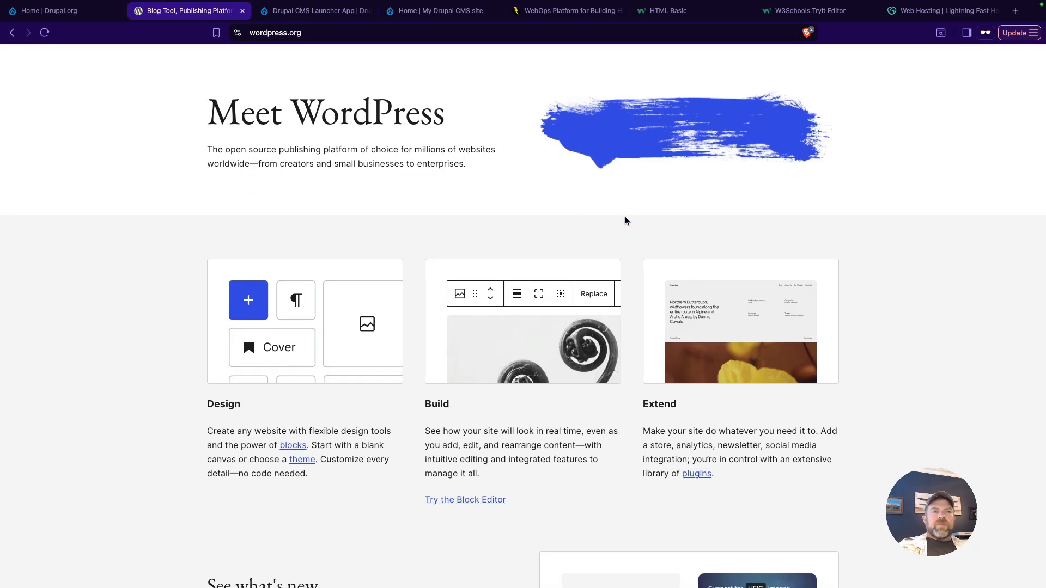
{"action": "scroll", "coordinate": [625, 220], "scroll_direction": "down", "scroll_amount": 5}
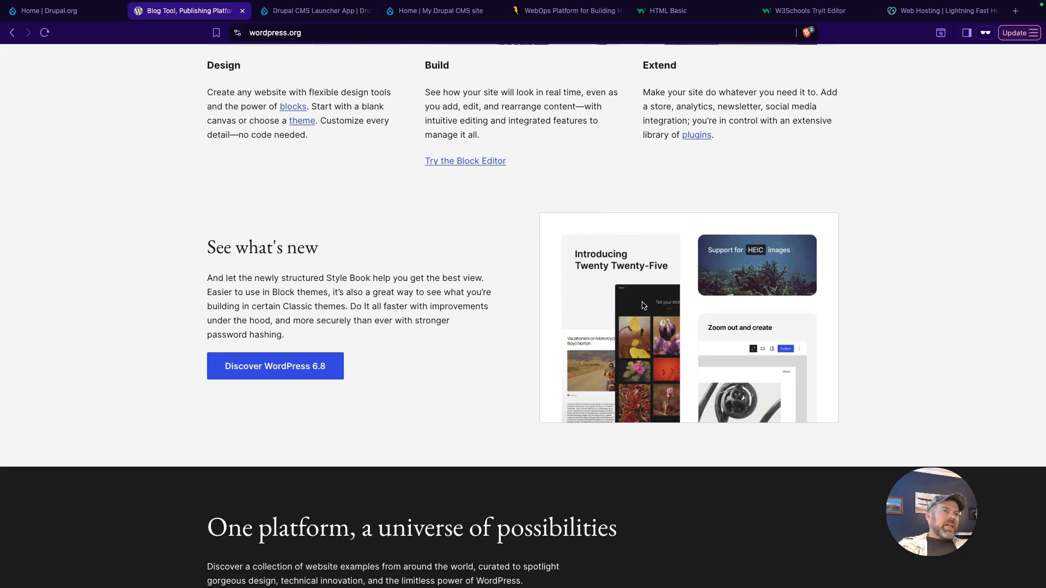
{"action": "scroll", "coordinate": [642, 306], "scroll_direction": "down", "scroll_amount": 3}
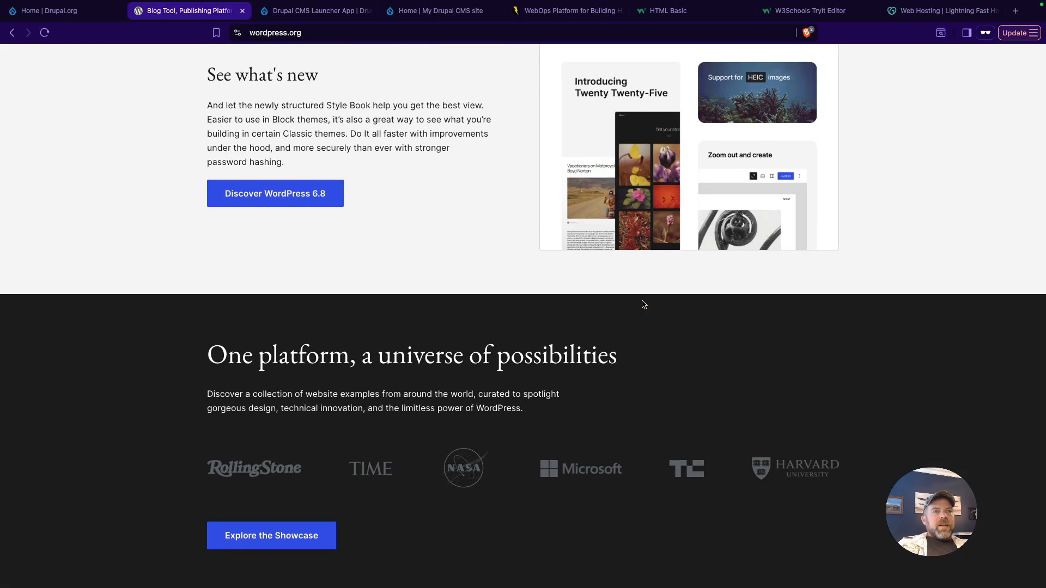
{"action": "scroll", "coordinate": [643, 304], "scroll_direction": "up", "scroll_amount": 10}
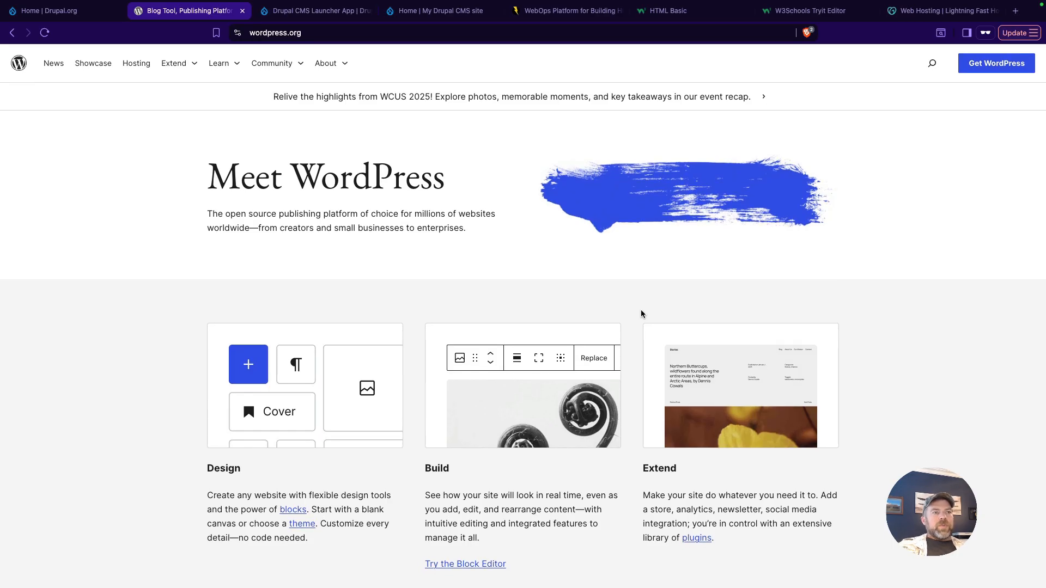
{"action": "scroll", "coordinate": [640, 364], "scroll_direction": "down", "scroll_amount": 1}
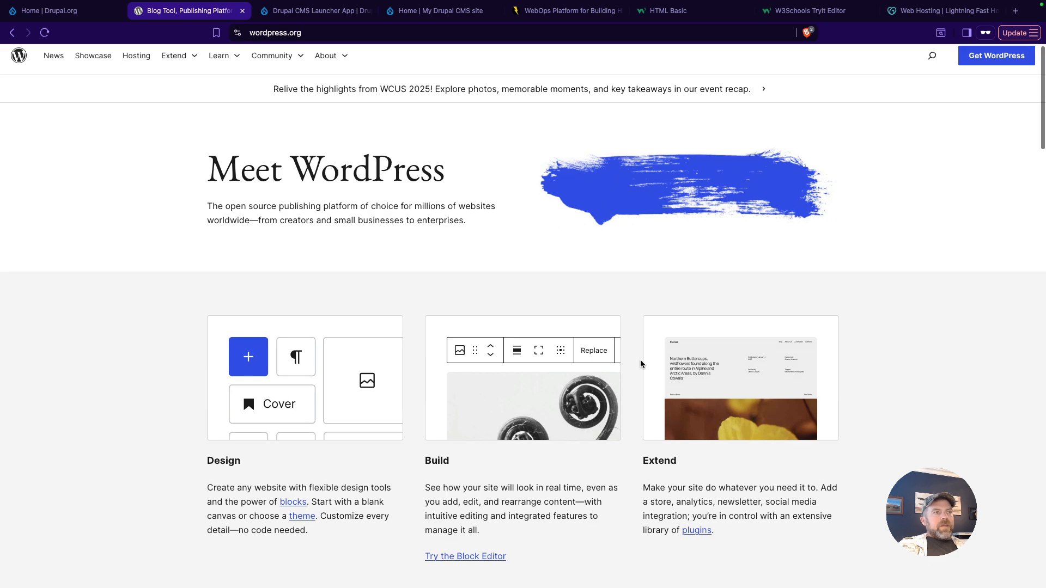
{"action": "scroll", "coordinate": [642, 364], "scroll_direction": "up", "scroll_amount": 1}
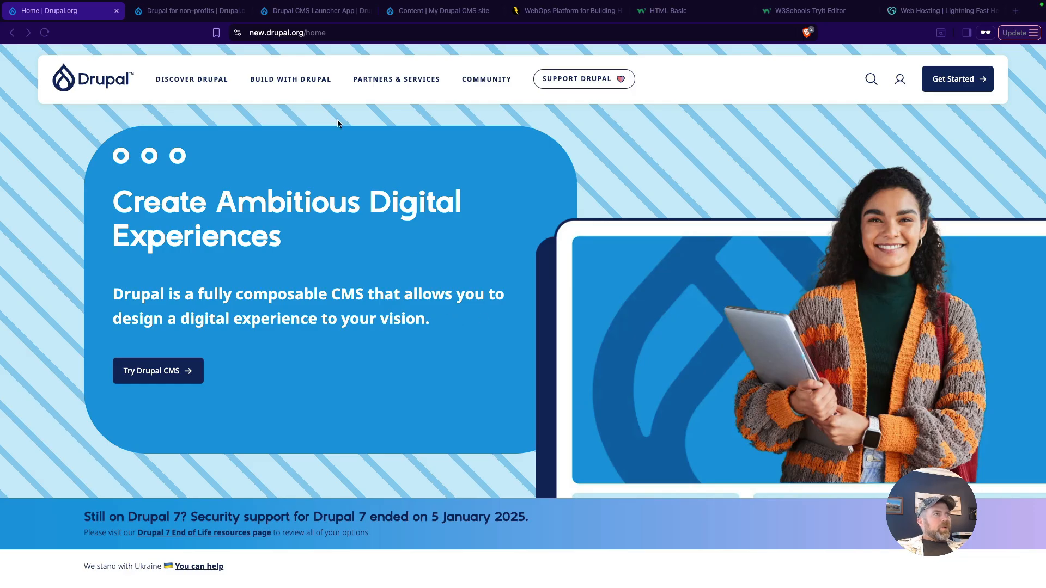
- Highlight the "new." subdomain in the address of the Drupal home page
{"action": "left_click", "coordinate": [292, 33]}
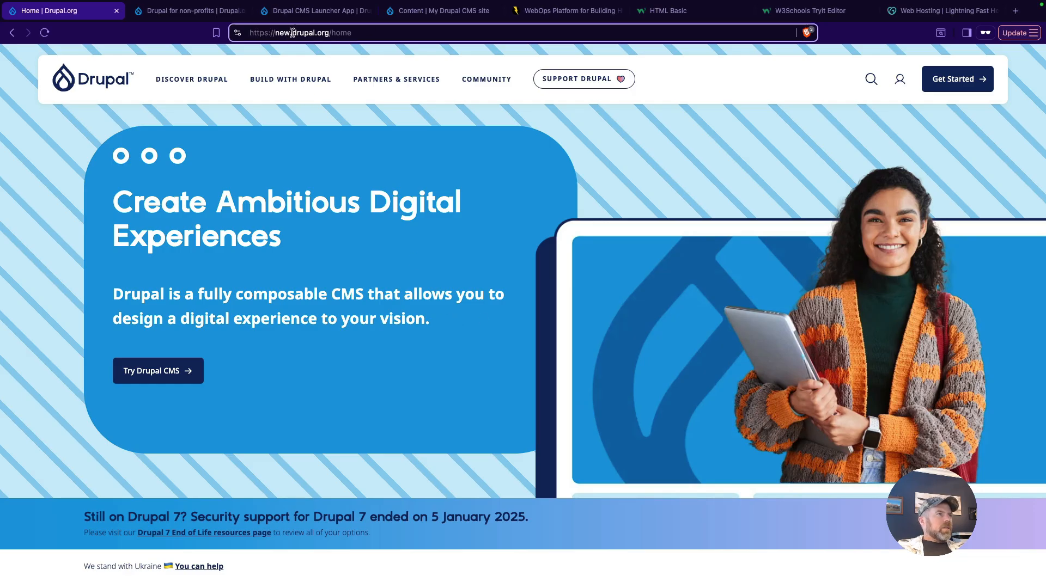
{"action": "left_click_drag", "start_coordinate": [289, 33], "coordinate": [274, 33]}
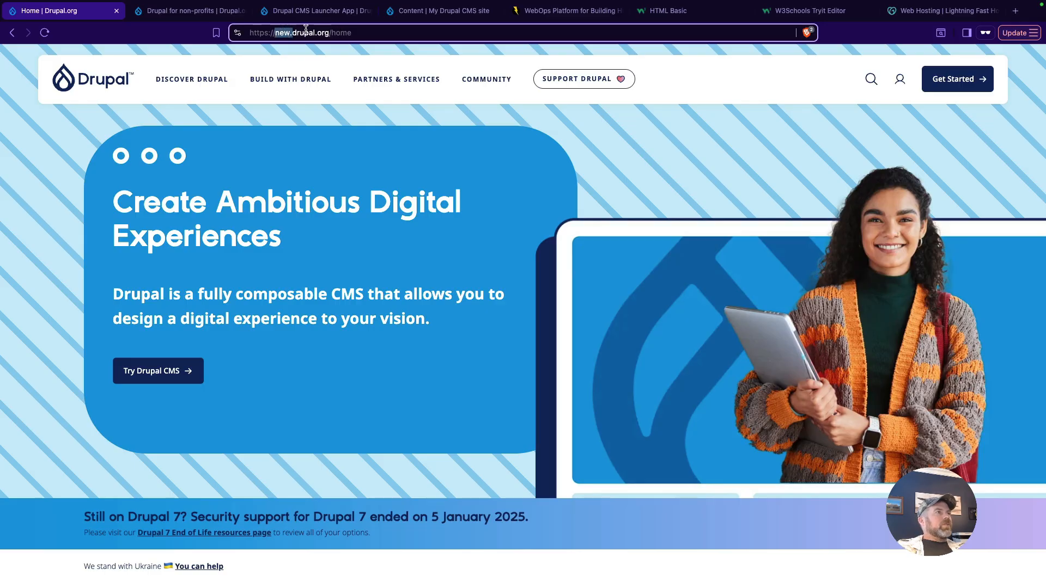
{"action": "left_click", "coordinate": [490, 187]}
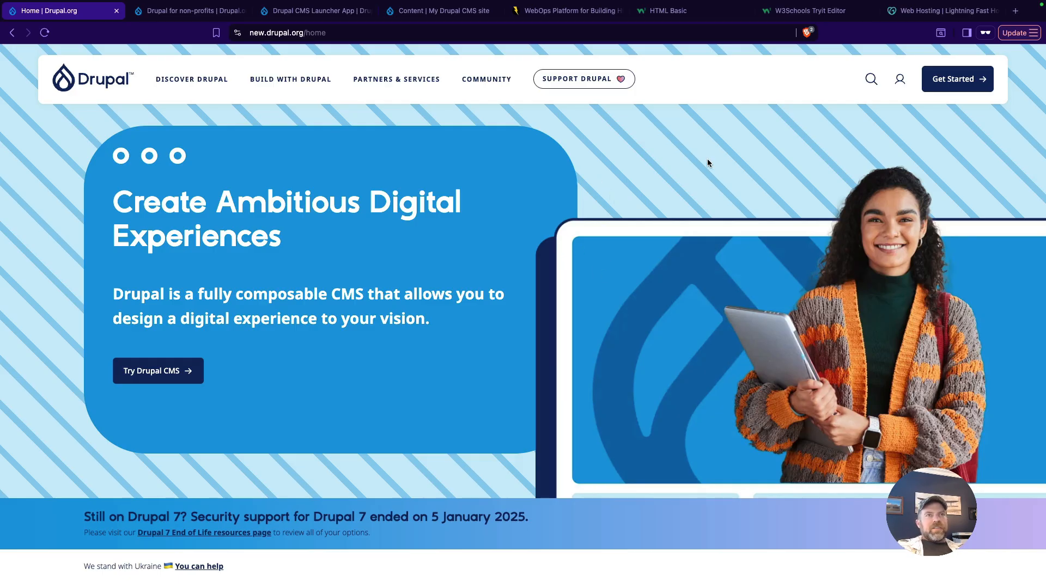
- Examine the whole Drupal home page, from the opening banner through the feature and Drupal journey sections to the footer
{"action": "scroll", "coordinate": [579, 175], "scroll_direction": "down", "scroll_amount": 6}
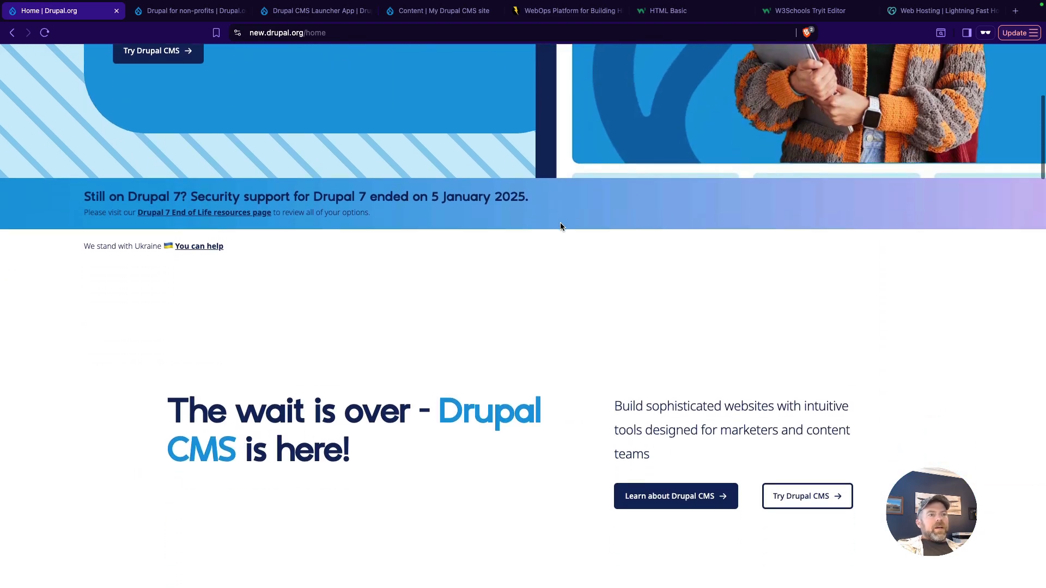
{"action": "scroll", "coordinate": [560, 223], "scroll_direction": "down", "scroll_amount": 15}
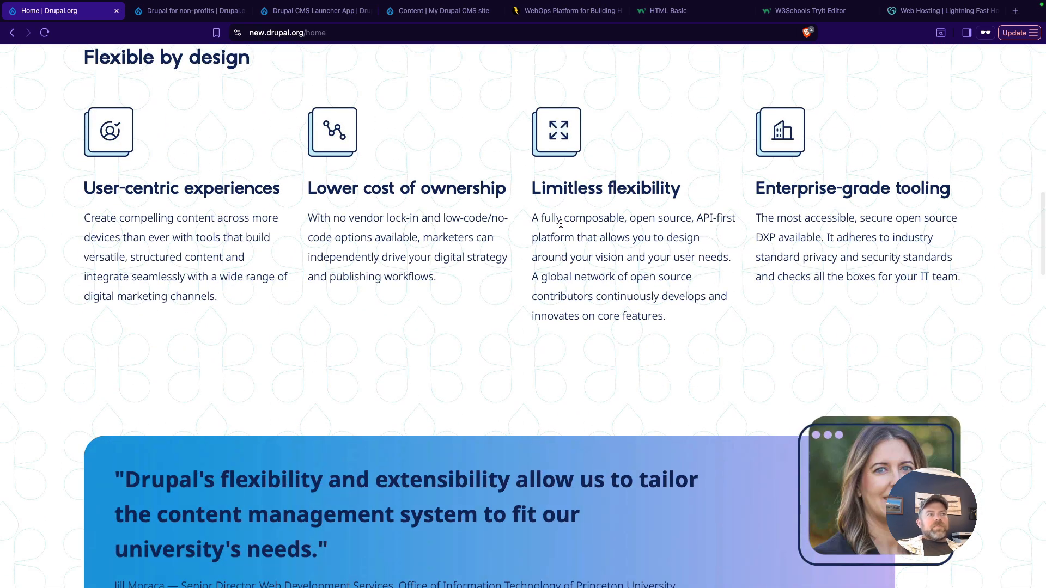
{"action": "scroll", "coordinate": [560, 222], "scroll_direction": "down", "scroll_amount": 6}
{"action": "scroll", "coordinate": [560, 222], "scroll_direction": "down", "scroll_amount": 9}
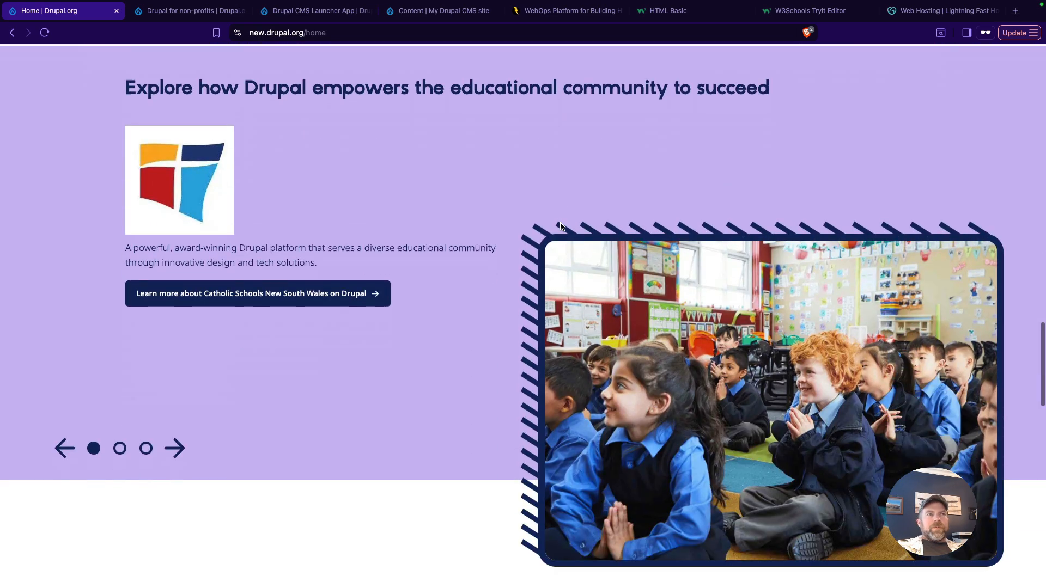
{"action": "scroll", "coordinate": [560, 226], "scroll_direction": "down", "scroll_amount": 10}
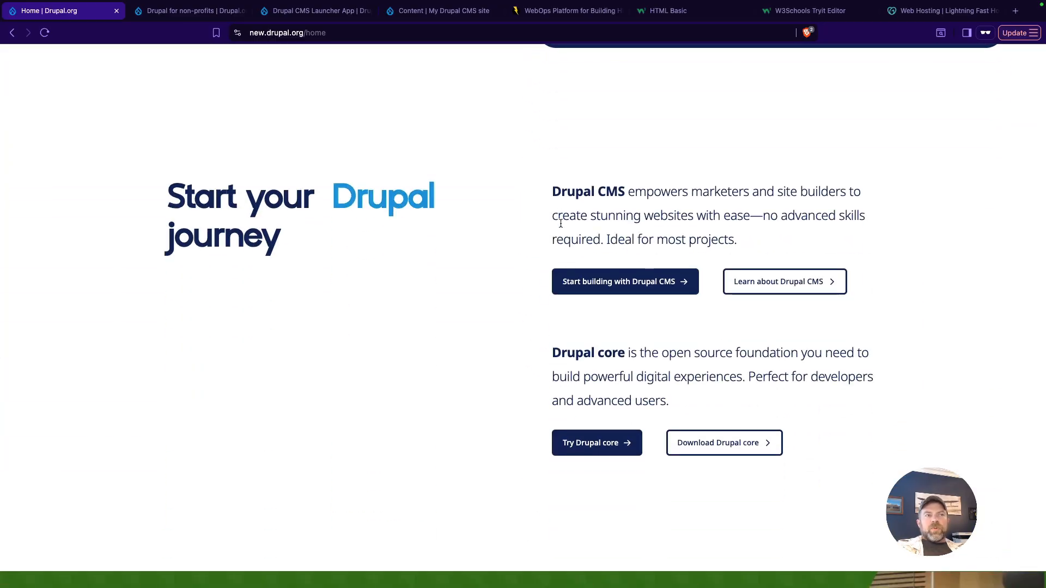
{"action": "scroll", "coordinate": [560, 224], "scroll_direction": "down", "scroll_amount": 10}
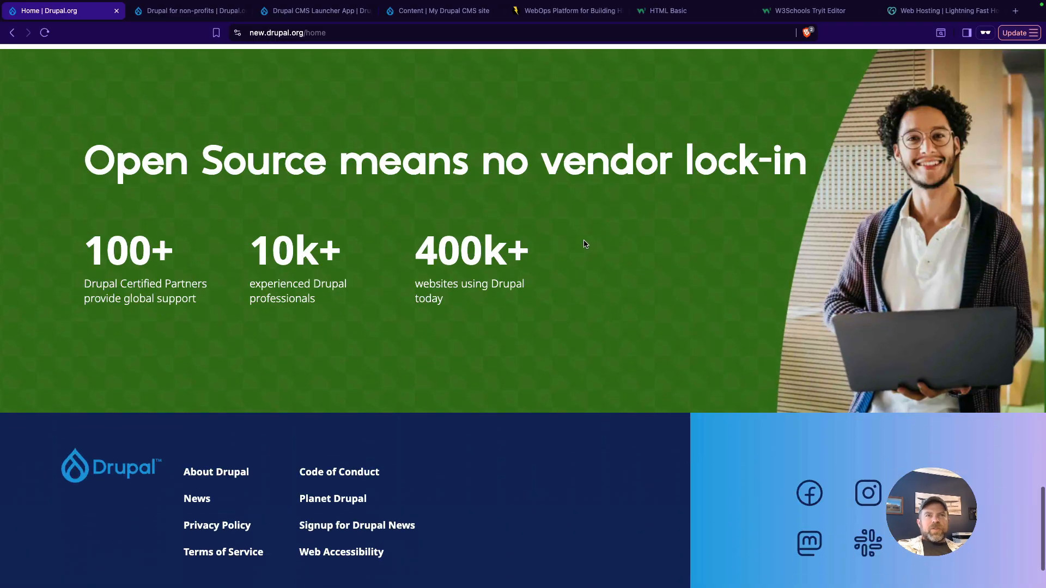
{"action": "scroll", "coordinate": [586, 244], "scroll_direction": "down", "scroll_amount": 2}
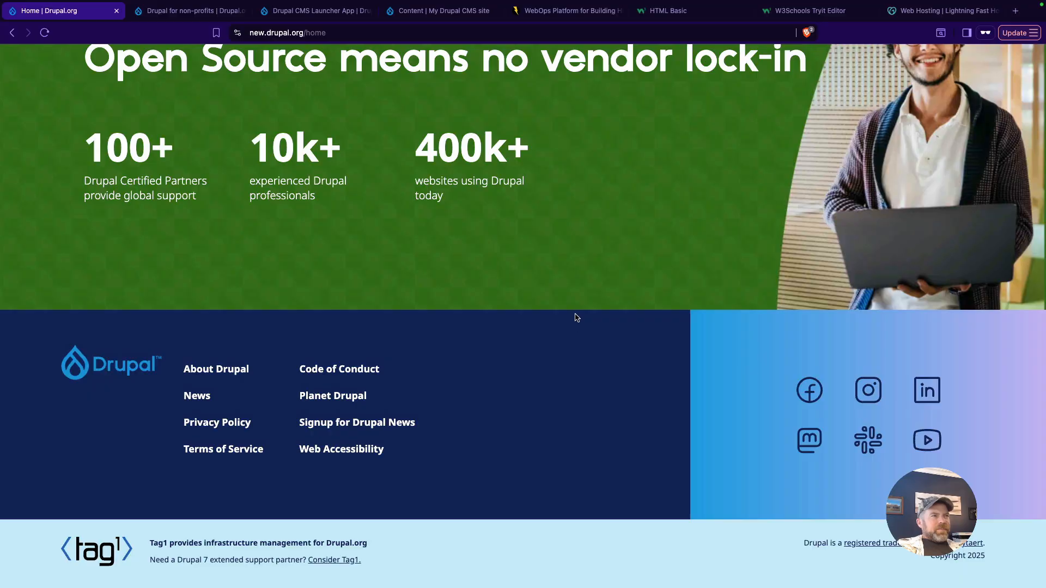
{"action": "scroll", "coordinate": [576, 317], "scroll_direction": "up", "scroll_amount": 20}
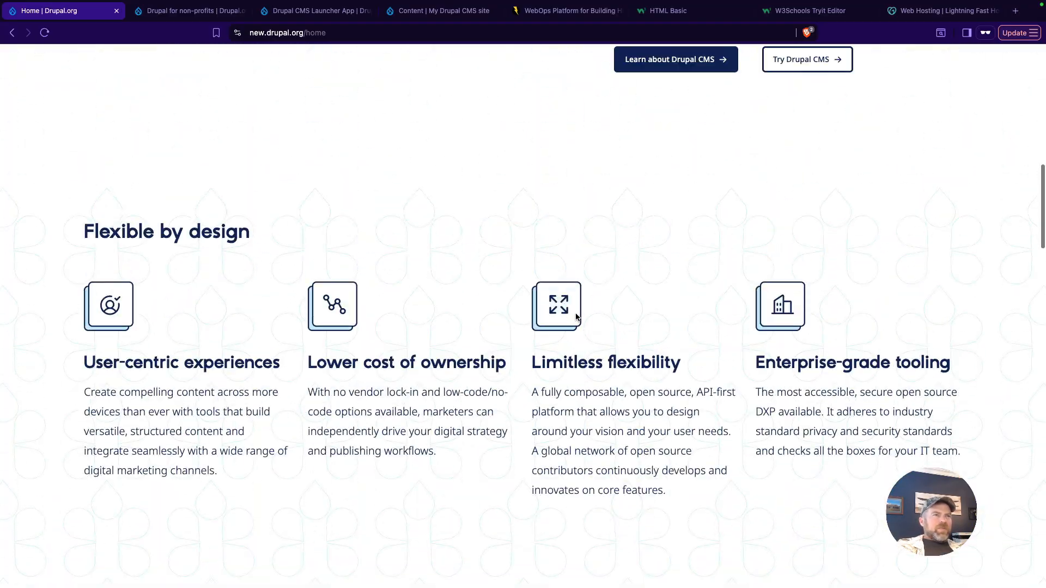
{"action": "scroll", "coordinate": [576, 318], "scroll_direction": "up", "scroll_amount": 15}
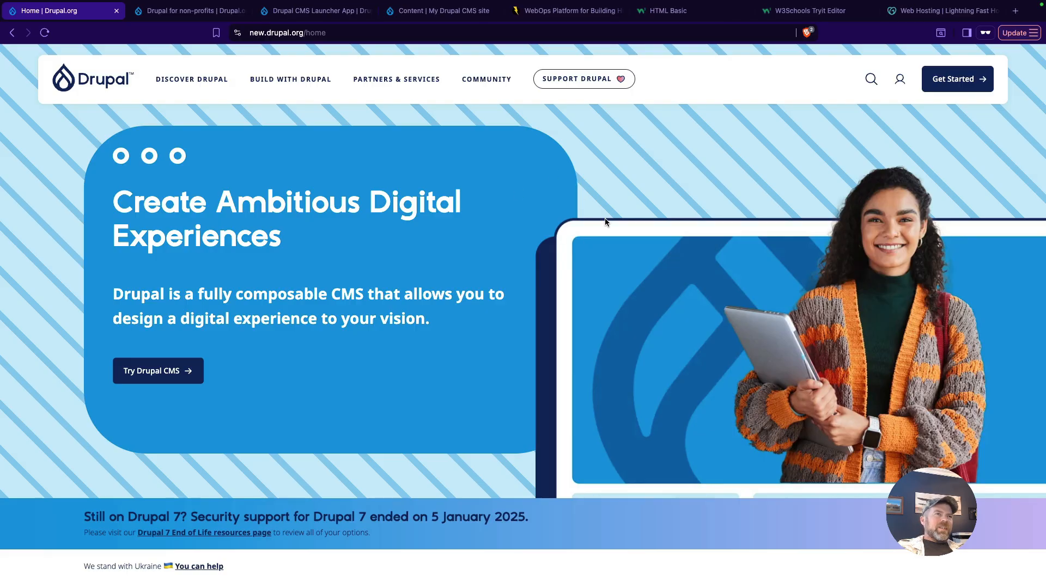
{"action": "scroll", "coordinate": [604, 221], "scroll_direction": "down", "scroll_amount": 2}
{"action": "scroll", "coordinate": [649, 327], "scroll_direction": "up", "scroll_amount": 3}
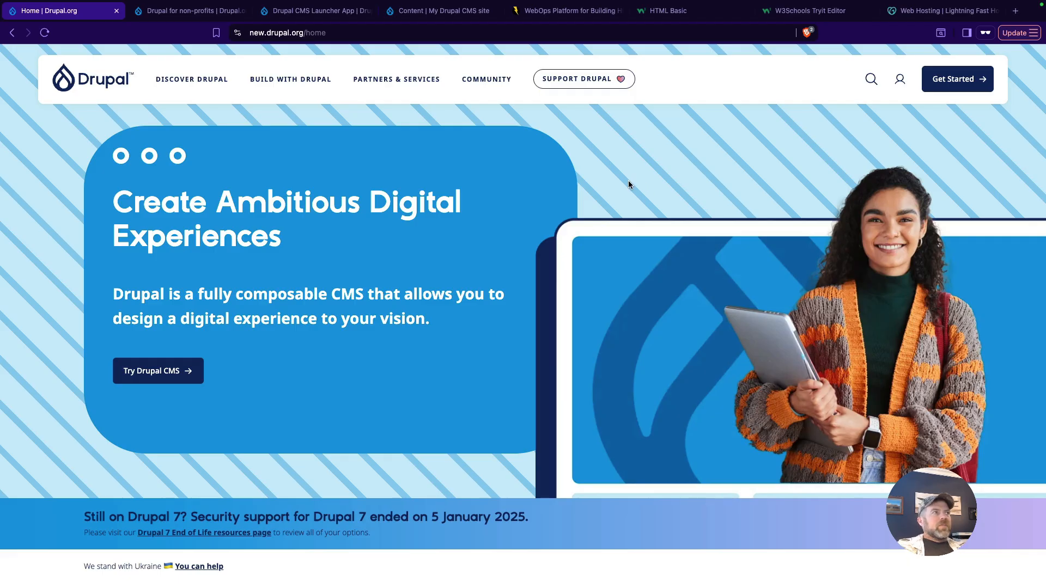
- Show the Drupal for non-profits page and review its introduction and the nonprofit success stories
{"action": "left_click", "coordinate": [180, 11]}
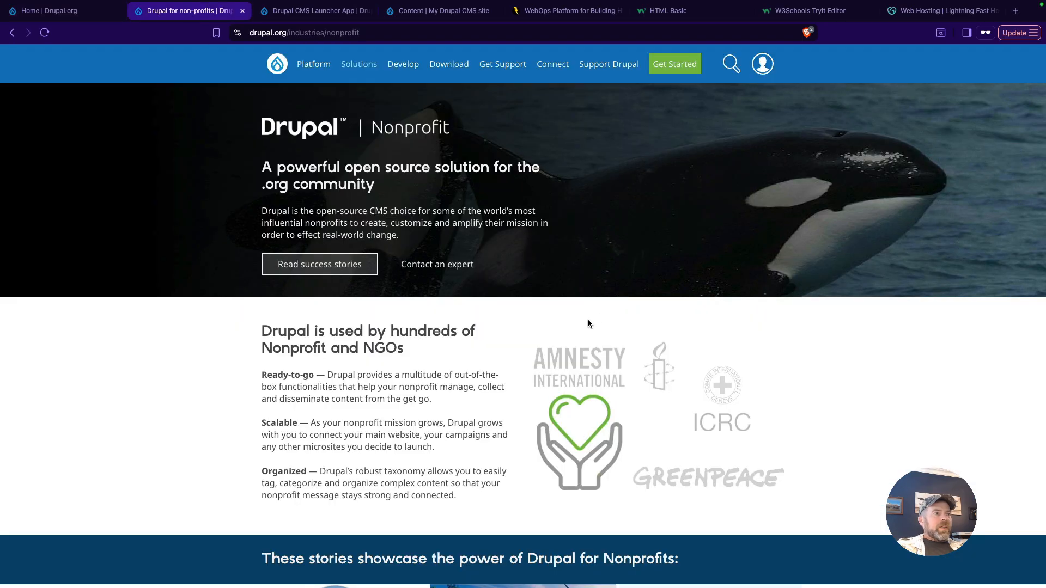
{"action": "scroll", "coordinate": [588, 324], "scroll_direction": "down", "scroll_amount": 8}
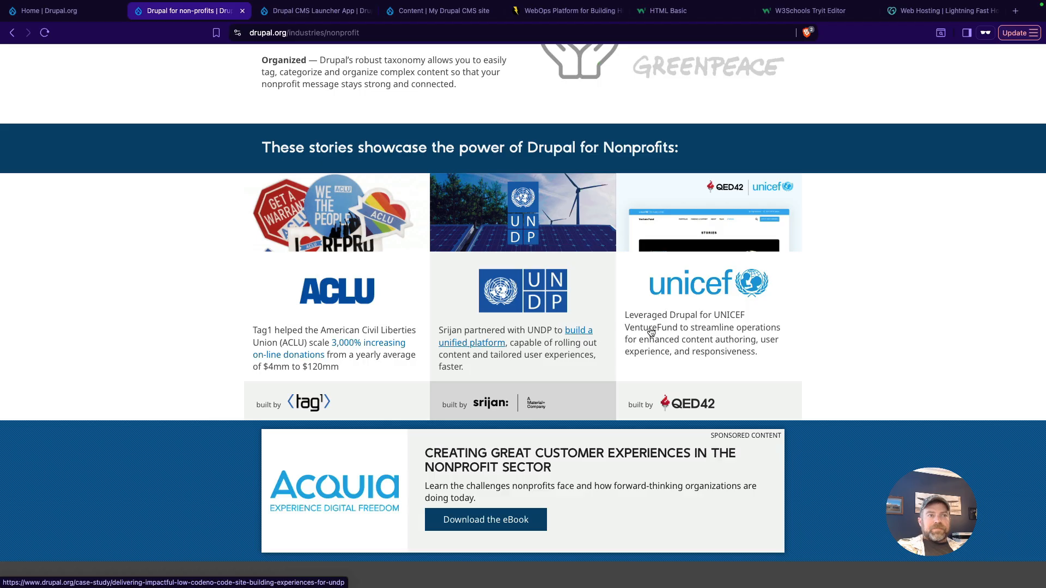
{"action": "scroll", "coordinate": [707, 315], "scroll_direction": "up", "scroll_amount": 2}
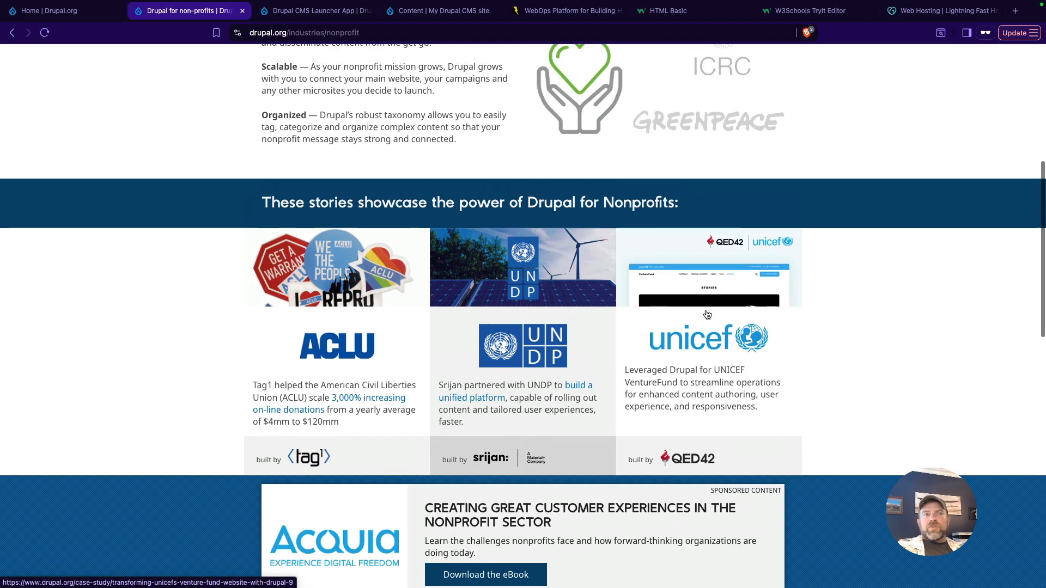
{"action": "scroll", "coordinate": [707, 315], "scroll_direction": "up", "scroll_amount": 3}
{"action": "scroll", "coordinate": [706, 314], "scroll_direction": "up", "scroll_amount": 5}
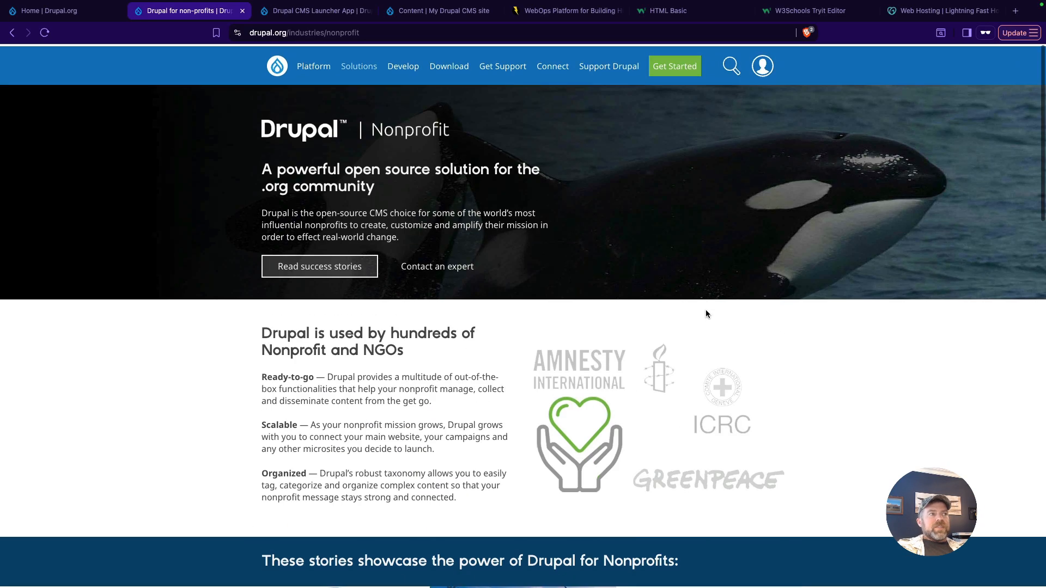
- Return to the Drupal home page and look over its banner and the content directly below
{"action": "left_click", "coordinate": [49, 10]}
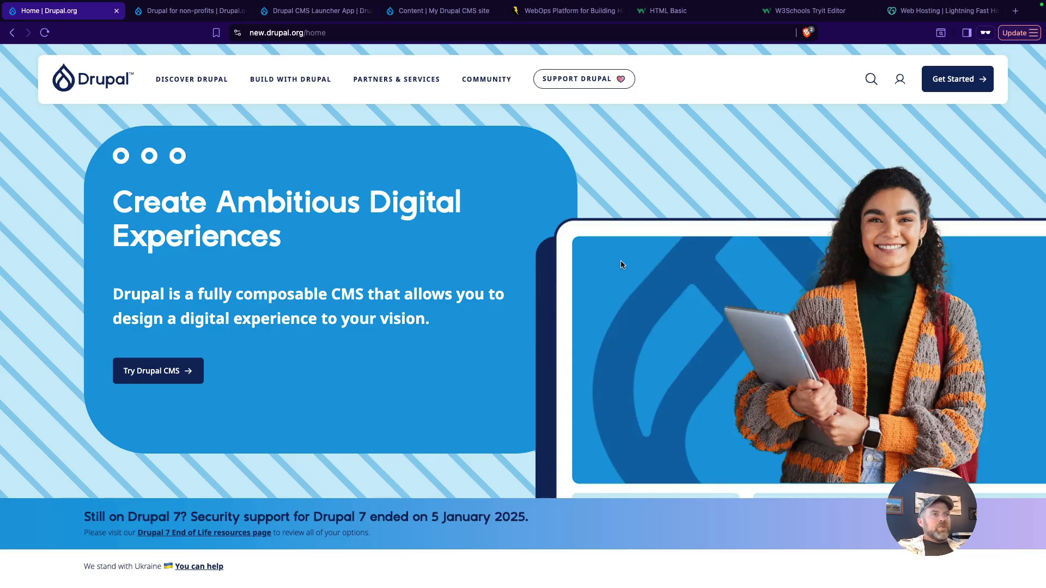
{"action": "scroll", "coordinate": [622, 265], "scroll_direction": "down", "scroll_amount": 3}
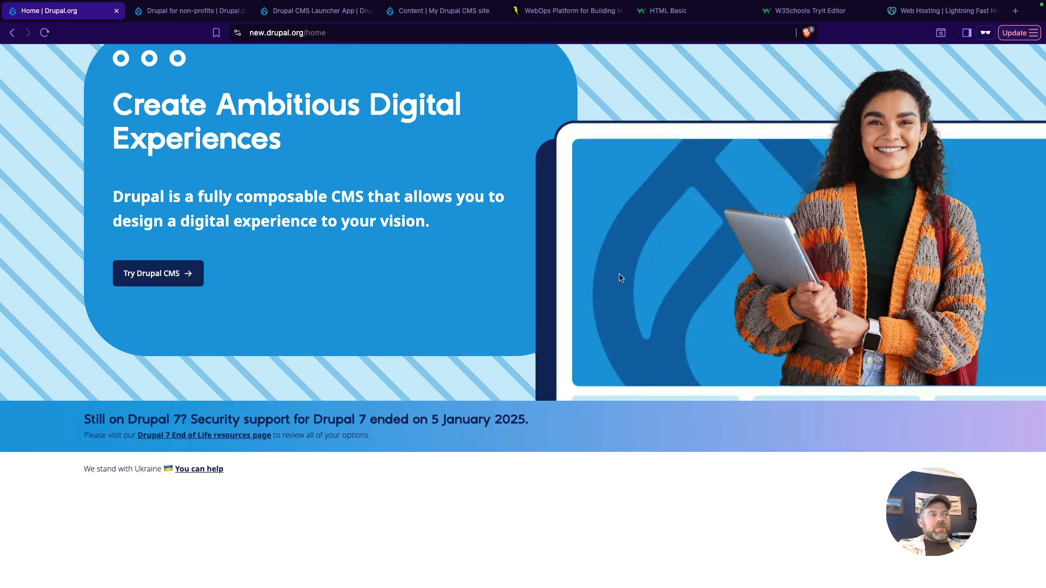
{"action": "scroll", "coordinate": [620, 275], "scroll_direction": "down", "scroll_amount": 5}
{"action": "scroll", "coordinate": [620, 275], "scroll_direction": "up", "scroll_amount": 7}
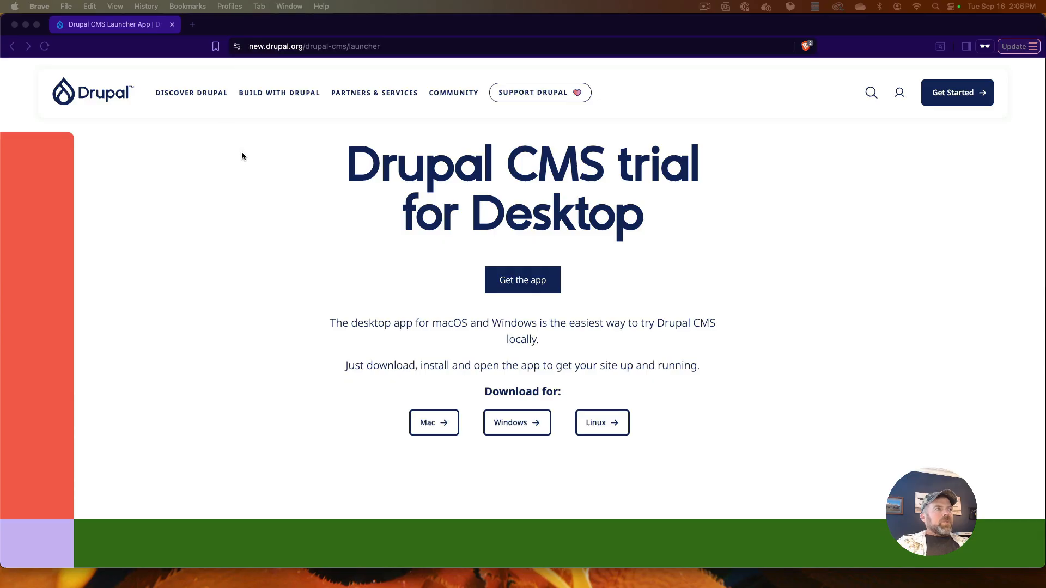
- Examine the Drupal CMS trial for Desktop page, covering the Mac, Windows and Linux downloads and the setup steps
{"action": "scroll", "coordinate": [534, 285], "scroll_direction": "up", "scroll_amount": 1}
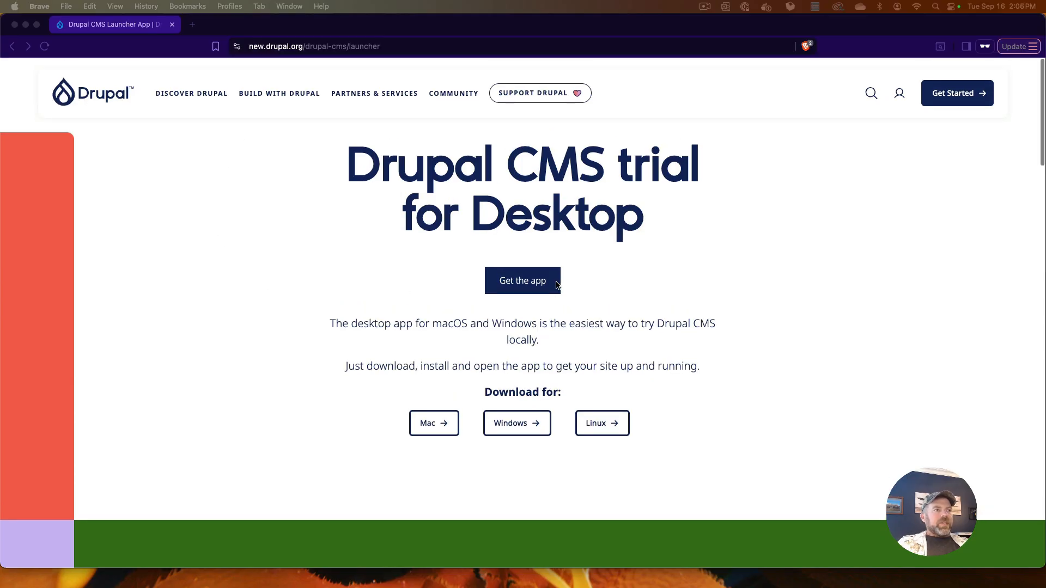
{"action": "scroll", "coordinate": [594, 290], "scroll_direction": "down", "scroll_amount": 7}
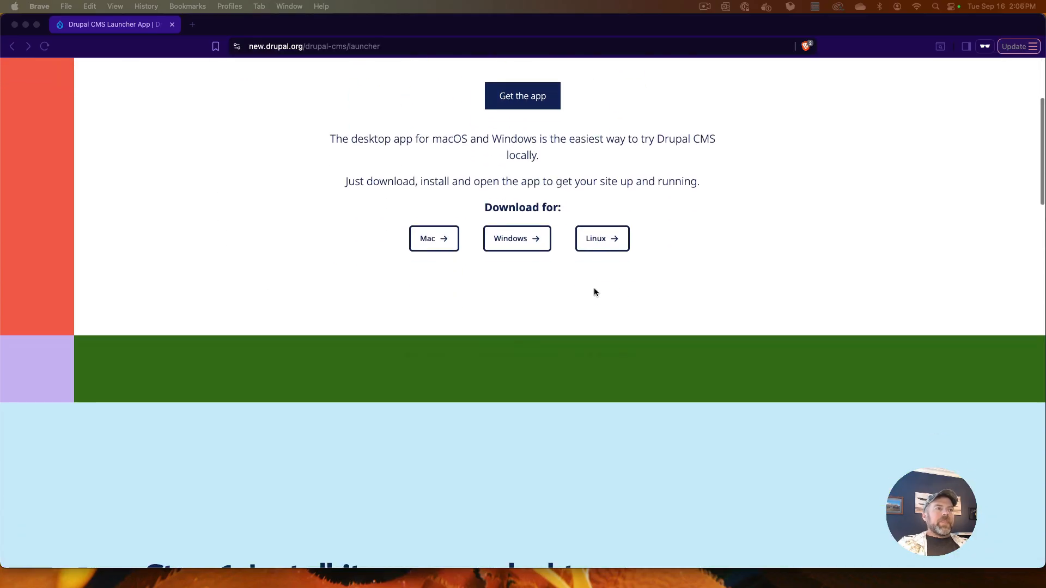
{"action": "scroll", "coordinate": [595, 290], "scroll_direction": "down", "scroll_amount": 5}
{"action": "scroll", "coordinate": [594, 291], "scroll_direction": "down", "scroll_amount": 3}
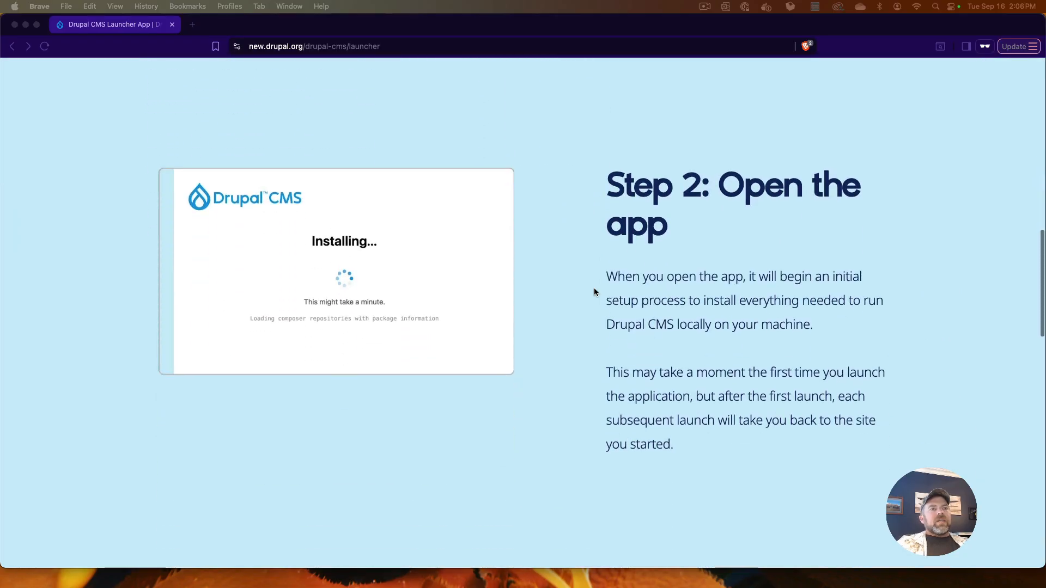
{"action": "scroll", "coordinate": [594, 291], "scroll_direction": "down", "scroll_amount": 1}
{"action": "scroll", "coordinate": [594, 292], "scroll_direction": "up", "scroll_amount": 1}
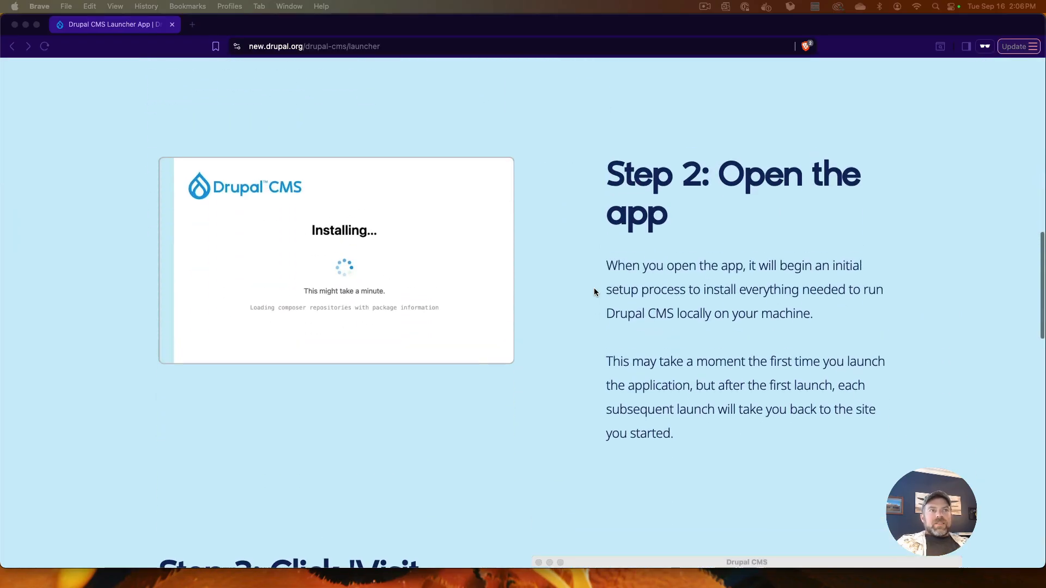
{"action": "scroll", "coordinate": [595, 292], "scroll_direction": "down", "scroll_amount": 5}
{"action": "scroll", "coordinate": [594, 293], "scroll_direction": "down", "scroll_amount": 1}
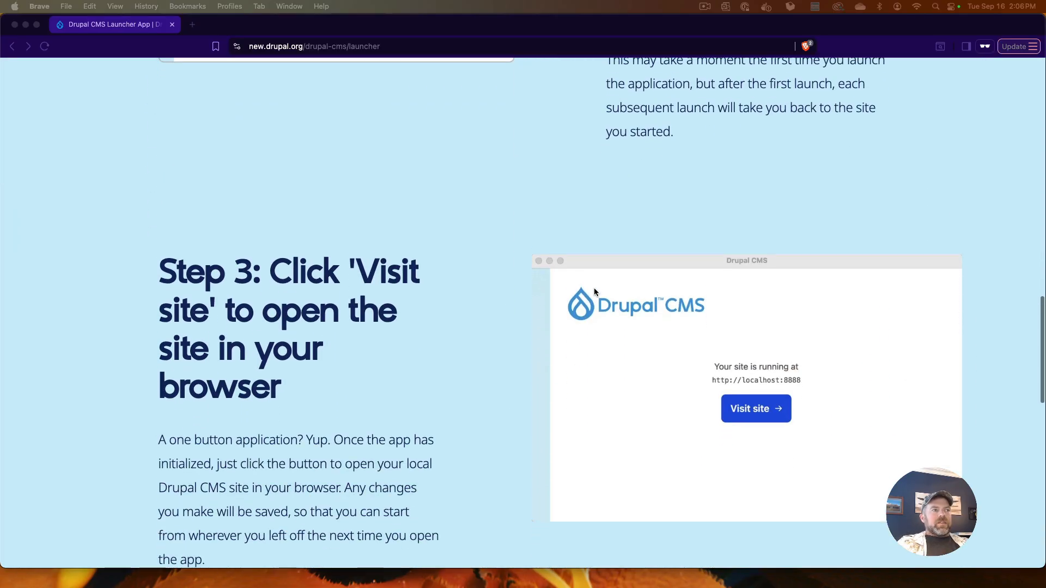
{"action": "scroll", "coordinate": [594, 292], "scroll_direction": "up", "scroll_amount": 5}
{"action": "scroll", "coordinate": [594, 292], "scroll_direction": "up", "scroll_amount": 3}
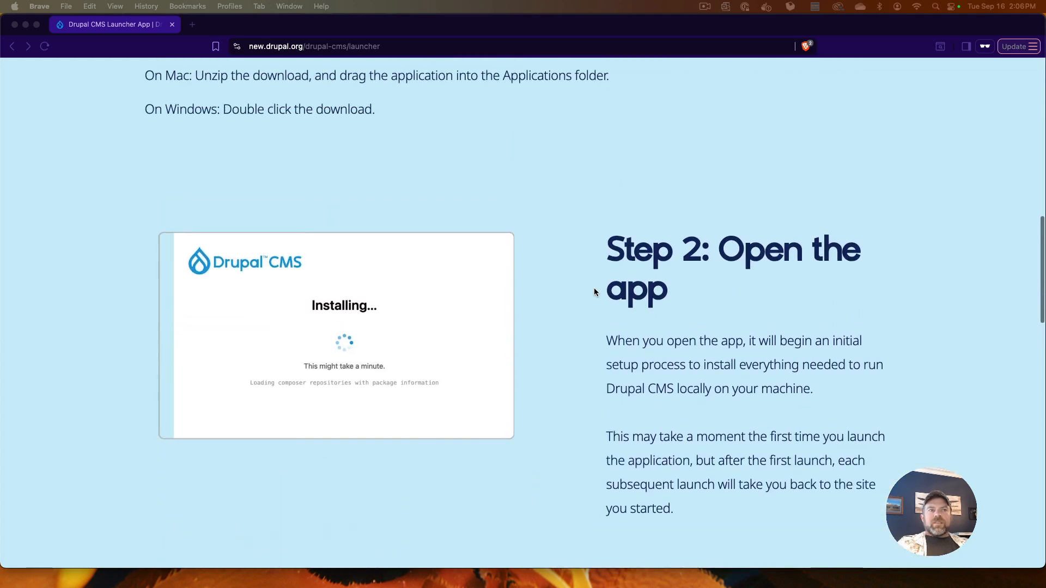
- Leave the desktop trial page, glance at the Discover Drupal topics, and return to the Drupal home page
{"action": "scroll", "coordinate": [594, 292], "scroll_direction": "up", "scroll_amount": 7}
{"action": "scroll", "coordinate": [595, 293], "scroll_direction": "up", "scroll_amount": 6}
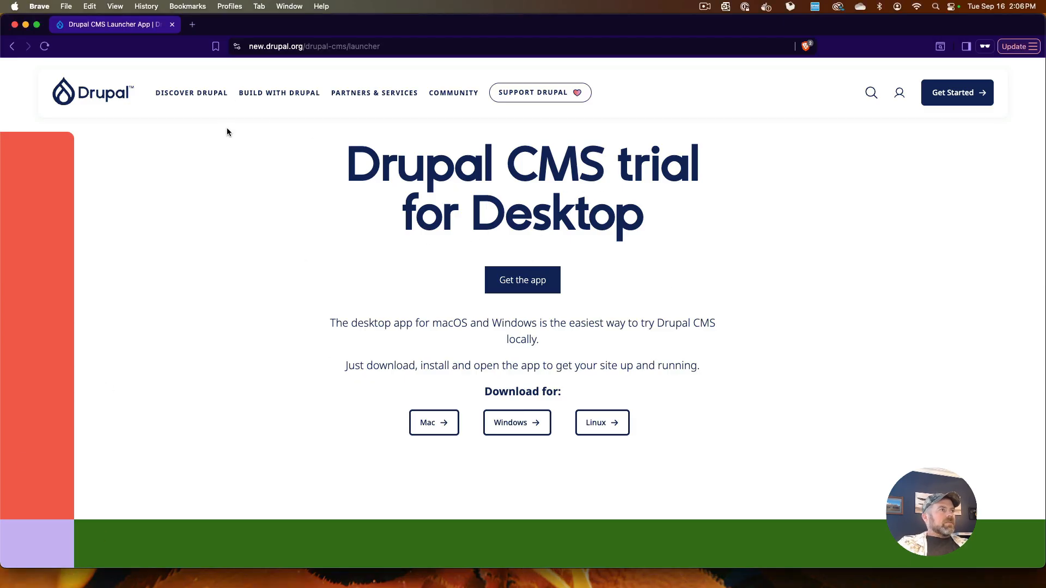
{"action": "left_click", "coordinate": [194, 99]}
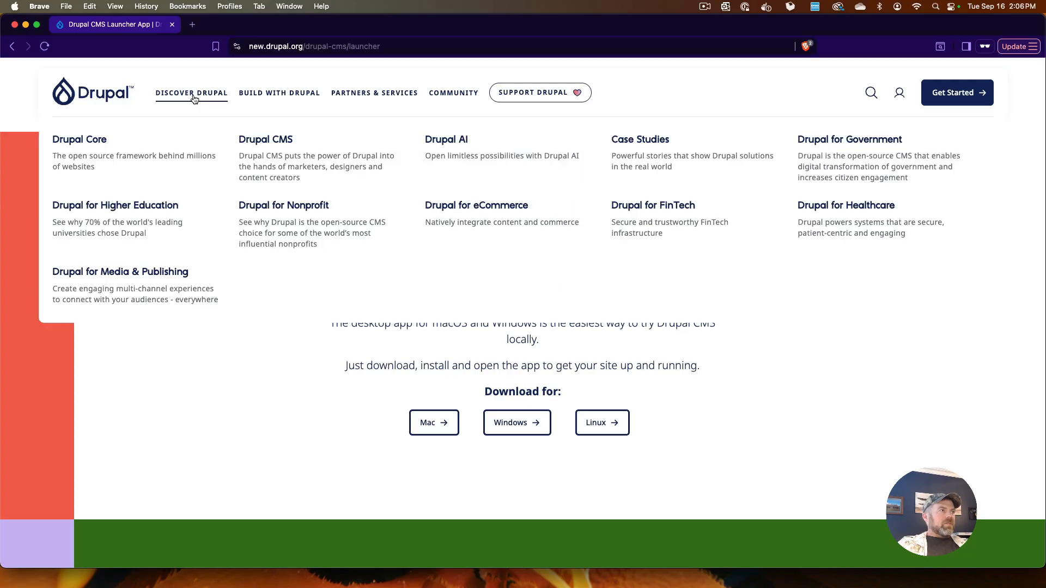
{"action": "left_click", "coordinate": [119, 99]}
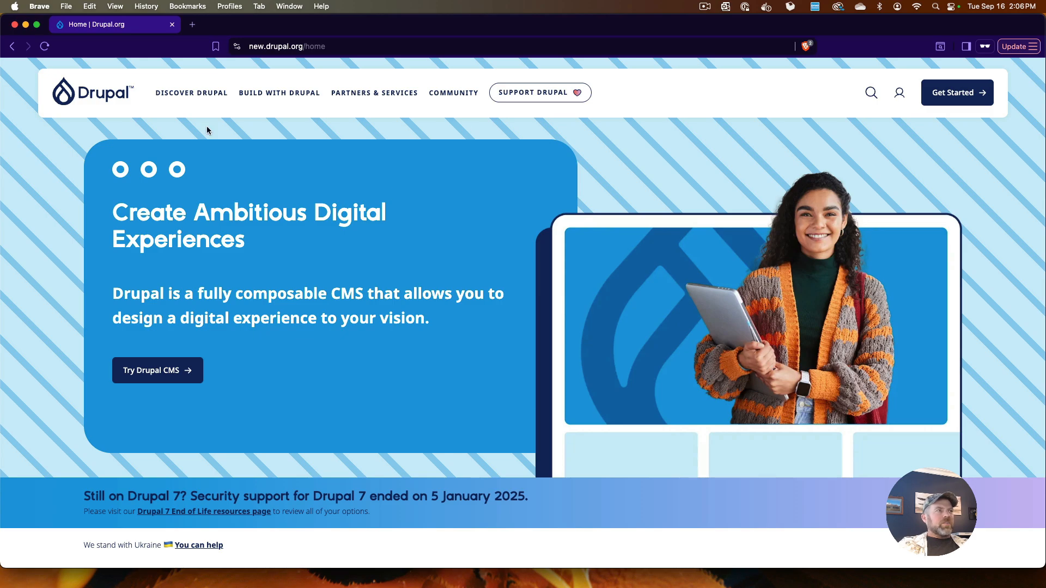
- Show the Download Drupal page and review its Start Developing section and the offer to try Drupal CMS on the desktop
{"action": "left_click", "coordinate": [253, 97]}
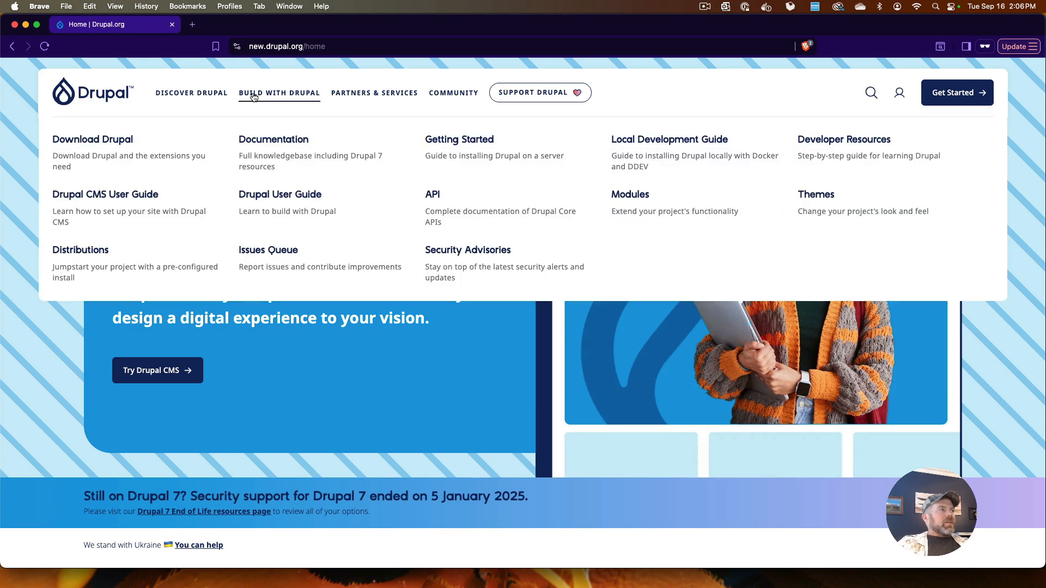
{"action": "left_click", "coordinate": [109, 143]}
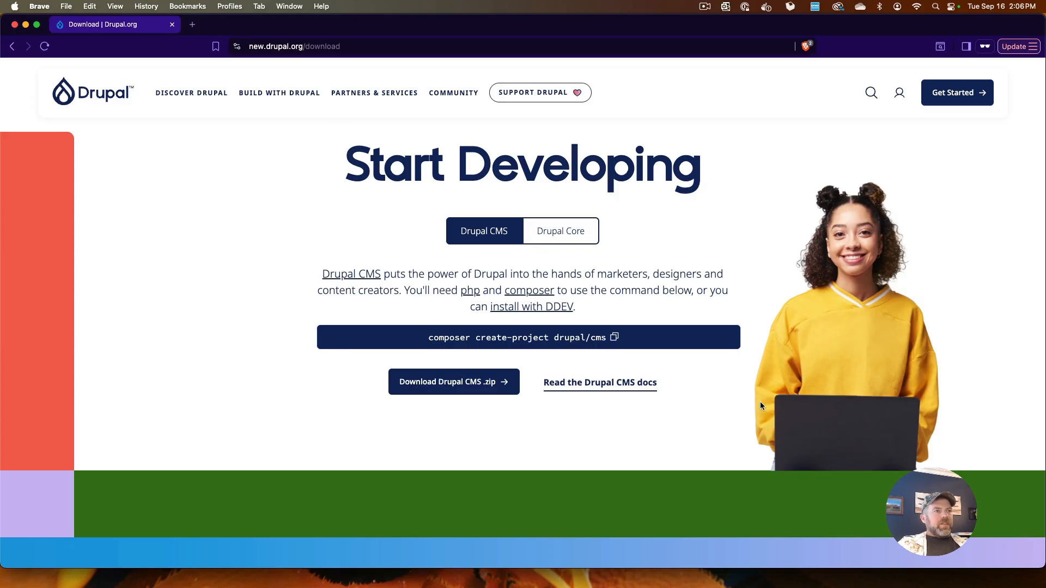
{"action": "scroll", "coordinate": [542, 252], "scroll_direction": "down", "scroll_amount": 3}
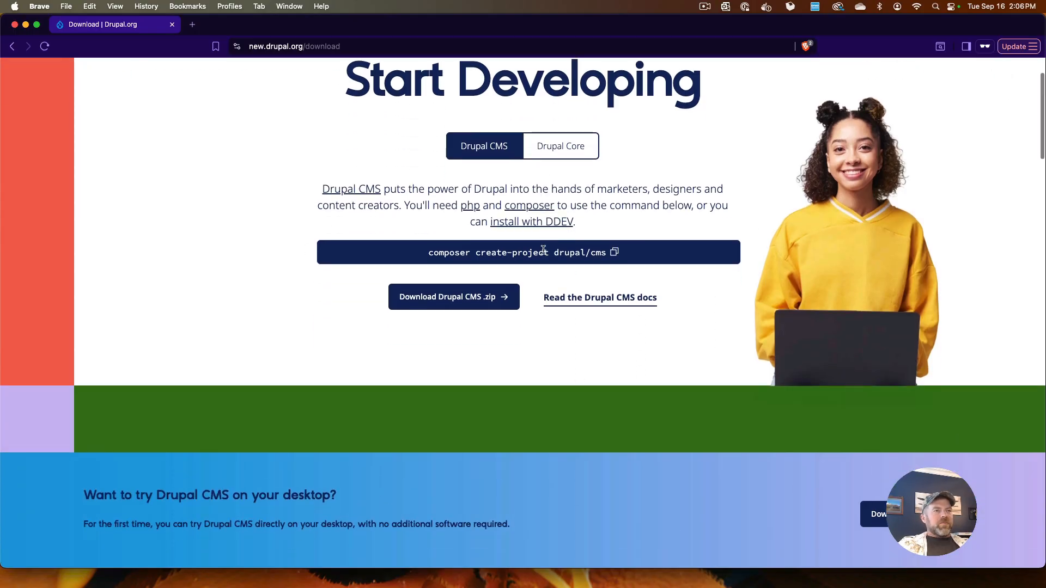
{"action": "scroll", "coordinate": [556, 239], "scroll_direction": "down", "scroll_amount": 4}
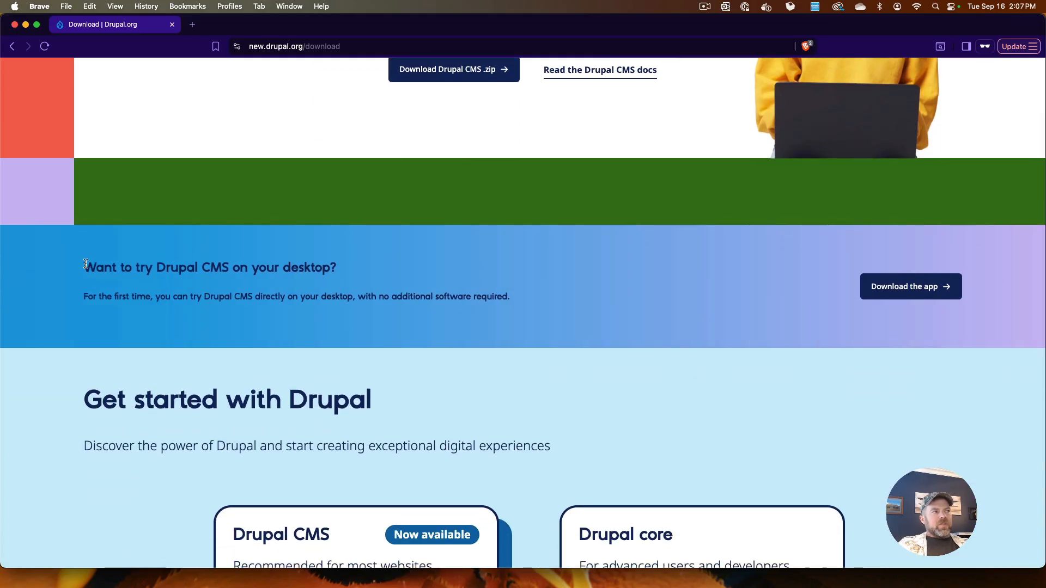
{"action": "left_click_drag", "start_coordinate": [86, 263], "coordinate": [258, 262]}
{"action": "left_click", "coordinate": [466, 228]}
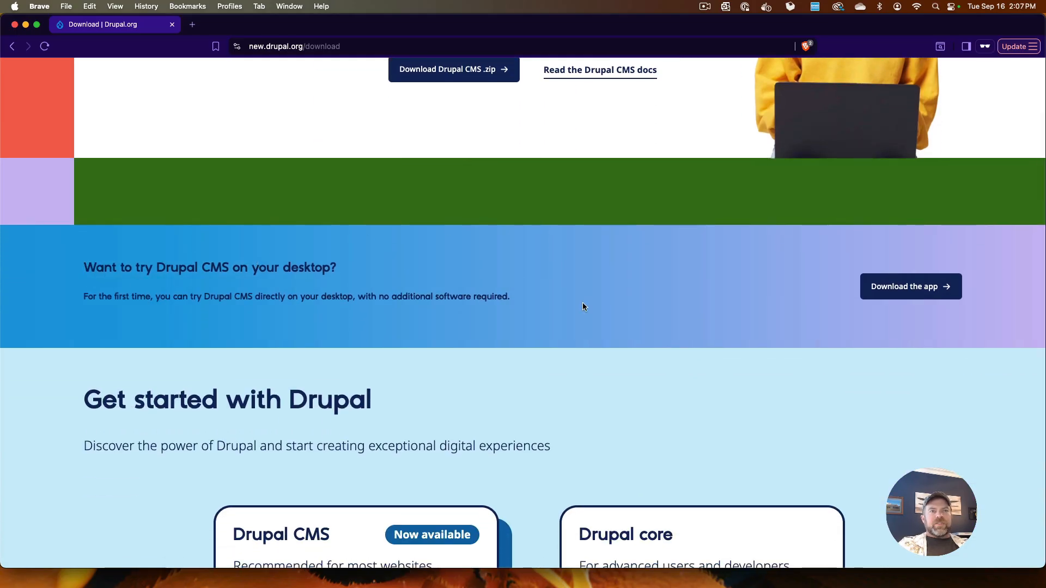
- Go to the desktop app page from the download page and review the installation steps through the After install section
{"action": "left_click", "coordinate": [910, 289]}
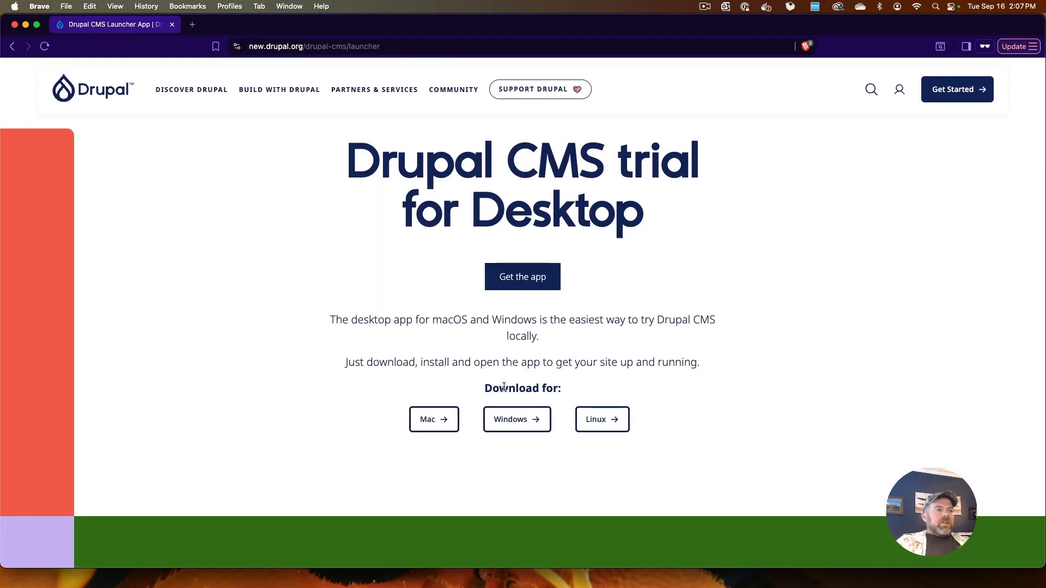
{"action": "scroll", "coordinate": [630, 412], "scroll_direction": "down", "scroll_amount": 1}
{"action": "scroll", "coordinate": [631, 412], "scroll_direction": "up", "scroll_amount": 1}
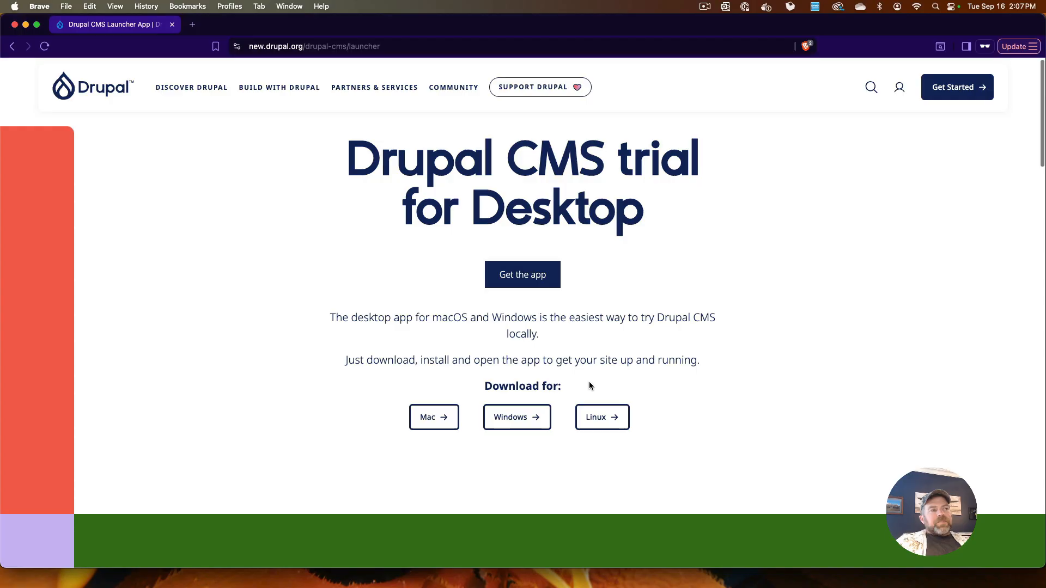
{"action": "scroll", "coordinate": [593, 357], "scroll_direction": "down", "scroll_amount": 15}
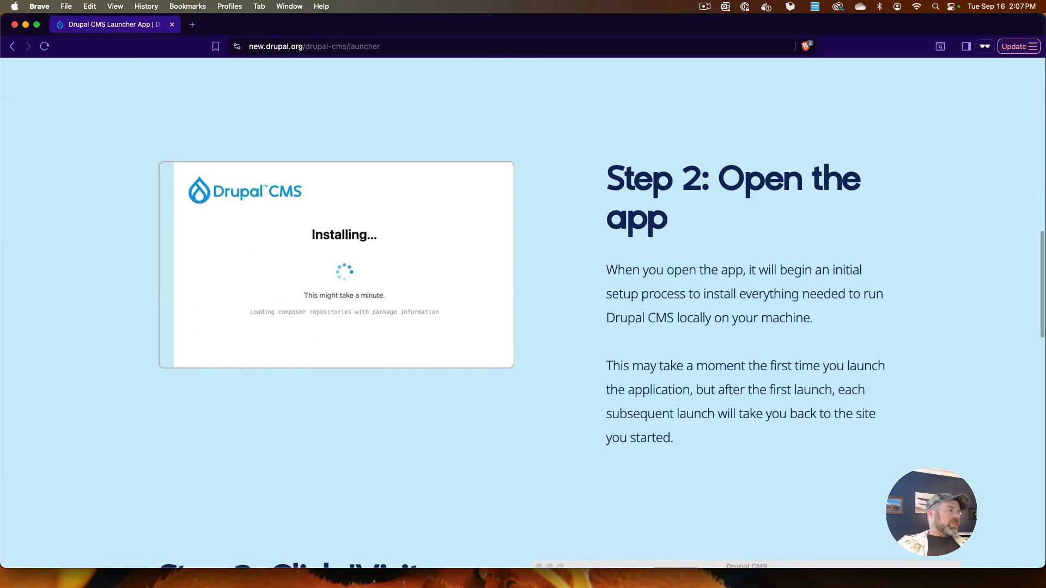
{"action": "scroll", "coordinate": [576, 365], "scroll_direction": "down", "scroll_amount": 10}
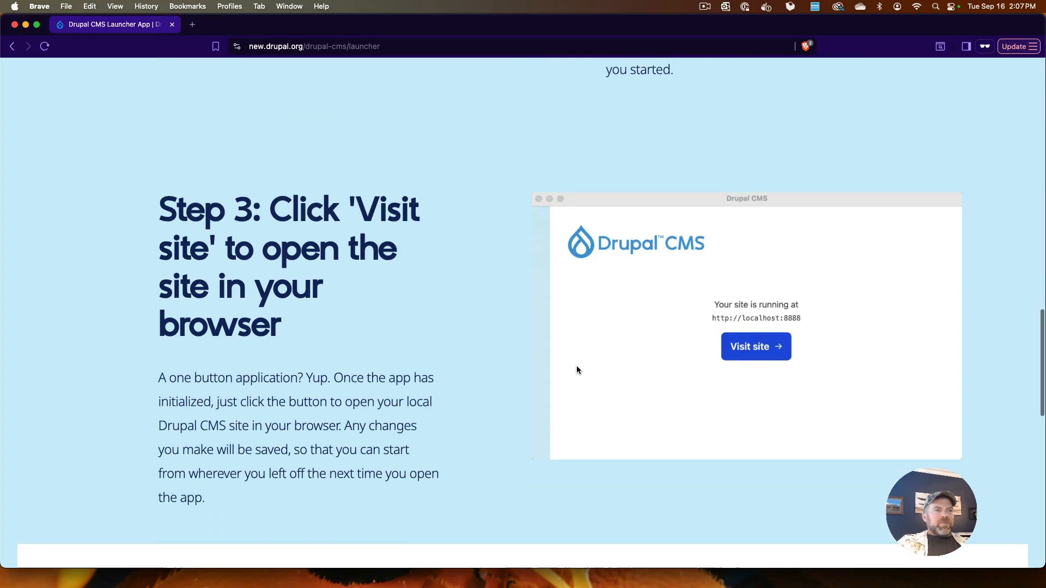
{"action": "scroll", "coordinate": [576, 364], "scroll_direction": "down", "scroll_amount": 5}
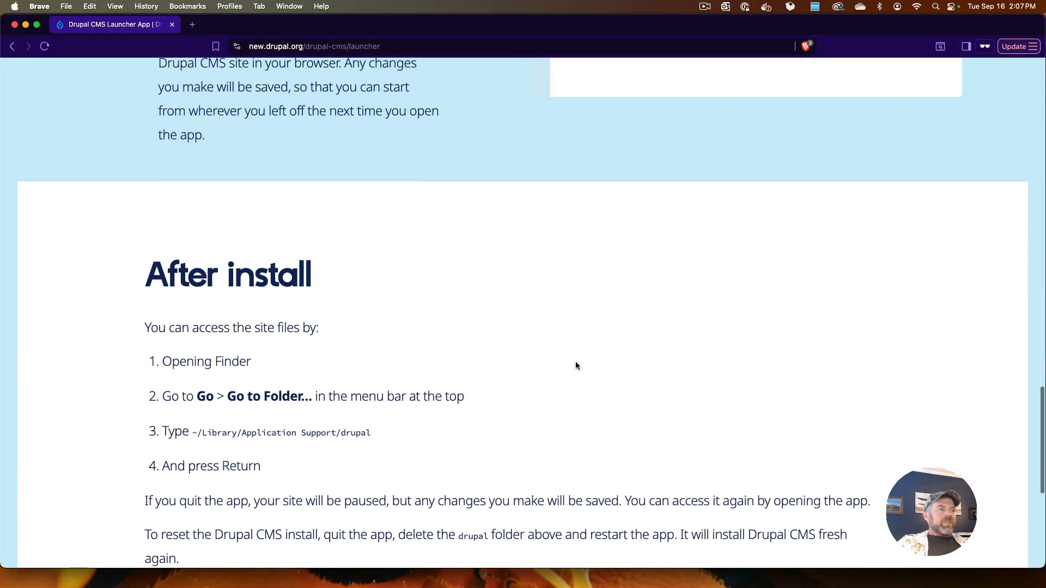
{"action": "scroll", "coordinate": [575, 364], "scroll_direction": "up", "scroll_amount": 8}
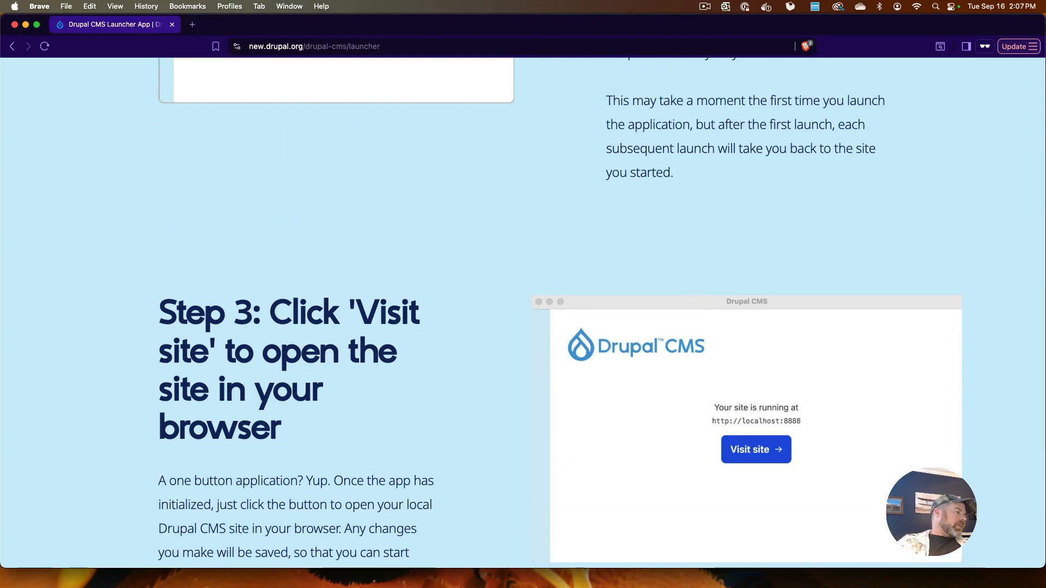
- Switch to the Drupal CMS launcher app, enlarge its window and place it over the middle of the browser page
{"action": "key", "text": "super+Tab"}
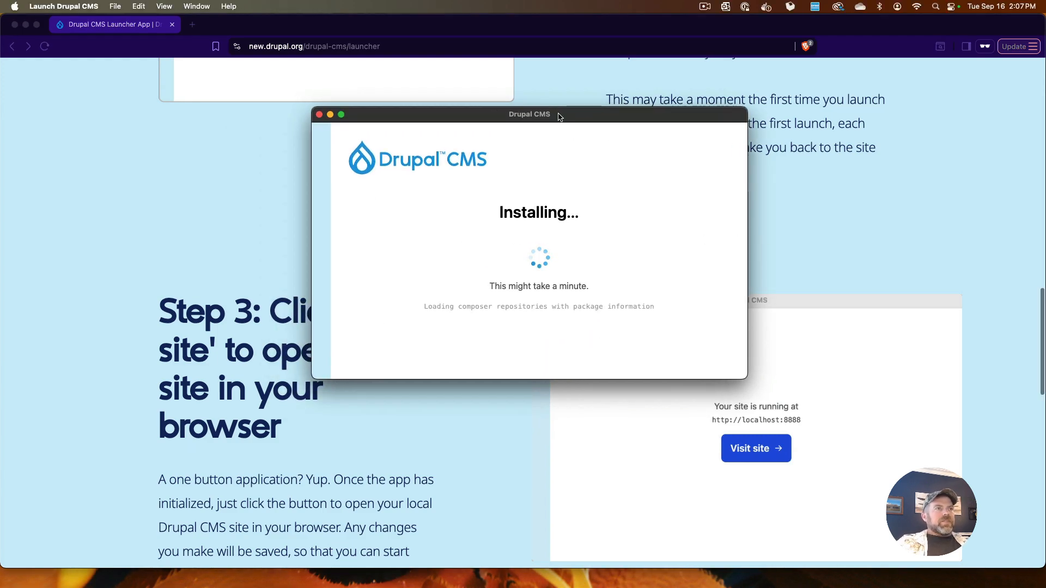
{"action": "left_click_drag", "start_coordinate": [567, 119], "coordinate": [549, 91]}
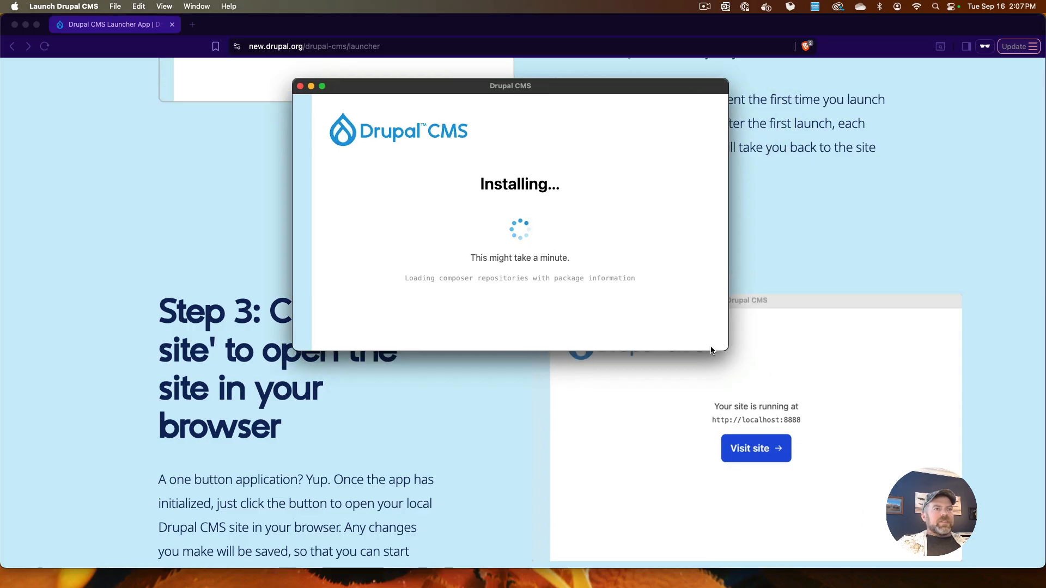
{"action": "left_click_drag", "start_coordinate": [729, 350], "coordinate": [828, 408]}
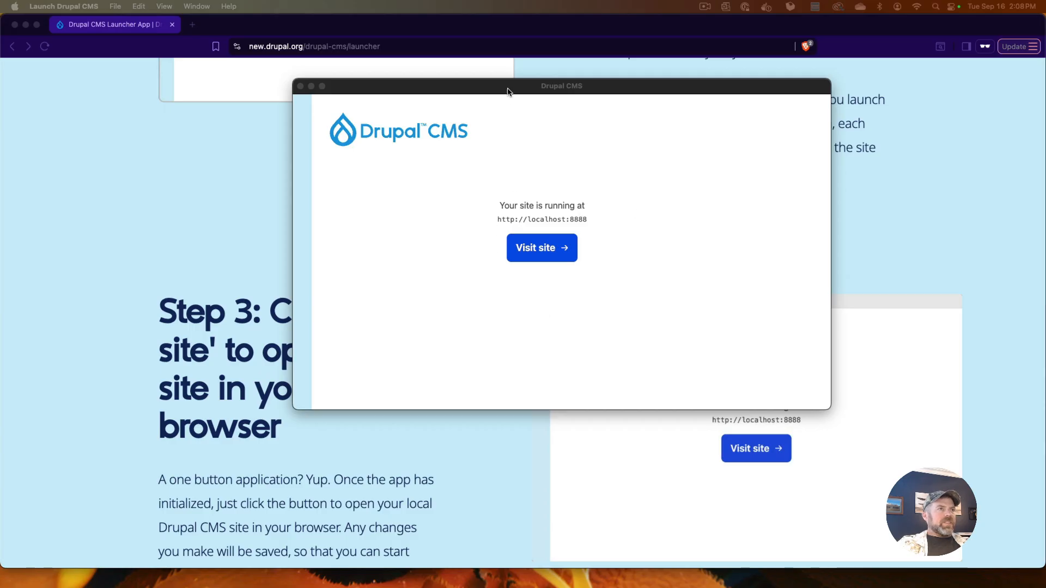
{"action": "left_click_drag", "start_coordinate": [507, 92], "coordinate": [505, 119]}
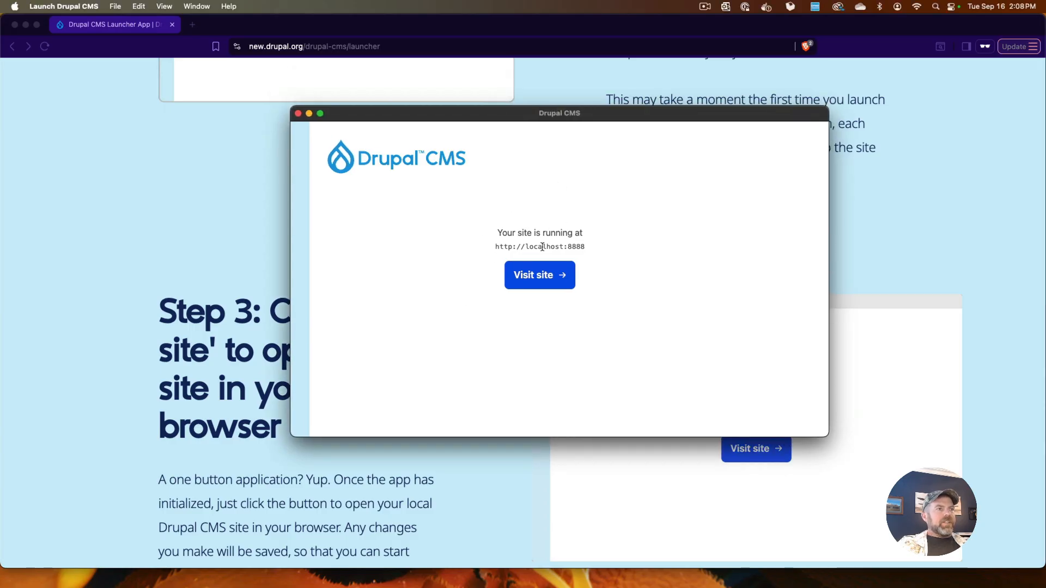
{"action": "mouse_move", "coordinate": [497, 233]}
{"action": "left_mouse_down"}
{"action": "mouse_move", "coordinate": [578, 231]}
{"action": "mouse_move", "coordinate": [577, 248]}
{"action": "mouse_move", "coordinate": [495, 249]}
{"action": "left_mouse_up"}
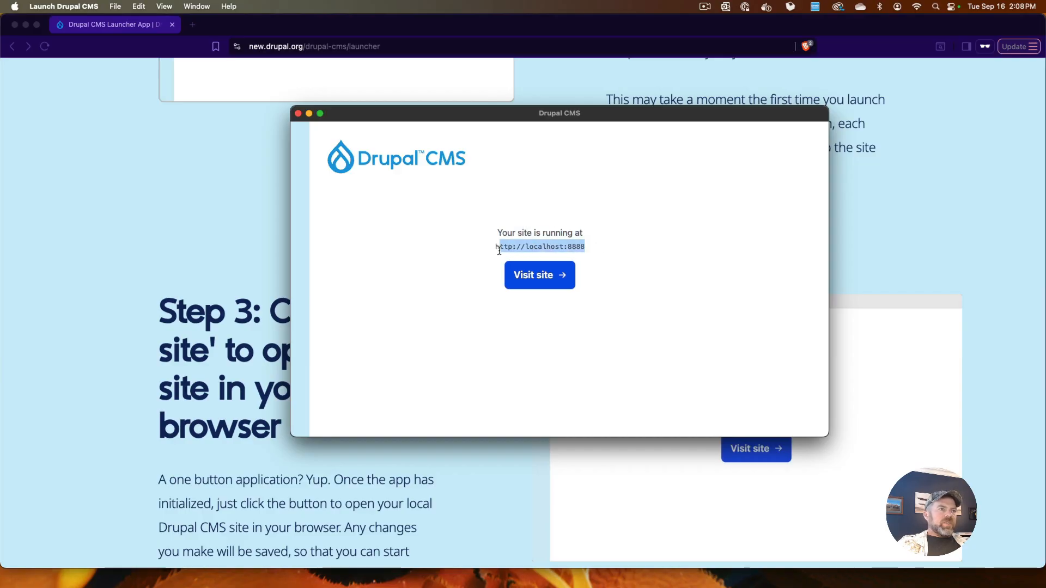
{"action": "left_click", "coordinate": [605, 228]}
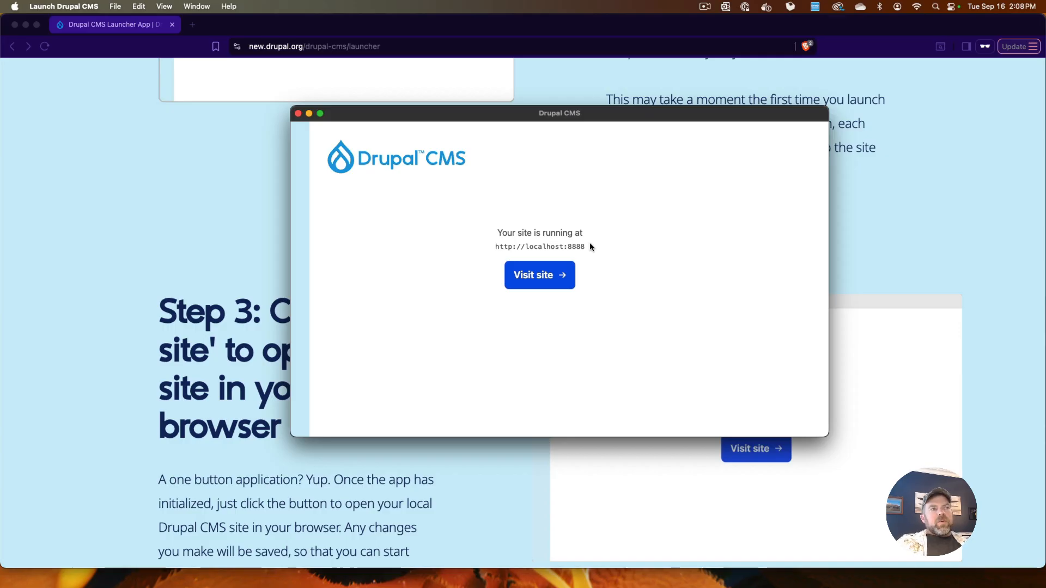
{"action": "left_click_drag", "start_coordinate": [586, 247], "coordinate": [495, 246]}
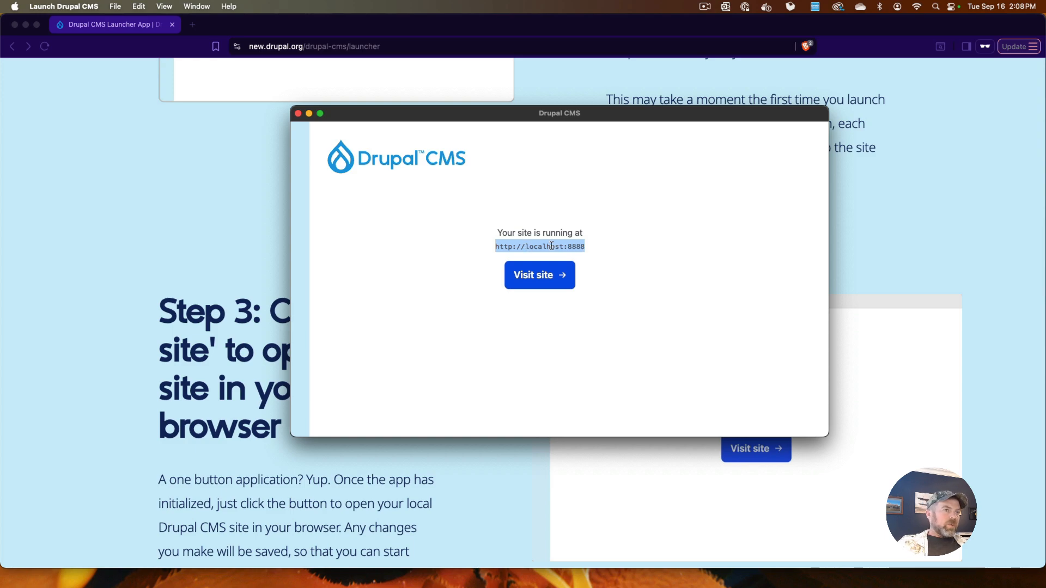
{"action": "left_click", "coordinate": [588, 246]}
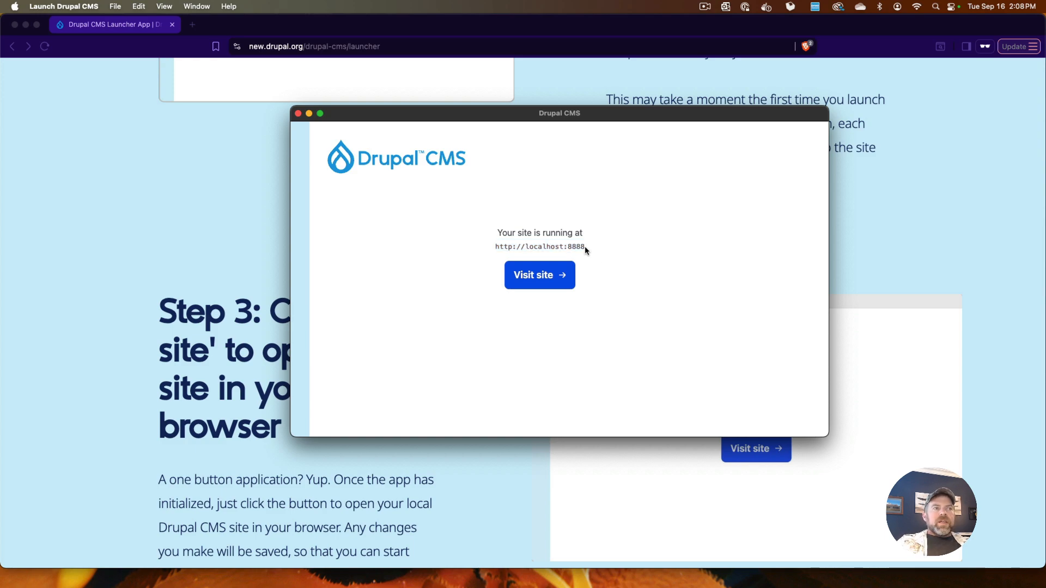
{"action": "left_click_drag", "start_coordinate": [584, 246], "coordinate": [493, 247]}
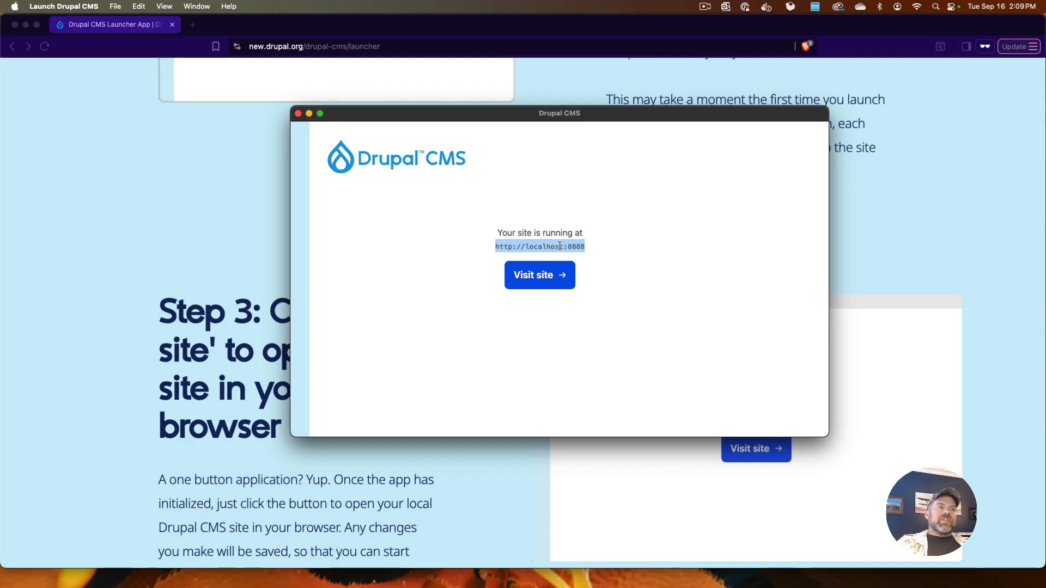
{"action": "left_click", "coordinate": [592, 240]}
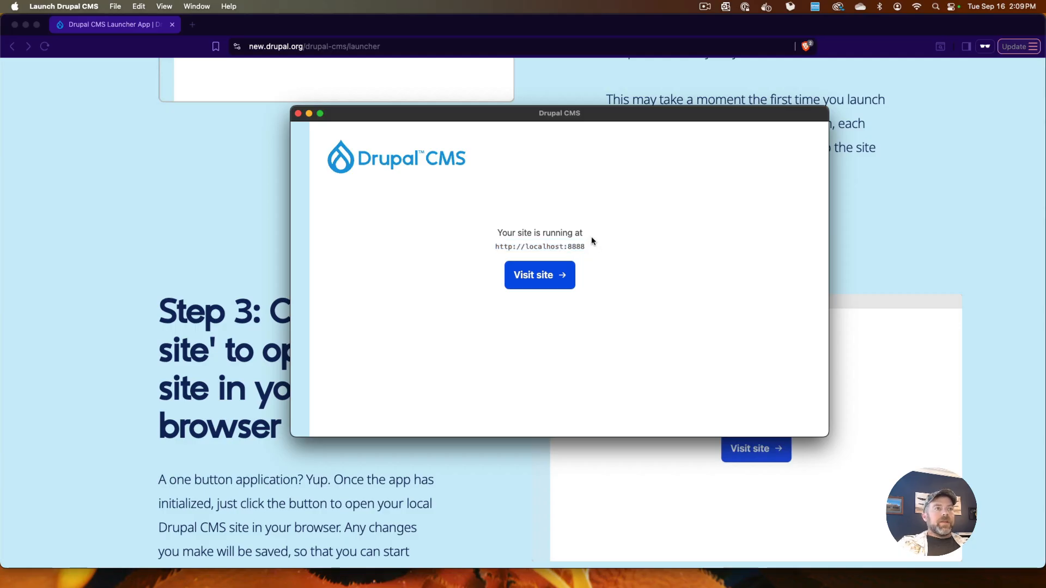
{"action": "mouse_move", "coordinate": [572, 117]}
{"action": "left_mouse_down"}
{"action": "mouse_move", "coordinate": [559, 159]}
{"action": "mouse_move", "coordinate": [576, 137]}
{"action": "mouse_move", "coordinate": [570, 130]}
{"action": "left_mouse_up"}
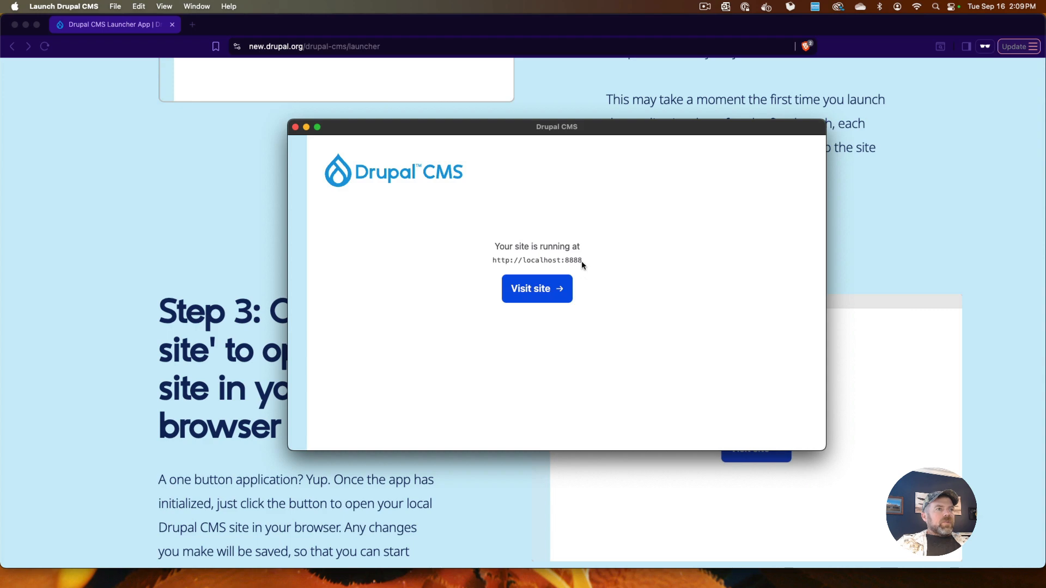
{"action": "left_click_drag", "start_coordinate": [581, 261], "coordinate": [492, 263]}
{"action": "key", "text": "super+c"}
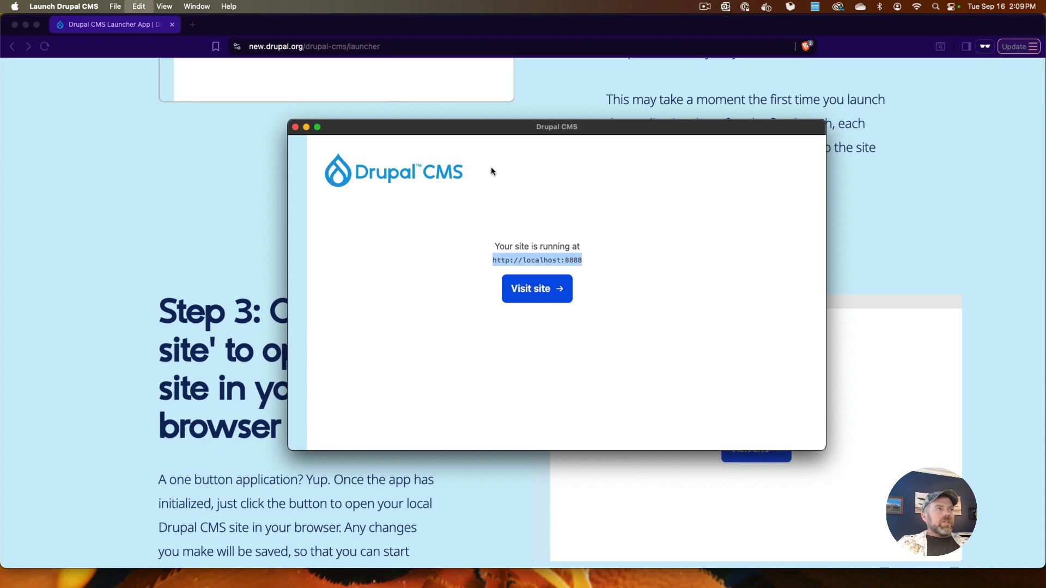
{"action": "left_click", "coordinate": [193, 24]}
{"action": "key", "text": "super+v"}
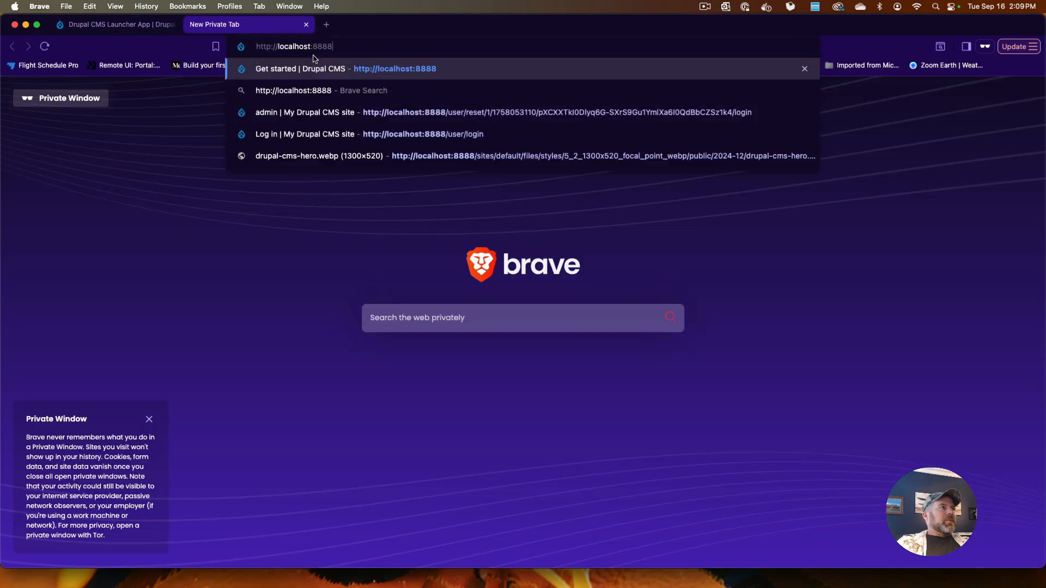
{"action": "key", "text": "Return"}
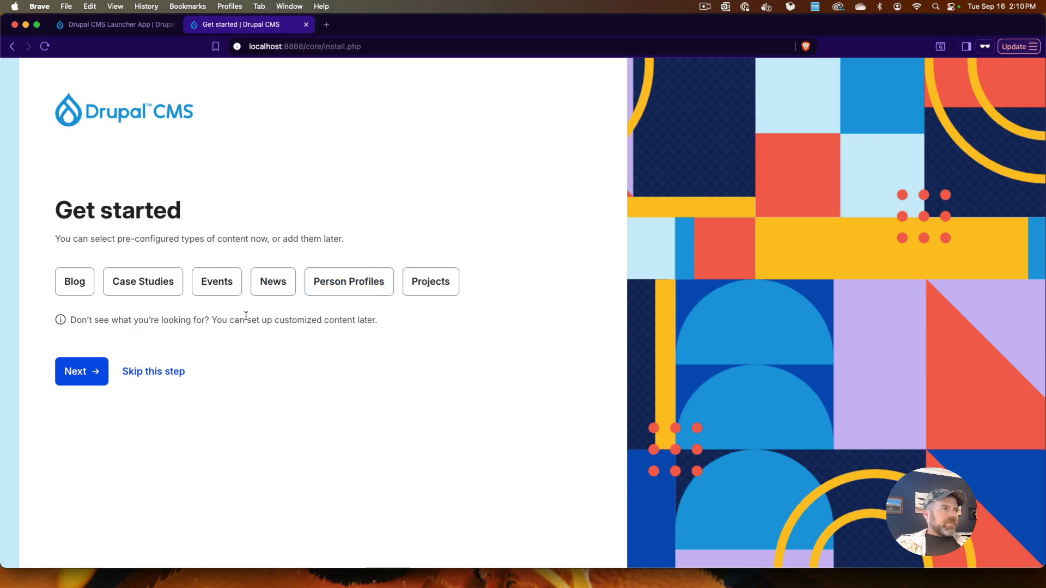
- Choose the Events content type in the Drupal CMS installer and name the site Cool Events Site
{"action": "left_click", "coordinate": [213, 289]}
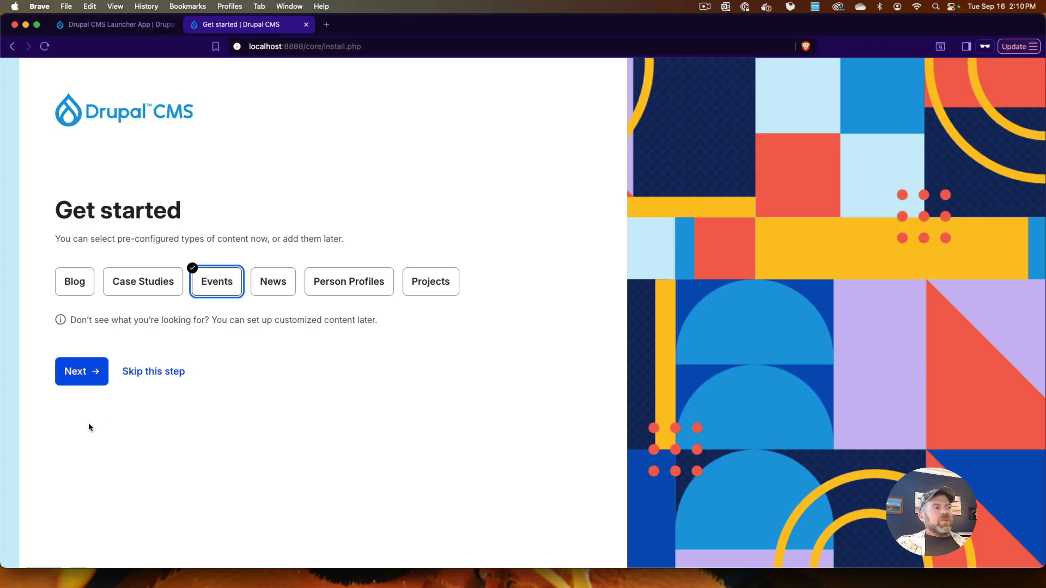
{"action": "left_click", "coordinate": [81, 371]}
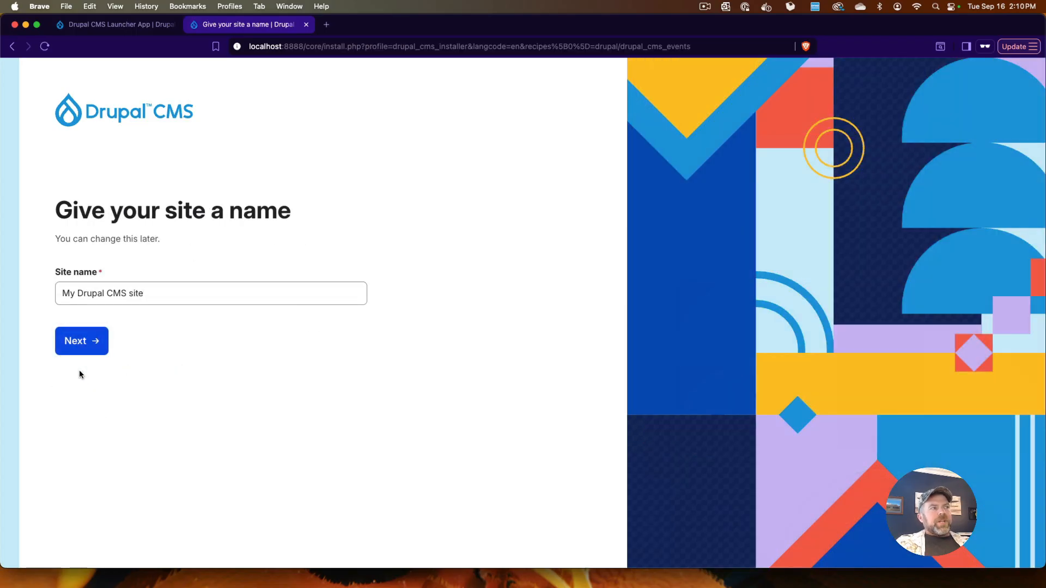
{"action": "left_click", "coordinate": [153, 293]}
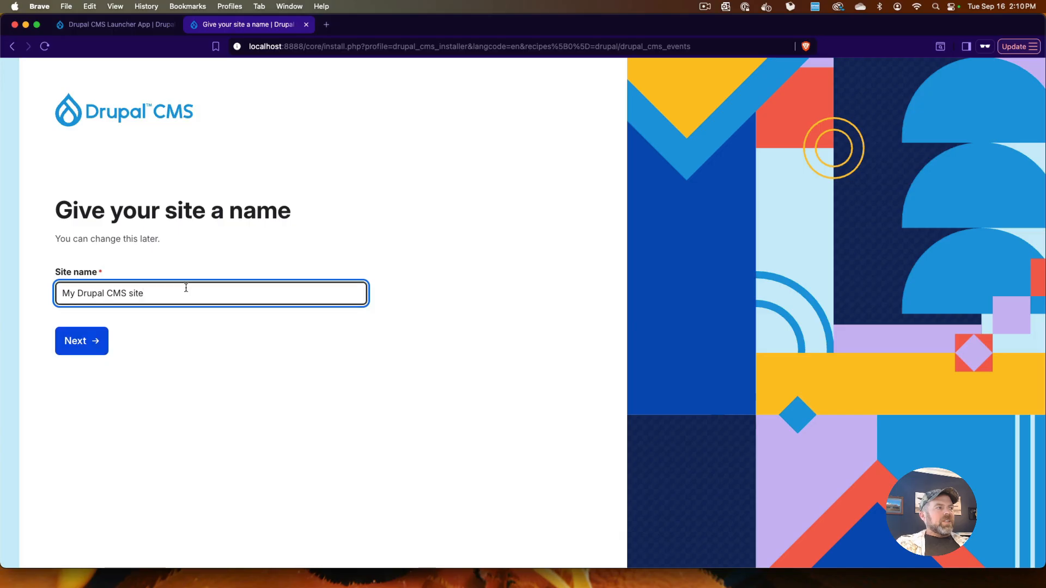
{"action": "left_click_drag", "start_coordinate": [177, 293], "coordinate": [1, 293]}
{"action": "type", "text": "Cool ven"}
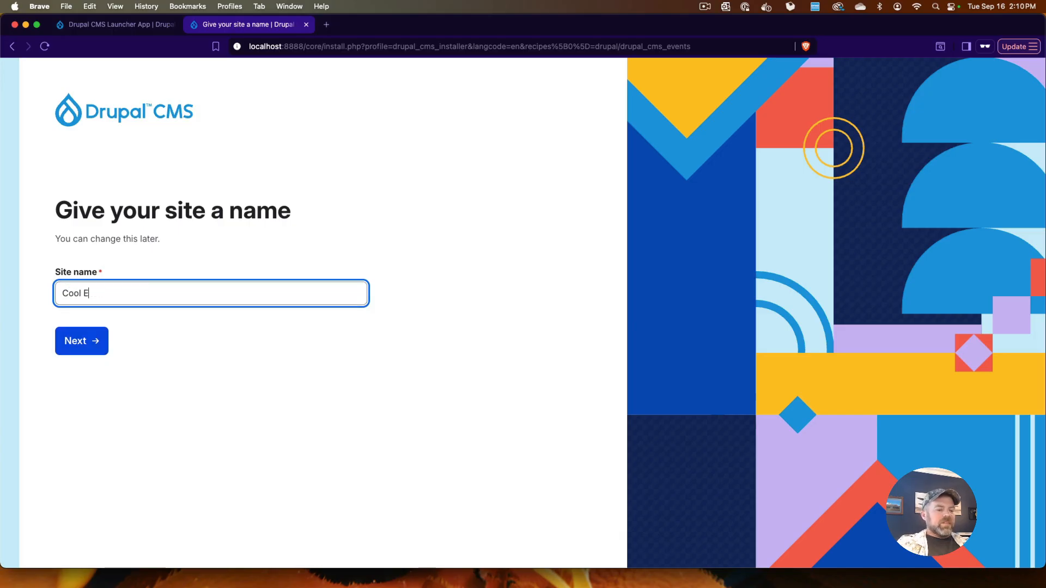
{"action": "type", "text": "vents Site"}
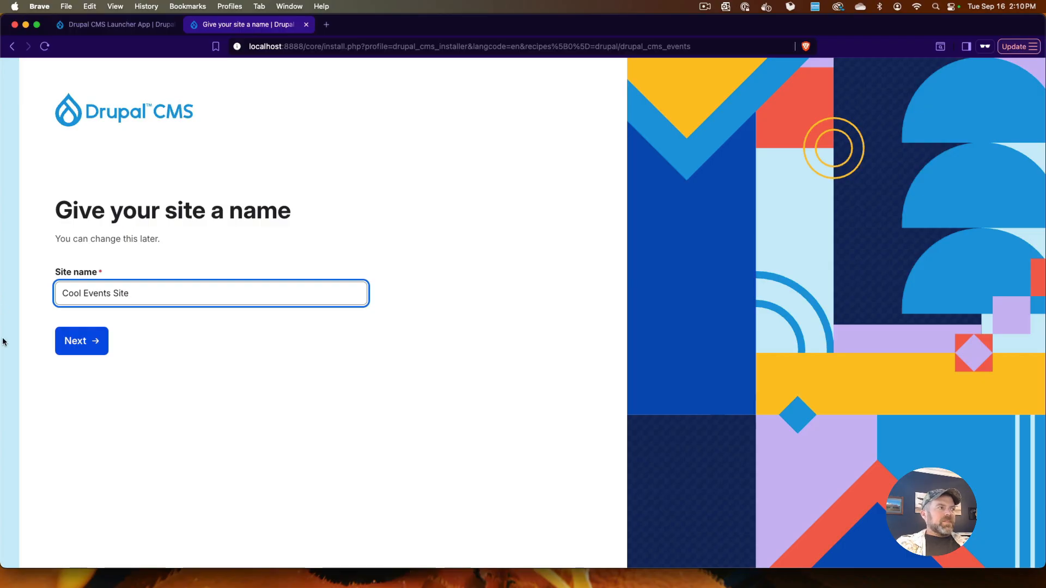
{"action": "left_click", "coordinate": [83, 344]}
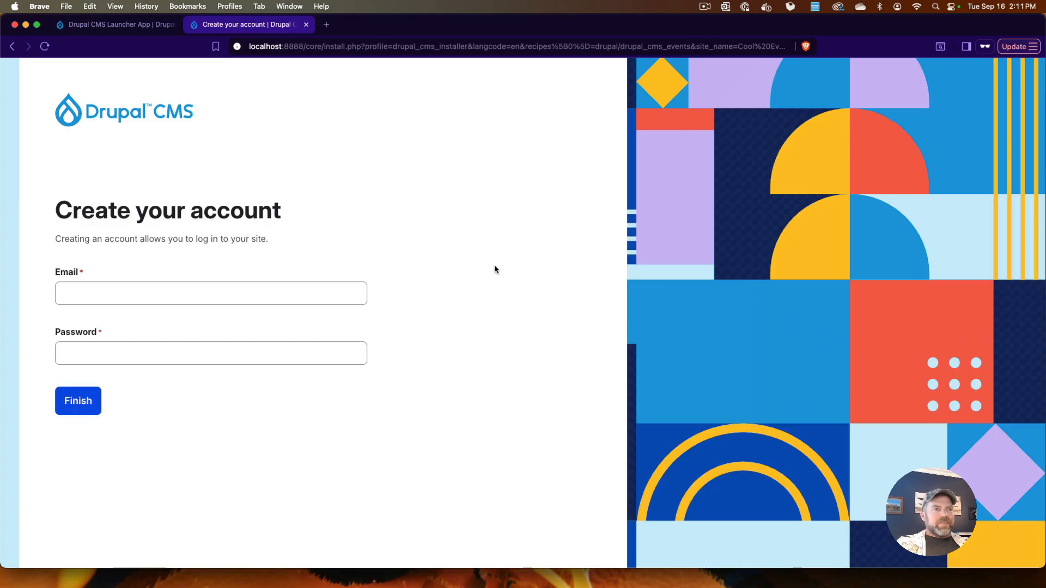
- Fill in the email address for the new site account in the Drupal CMS installer
{"action": "left_click", "coordinate": [125, 295]}
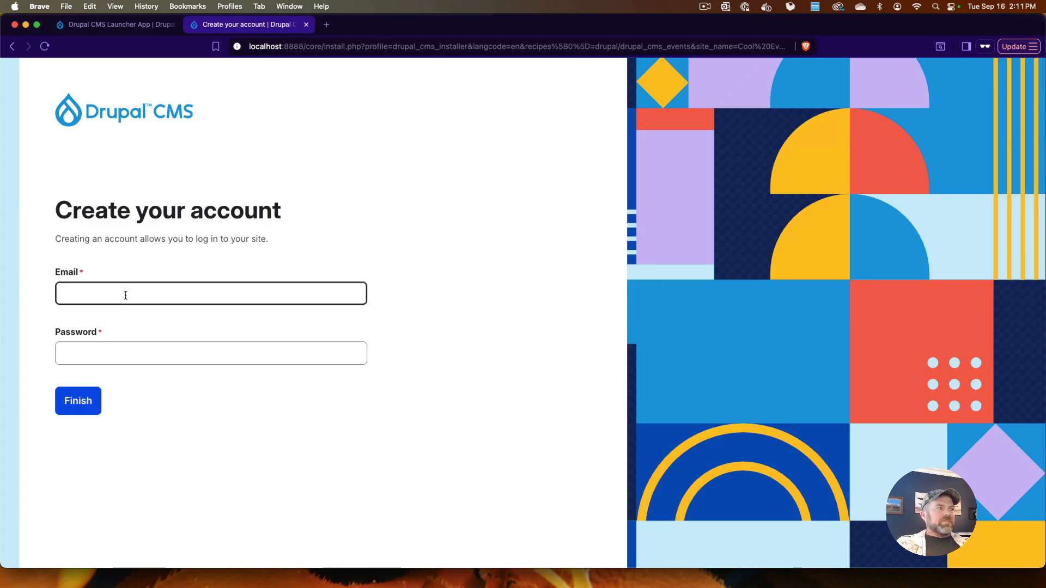
{"action": "left_click", "coordinate": [127, 295]}
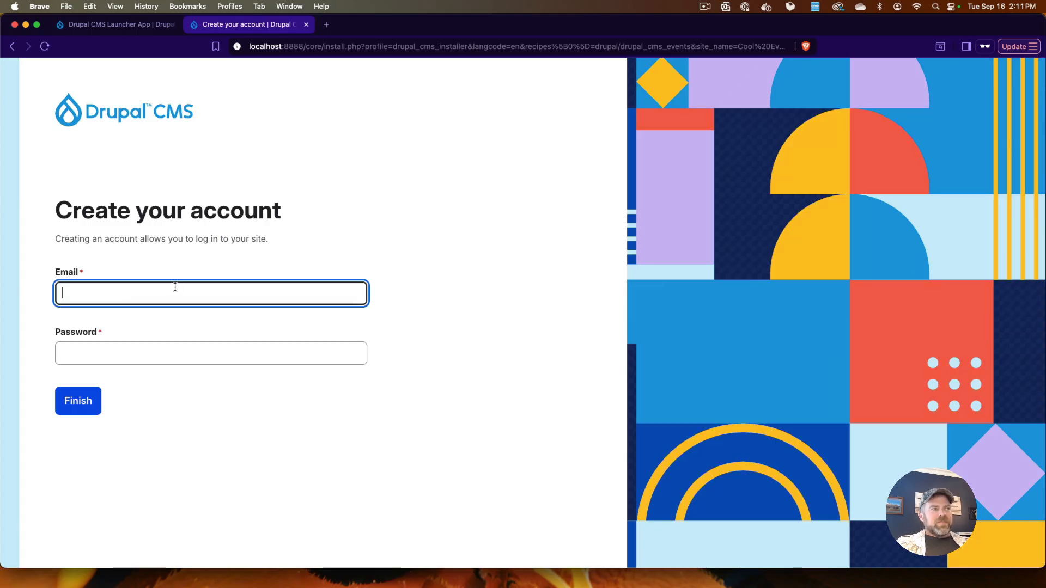
{"action": "type", "text": "test@"}
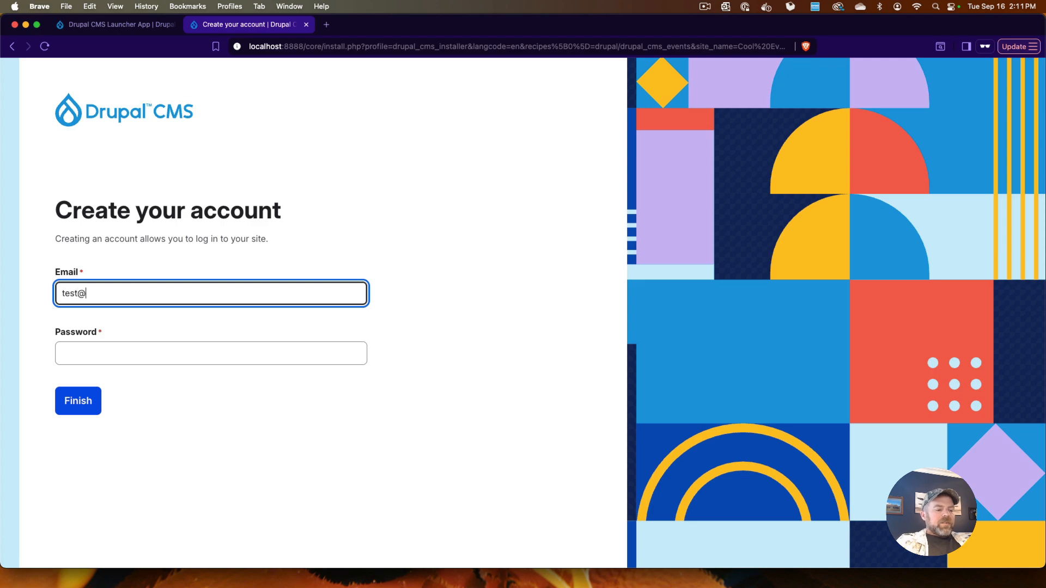
{"action": "type", "text": "example.com"}
{"action": "key", "text": "BackSpace"}
{"action": "key", "text": "BackSpace"}
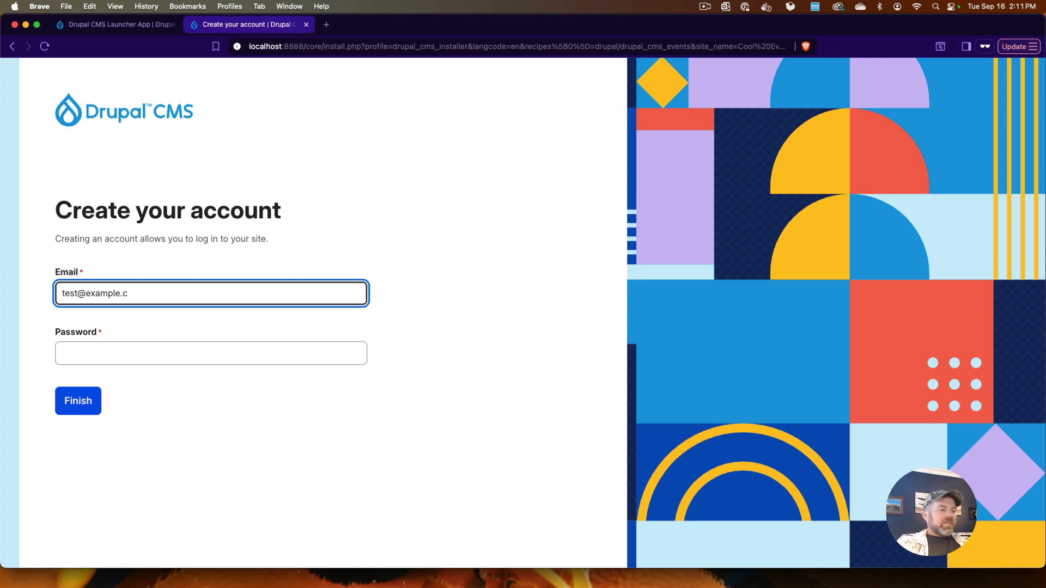
{"action": "type", "text": "om"}
- Enter the account password, replace it with a retyped one, and finish the Drupal CMS installation
{"action": "key", "text": "Tab"}
{"action": "type", "text": "••••••••"}
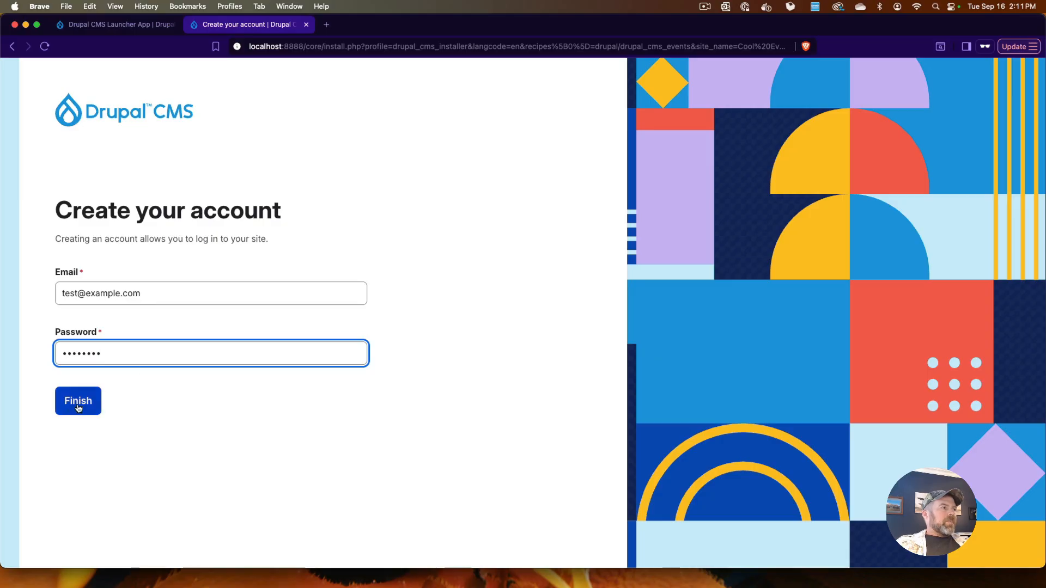
{"action": "left_click_drag", "start_coordinate": [117, 358], "coordinate": [6, 354]}
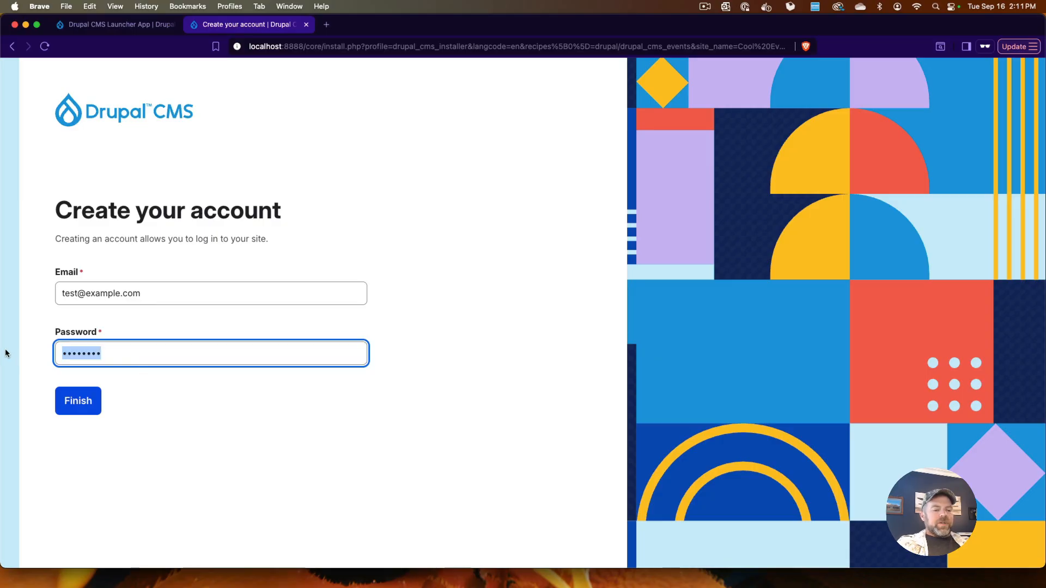
{"action": "type", "text": "•••••••"}
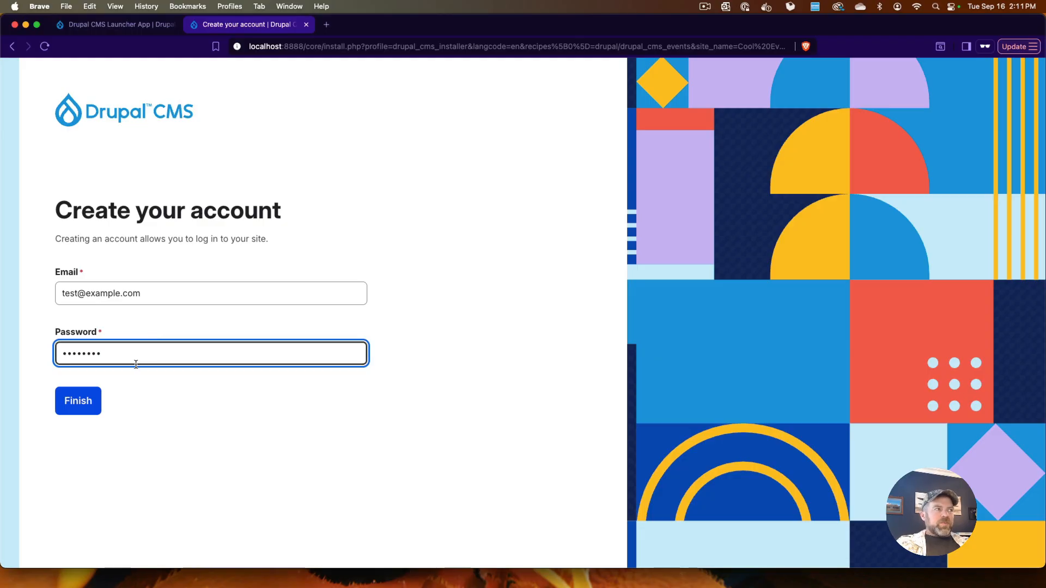
{"action": "left_click", "coordinate": [79, 409]}
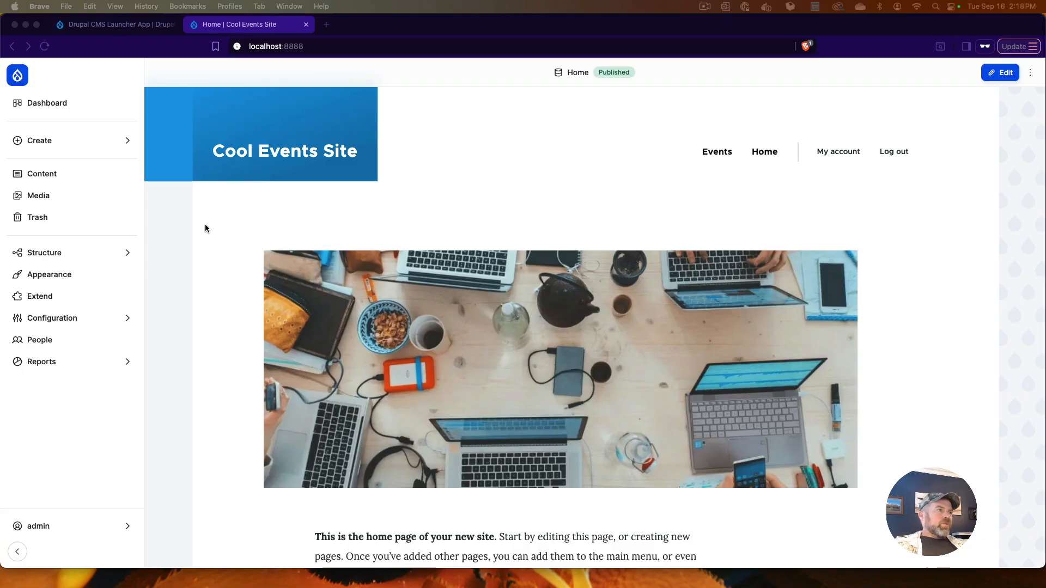
- Look over the top of the new site's home page and highlight its localhost:8888 address
{"action": "scroll", "coordinate": [214, 220], "scroll_direction": "down", "scroll_amount": 3}
{"action": "scroll", "coordinate": [214, 223], "scroll_direction": "up", "scroll_amount": 3}
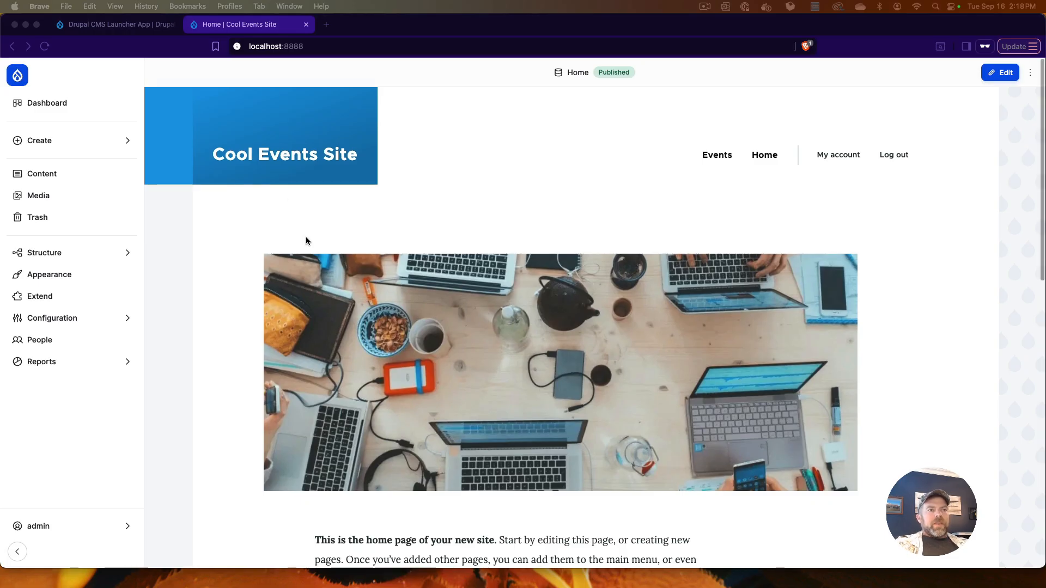
{"action": "key", "text": "super+l"}
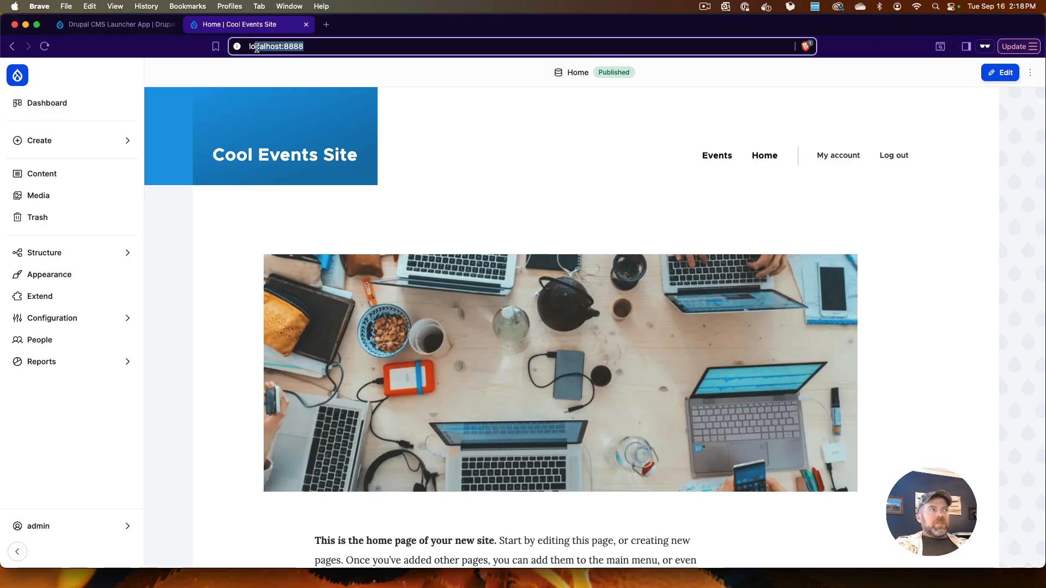
{"action": "scroll", "coordinate": [609, 243], "scroll_direction": "down", "scroll_amount": 1}
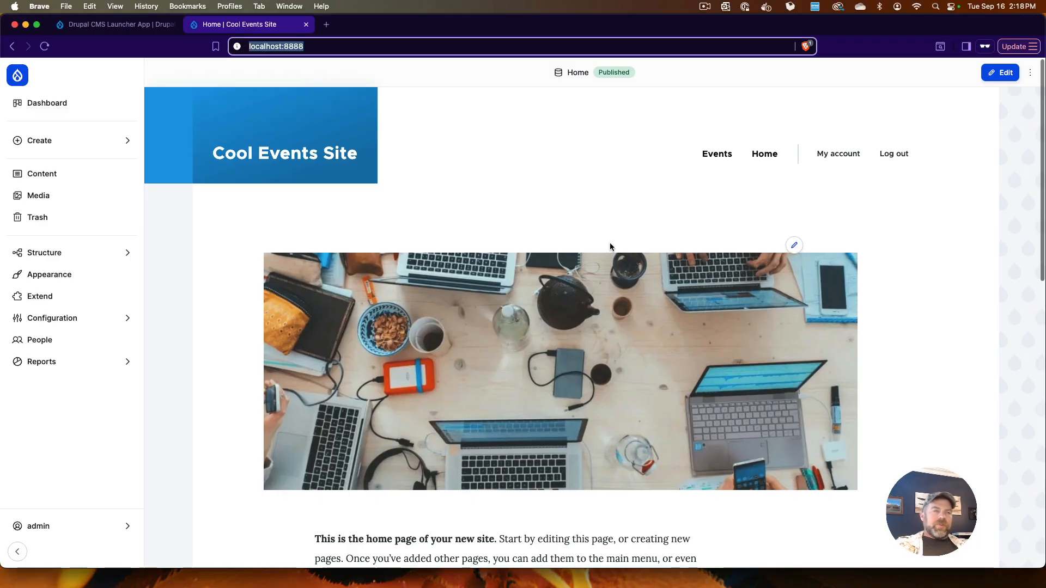
{"action": "left_click", "coordinate": [155, 333]}
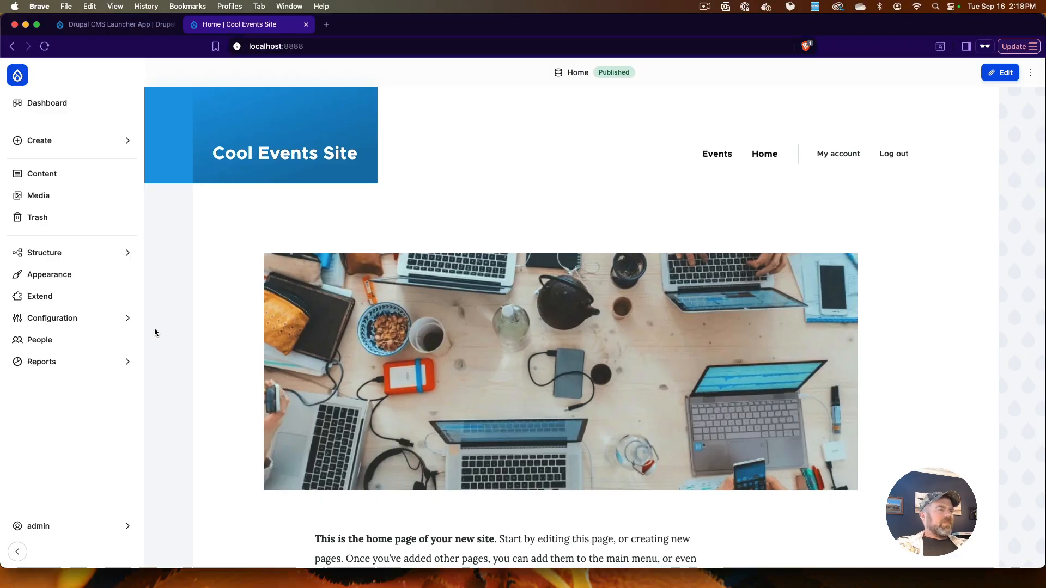
{"action": "scroll", "coordinate": [156, 329], "scroll_direction": "down", "scroll_amount": 1}
{"action": "scroll", "coordinate": [944, 343], "scroll_direction": "up", "scroll_amount": 1}
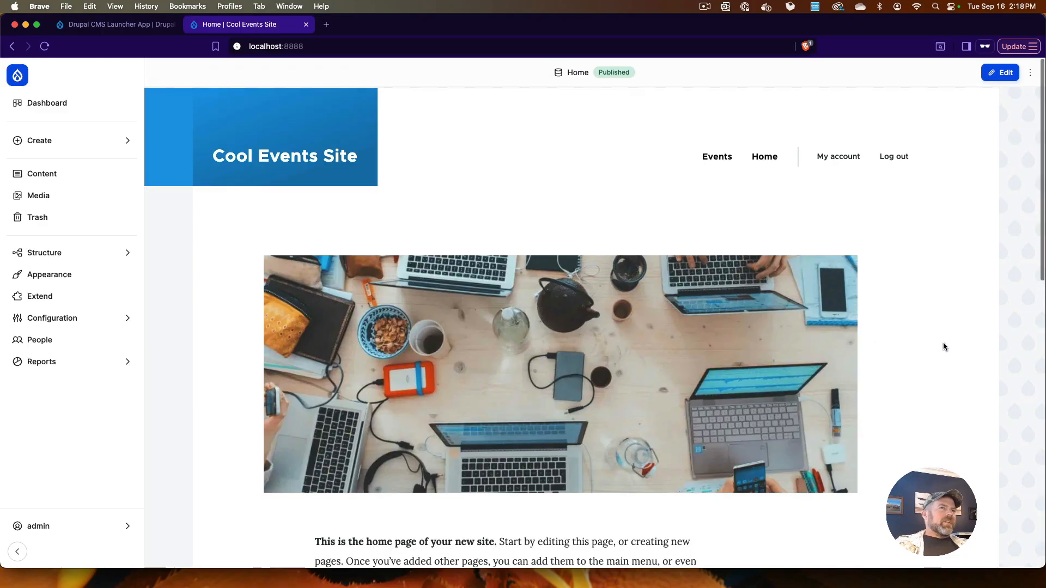
{"action": "scroll", "coordinate": [942, 340], "scroll_direction": "down", "scroll_amount": 1}
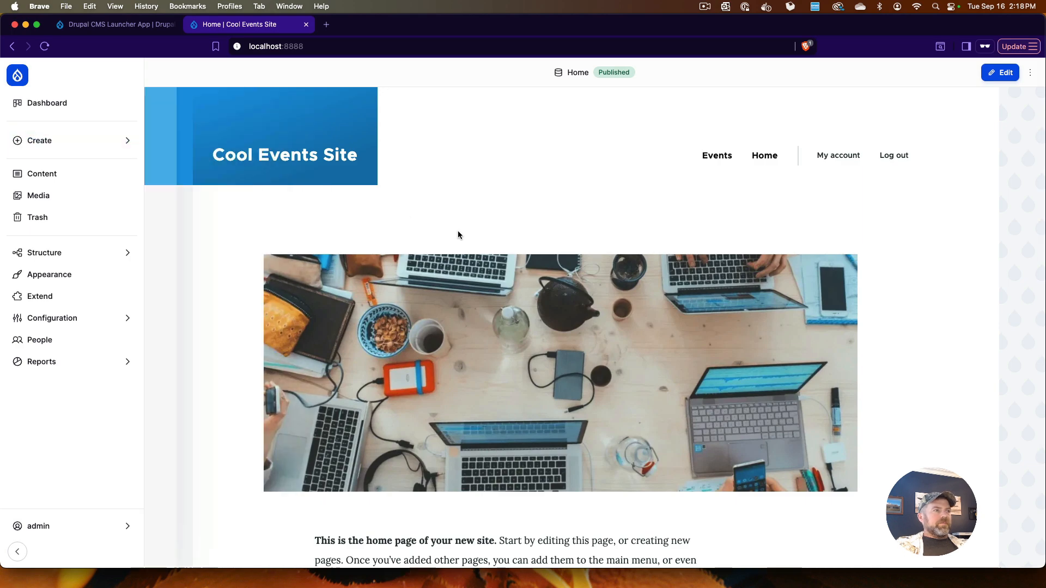
- Examine the home page from the Cool Events Site header and navigation down to the DrupalCon Atlanta 2025 event under Latest
{"action": "scroll", "coordinate": [486, 269], "scroll_direction": "down", "scroll_amount": 5}
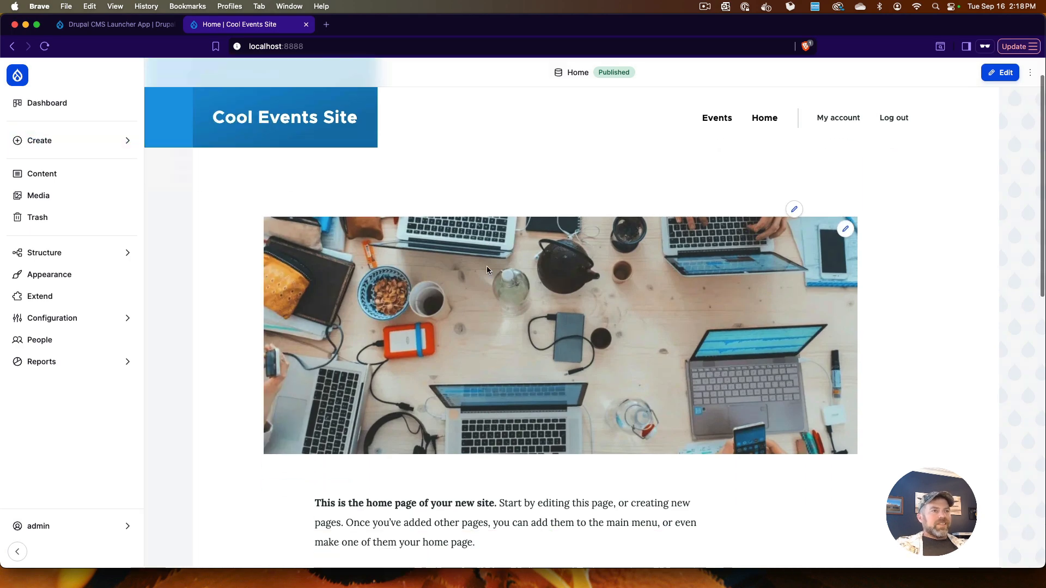
{"action": "scroll", "coordinate": [486, 269], "scroll_direction": "down", "scroll_amount": 2}
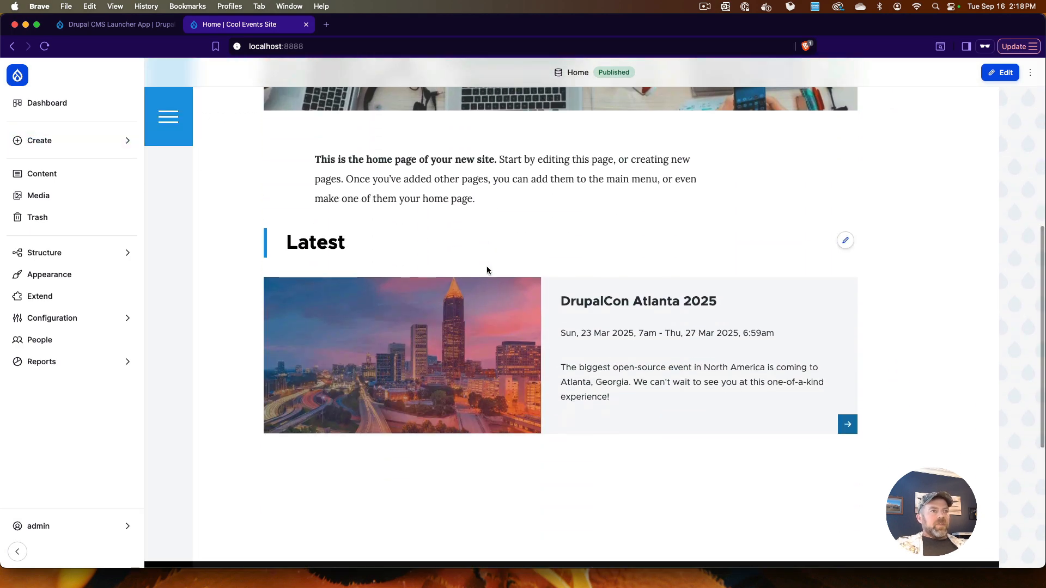
{"action": "scroll", "coordinate": [487, 270], "scroll_direction": "up", "scroll_amount": 7}
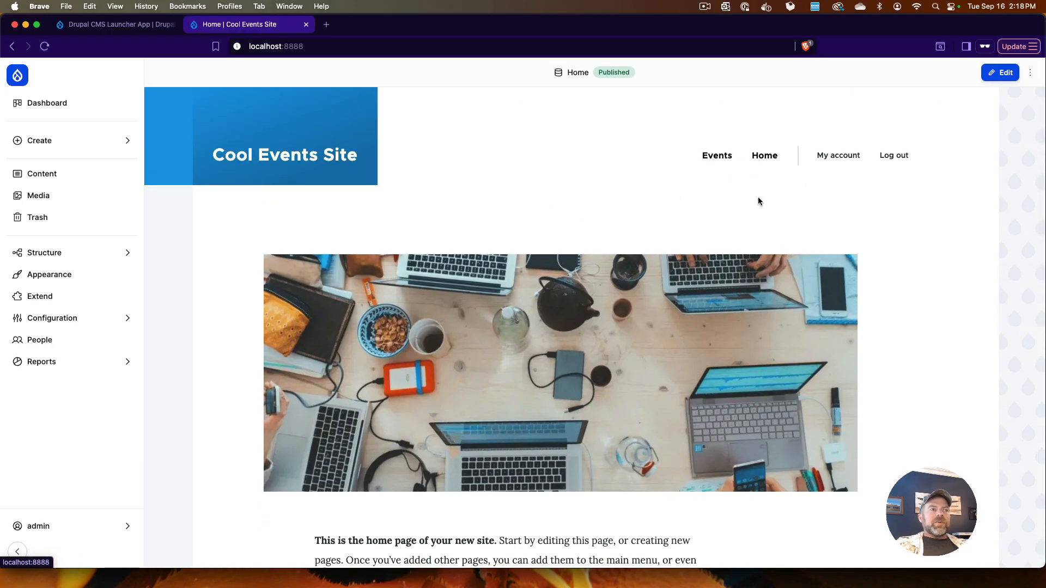
{"action": "scroll", "coordinate": [757, 198], "scroll_direction": "down", "scroll_amount": 3}
{"action": "scroll", "coordinate": [553, 237], "scroll_direction": "down", "scroll_amount": 1}
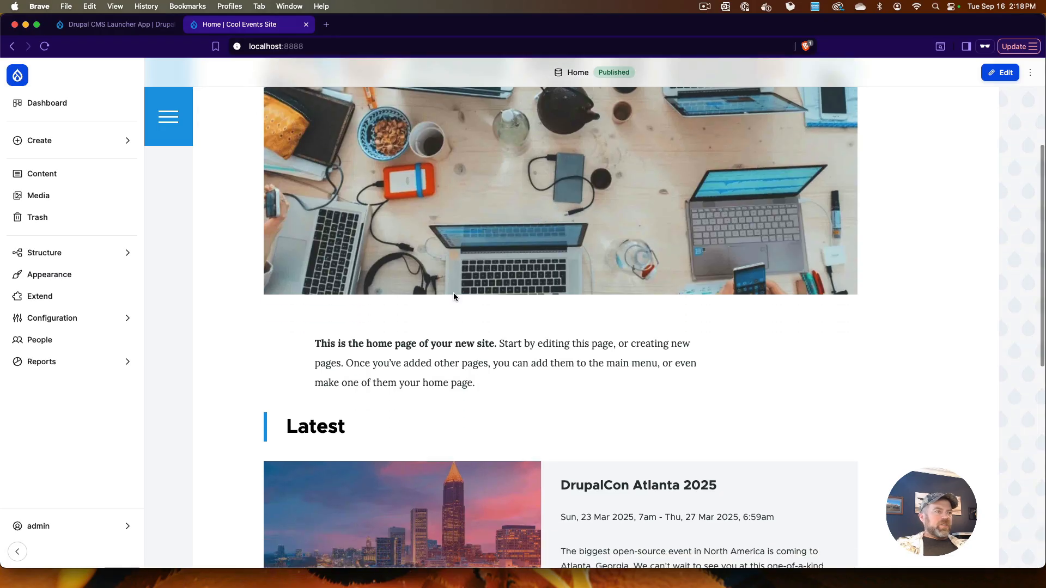
{"action": "scroll", "coordinate": [455, 299], "scroll_direction": "down", "scroll_amount": 4}
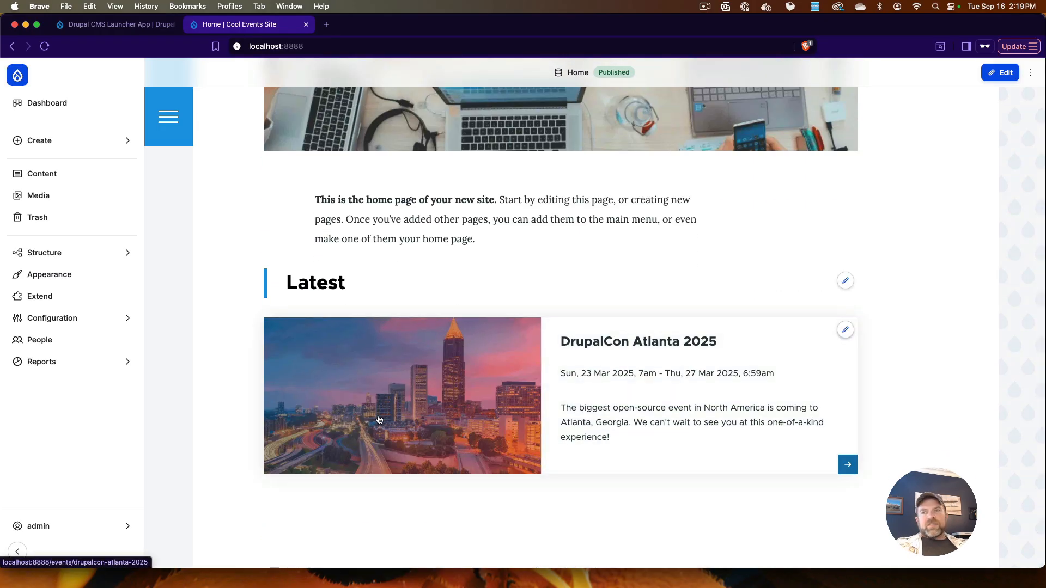
{"action": "scroll", "coordinate": [360, 382], "scroll_direction": "up", "scroll_amount": 6}
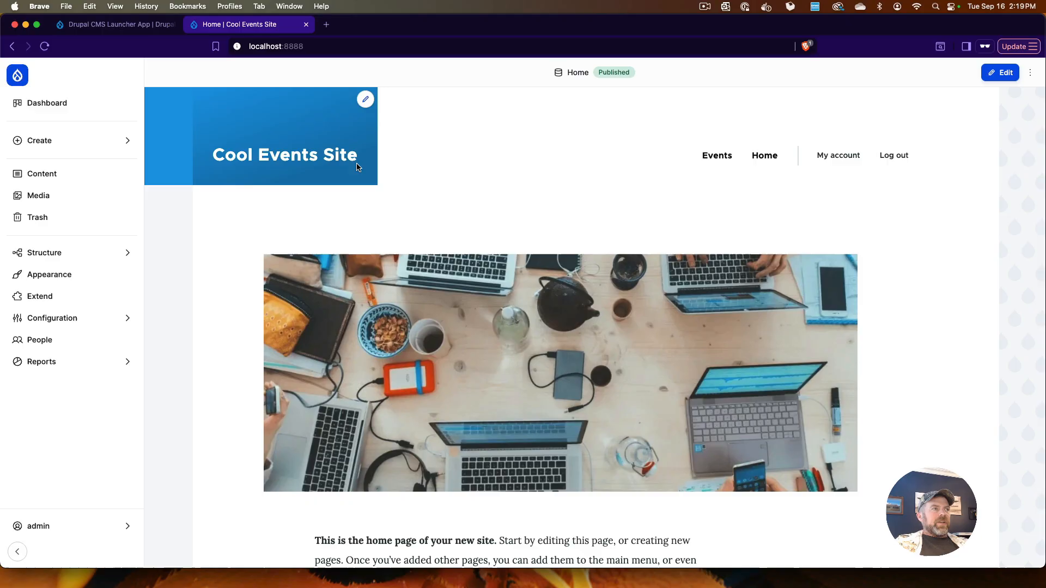
{"action": "scroll", "coordinate": [341, 287], "scroll_direction": "down", "scroll_amount": 5}
{"action": "scroll", "coordinate": [342, 286], "scroll_direction": "down", "scroll_amount": 1}
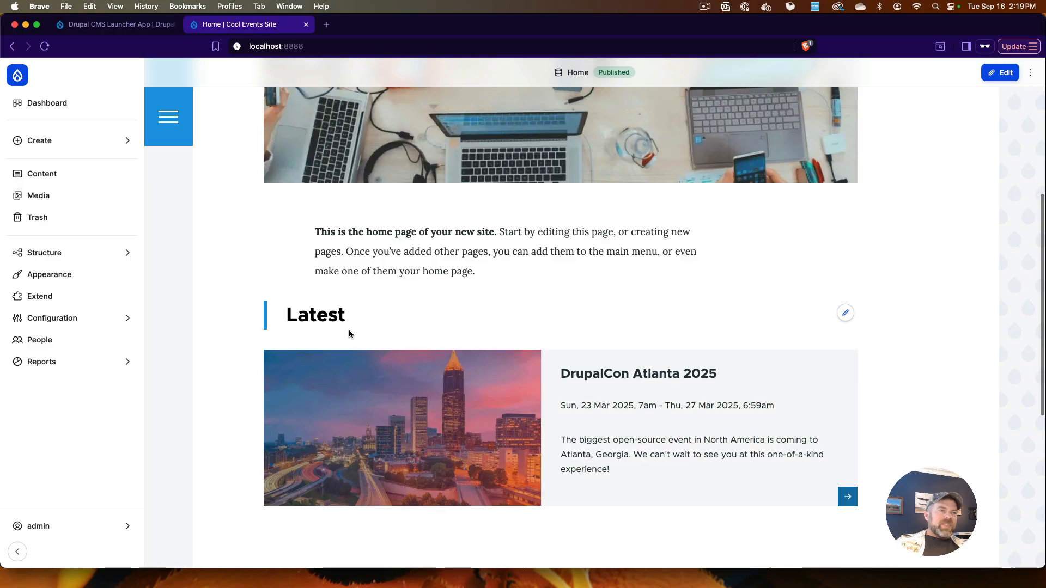
{"action": "scroll", "coordinate": [347, 332], "scroll_direction": "down", "scroll_amount": 1}
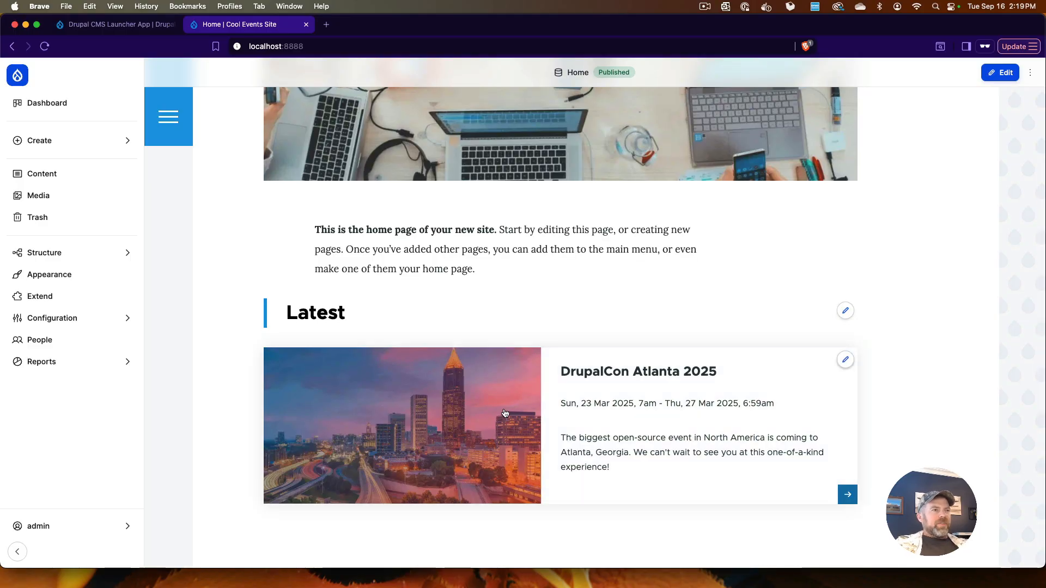
{"action": "scroll", "coordinate": [512, 403], "scroll_direction": "up", "scroll_amount": 5}
{"action": "scroll", "coordinate": [523, 419], "scroll_direction": "down", "scroll_amount": 4}
{"action": "scroll", "coordinate": [505, 412], "scroll_direction": "down", "scroll_amount": 4}
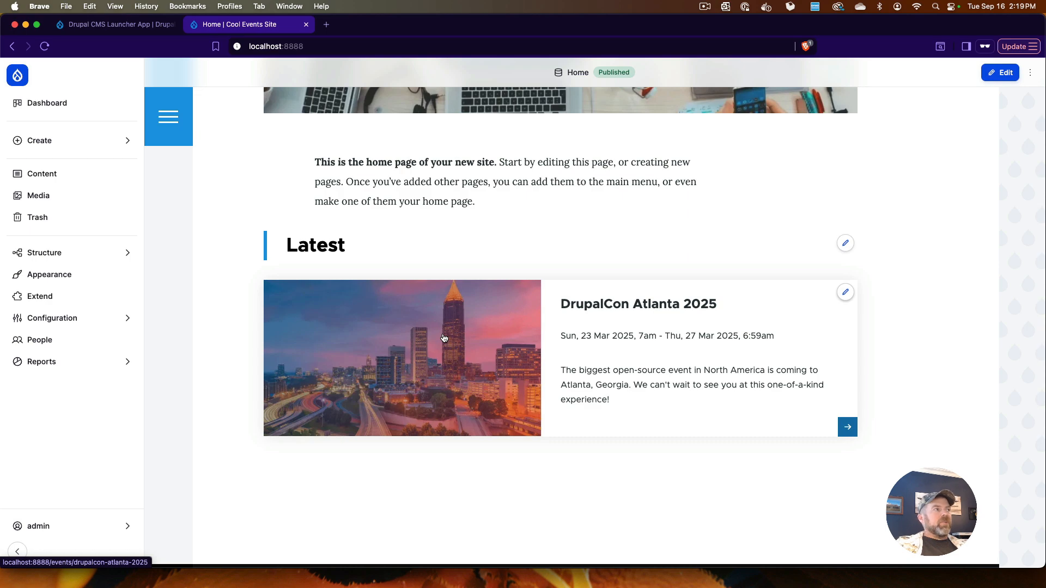
- Start a new Event content item and title it Summer BBQ
{"action": "left_click", "coordinate": [75, 149]}
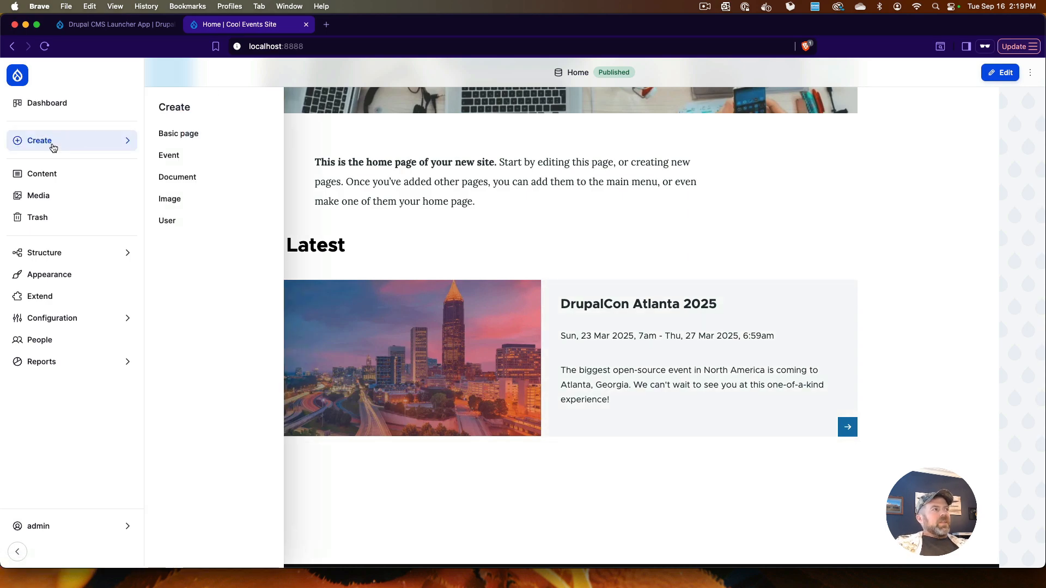
{"action": "left_click", "coordinate": [172, 157]}
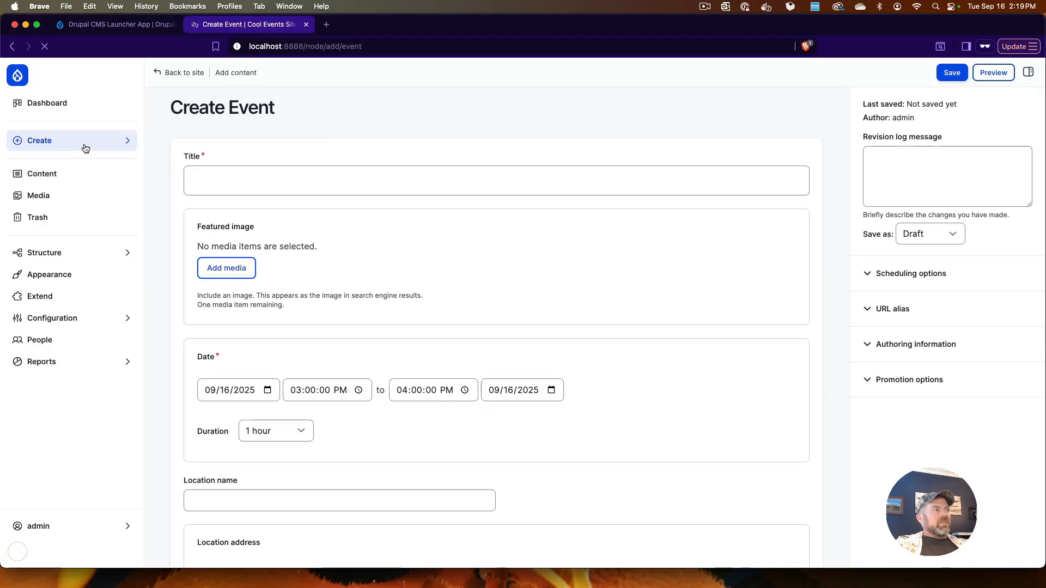
{"action": "left_click", "coordinate": [211, 179]}
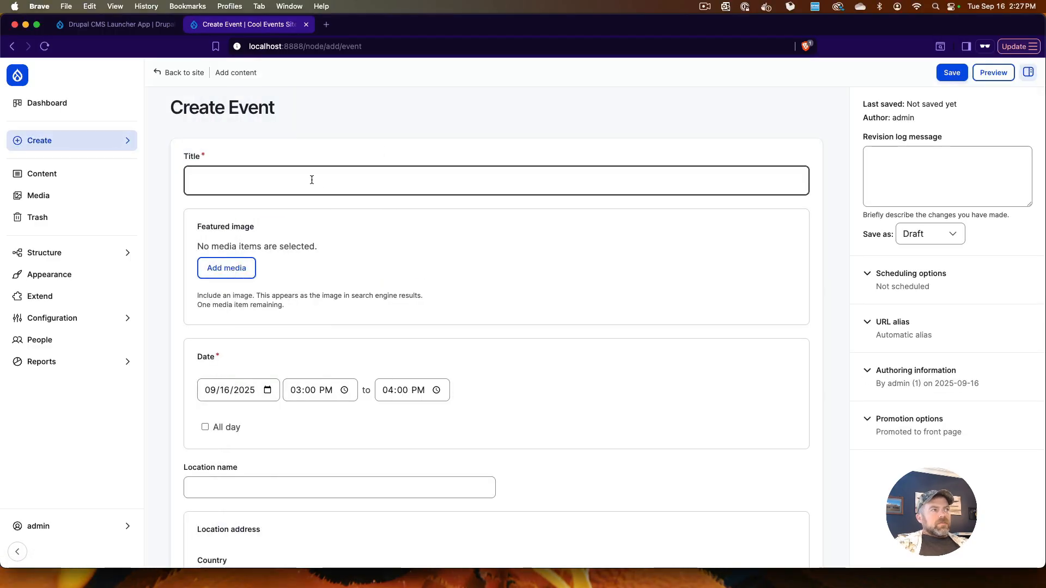
{"action": "left_click", "coordinate": [306, 180]}
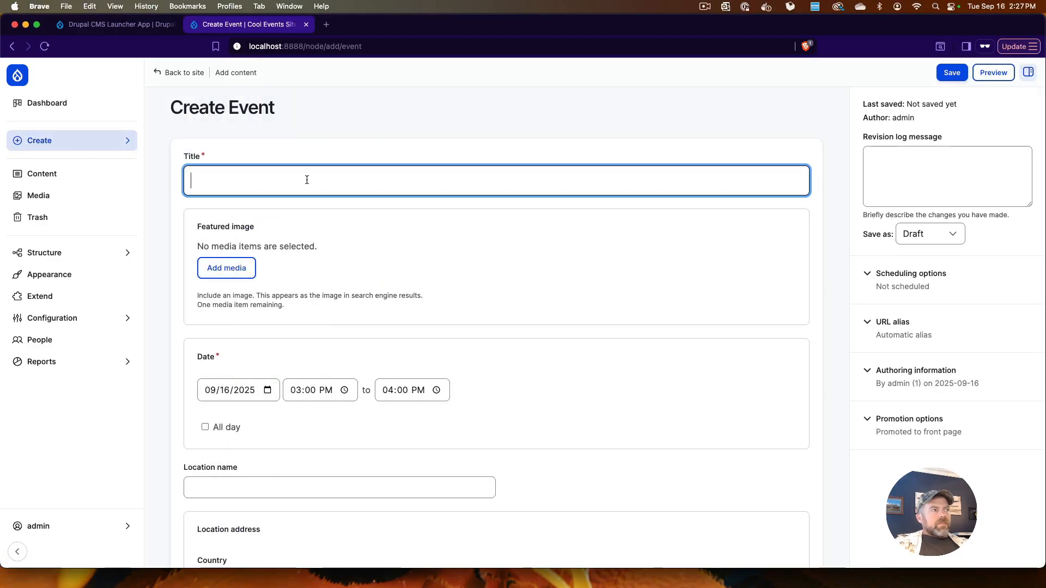
{"action": "type", "text": "Sum"}
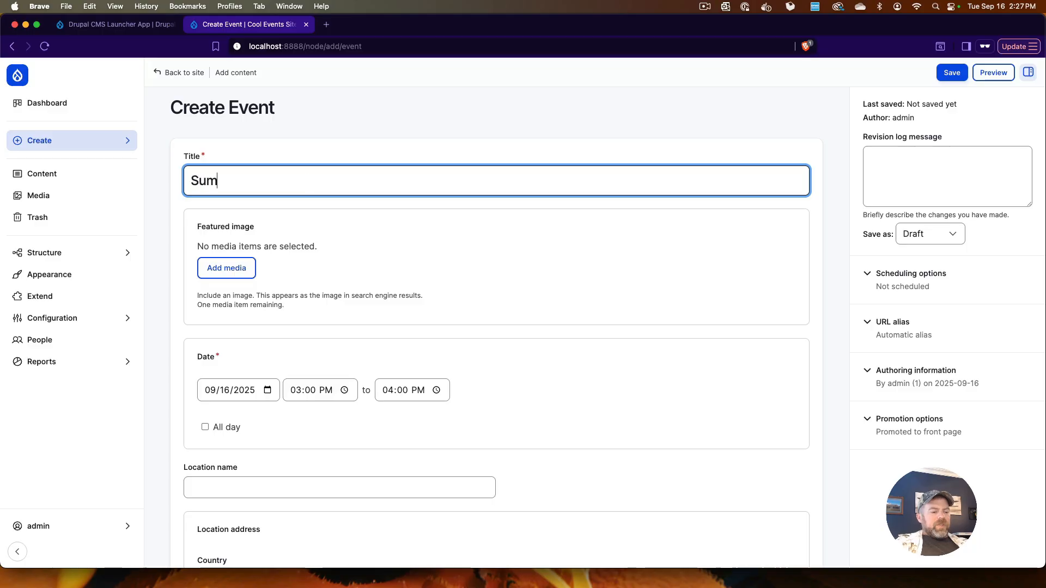
{"action": "type", "text": "mer BBQ"}
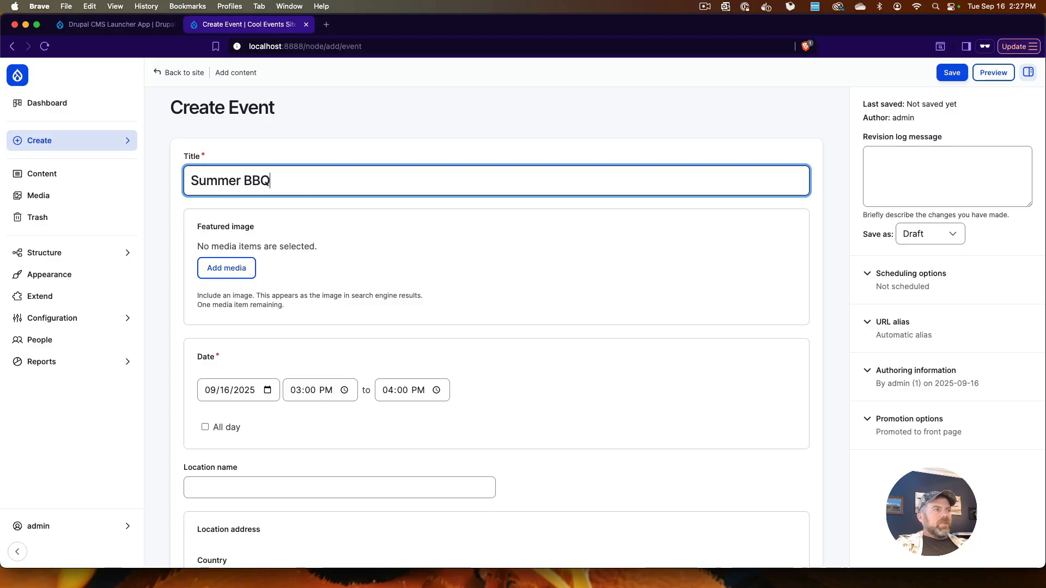
- Insert the existing image DrupalCon-Atlanta.webp from the media library as the event's featured image
{"action": "left_click", "coordinate": [232, 268]}
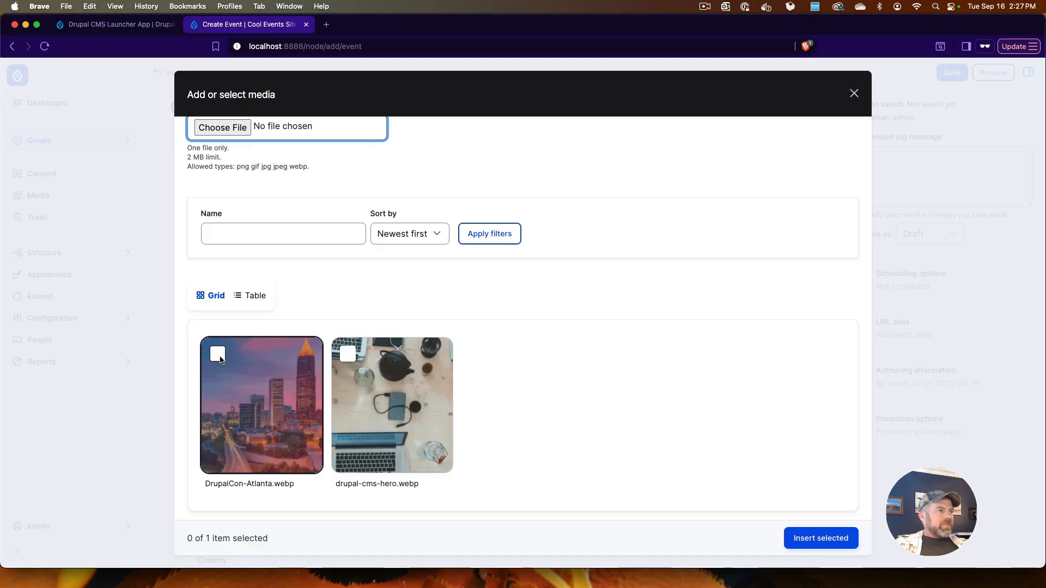
{"action": "left_click", "coordinate": [218, 356]}
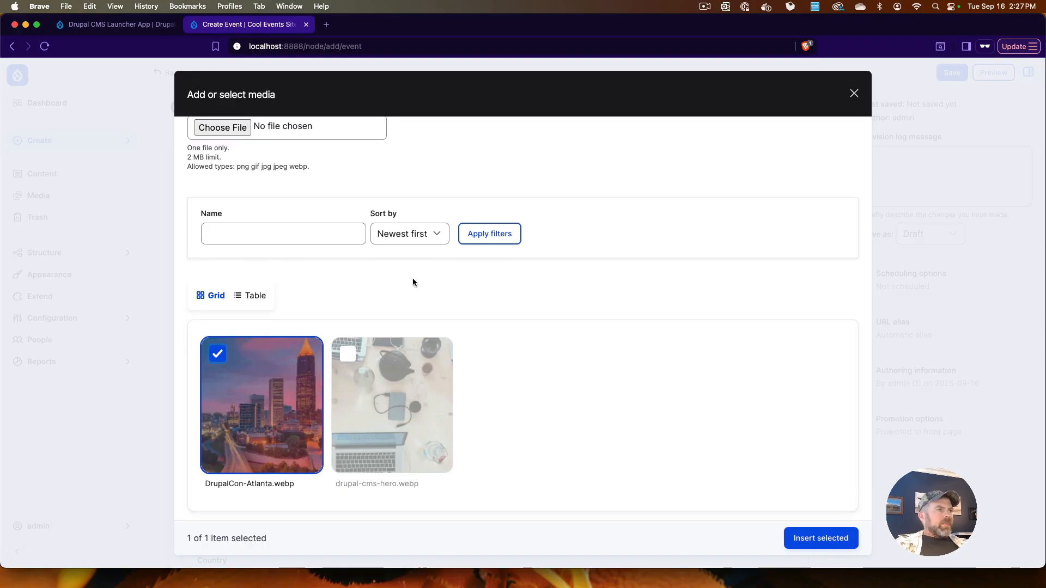
{"action": "scroll", "coordinate": [414, 281], "scroll_direction": "up", "scroll_amount": 1}
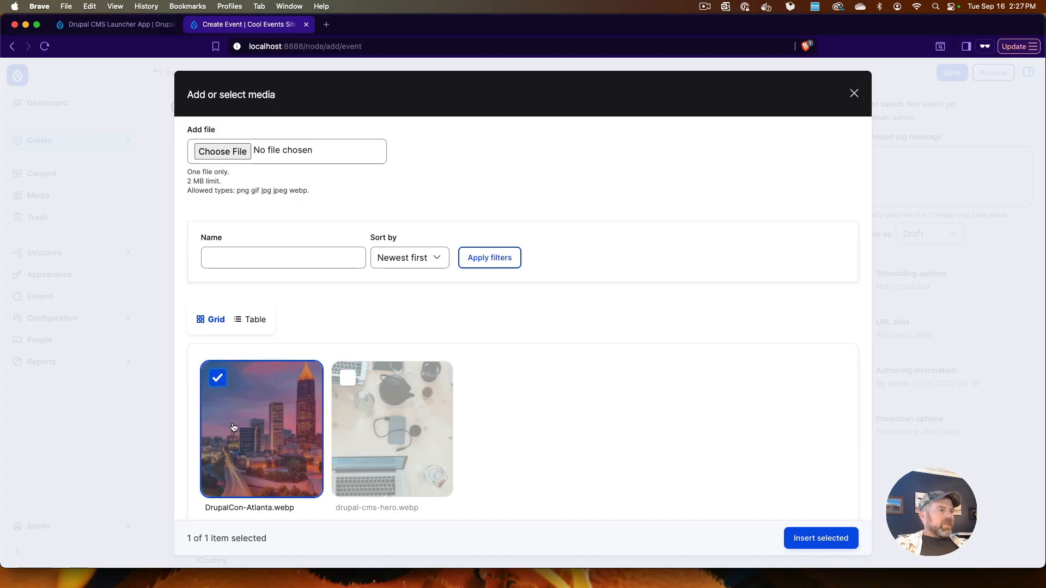
{"action": "scroll", "coordinate": [785, 507], "scroll_direction": "down", "scroll_amount": 1}
{"action": "left_click", "coordinate": [818, 541]}
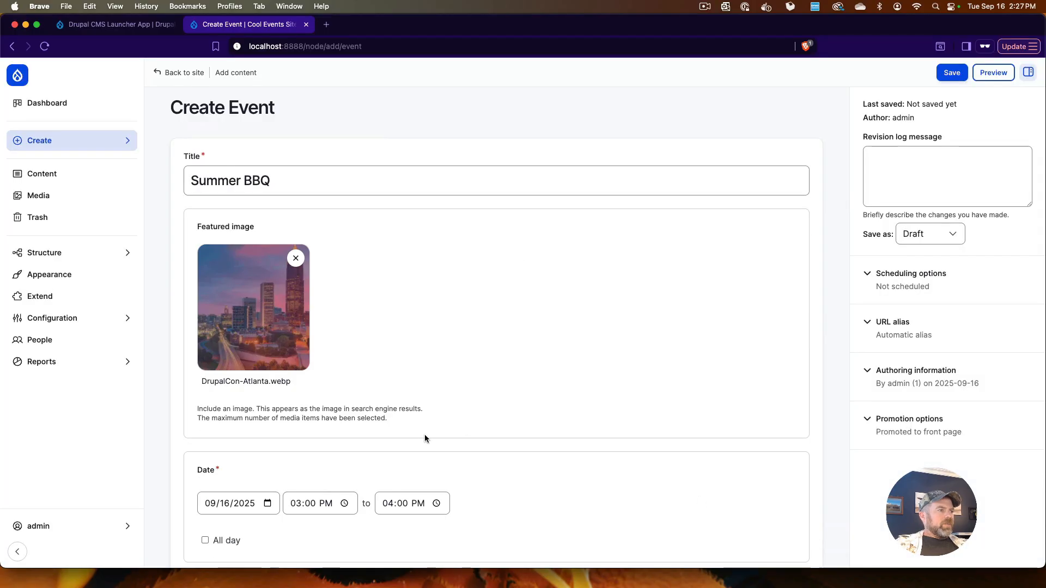
- Schedule the event for 09/19/2025, running from 07:00 PM to 10:00 PM
{"action": "scroll", "coordinate": [387, 361], "scroll_direction": "down", "scroll_amount": 3}
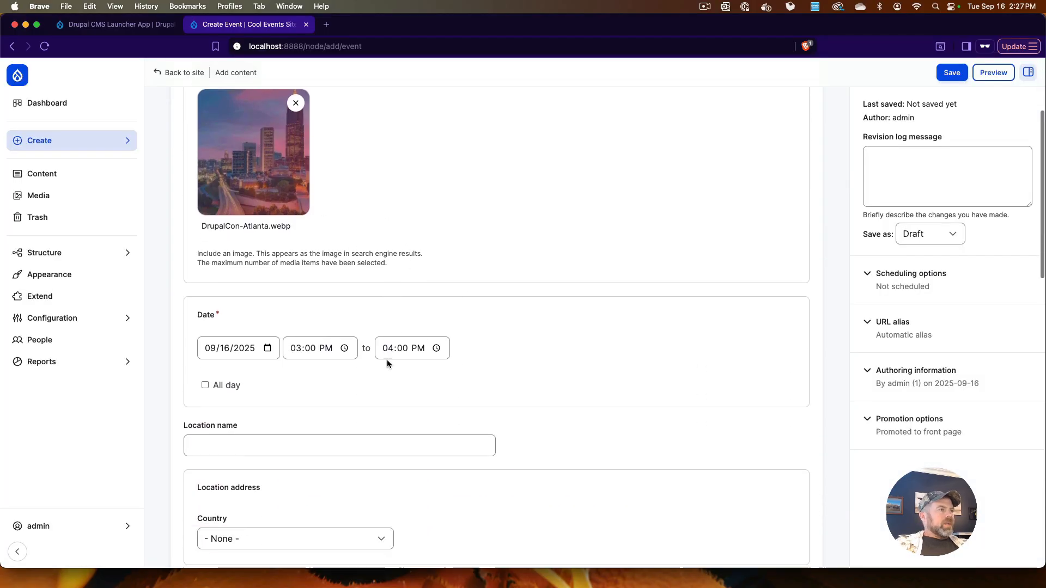
{"action": "left_click", "coordinate": [267, 351]}
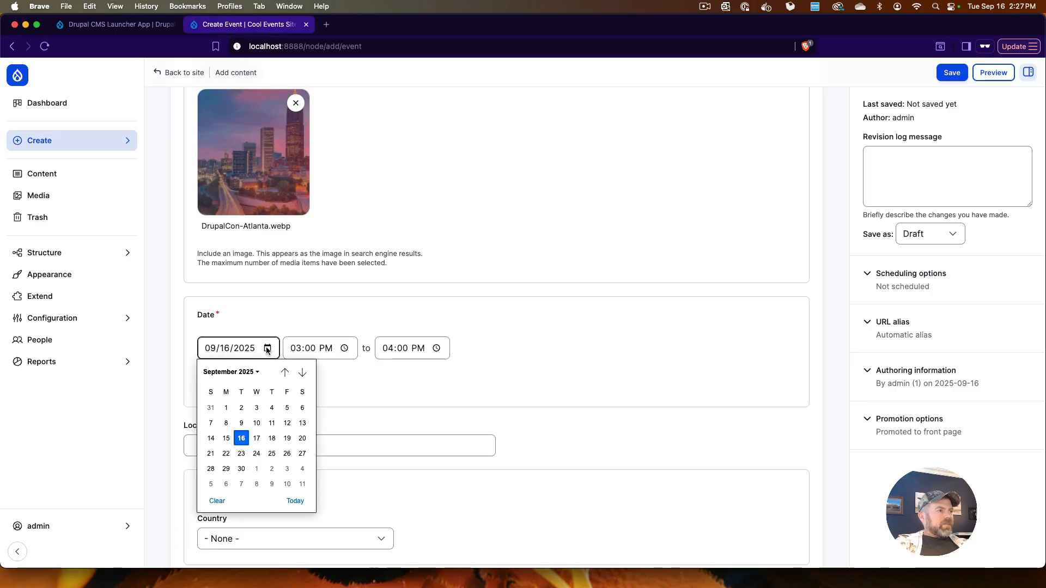
{"action": "left_click", "coordinate": [289, 441]}
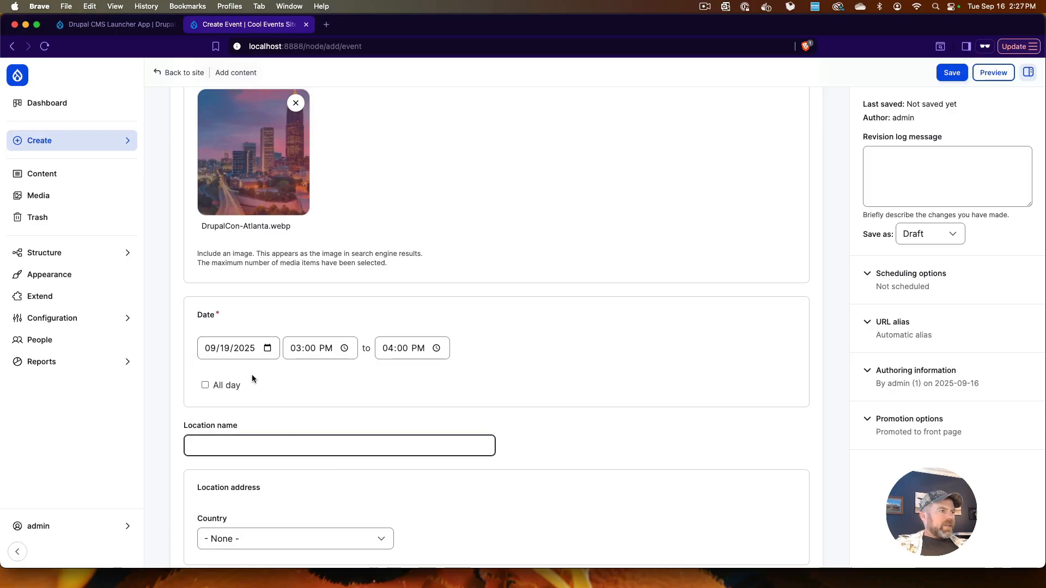
{"action": "left_click", "coordinate": [345, 350]}
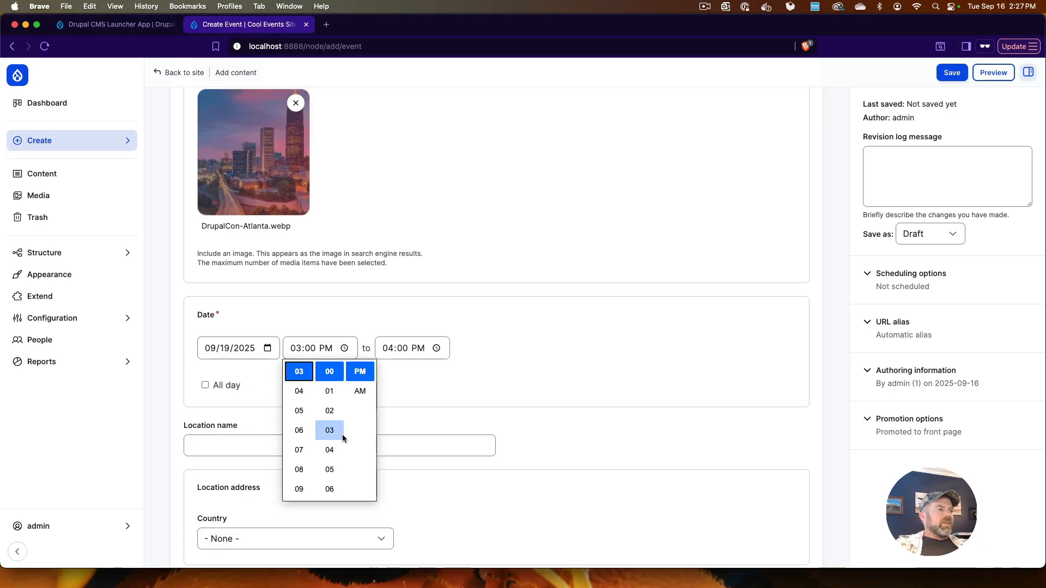
{"action": "left_click", "coordinate": [299, 450]}
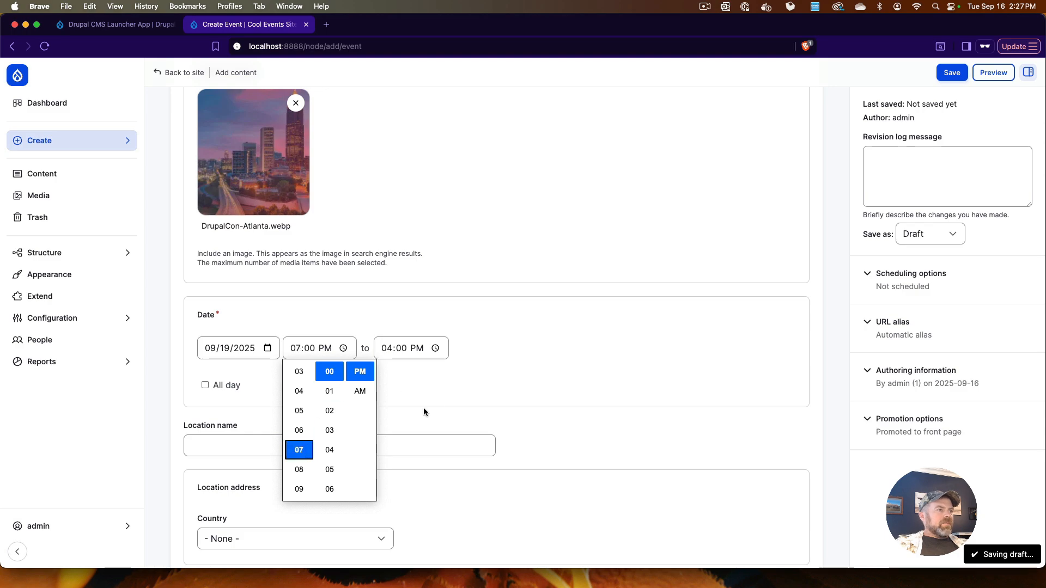
{"action": "left_click", "coordinate": [434, 349]}
{"action": "left_click", "coordinate": [434, 350]}
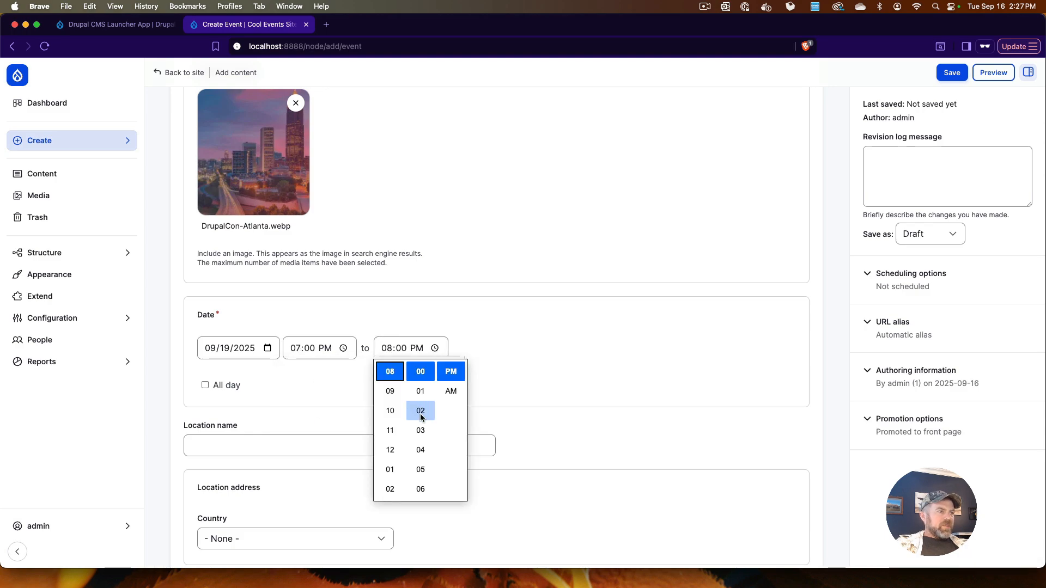
{"action": "left_click", "coordinate": [390, 411]}
{"action": "key", "text": "Return"}
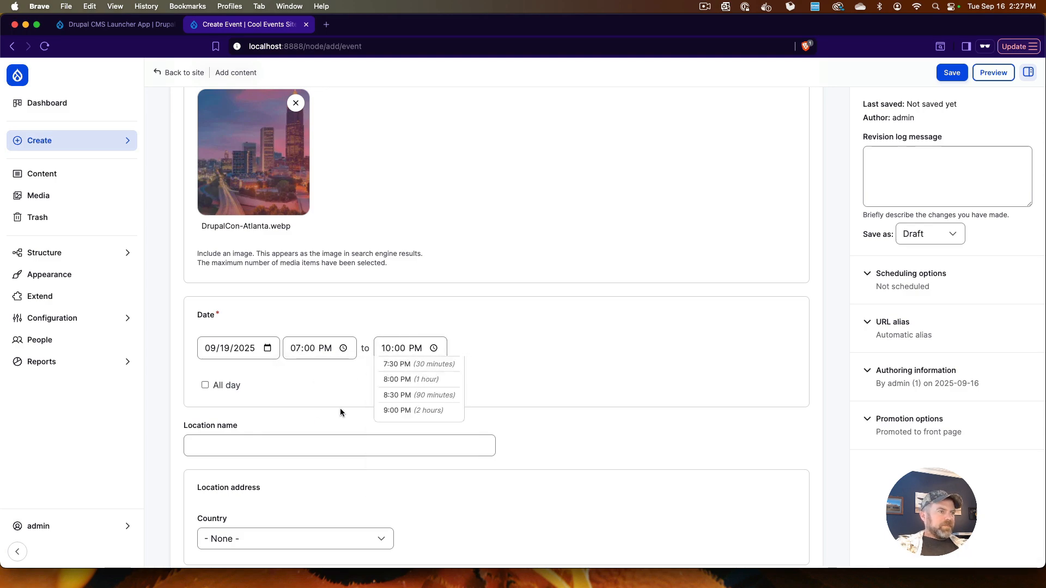
- Enter the host's house as the event's location name and set the location address country to United States
{"action": "left_click", "coordinate": [239, 447]}
{"action": "type", "text": "Dave's House"}
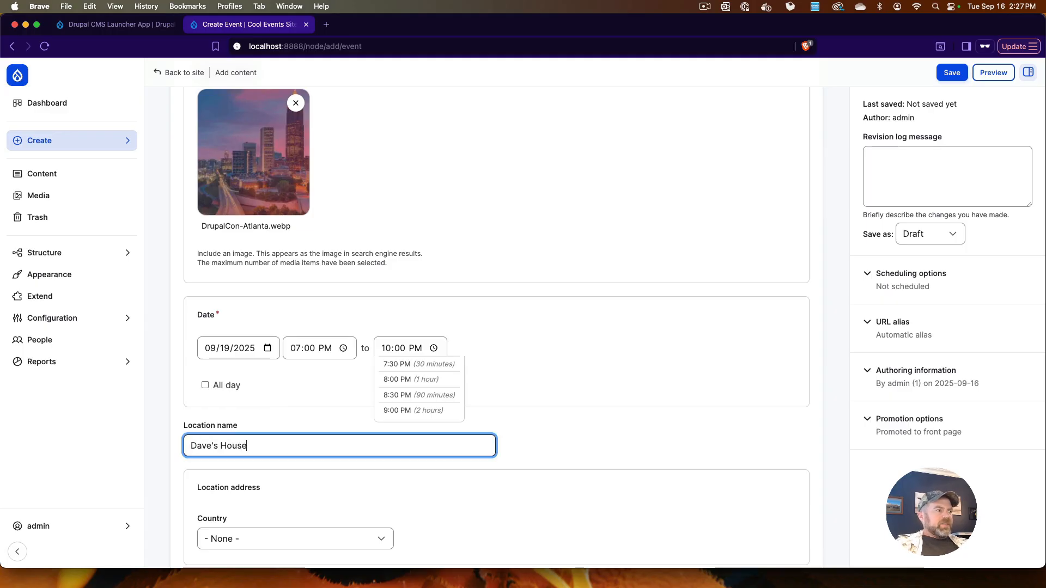
{"action": "key", "text": "Tab"}
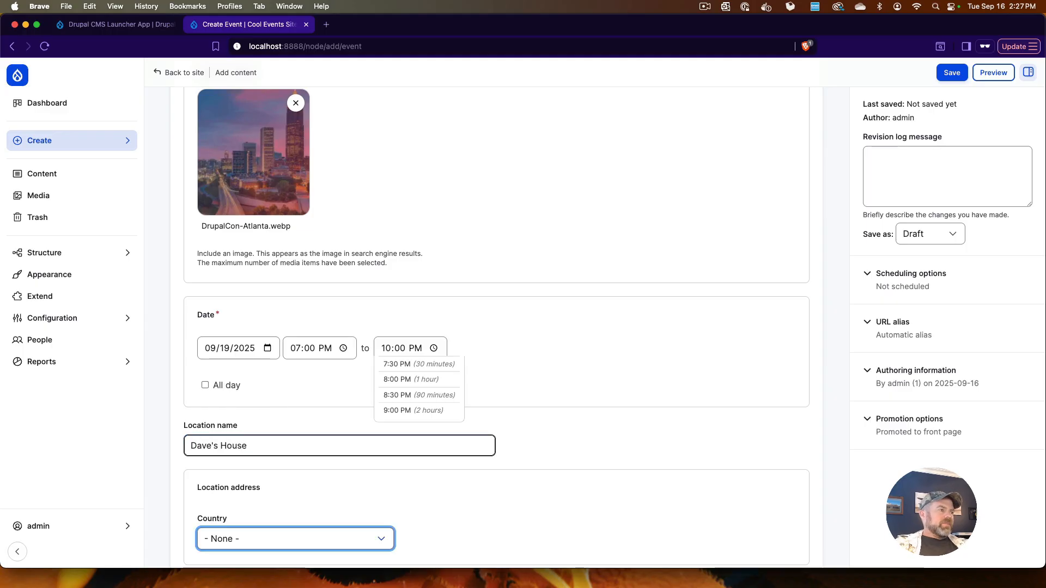
{"action": "scroll", "coordinate": [276, 455], "scroll_direction": "down", "scroll_amount": 4}
{"action": "left_click", "coordinate": [260, 342]}
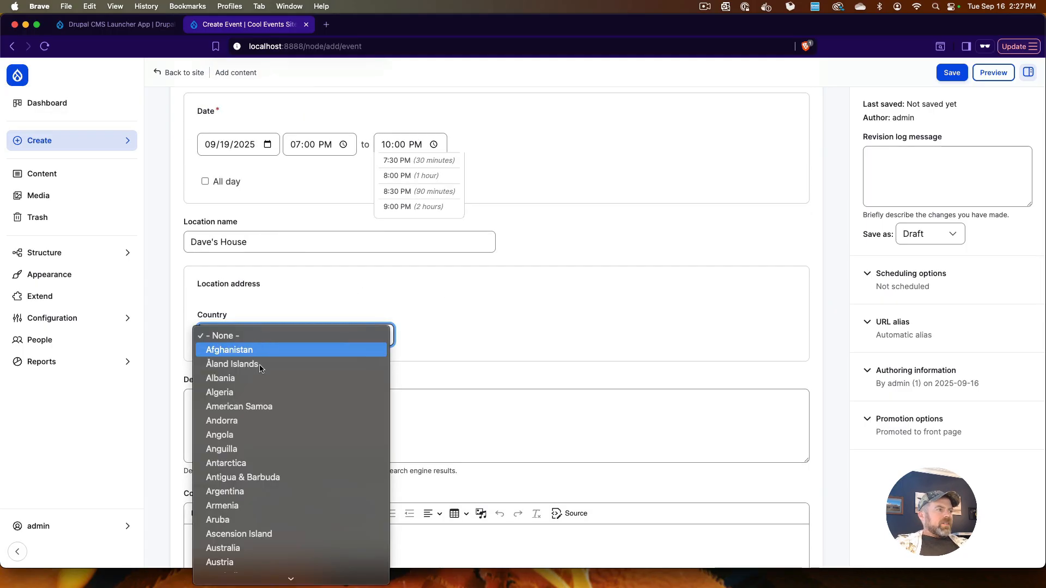
{"action": "scroll", "coordinate": [254, 414], "scroll_direction": "down", "scroll_amount": 20}
{"action": "scroll", "coordinate": [254, 428], "scroll_direction": "down", "scroll_amount": 2}
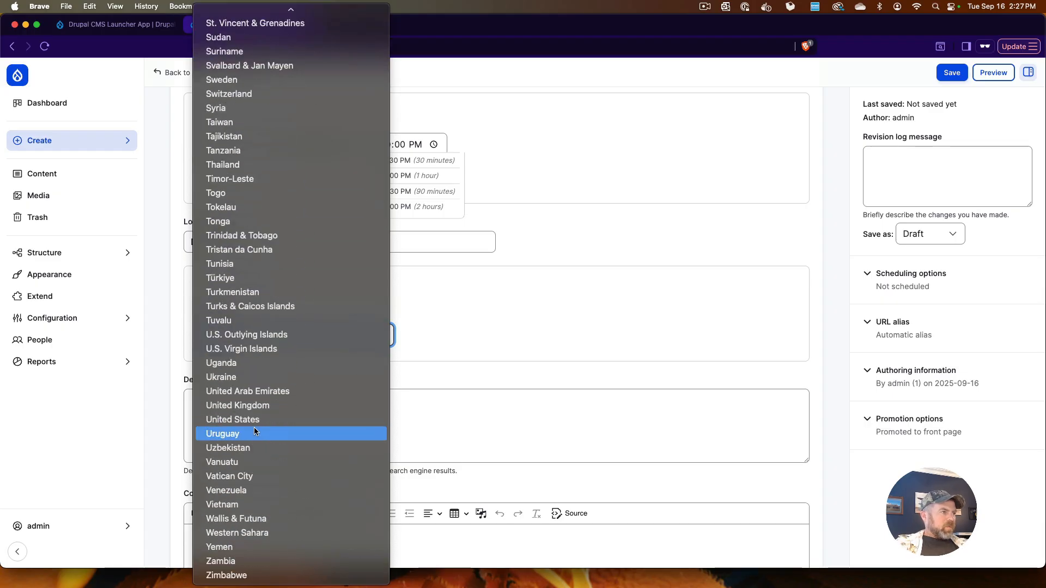
{"action": "left_click", "coordinate": [261, 419]}
- Fill in the street address of the event location
{"action": "left_click", "coordinate": [258, 386]}
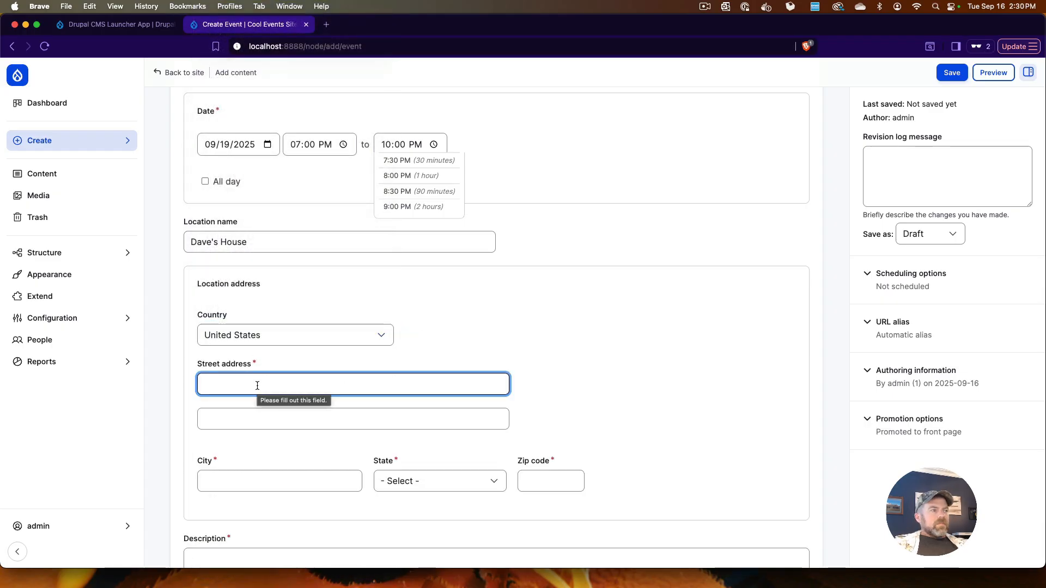
{"action": "type", "text": "131"}
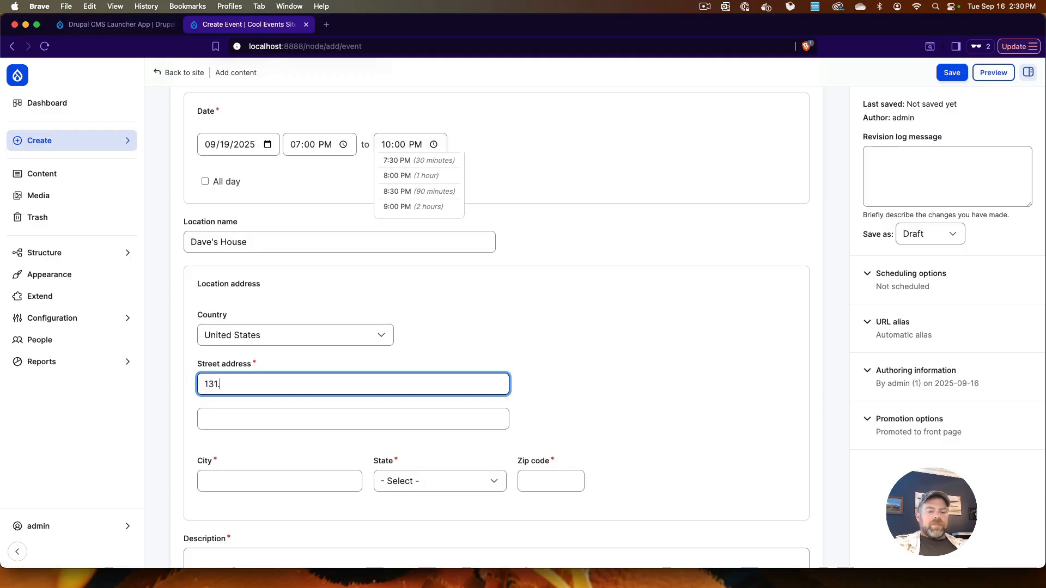
{"action": "type", "text": "3 Disney"}
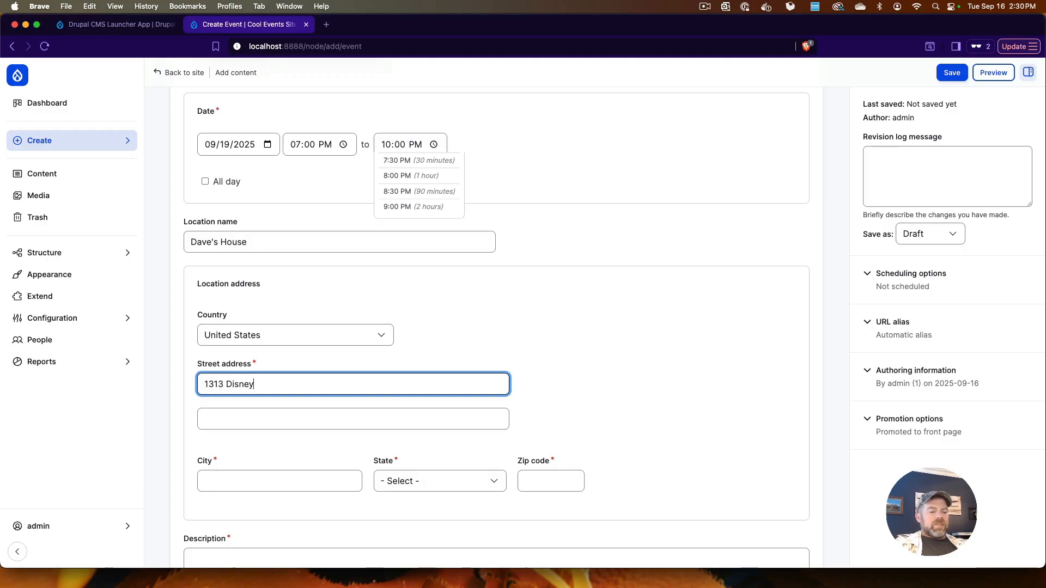
{"action": "type", "text": "and Dr"}
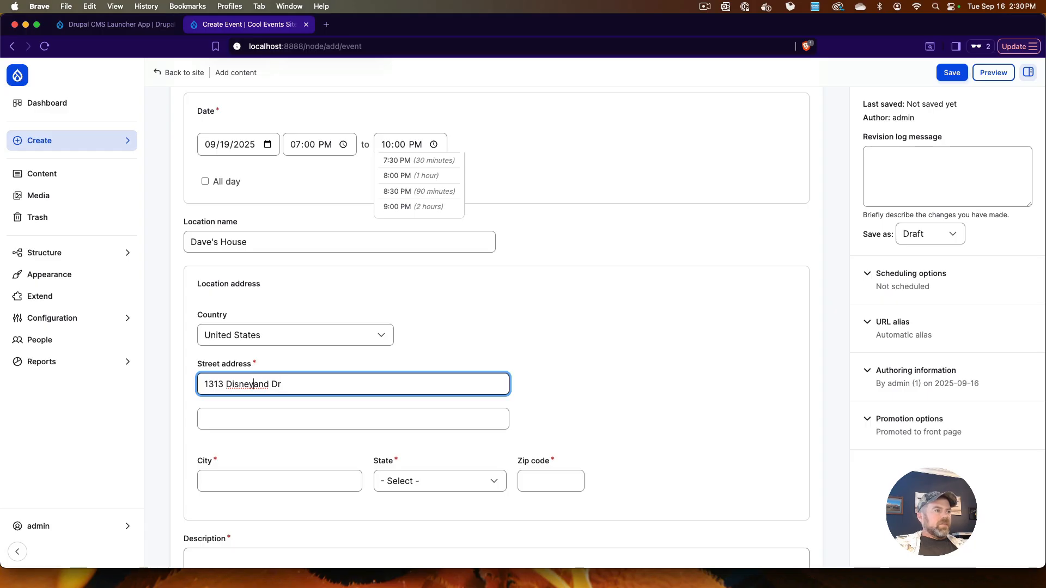
{"action": "type", "text": "l"}
{"action": "key", "text": "Tab"}
{"action": "key", "text": "shift+Tab"}
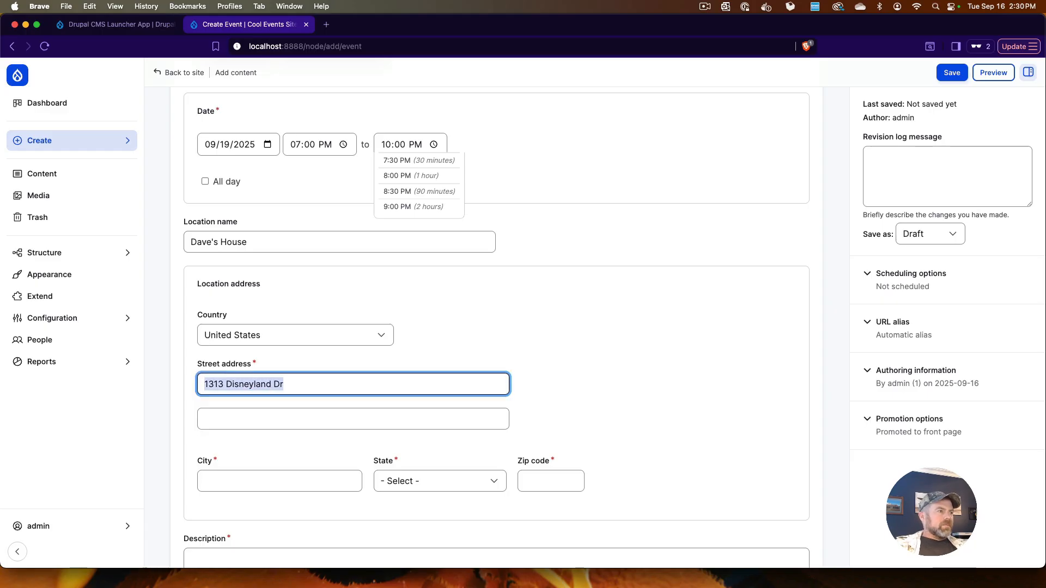
- Complete the location address with the city, state and zip code
{"action": "key", "text": "Tab"}
{"action": "key", "text": "Tab"}
{"action": "type", "text": "Anaheim"}
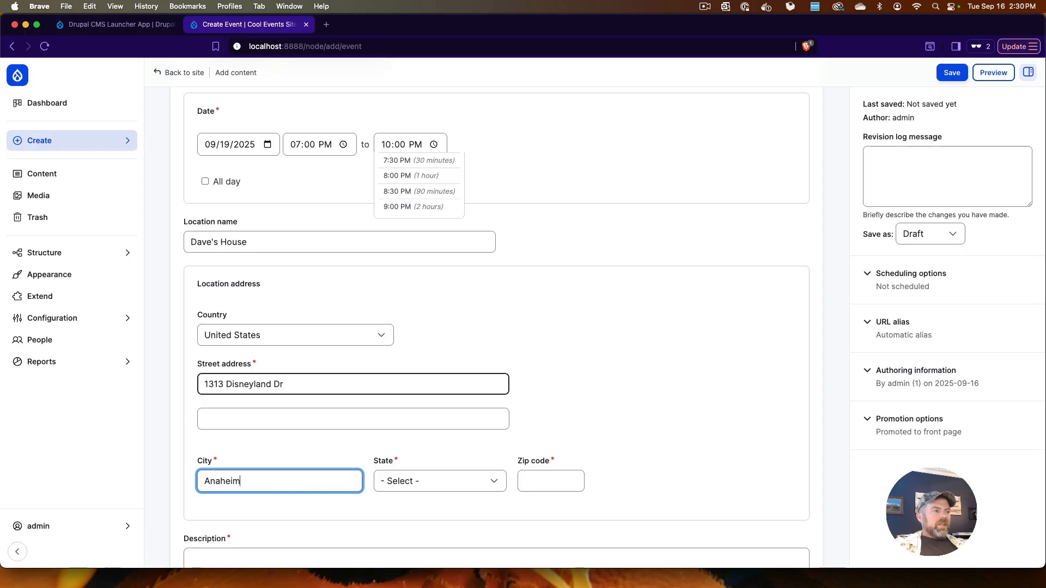
{"action": "key", "text": "Tab"}
{"action": "key", "text": "c"}
{"action": "key", "text": "Tab"}
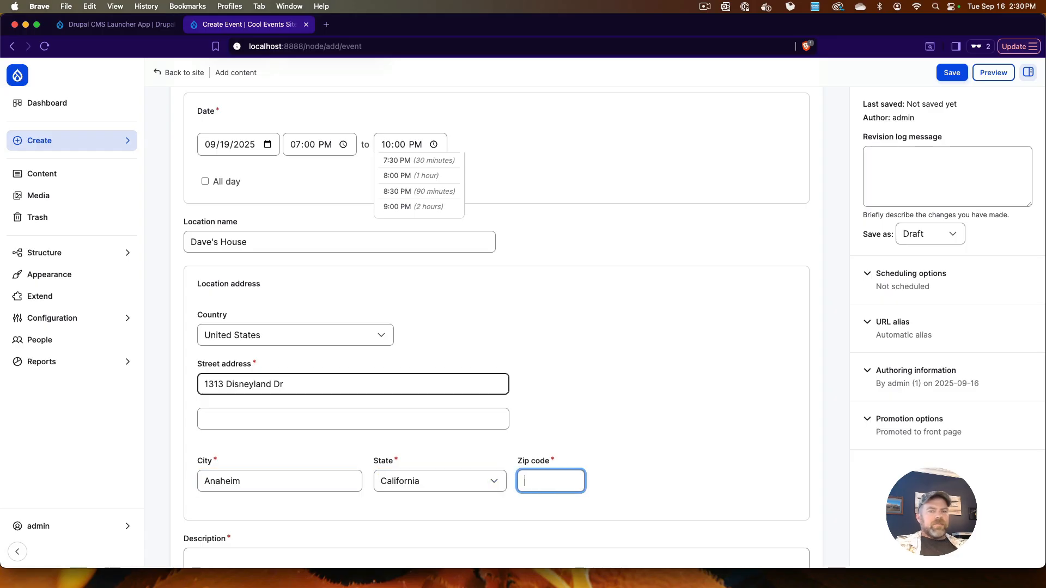
{"action": "type", "text": "92802"}
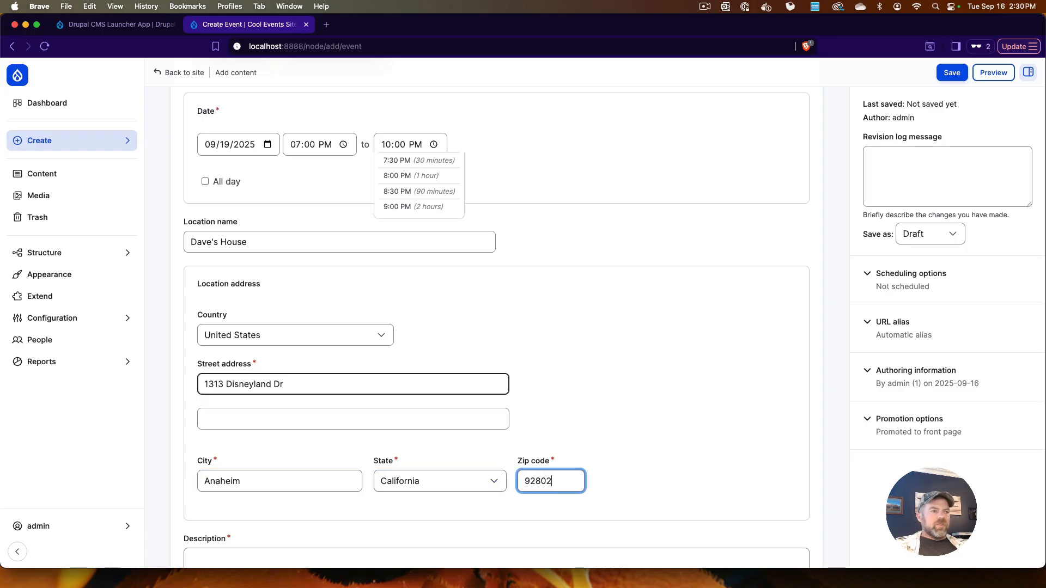
- Write a one-sentence event description inviting people to join the fun at the host's place
{"action": "key", "text": "Tab"}
{"action": "scroll", "coordinate": [283, 384], "scroll_direction": "down", "scroll_amount": 3}
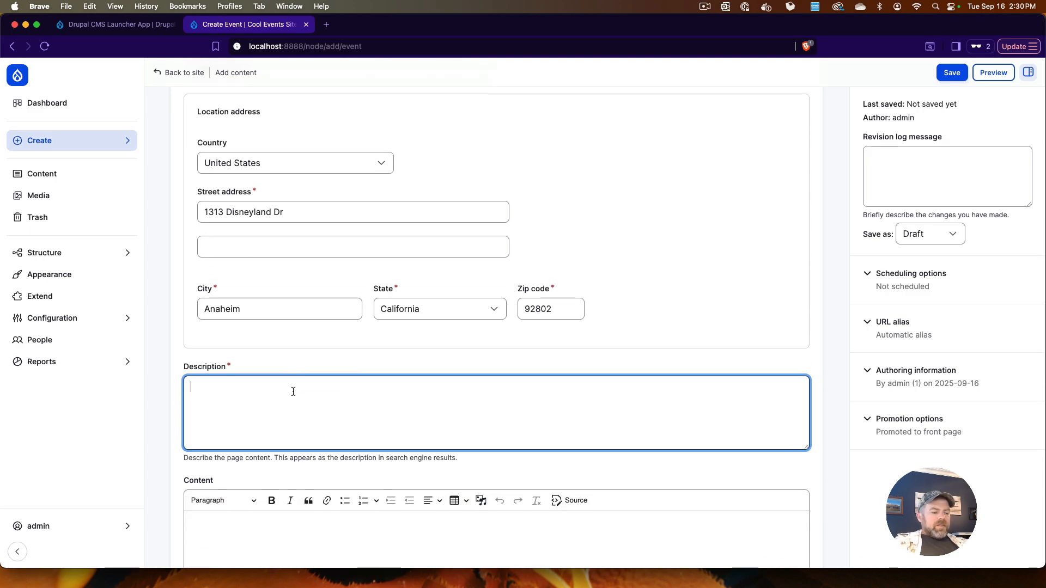
{"action": "type", "text": "Join the fun a"}
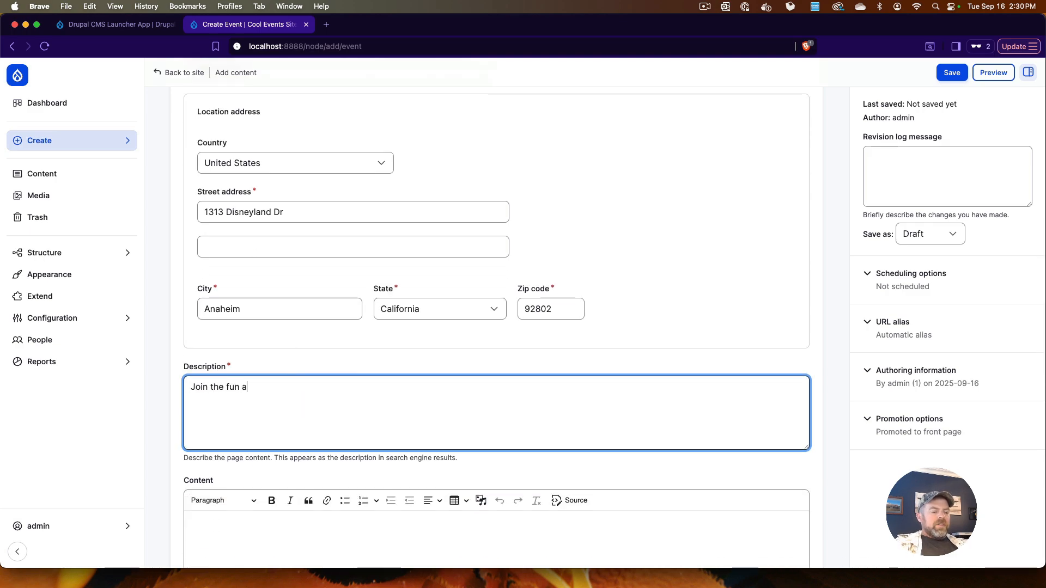
{"action": "type", "text": "t Dave's"}
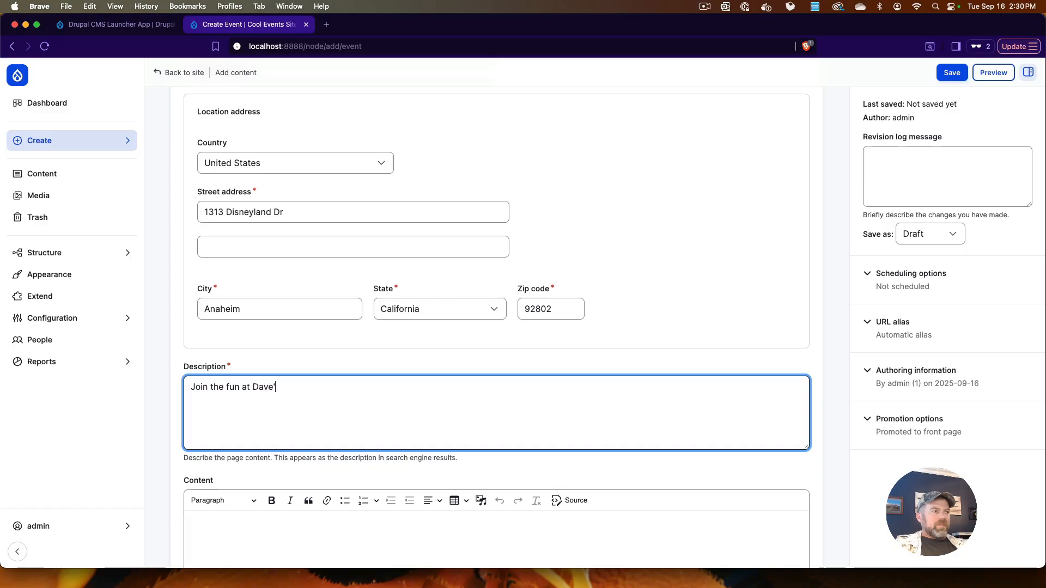
{"action": "type", "text": "!"}
- Write the event's body content as "Bring your family and a side dish for a night of fun."
{"action": "scroll", "coordinate": [300, 400], "scroll_direction": "down", "scroll_amount": 4}
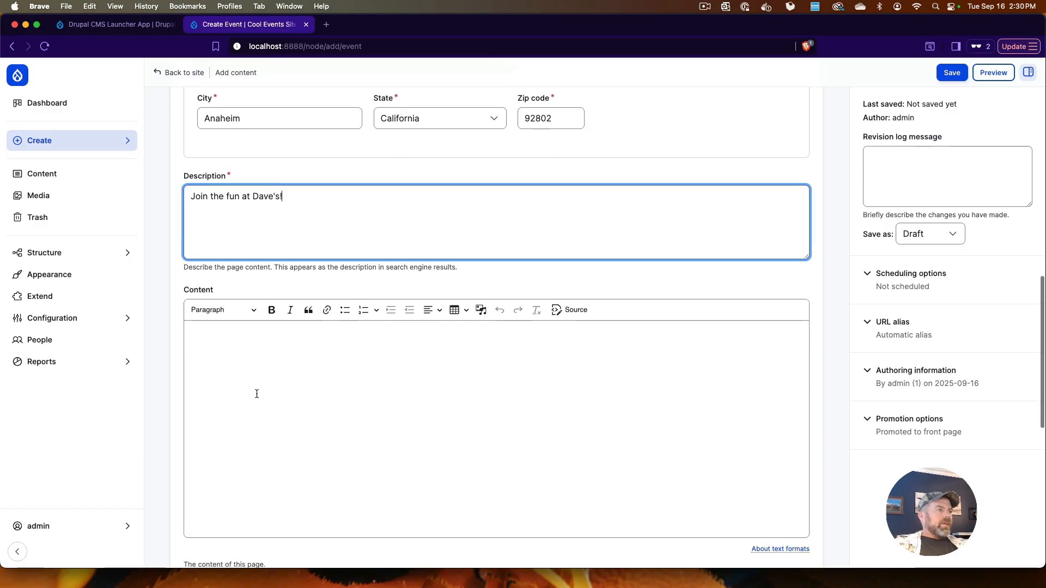
{"action": "left_click", "coordinate": [257, 392]}
{"action": "type", "text": "Bring"}
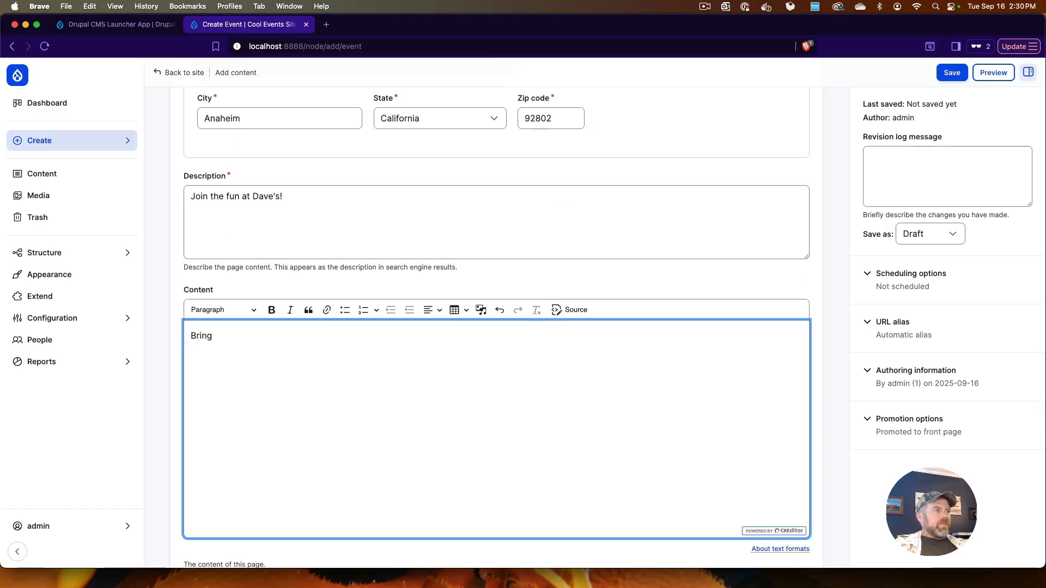
{"action": "type", "text": " your fam"}
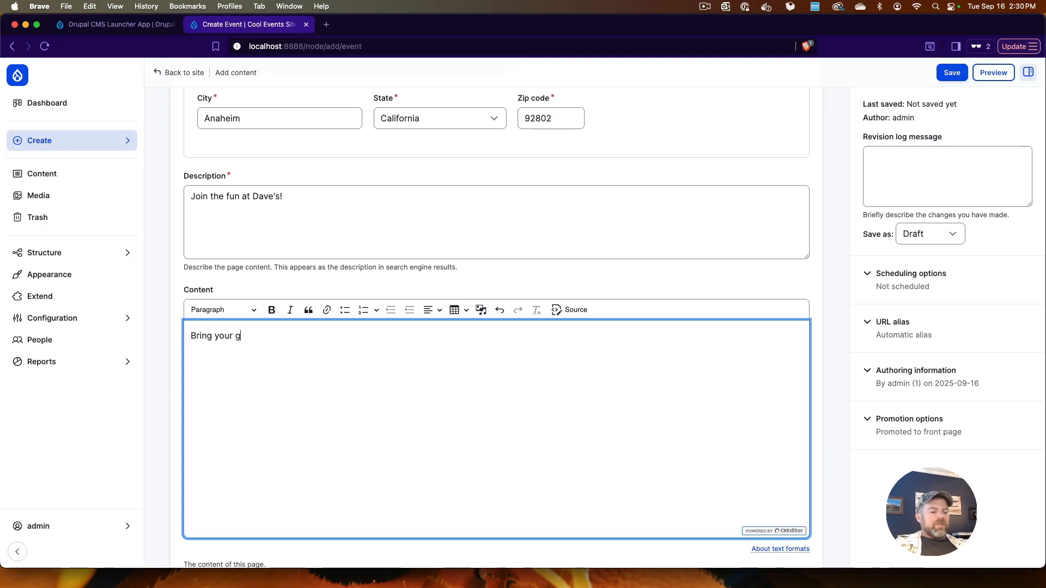
{"action": "type", "text": "ily a"}
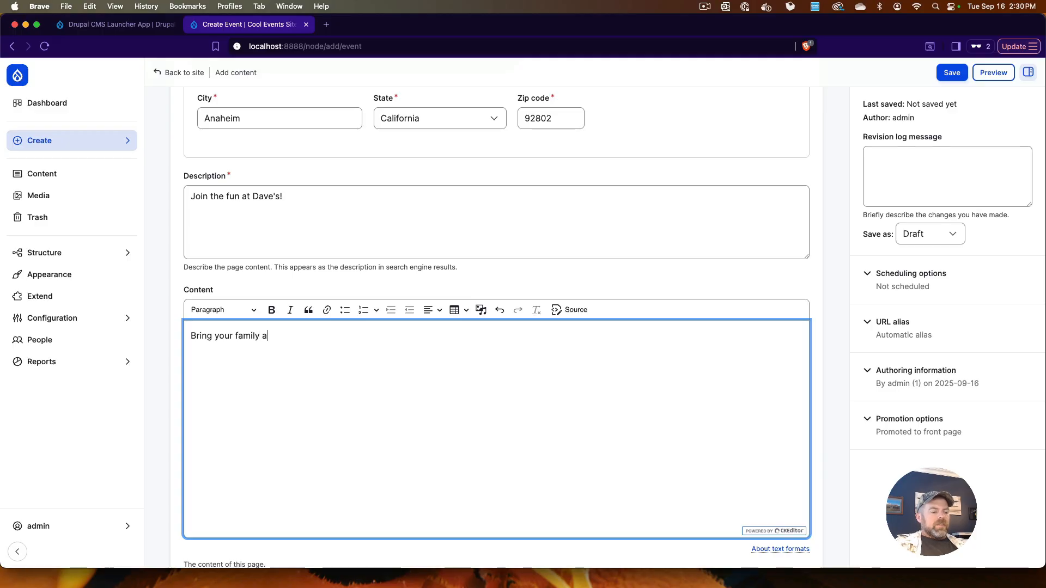
{"action": "type", "text": "nd a side dish"}
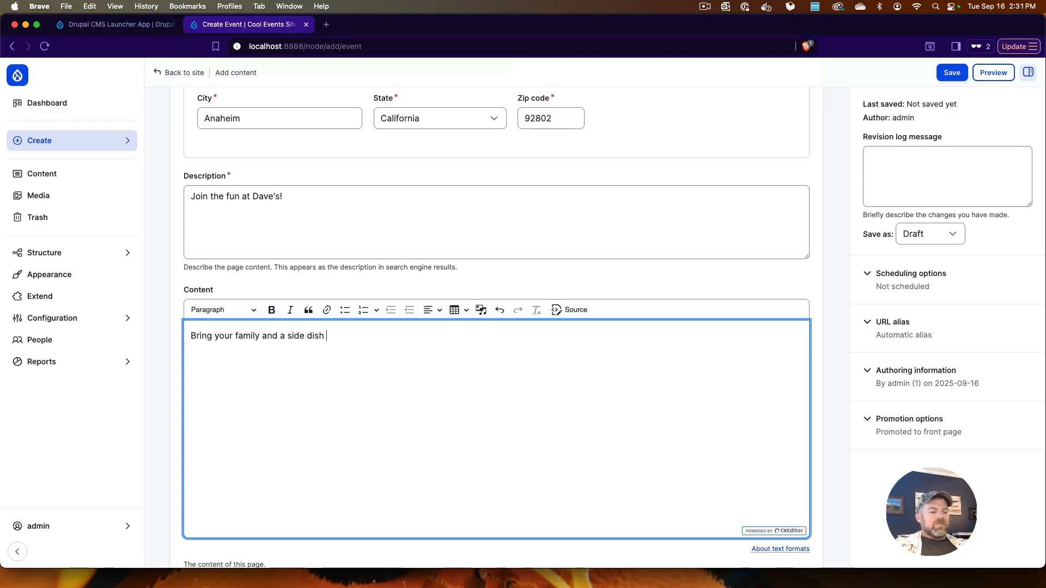
{"action": "type", "text": " for a night of f"}
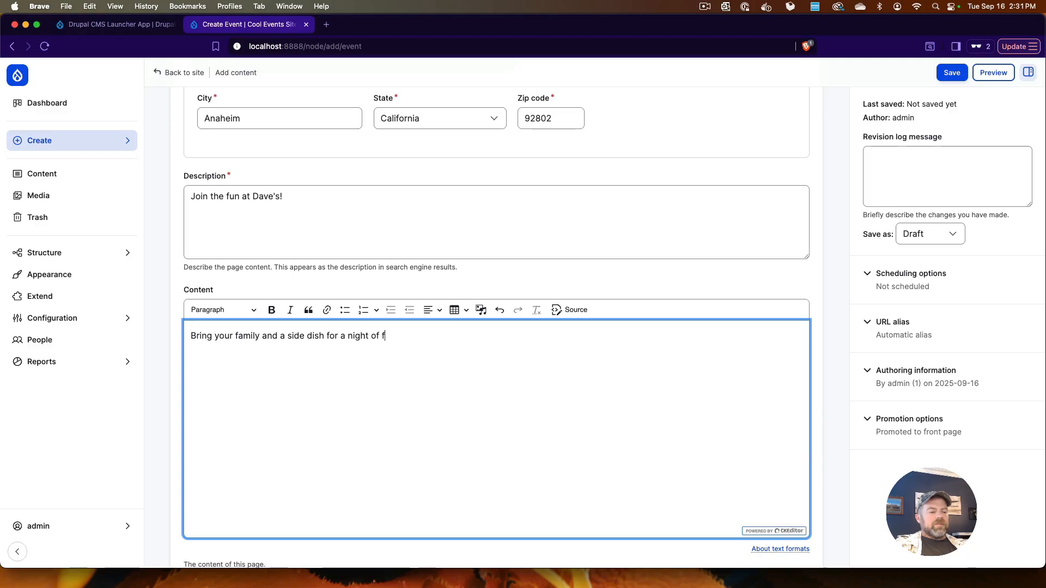
{"action": "type", "text": "un."}
{"action": "scroll", "coordinate": [264, 390], "scroll_direction": "down", "scroll_amount": 5}
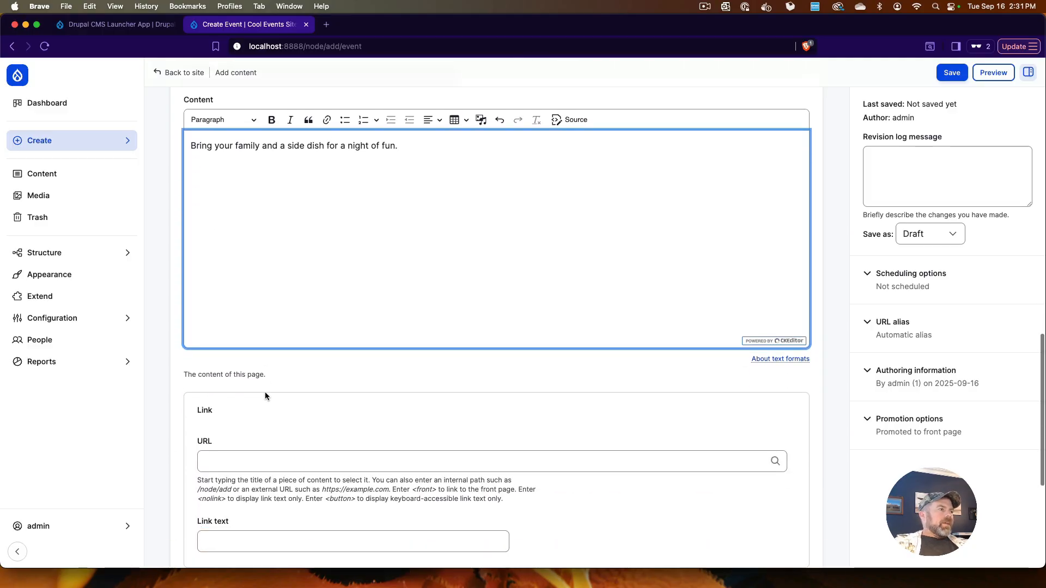
{"action": "scroll", "coordinate": [244, 375], "scroll_direction": "down", "scroll_amount": 2}
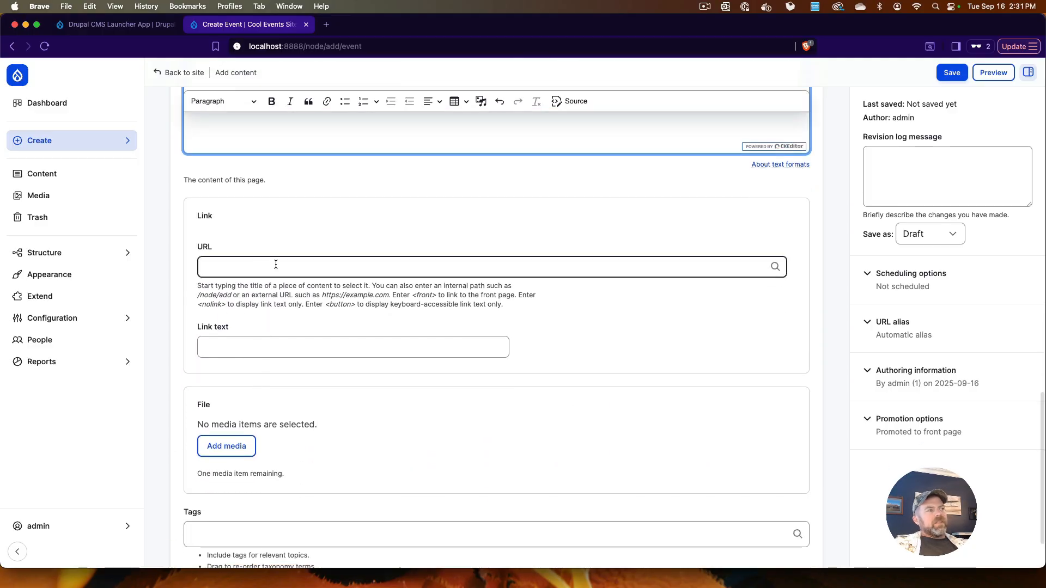
{"action": "left_click", "coordinate": [275, 267]}
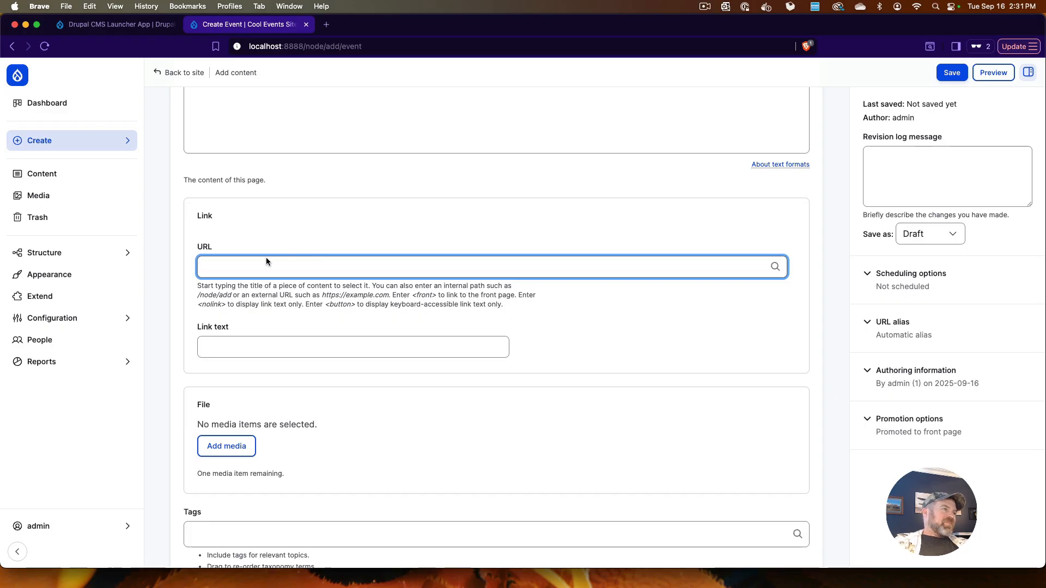
{"action": "scroll", "coordinate": [263, 263], "scroll_direction": "up", "scroll_amount": 1}
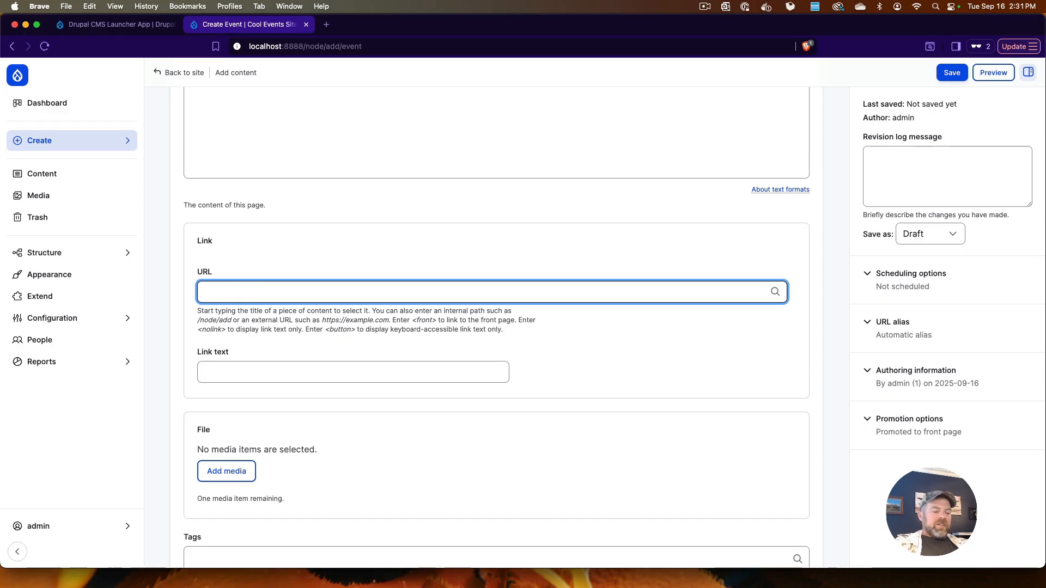
{"action": "type", "text": "https:"}
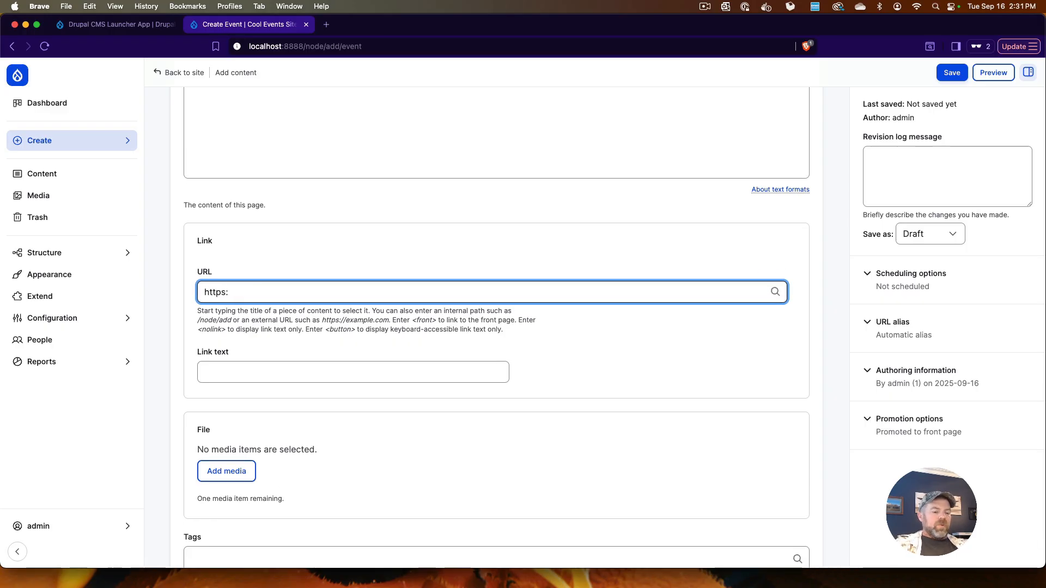
{"action": "type", "text": "//google.com"}
{"action": "key", "text": "Tab"}
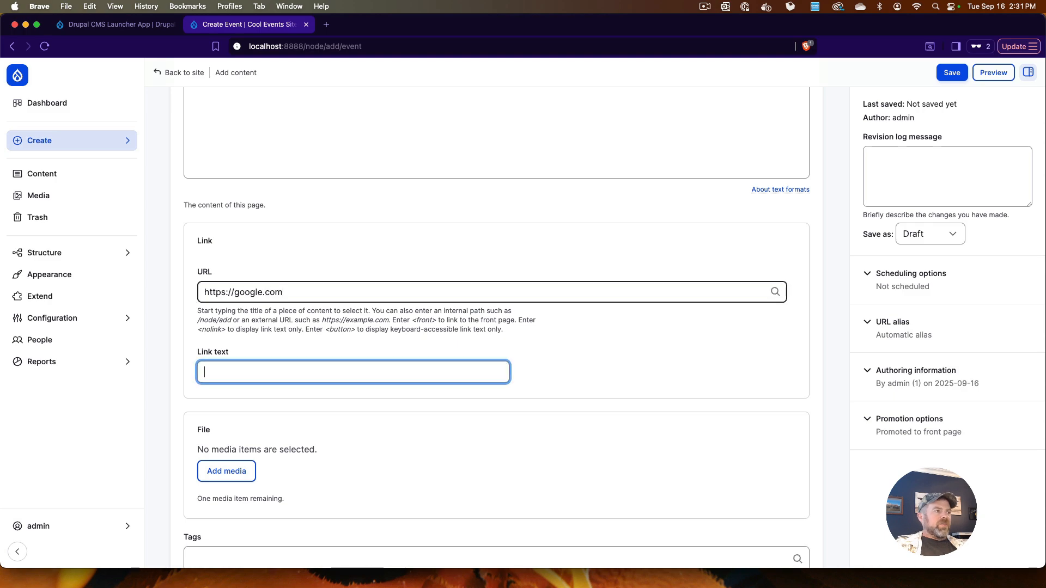
{"action": "type", "text": "Link Here"}
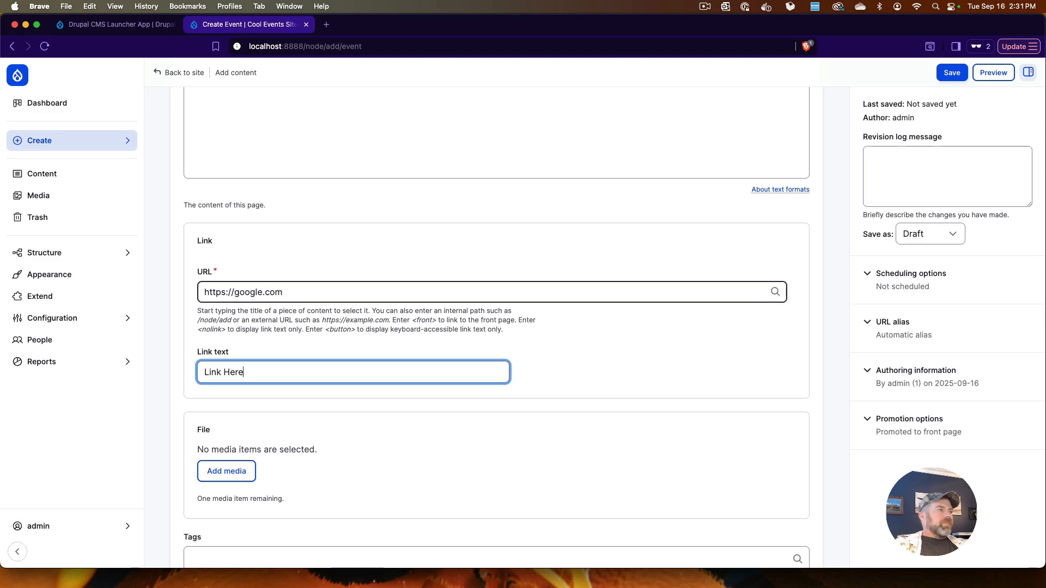
- Tag the event with "BBQ", the host's house and "family"
{"action": "scroll", "coordinate": [365, 363], "scroll_direction": "down", "scroll_amount": 3}
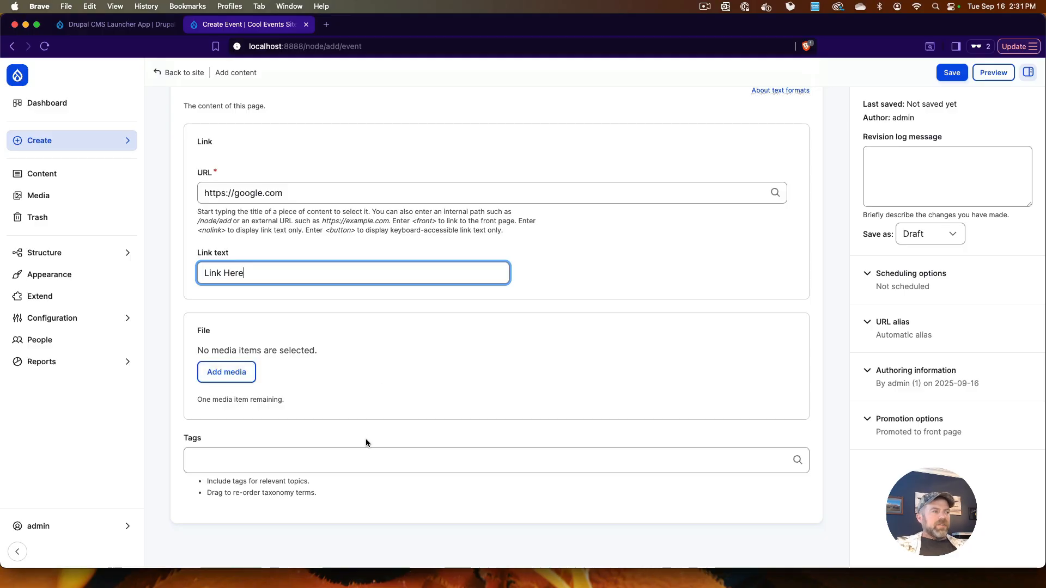
{"action": "left_click", "coordinate": [295, 464]}
{"action": "type", "text": "BBQ"}
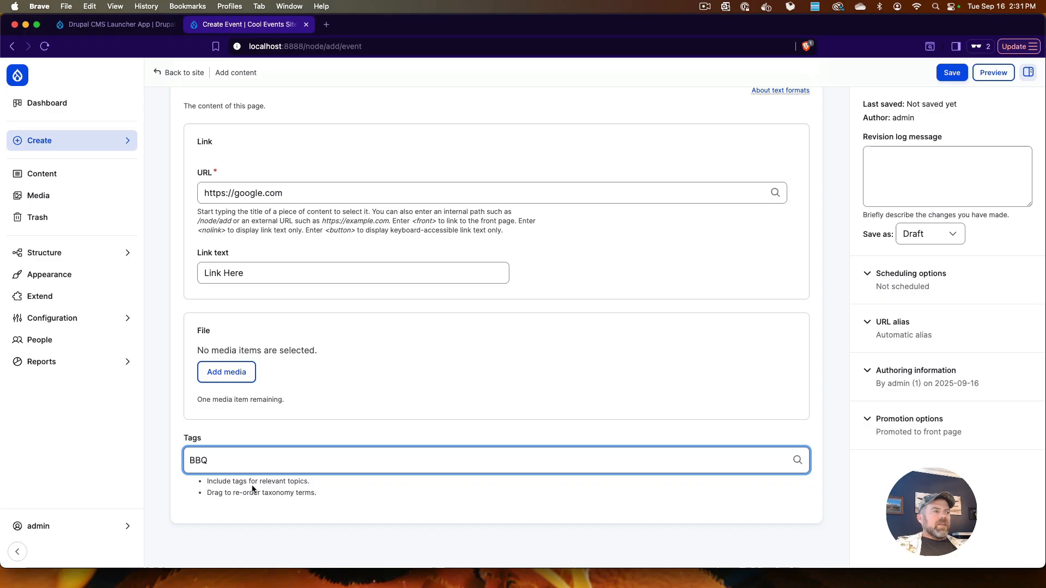
{"action": "key", "text": "Return"}
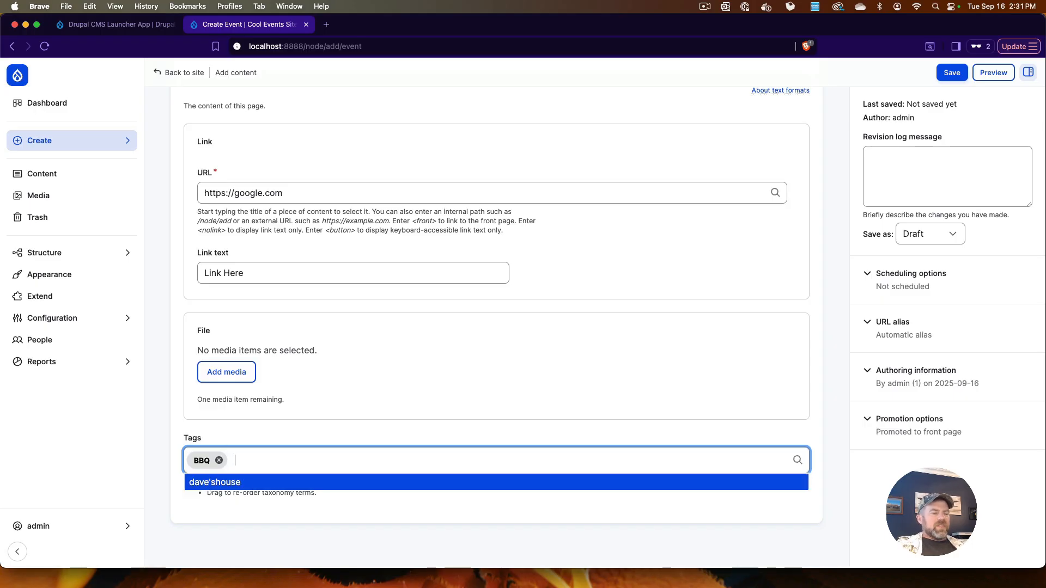
{"action": "type", "text": "dave's hous"}
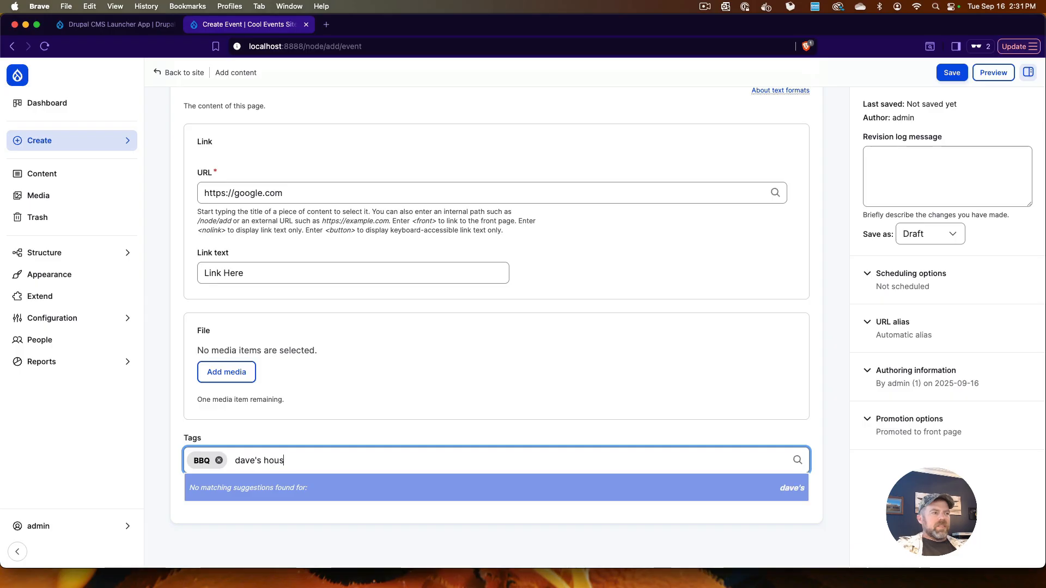
{"action": "type", "text": "e"}
{"action": "key", "text": "Return"}
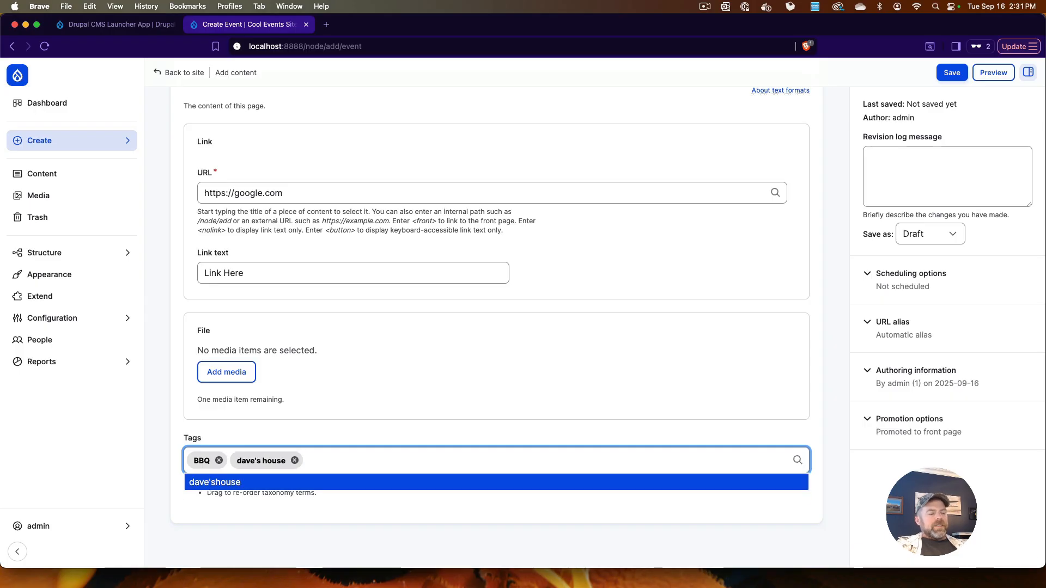
{"action": "type", "text": "fa"}
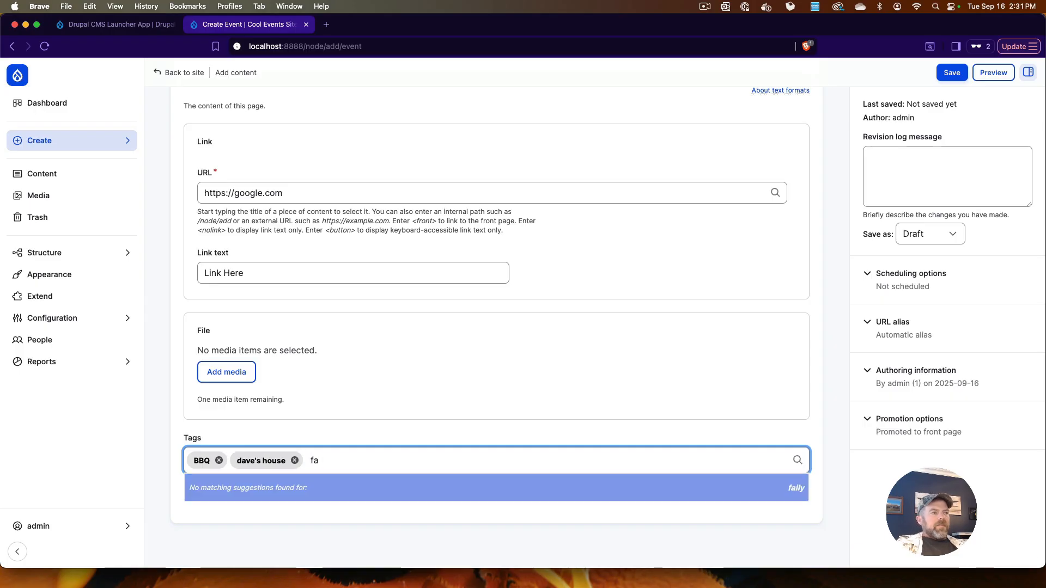
{"action": "type", "text": "ilymily"}
{"action": "key", "text": "Return"}
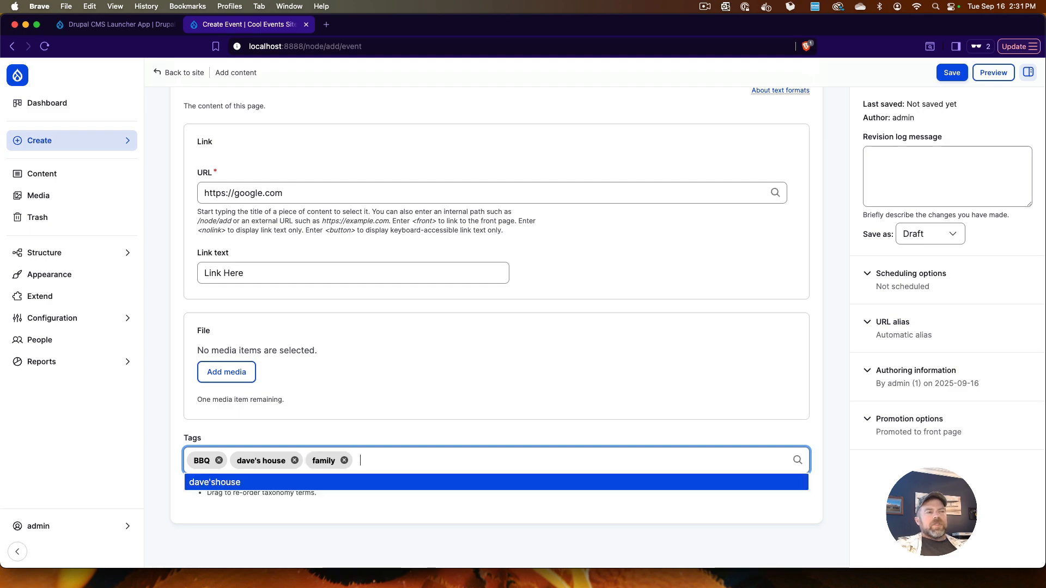
{"action": "left_click", "coordinate": [191, 421]}
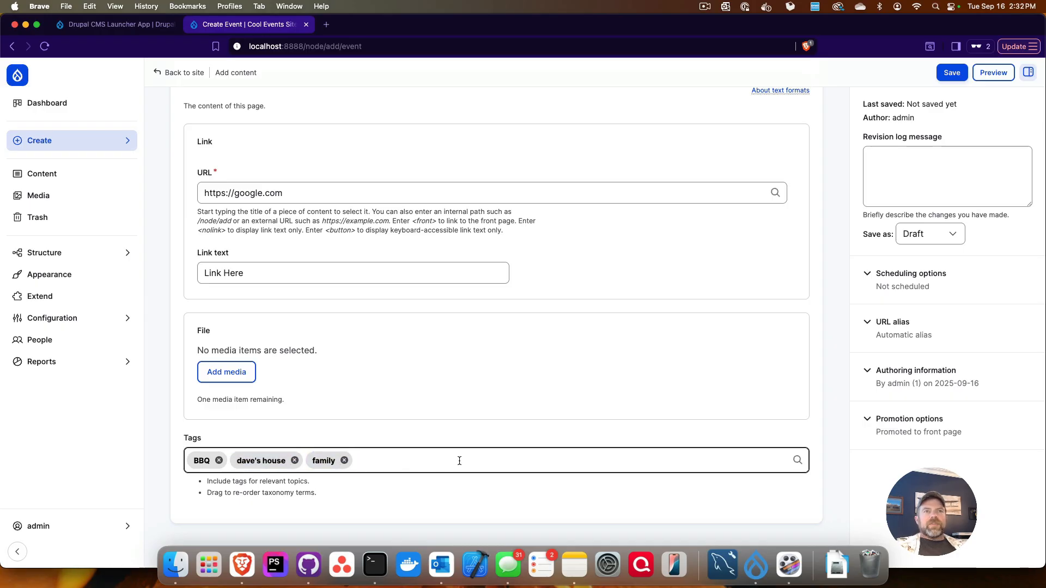
- Enter "Created event" as the event's revision log message
{"action": "scroll", "coordinate": [459, 460], "scroll_direction": "up", "scroll_amount": 15}
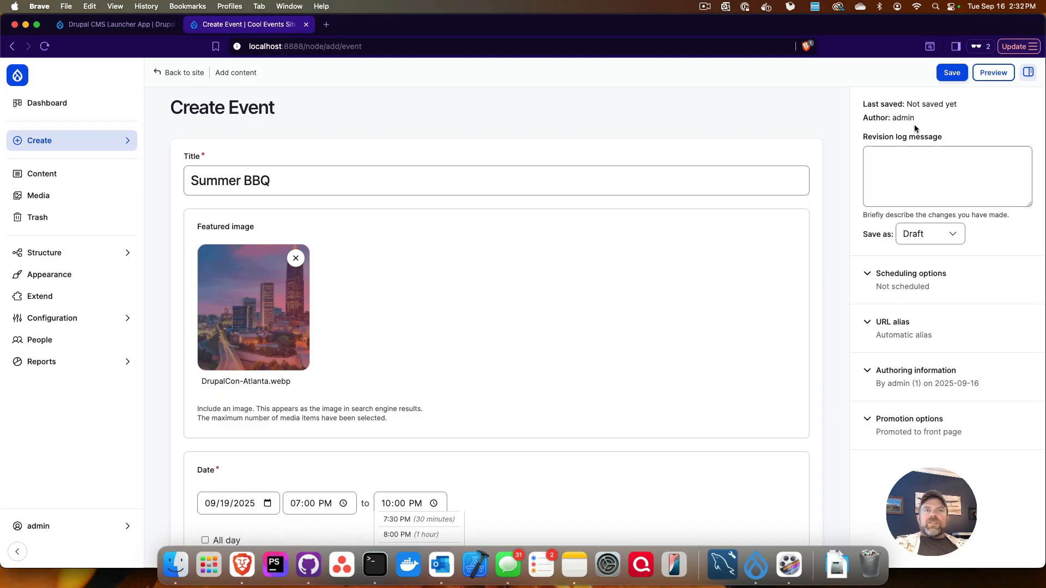
{"action": "left_click", "coordinate": [921, 165]}
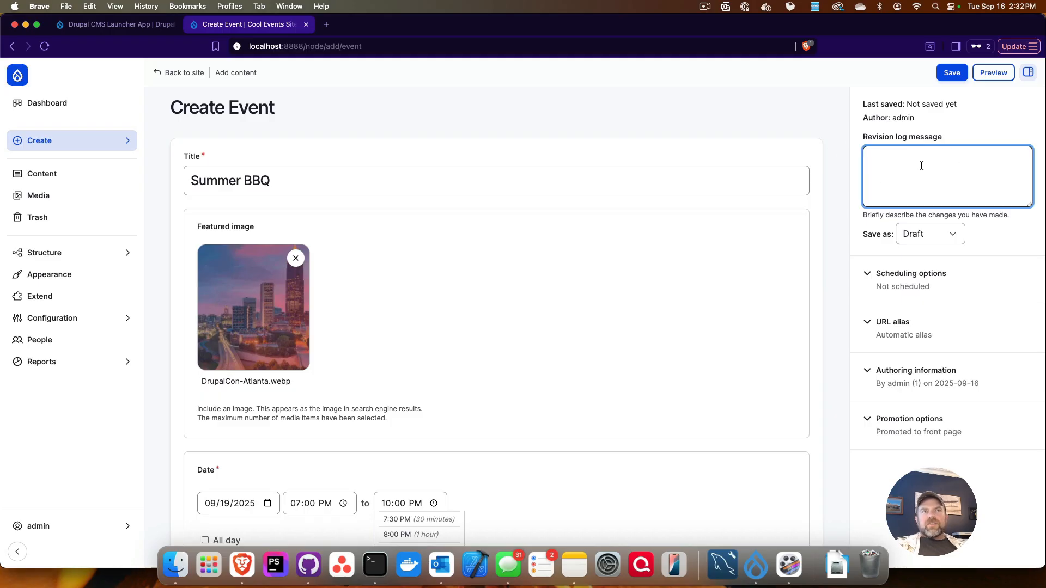
{"action": "type", "text": "Created"}
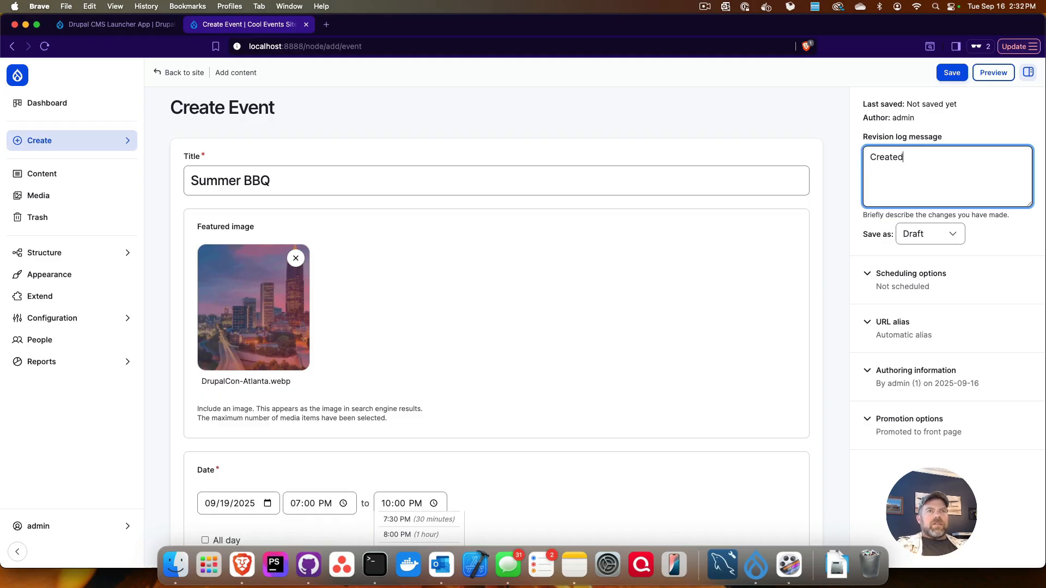
{"action": "type", "text": " event"}
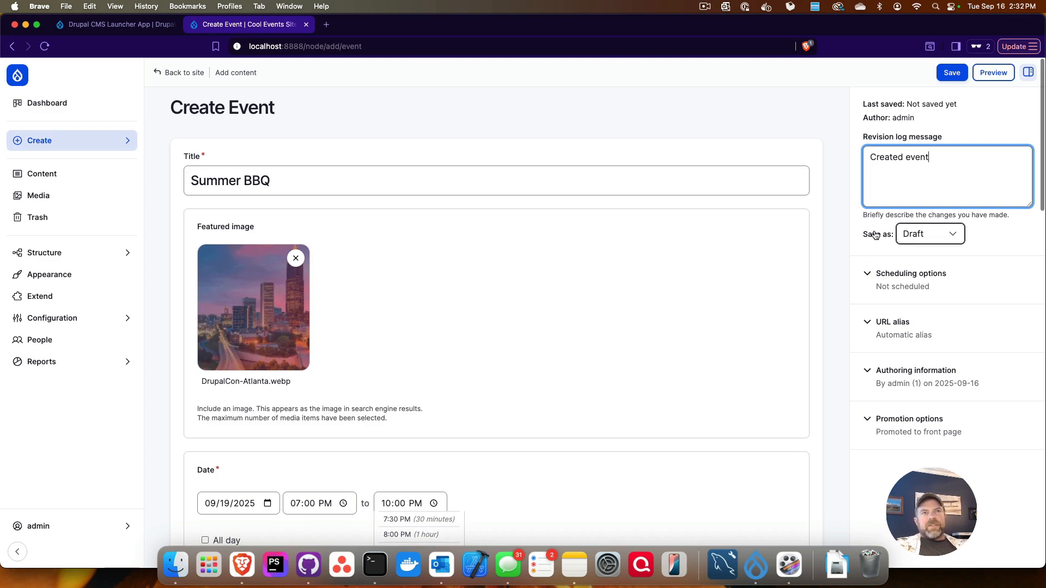
- Try "Changed date" as the revision log message and undo the replacement
{"action": "triple_click", "coordinate": [942, 159]}
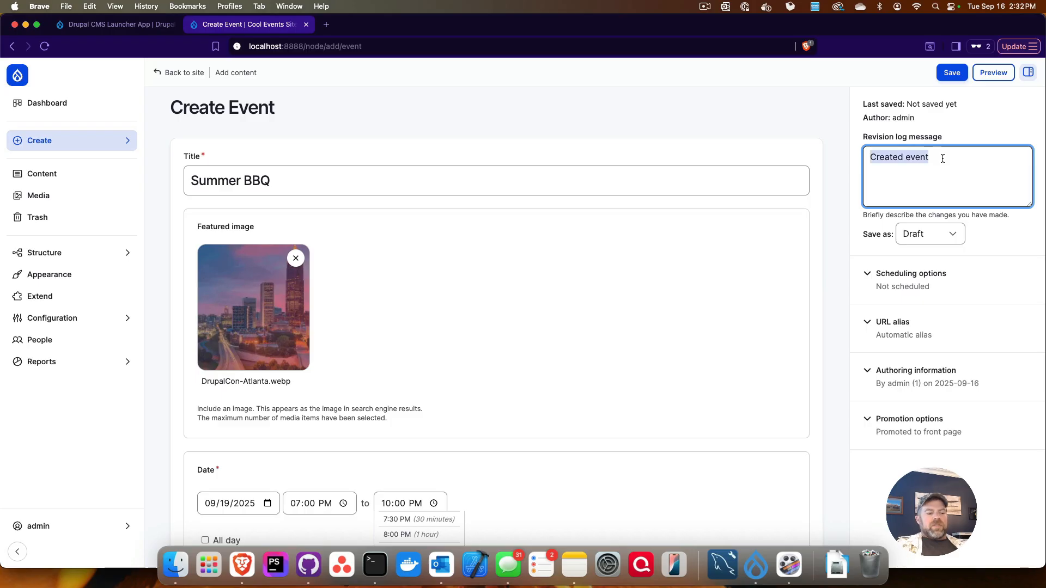
{"action": "type", "text": "Changed date"}
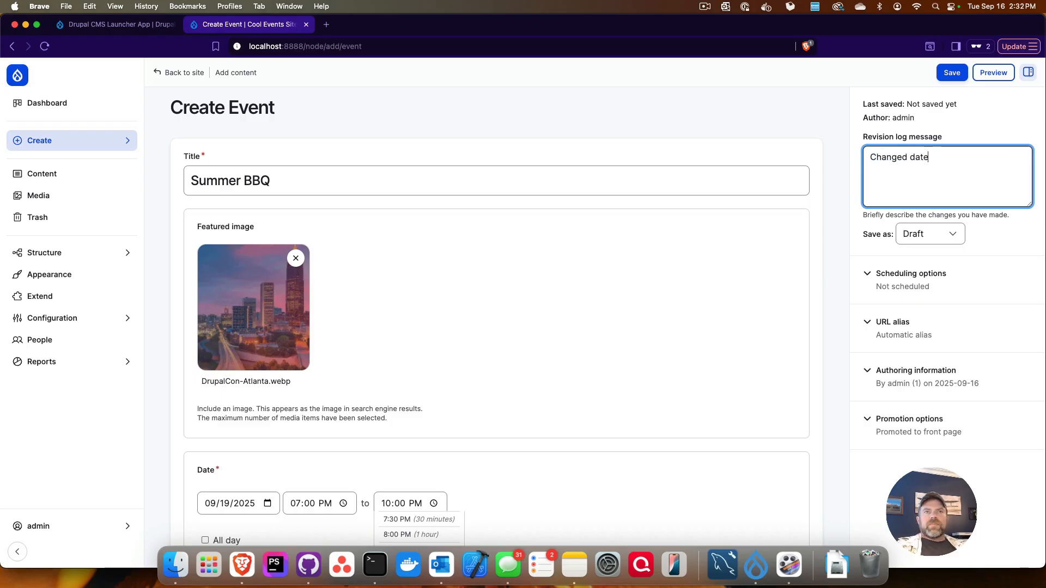
{"action": "key", "text": "super+z"}
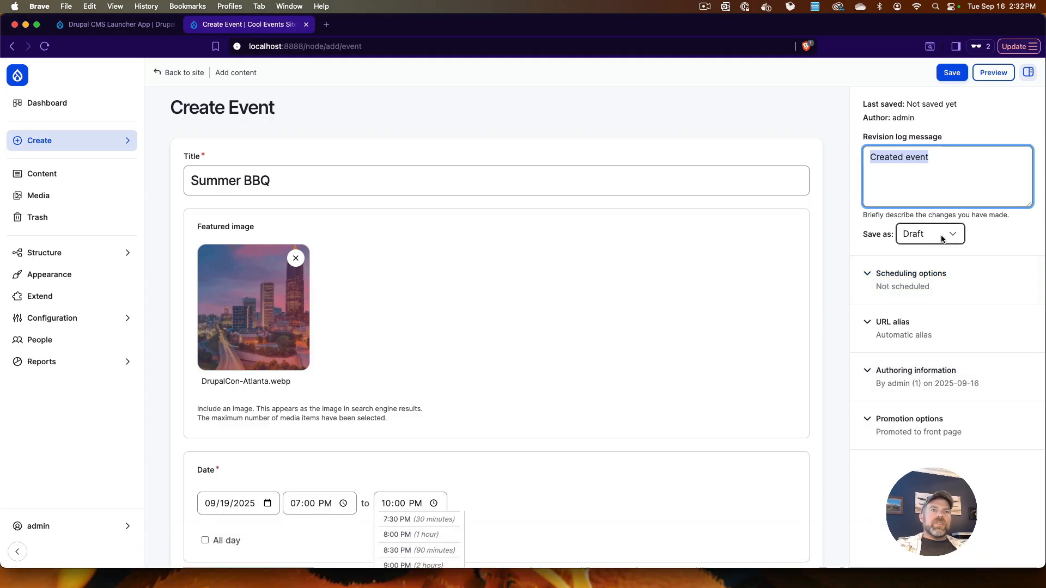
- Set the event to be saved as Published
{"action": "left_click", "coordinate": [911, 239]}
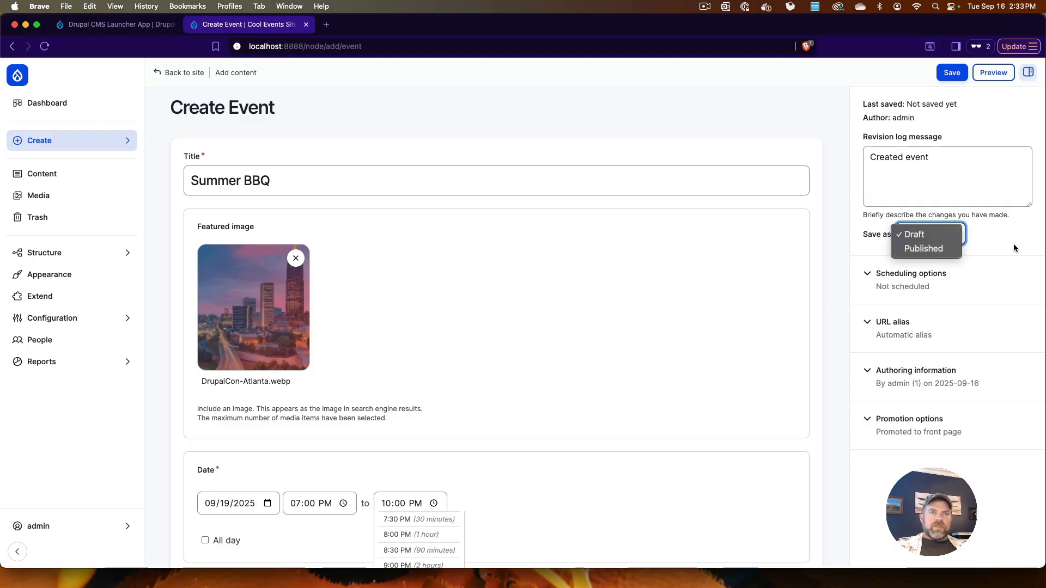
{"action": "left_click", "coordinate": [923, 248]}
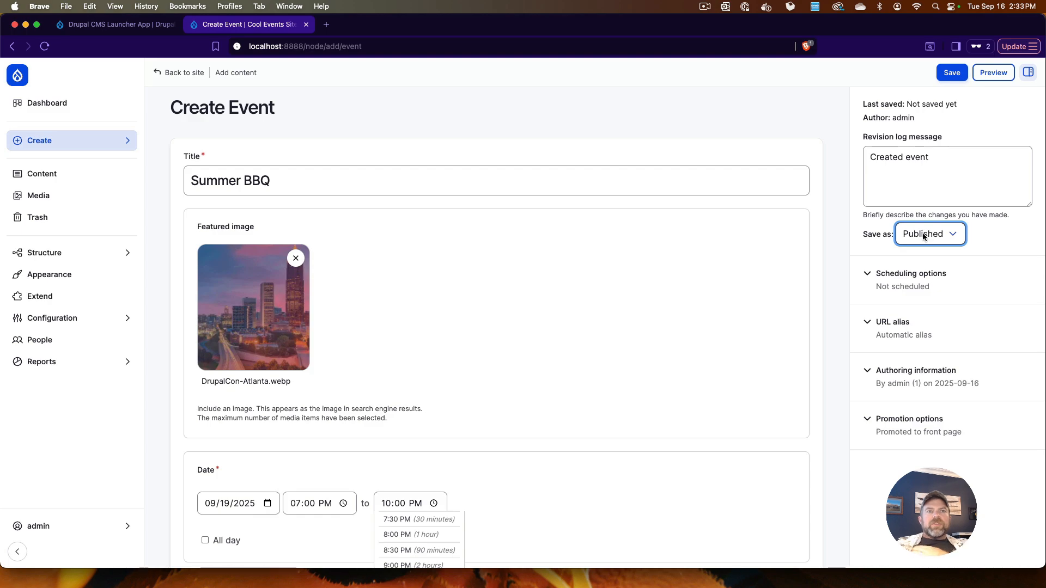
- Look over the event's scheduling options and the publish date calendar, leaving the dates blank, and collapse the section
{"action": "left_click", "coordinate": [917, 280]}
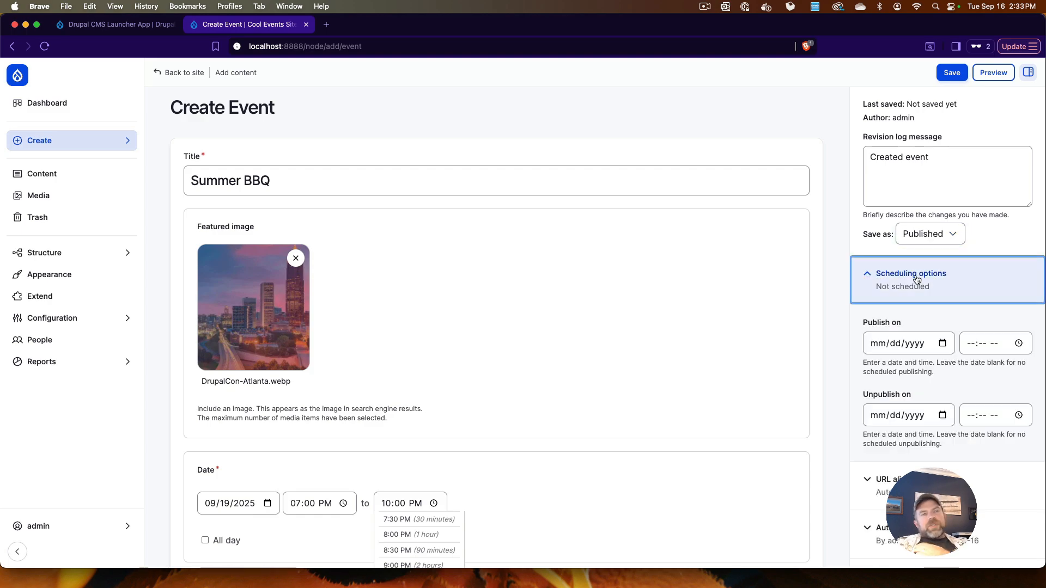
{"action": "scroll", "coordinate": [939, 305], "scroll_direction": "down", "scroll_amount": 2}
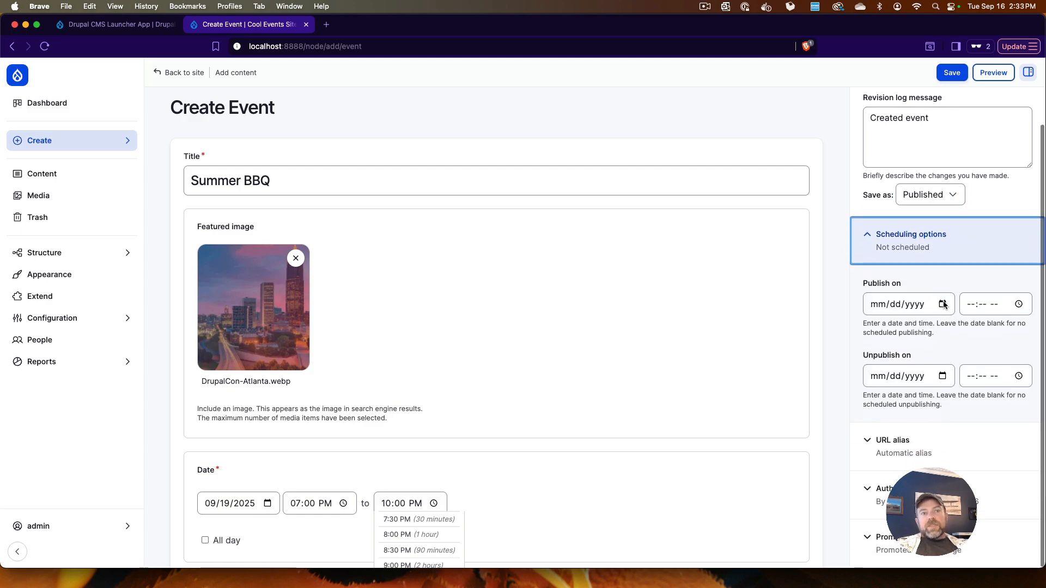
{"action": "left_click", "coordinate": [944, 305]}
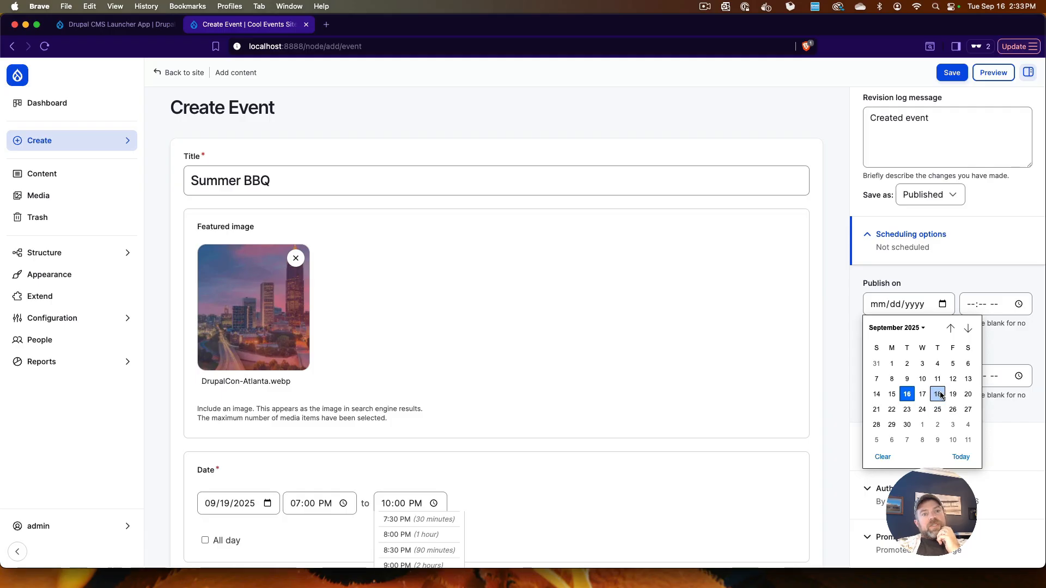
{"action": "left_click", "coordinate": [914, 273]}
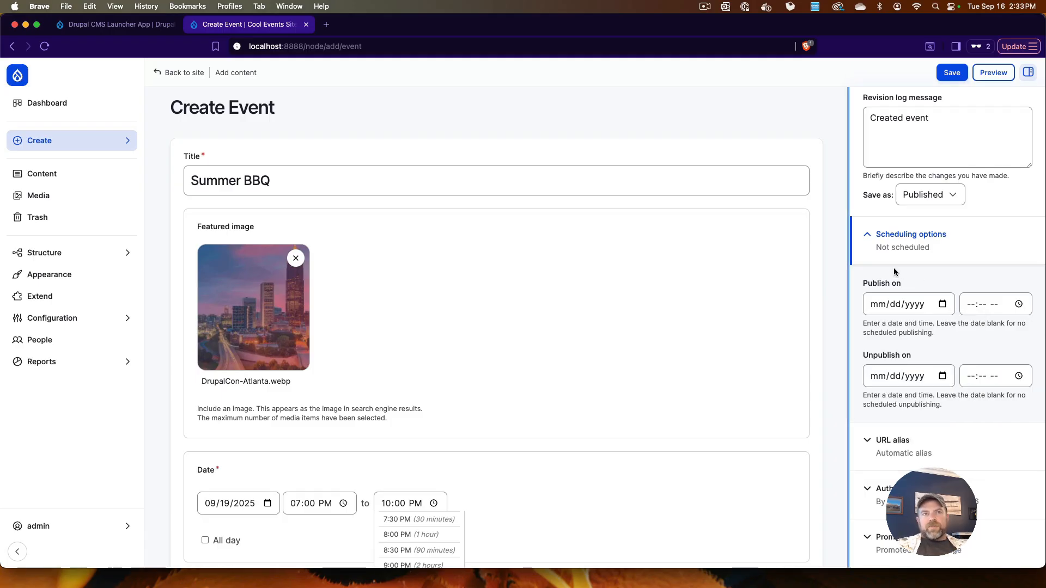
{"action": "left_click", "coordinate": [878, 242]}
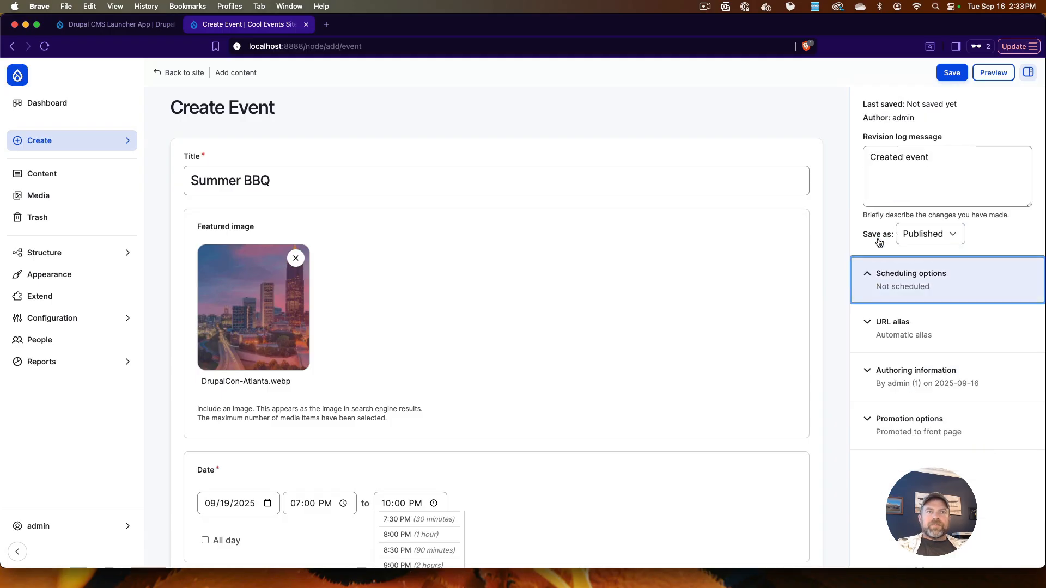
- Show the URL alias settings and highlight the path portion of the page's address
{"action": "left_click", "coordinate": [887, 336]}
{"action": "scroll", "coordinate": [889, 342], "scroll_direction": "down", "scroll_amount": 1}
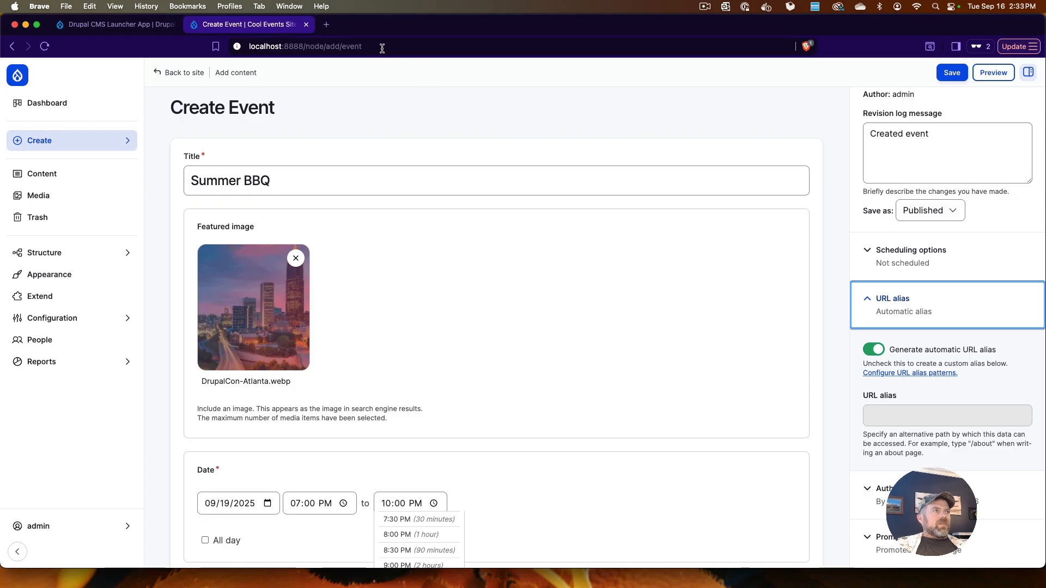
{"action": "left_click_drag", "start_coordinate": [382, 49], "coordinate": [304, 46]}
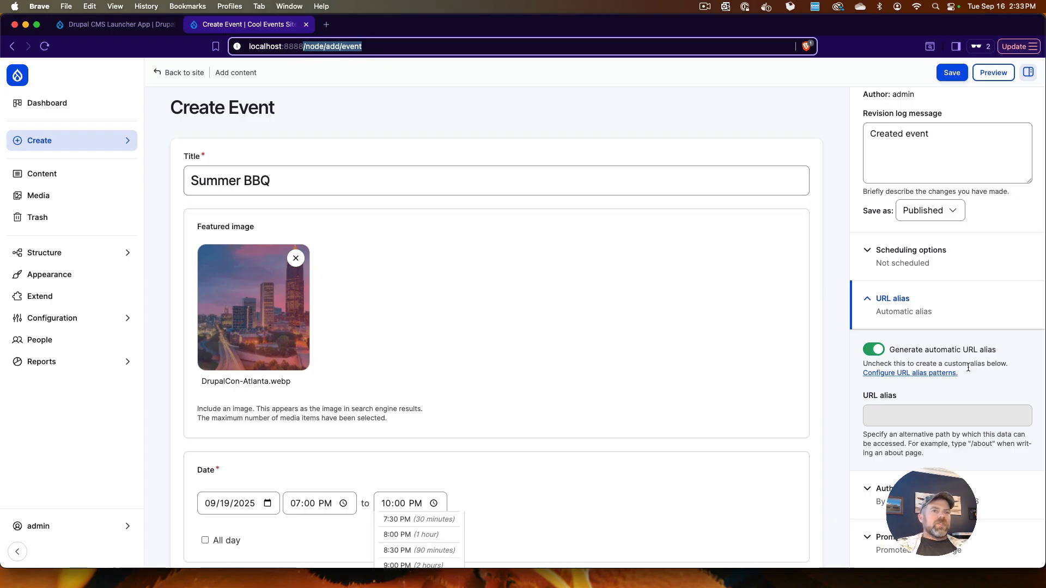
- Turn off automatic URL alias generation and enter a custom alias made of the host's name followed by "cool-bbq"
{"action": "left_click", "coordinate": [874, 350]}
{"action": "left_click", "coordinate": [893, 421]}
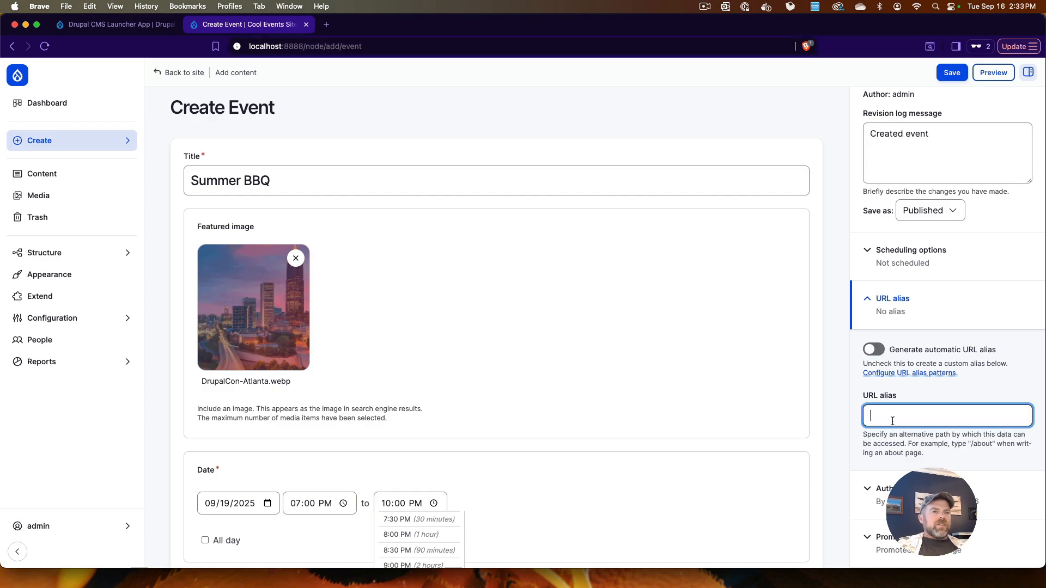
{"action": "type", "text": "/daves-co"}
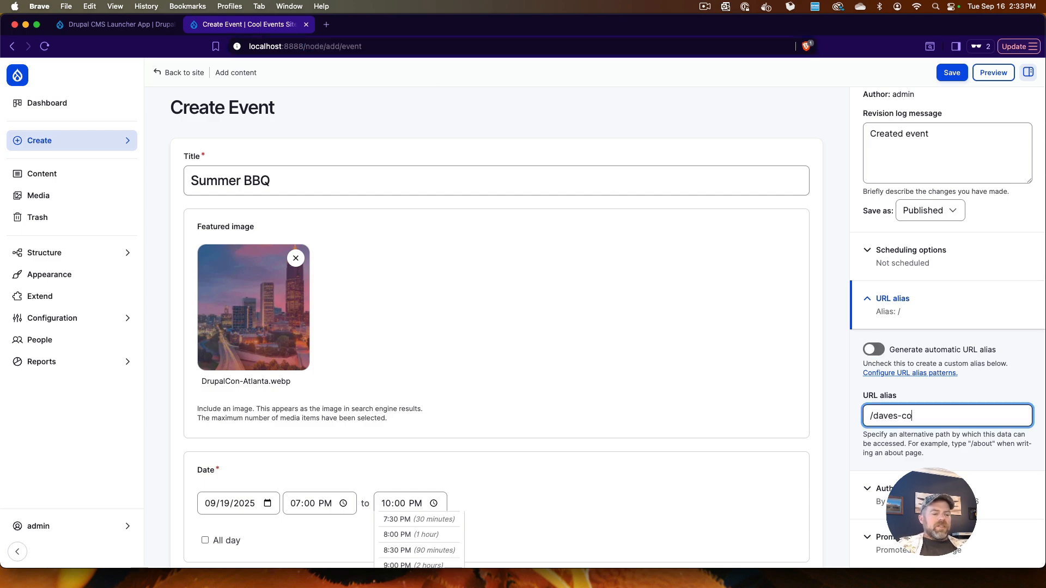
{"action": "type", "text": "ol-bb"}
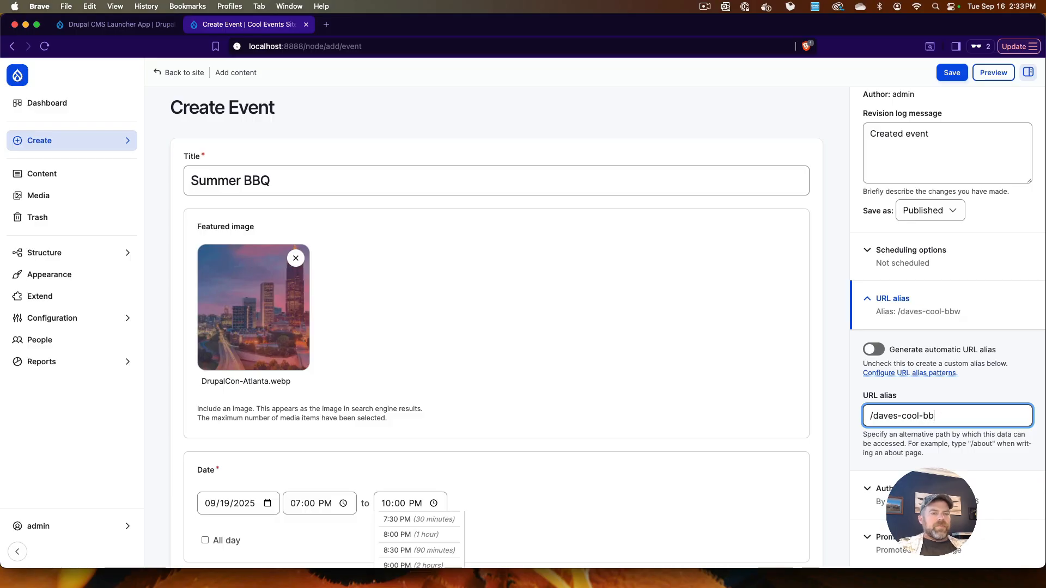
{"action": "type", "text": "wq"}
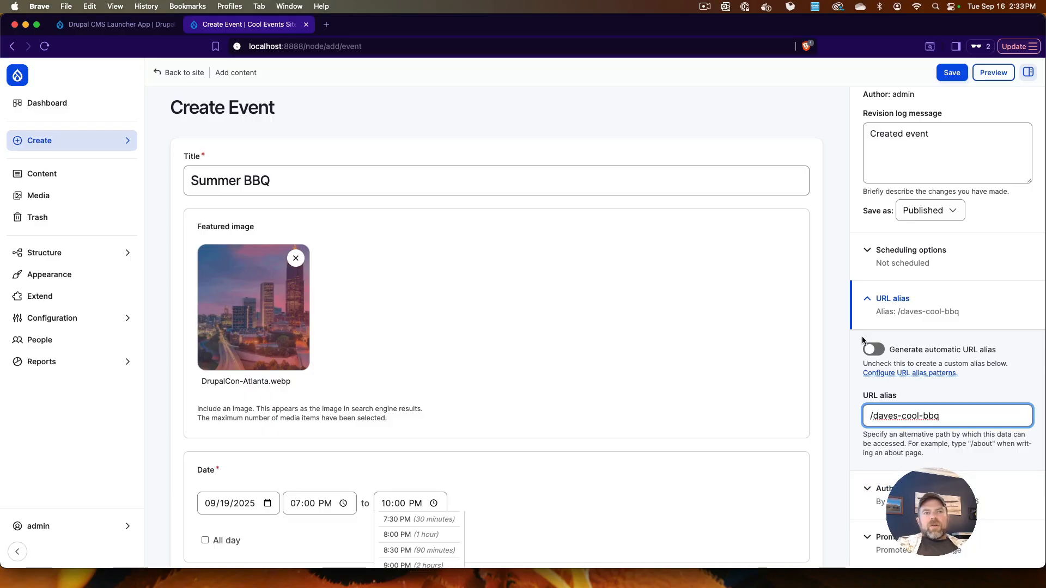
- Clear the custom URL alias and turn automatic alias generation back on
{"action": "key", "text": "super+a"}
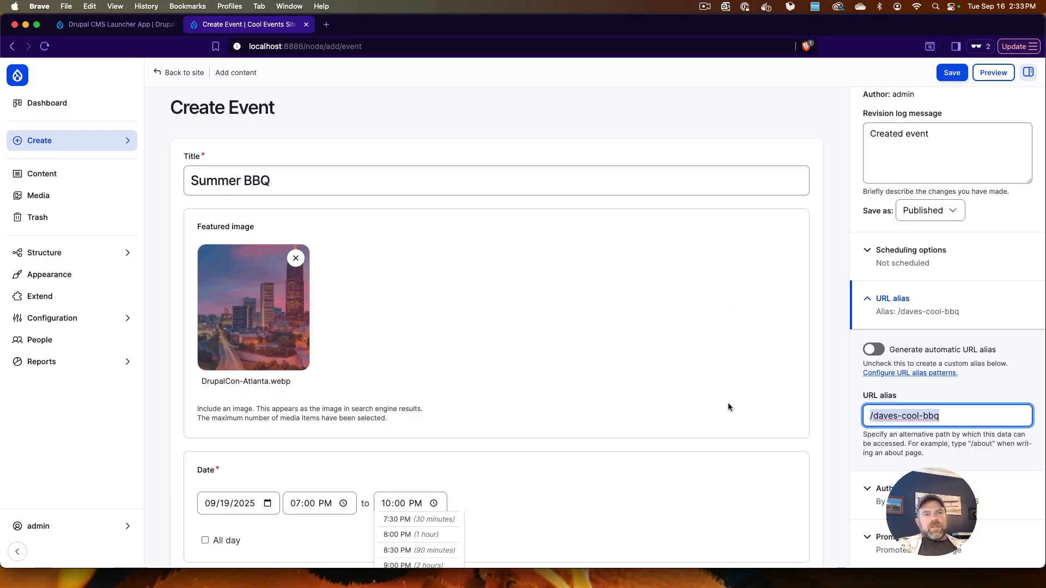
{"action": "key", "text": "BackSpace"}
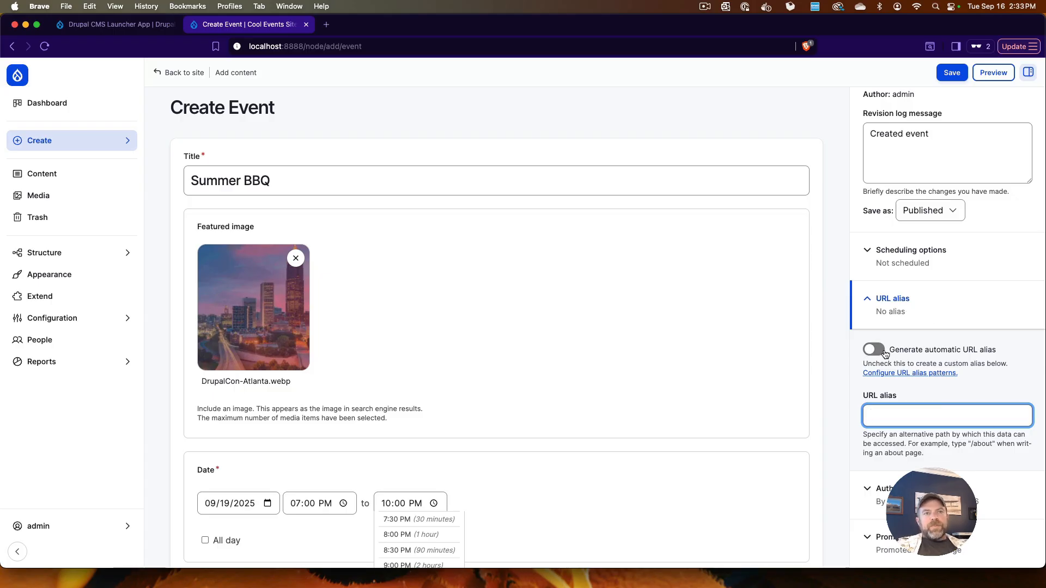
{"action": "left_click", "coordinate": [874, 349]}
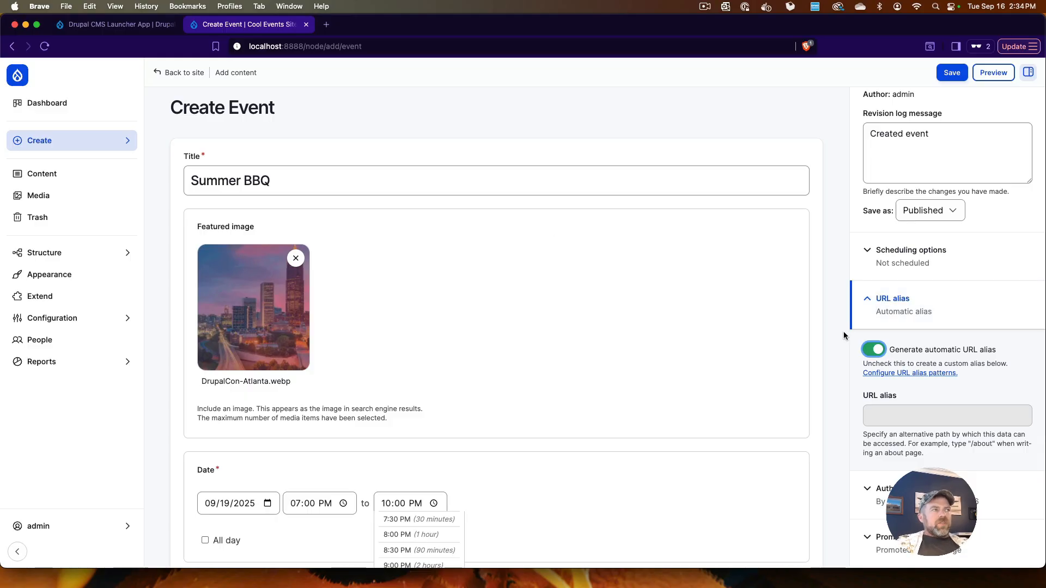
- Highlight the event title and the path in the page's address to compare them for the automatic alias
{"action": "left_click_drag", "start_coordinate": [287, 185], "coordinate": [188, 182]}
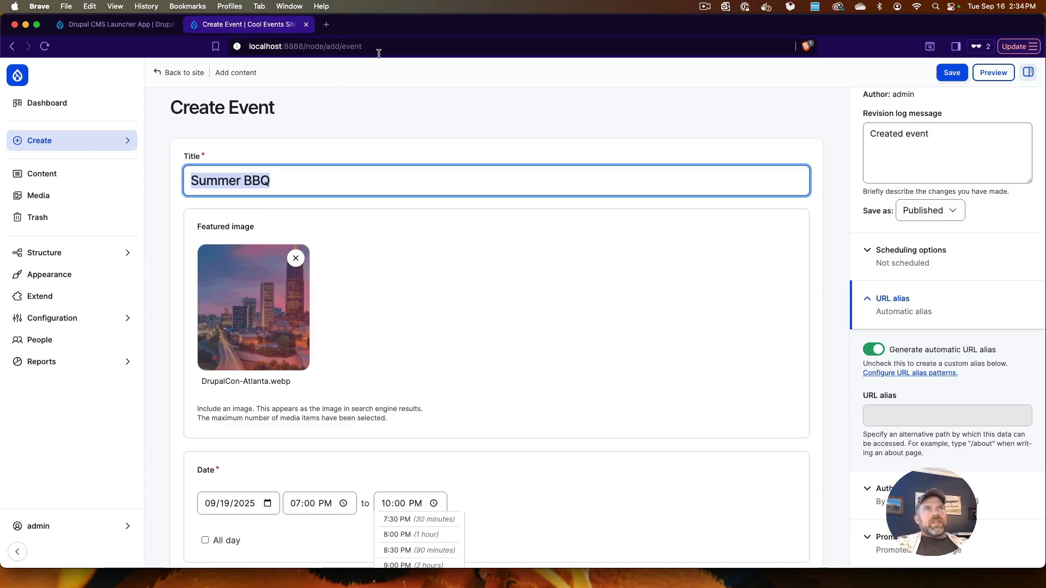
{"action": "left_click_drag", "start_coordinate": [366, 47], "coordinate": [306, 46]}
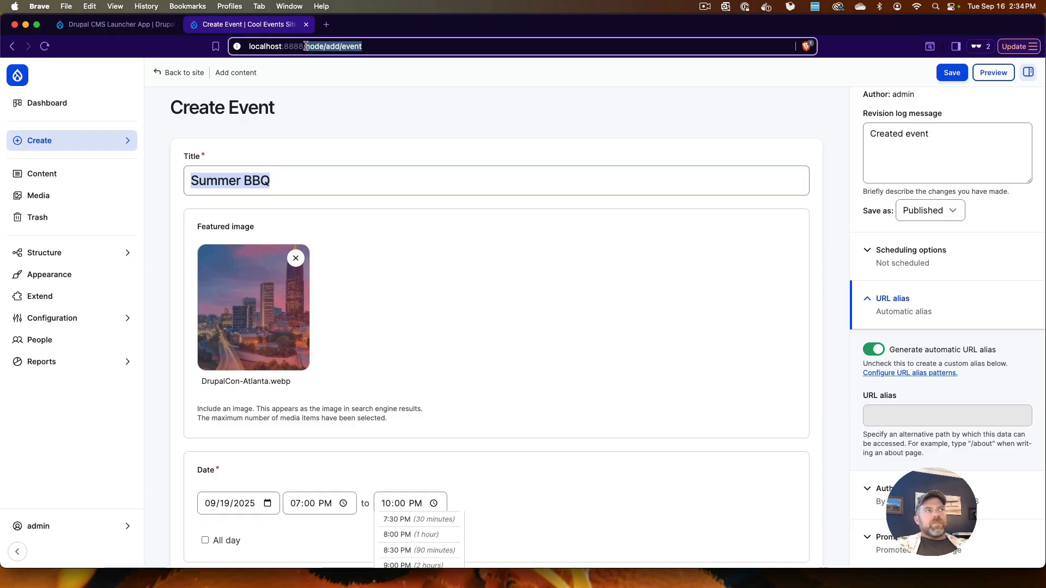
{"action": "left_click", "coordinate": [273, 183]}
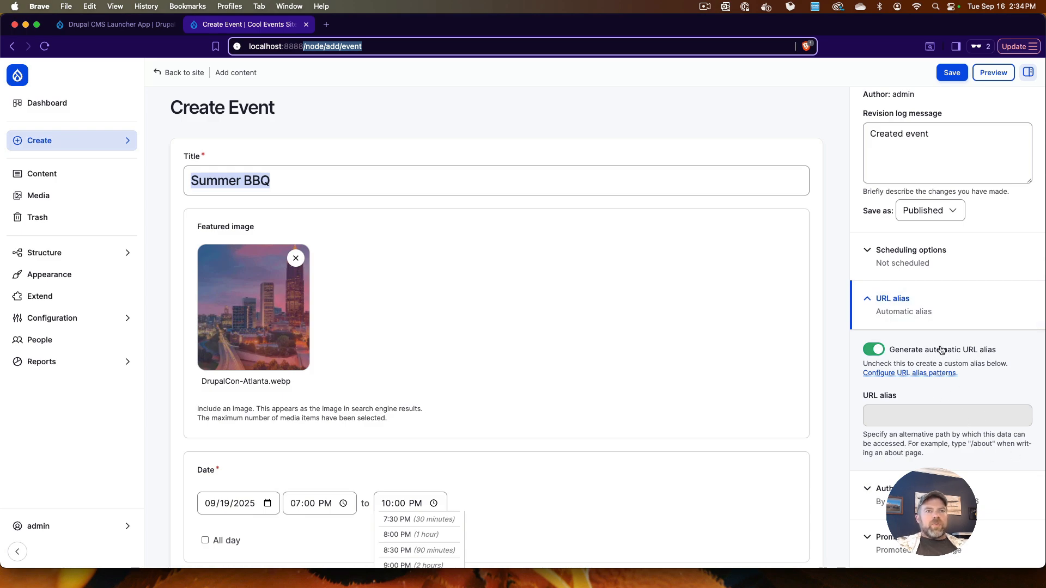
{"action": "scroll", "coordinate": [946, 355], "scroll_direction": "down", "scroll_amount": 2}
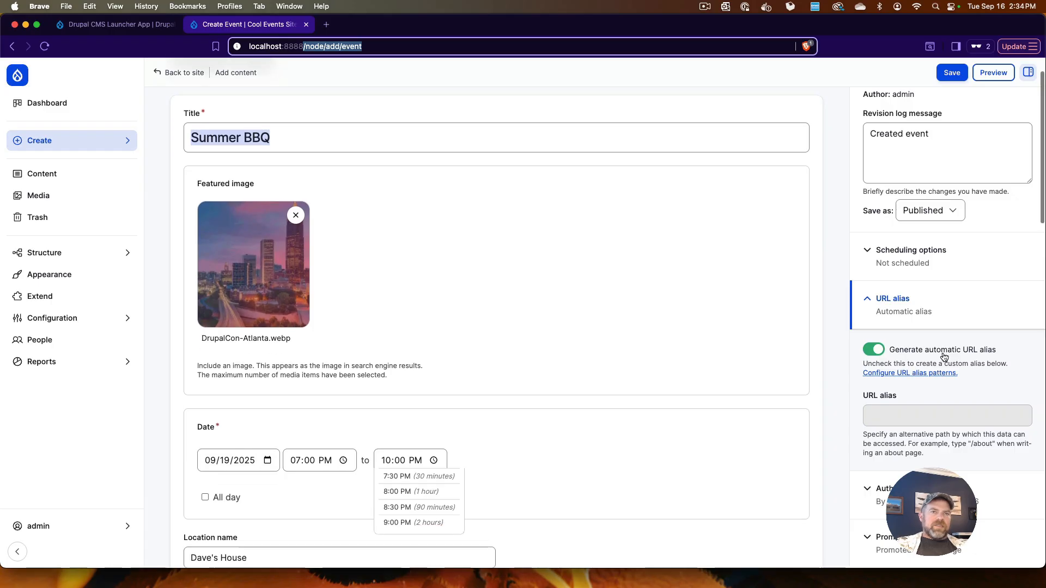
- Show the event's authoring information, including its author and creation date
{"action": "scroll", "coordinate": [945, 357], "scroll_direction": "up", "scroll_amount": 2}
{"action": "scroll", "coordinate": [939, 363], "scroll_direction": "down", "scroll_amount": 3}
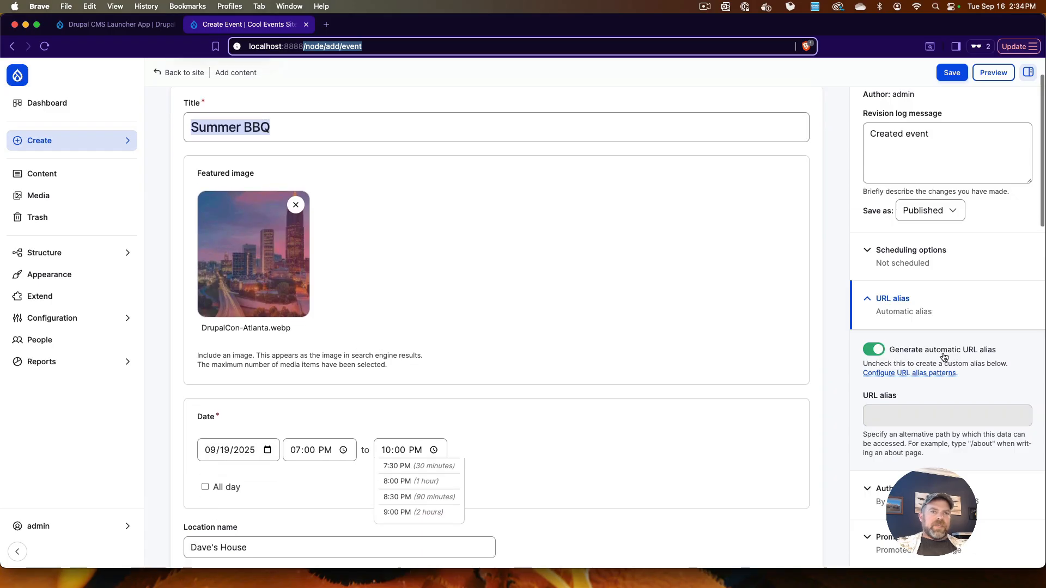
{"action": "scroll", "coordinate": [911, 430], "scroll_direction": "down", "scroll_amount": 3}
{"action": "left_click", "coordinate": [908, 493]}
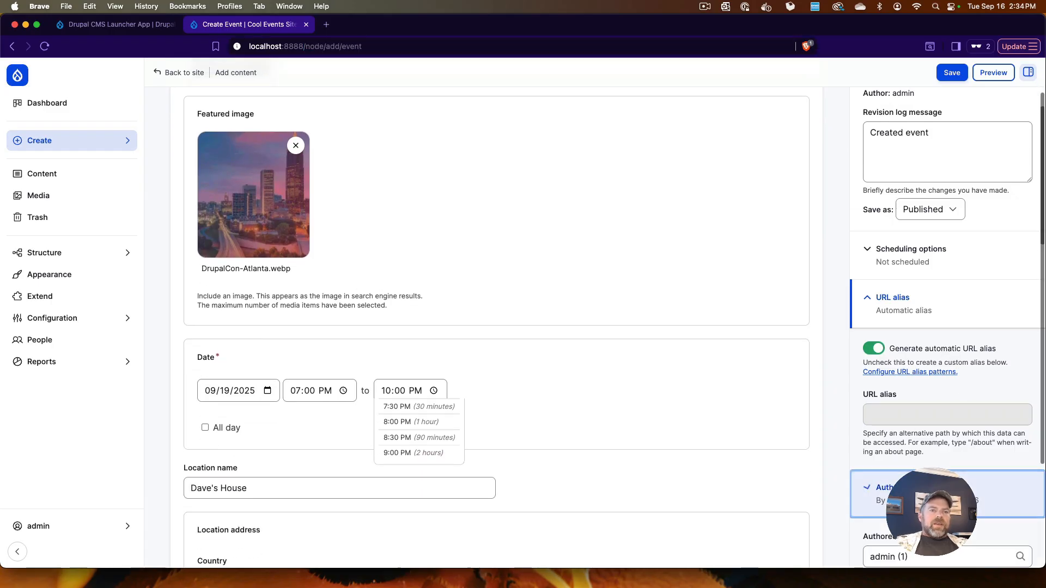
{"action": "scroll", "coordinate": [924, 417], "scroll_direction": "down", "scroll_amount": 5}
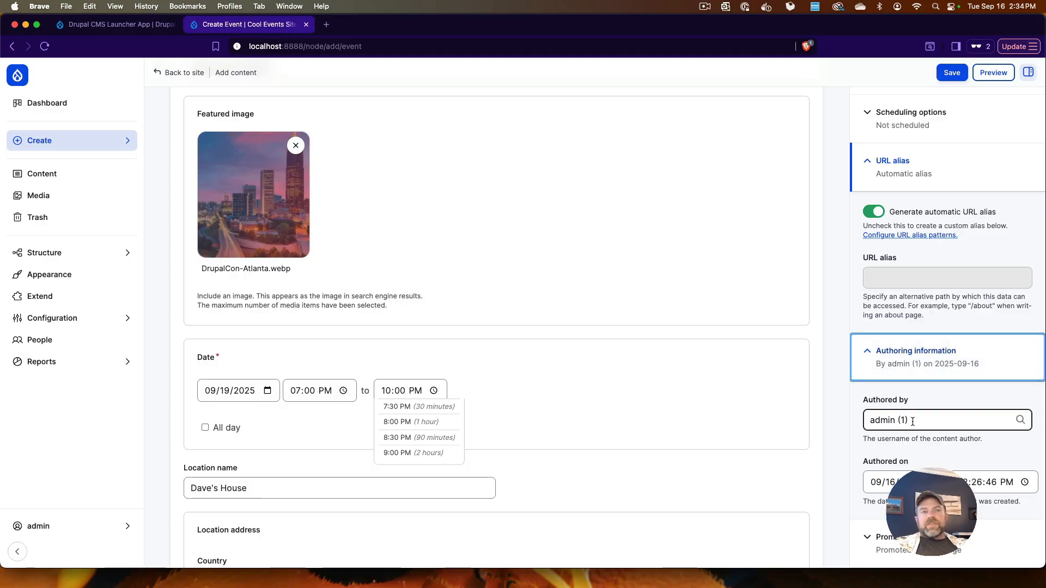
- Show the event's promotion options and switch Sticky at top of lists on and back off
{"action": "scroll", "coordinate": [918, 464], "scroll_direction": "down", "scroll_amount": 1}
{"action": "scroll", "coordinate": [917, 465], "scroll_direction": "down", "scroll_amount": 7}
{"action": "left_click", "coordinate": [911, 539]}
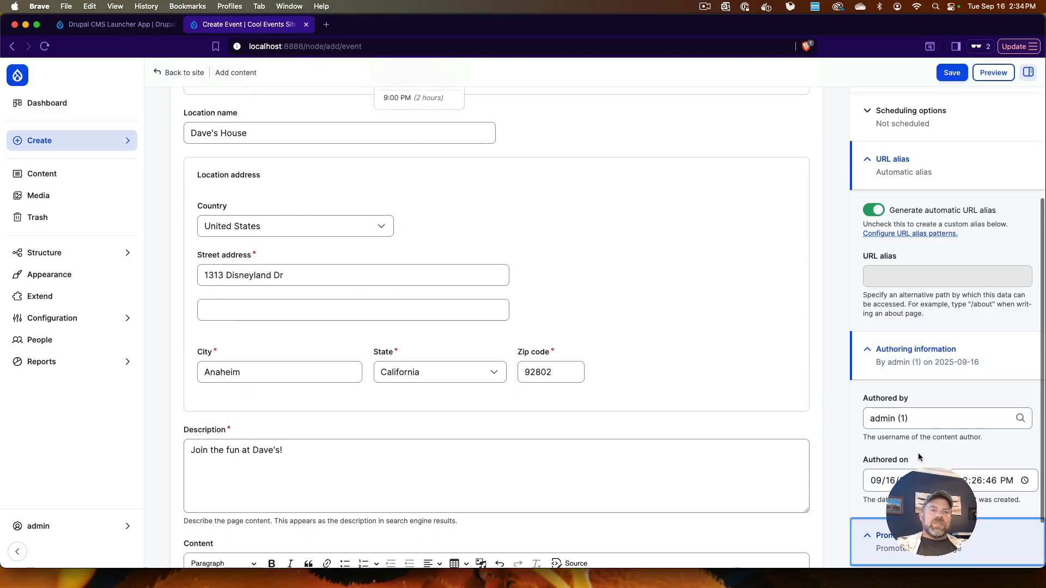
{"action": "scroll", "coordinate": [918, 455], "scroll_direction": "down", "scroll_amount": 2}
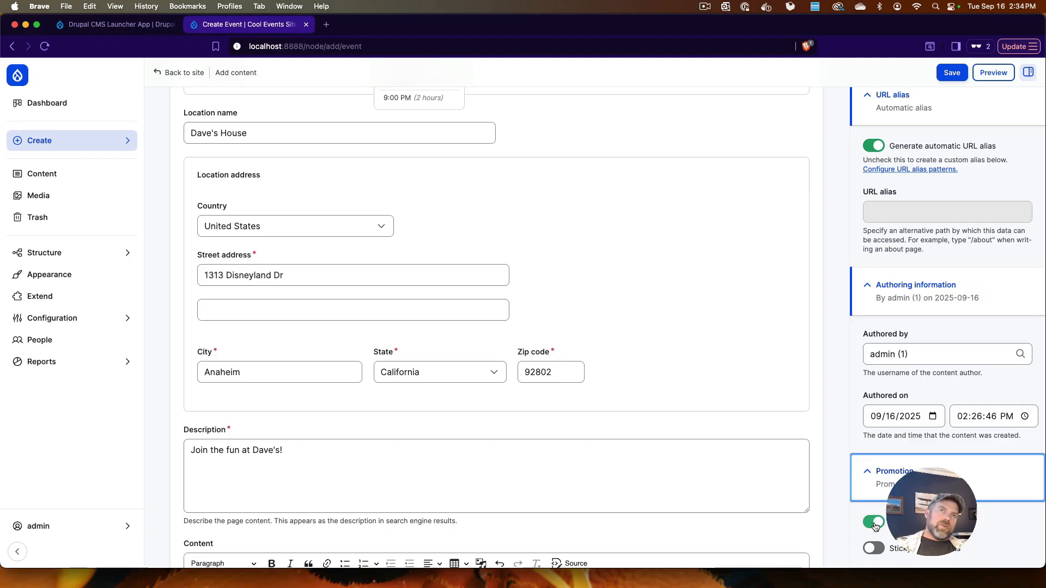
{"action": "left_click", "coordinate": [875, 549]}
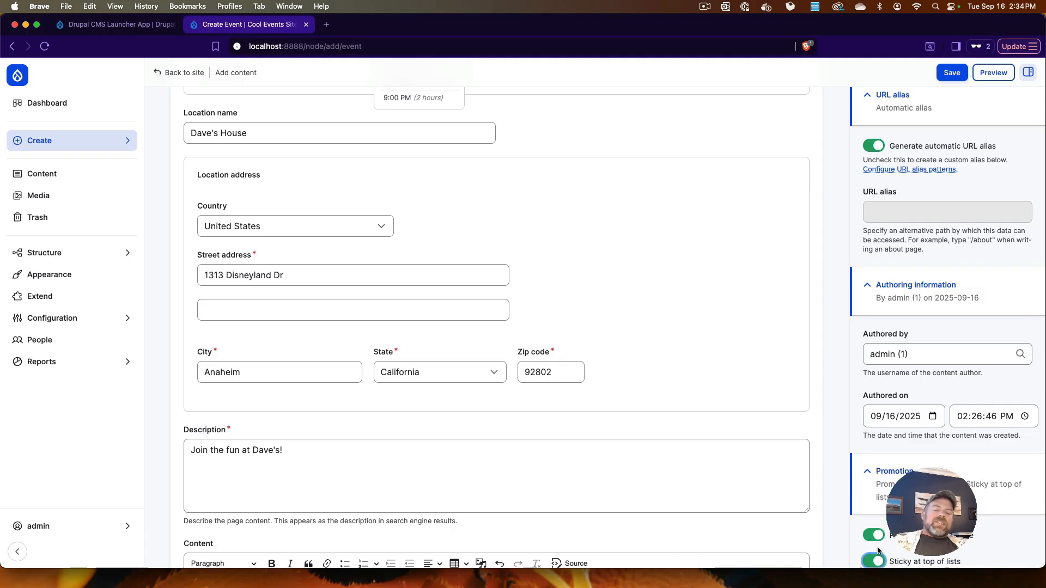
{"action": "left_click", "coordinate": [877, 556]}
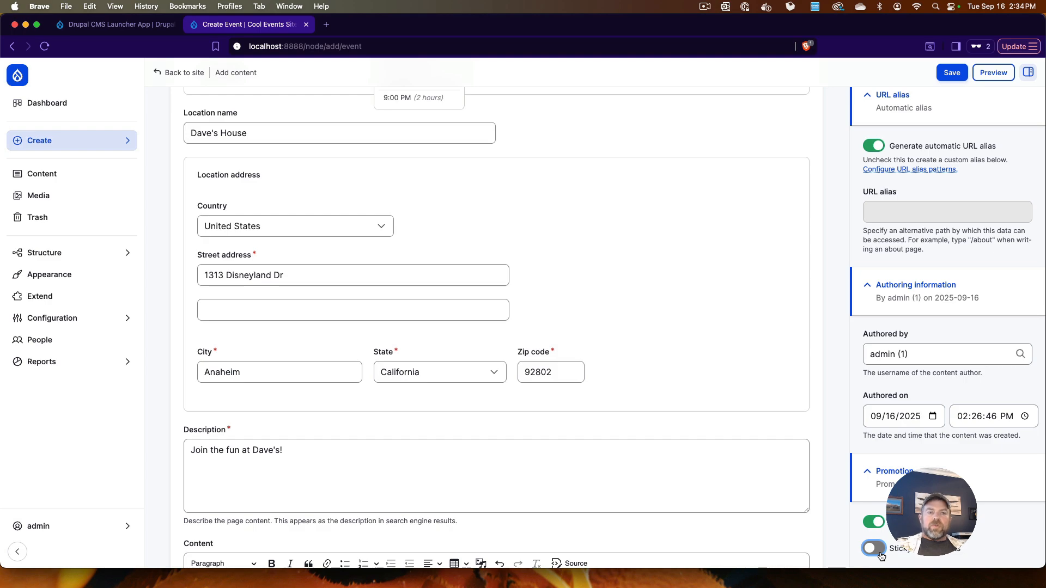
- Save the Summer BBQ event as published
{"action": "scroll", "coordinate": [933, 382], "scroll_direction": "up", "scroll_amount": 5}
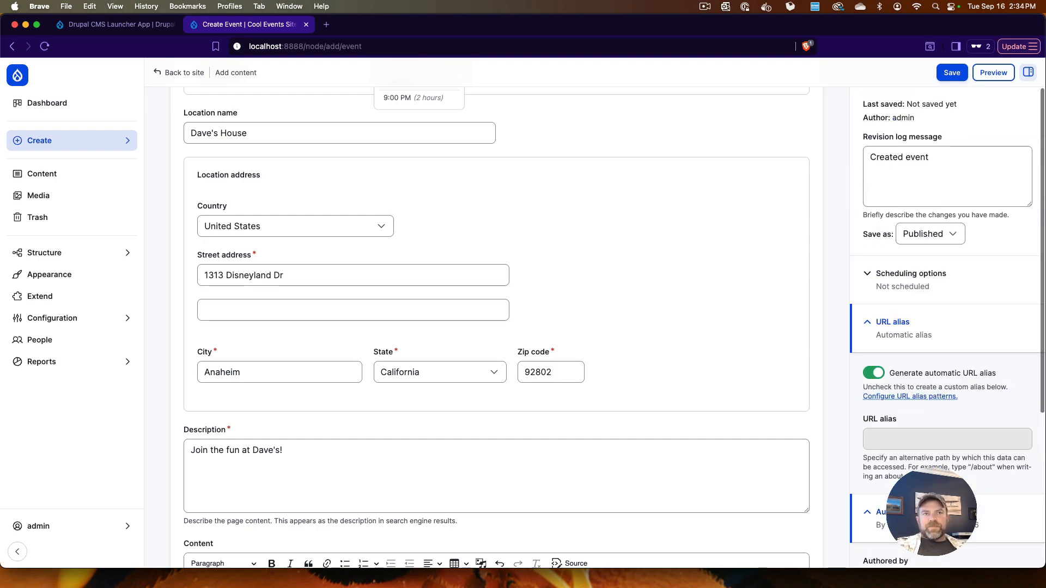
{"action": "scroll", "coordinate": [704, 358], "scroll_direction": "up", "scroll_amount": 10}
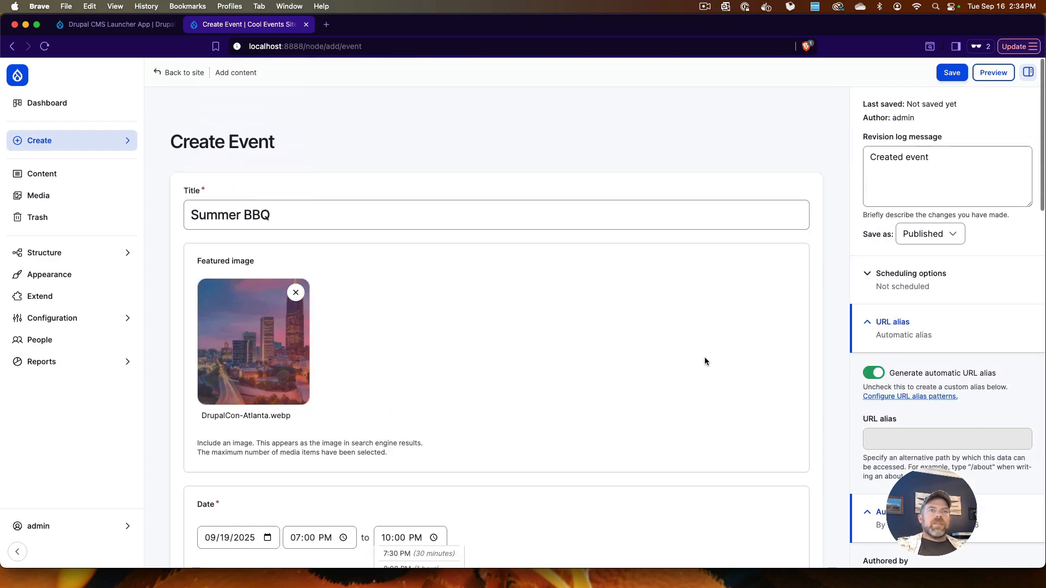
{"action": "left_click", "coordinate": [950, 74]}
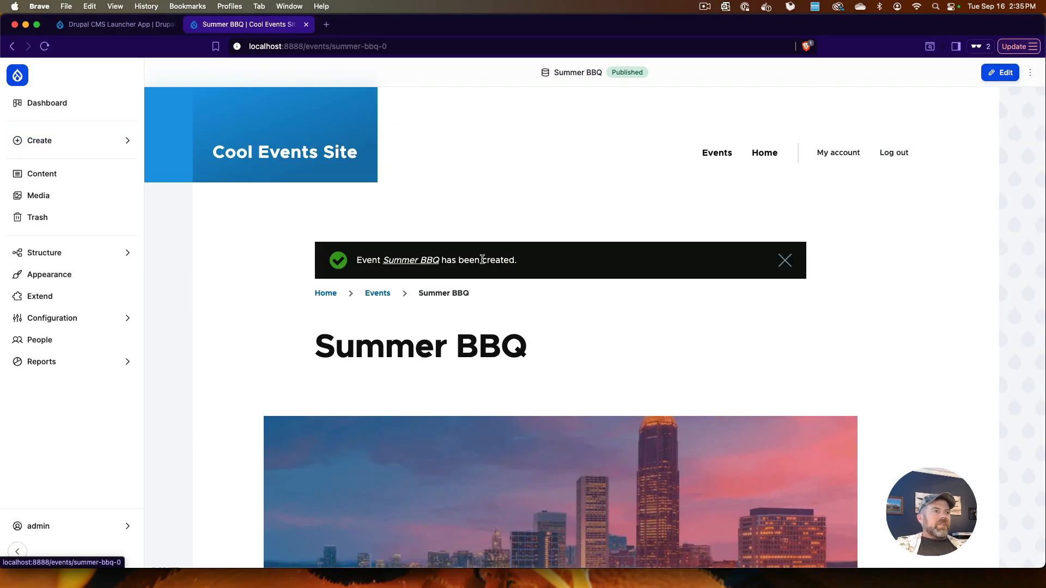
- Review the new Summer BBQ page, checking its image, date, location, body text, link and tags
{"action": "scroll", "coordinate": [586, 264], "scroll_direction": "down", "scroll_amount": 10}
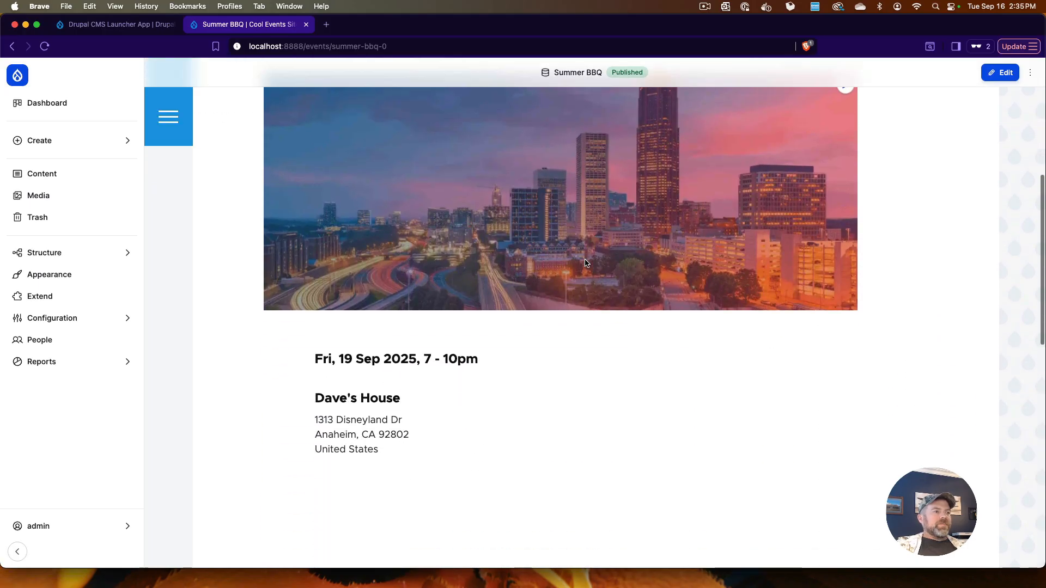
{"action": "scroll", "coordinate": [586, 264], "scroll_direction": "up", "scroll_amount": 2}
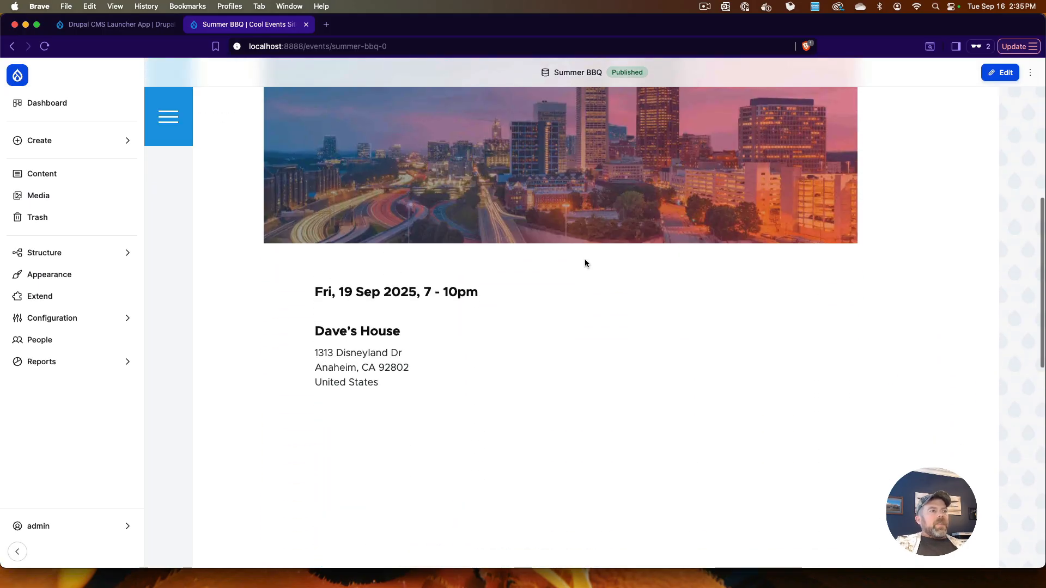
{"action": "scroll", "coordinate": [585, 263], "scroll_direction": "up", "scroll_amount": 6}
{"action": "scroll", "coordinate": [585, 263], "scroll_direction": "down", "scroll_amount": 3}
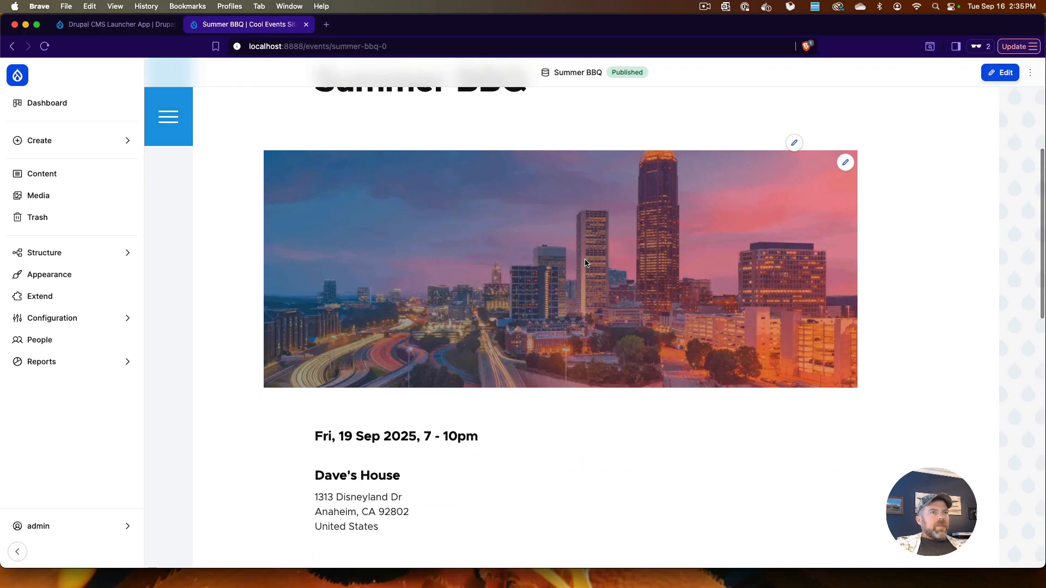
{"action": "scroll", "coordinate": [490, 270], "scroll_direction": "down", "scroll_amount": 5}
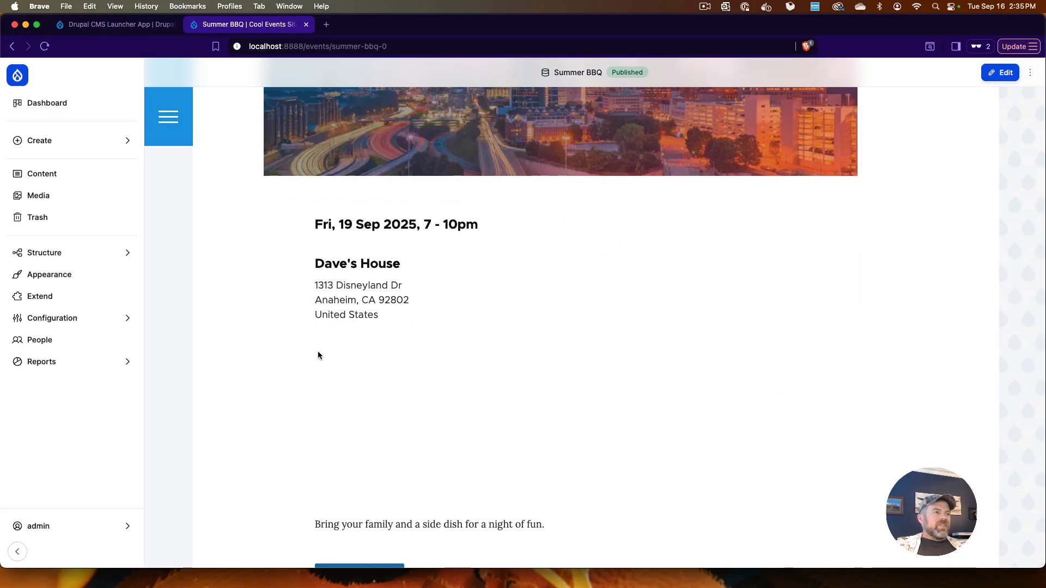
{"action": "scroll", "coordinate": [420, 298], "scroll_direction": "down", "scroll_amount": 5}
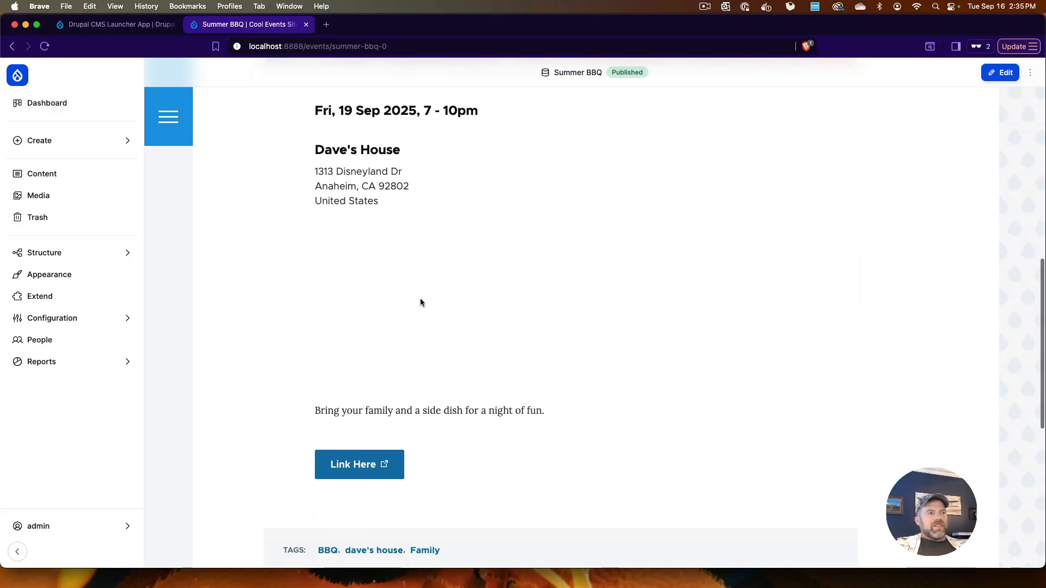
{"action": "scroll", "coordinate": [616, 292], "scroll_direction": "up", "scroll_amount": 3}
{"action": "scroll", "coordinate": [648, 294], "scroll_direction": "up", "scroll_amount": 2}
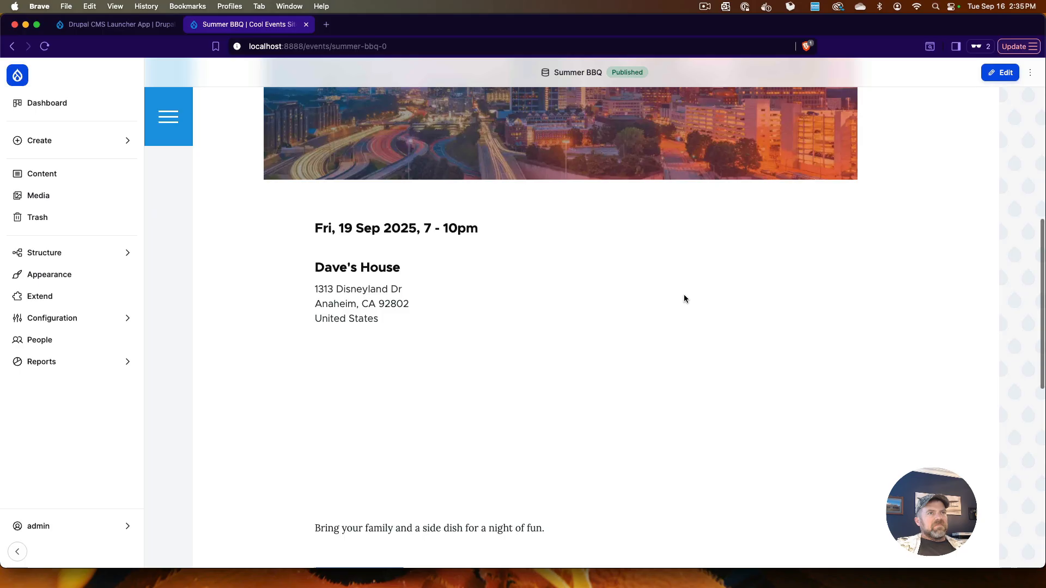
{"action": "scroll", "coordinate": [512, 202], "scroll_direction": "up", "scroll_amount": 10}
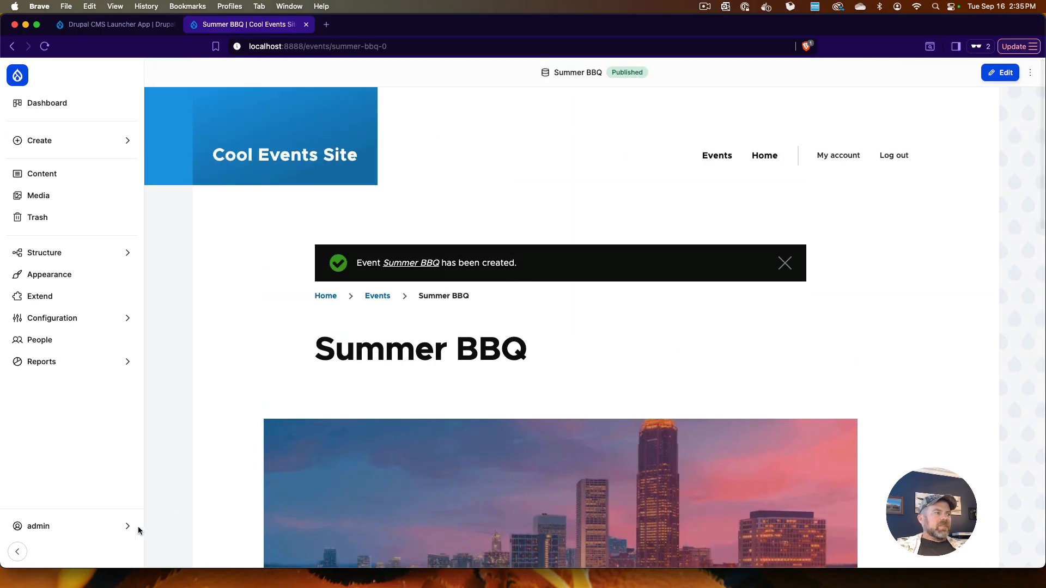
- Collapse the administration sidebar to give the event page more room
{"action": "left_click", "coordinate": [18, 551]}
{"action": "scroll", "coordinate": [604, 290], "scroll_direction": "down", "scroll_amount": 4}
{"action": "scroll", "coordinate": [604, 286], "scroll_direction": "down", "scroll_amount": 6}
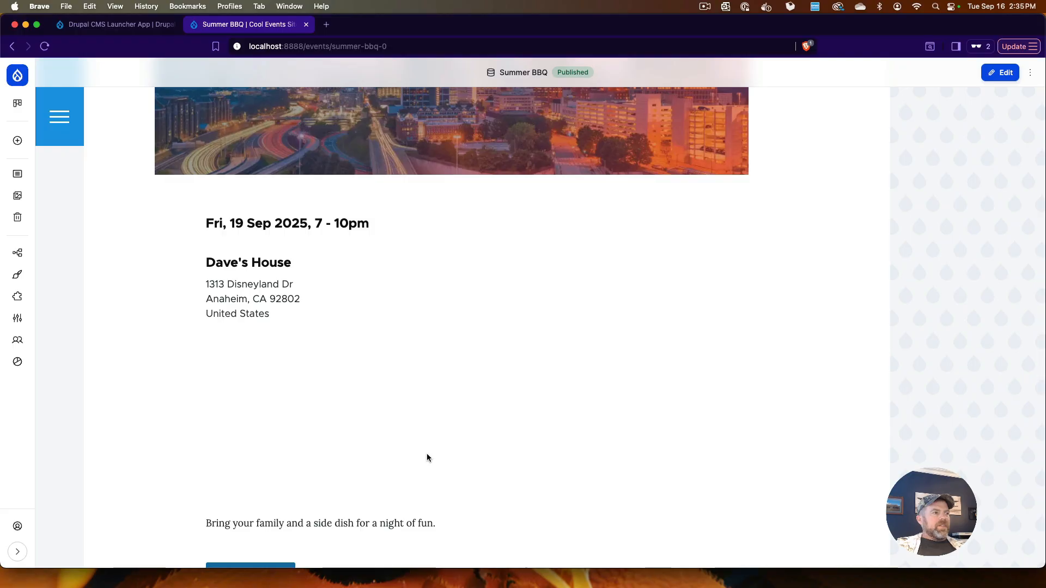
- Inspect the blank area below the event's address with the browser's developer tools
{"action": "right_click", "coordinate": [284, 356]}
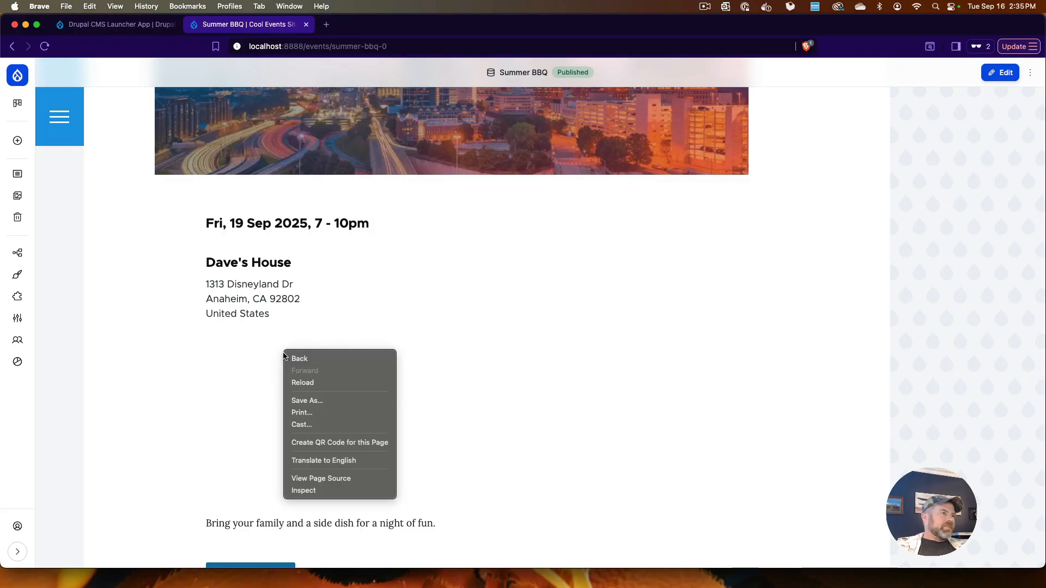
{"action": "left_click", "coordinate": [337, 489]}
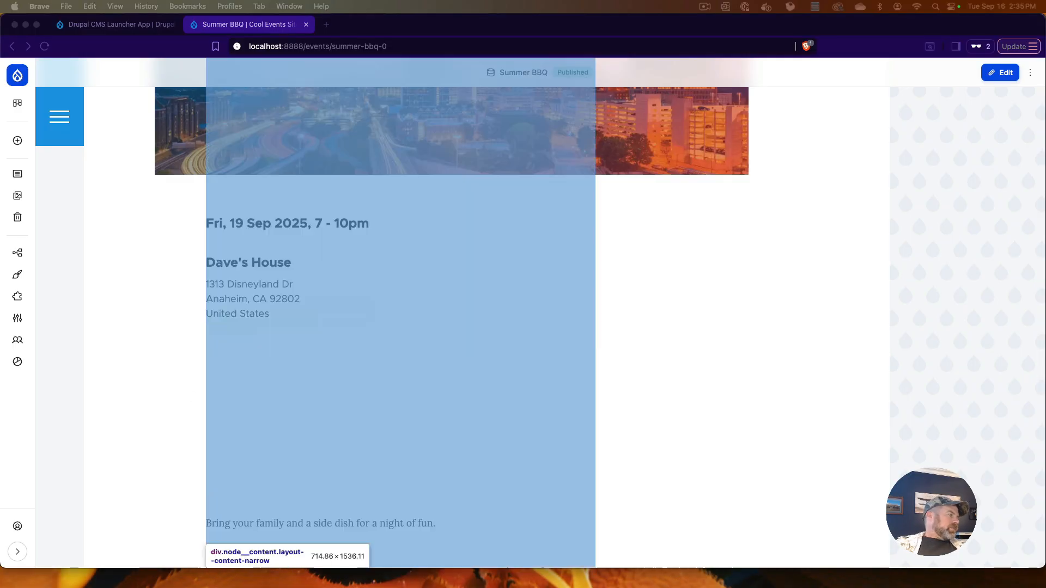
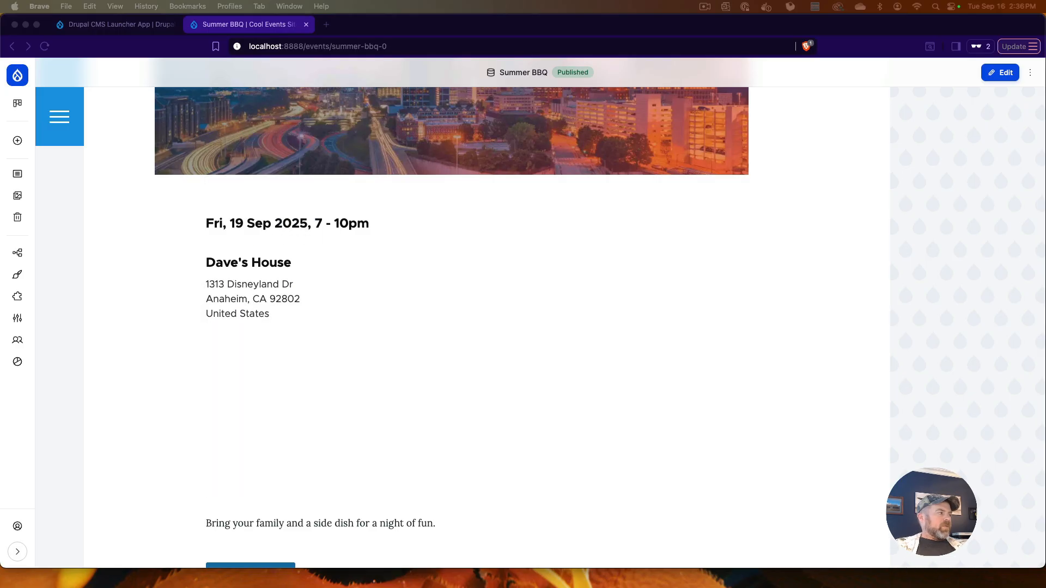
{"action": "left_click", "coordinate": [496, 337]}
- Highlight the event's body text and review the address, link button and tags on its page
{"action": "scroll", "coordinate": [424, 457], "scroll_direction": "down", "scroll_amount": 3}
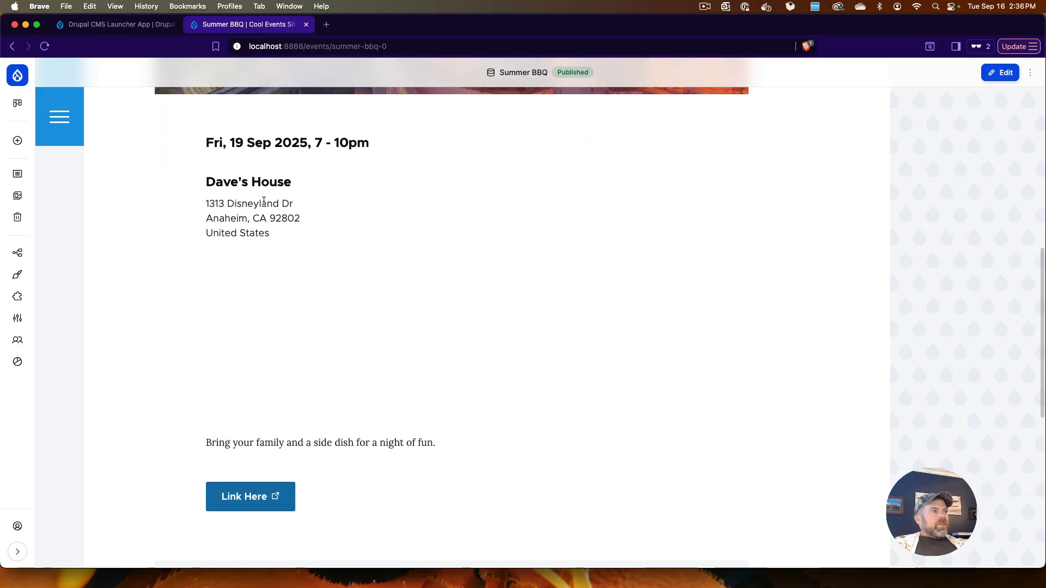
{"action": "left_click_drag", "start_coordinate": [216, 203], "coordinate": [302, 306]}
{"action": "left_click_drag", "start_coordinate": [446, 467], "coordinate": [242, 449]}
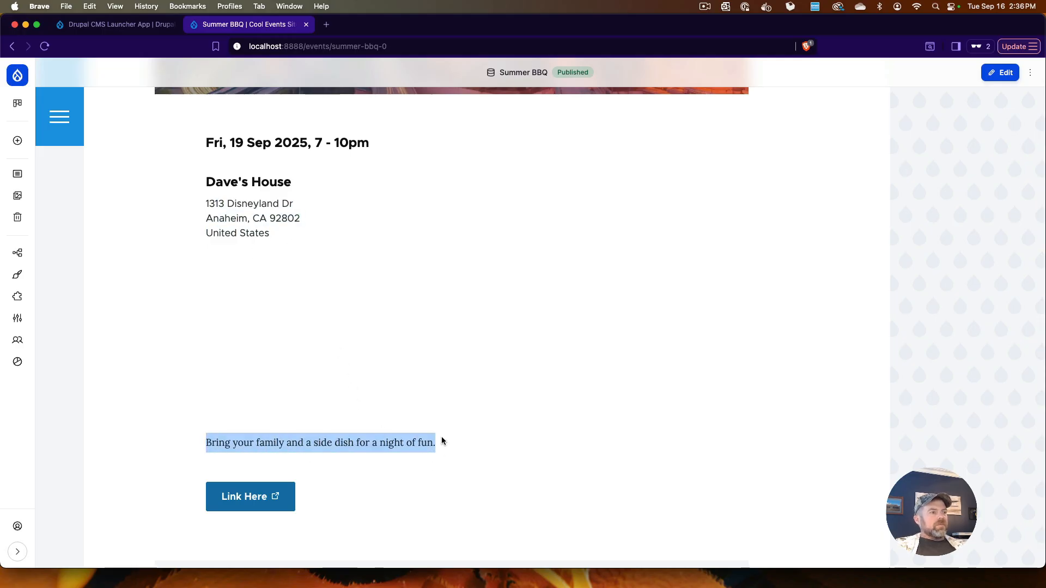
{"action": "scroll", "coordinate": [445, 438], "scroll_direction": "down", "scroll_amount": 2}
{"action": "scroll", "coordinate": [444, 438], "scroll_direction": "up", "scroll_amount": 12}
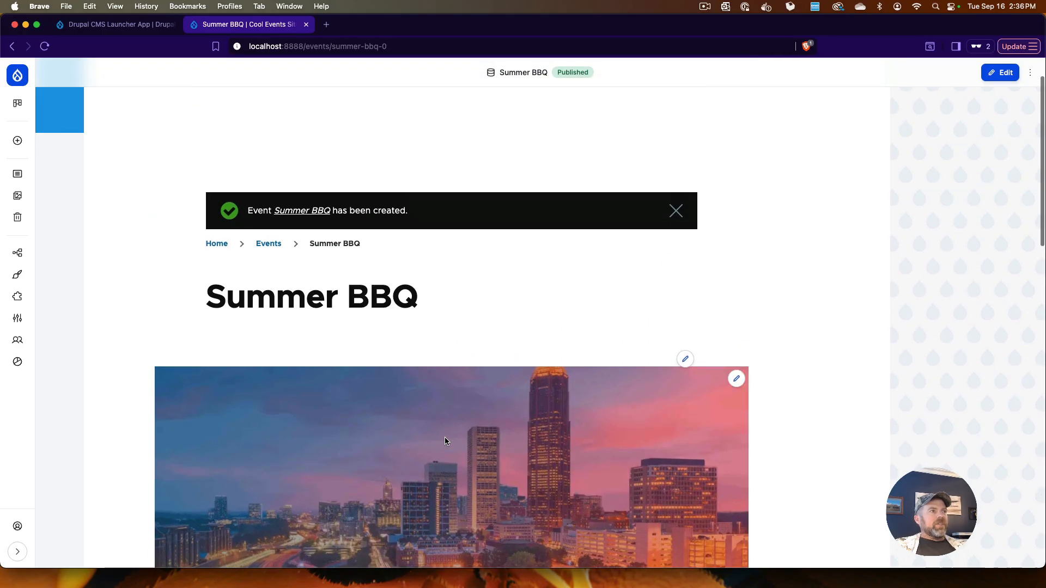
{"action": "scroll", "coordinate": [445, 437], "scroll_direction": "down", "scroll_amount": 15}
{"action": "scroll", "coordinate": [445, 437], "scroll_direction": "up", "scroll_amount": 5}
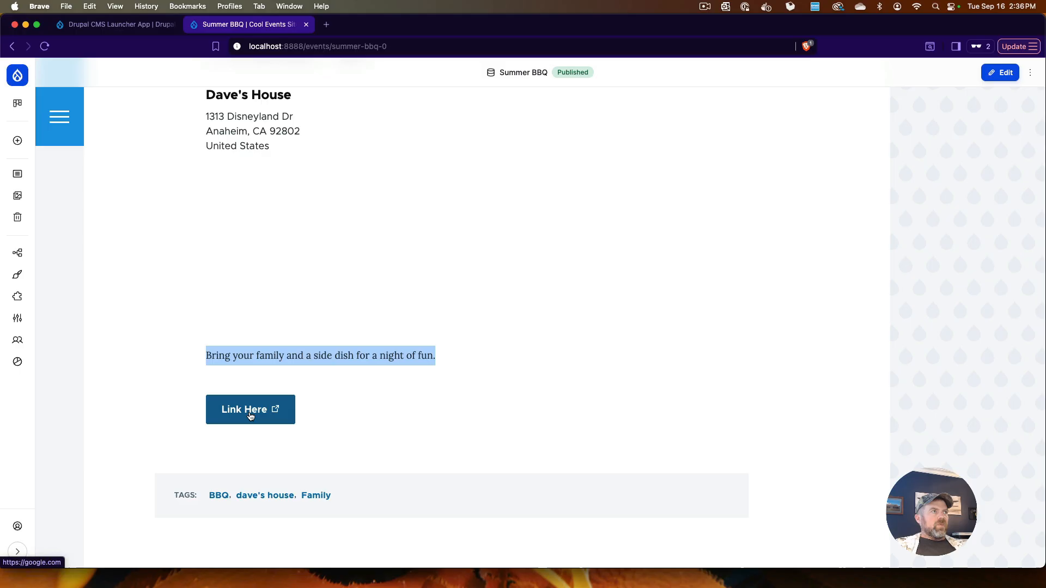
{"action": "scroll", "coordinate": [260, 226], "scroll_direction": "up", "scroll_amount": 10}
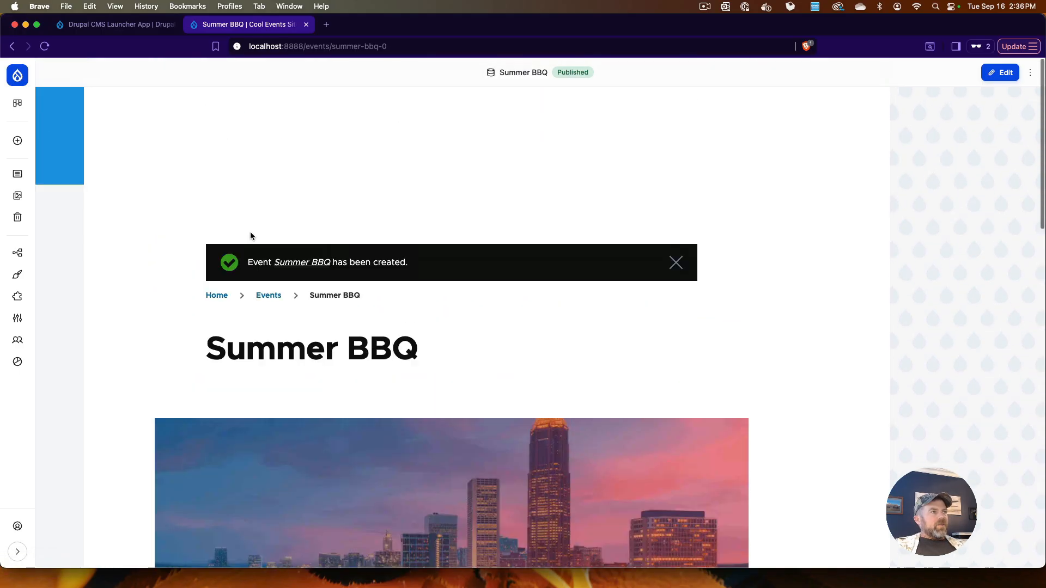
- Go to the site's home page and examine how the Summer BBQ event is listed under Latest
{"action": "left_click", "coordinate": [216, 297]}
{"action": "scroll", "coordinate": [654, 341], "scroll_direction": "down", "scroll_amount": 10}
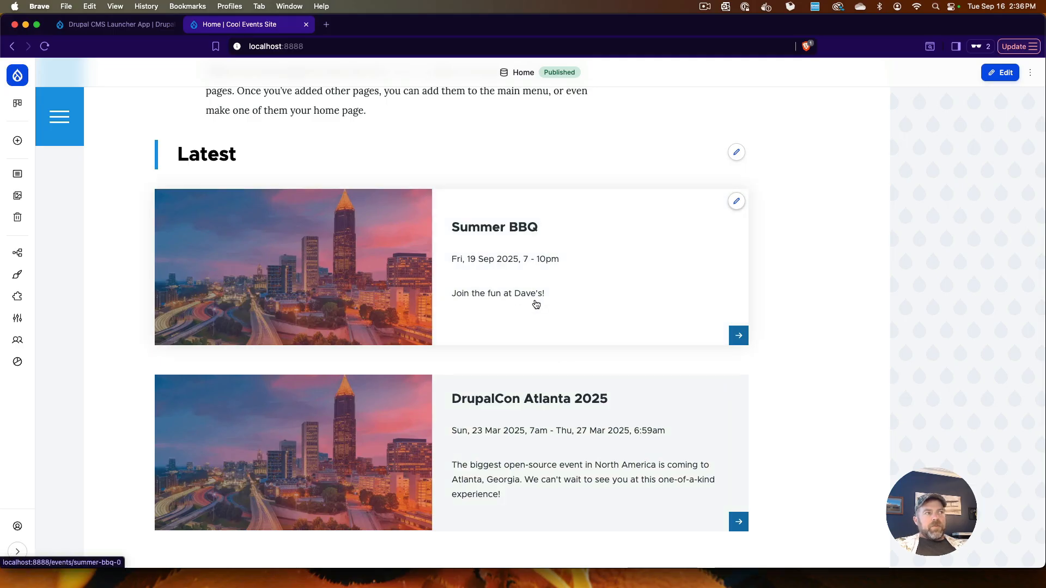
{"action": "scroll", "coordinate": [536, 305], "scroll_direction": "up", "scroll_amount": 1}
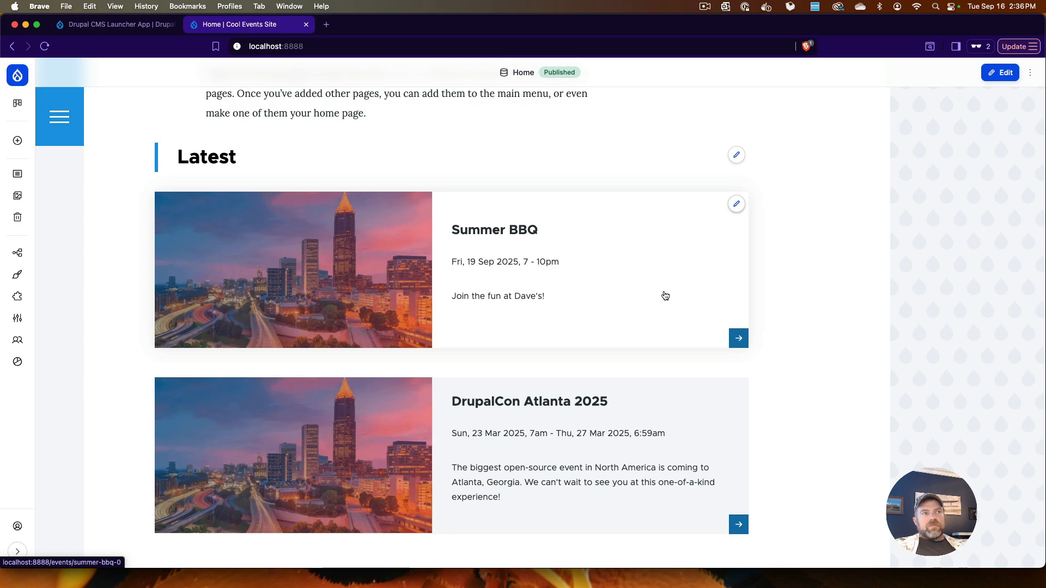
{"action": "scroll", "coordinate": [790, 296], "scroll_direction": "up", "scroll_amount": 2}
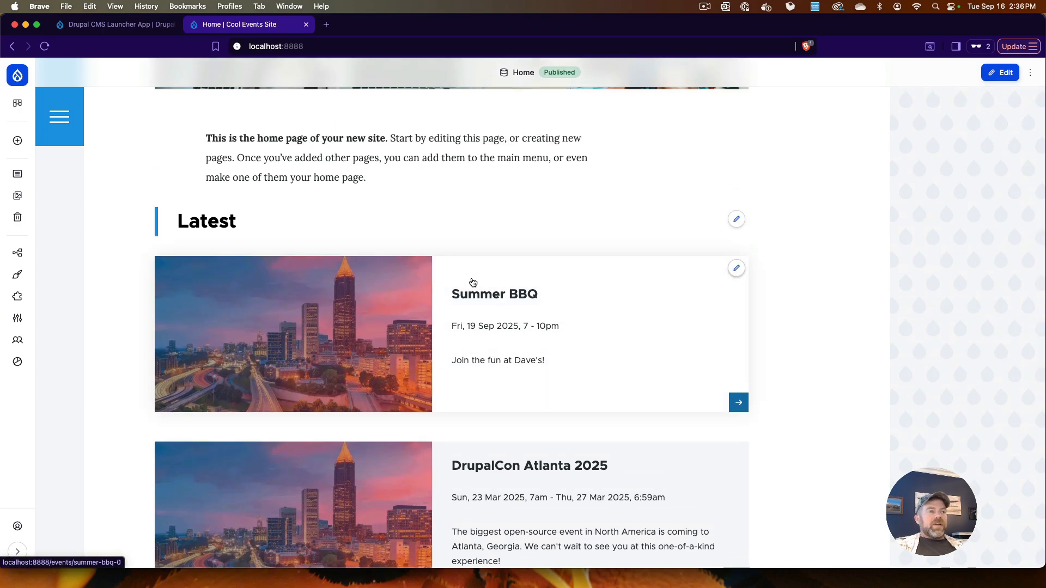
{"action": "scroll", "coordinate": [742, 382], "scroll_direction": "up", "scroll_amount": 6}
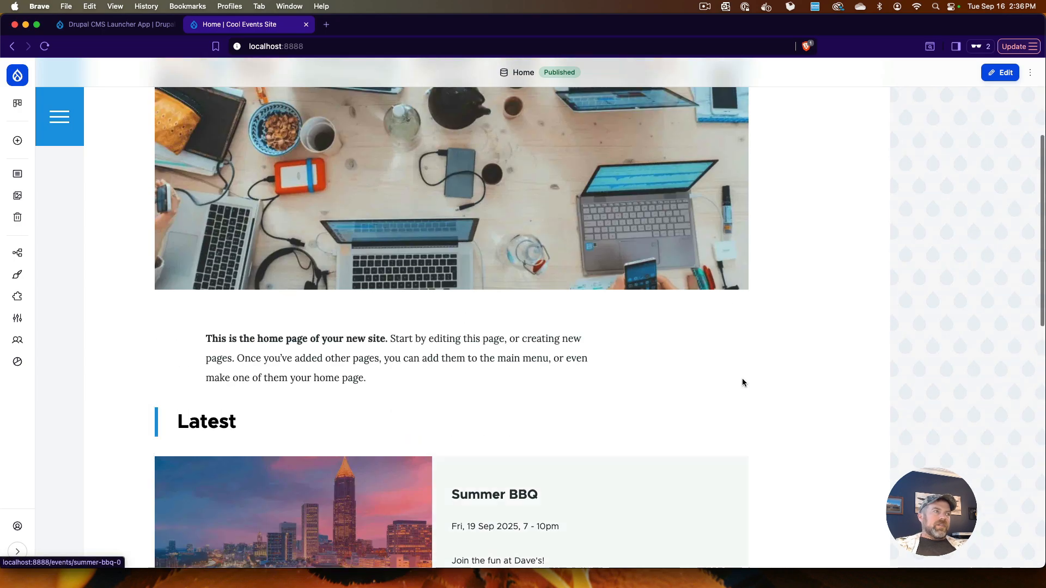
{"action": "scroll", "coordinate": [742, 382], "scroll_direction": "down", "scroll_amount": 8}
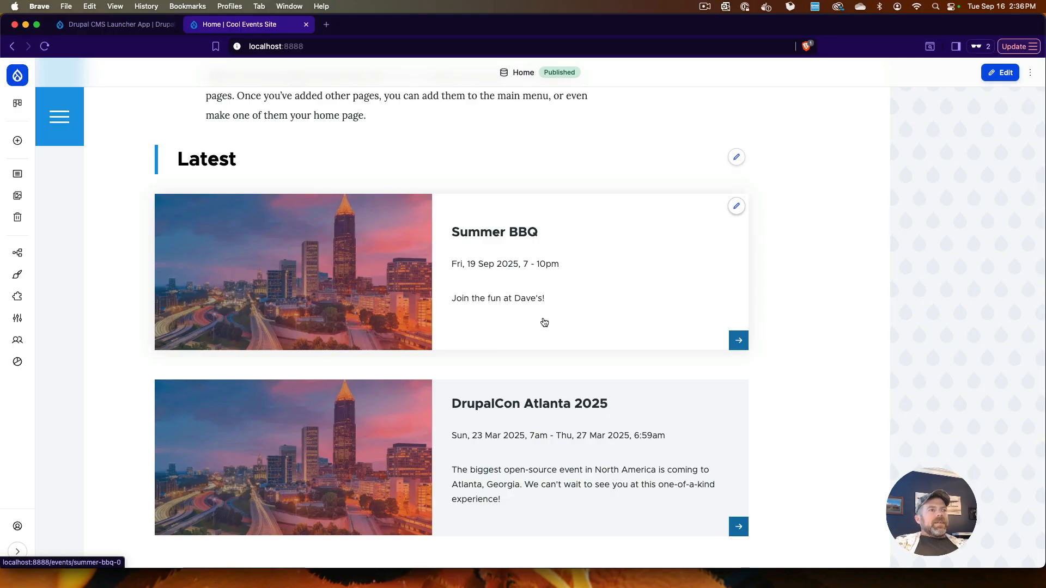
- Open the Summer BBQ event from the Latest list for editing and locate its description and content fields
{"action": "left_click_drag", "start_coordinate": [548, 308], "coordinate": [454, 308]}
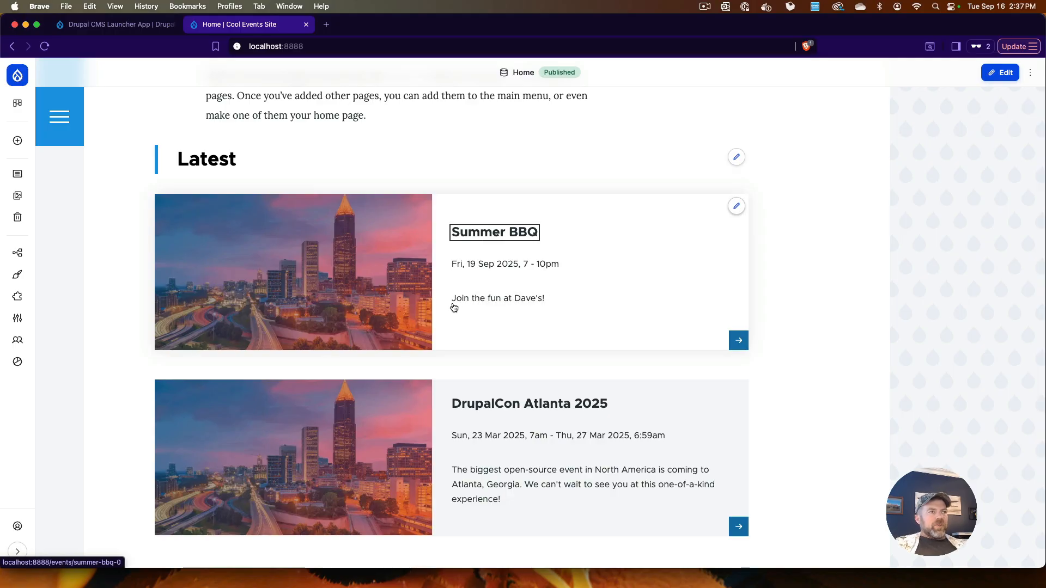
{"action": "left_click", "coordinate": [511, 298]}
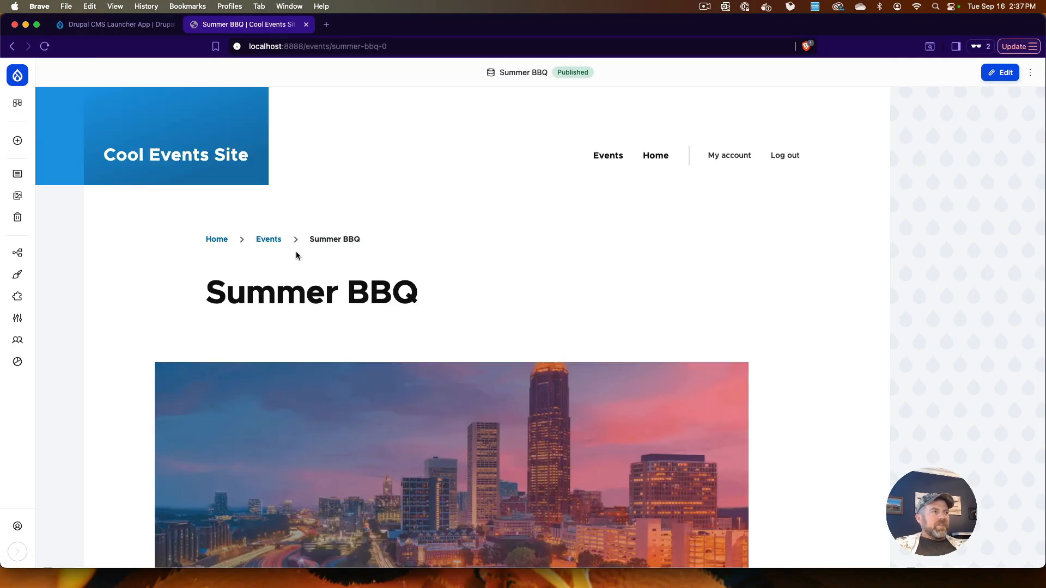
{"action": "left_click", "coordinate": [1001, 72]}
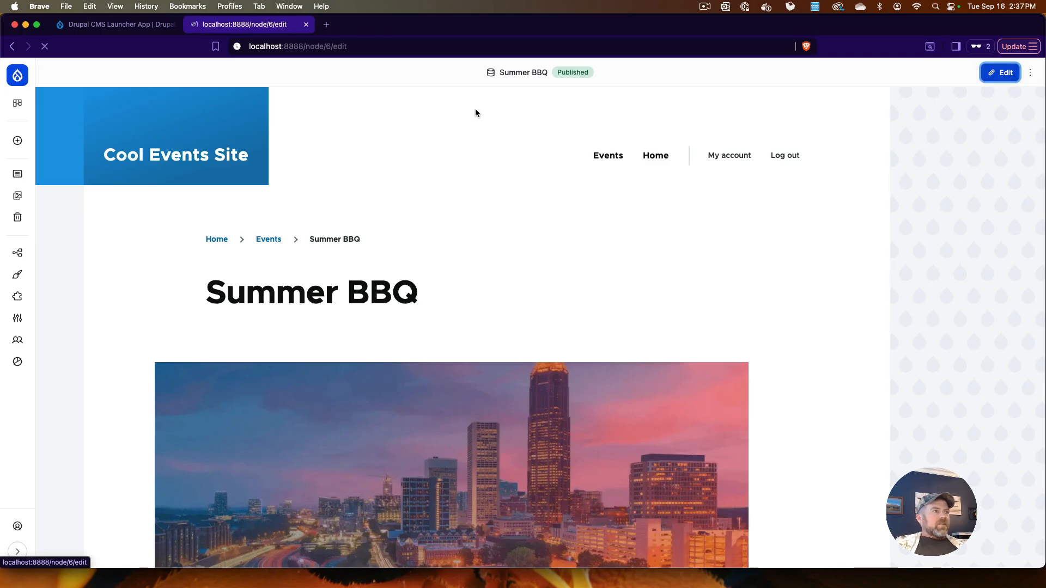
{"action": "scroll", "coordinate": [253, 384], "scroll_direction": "down", "scroll_amount": 15}
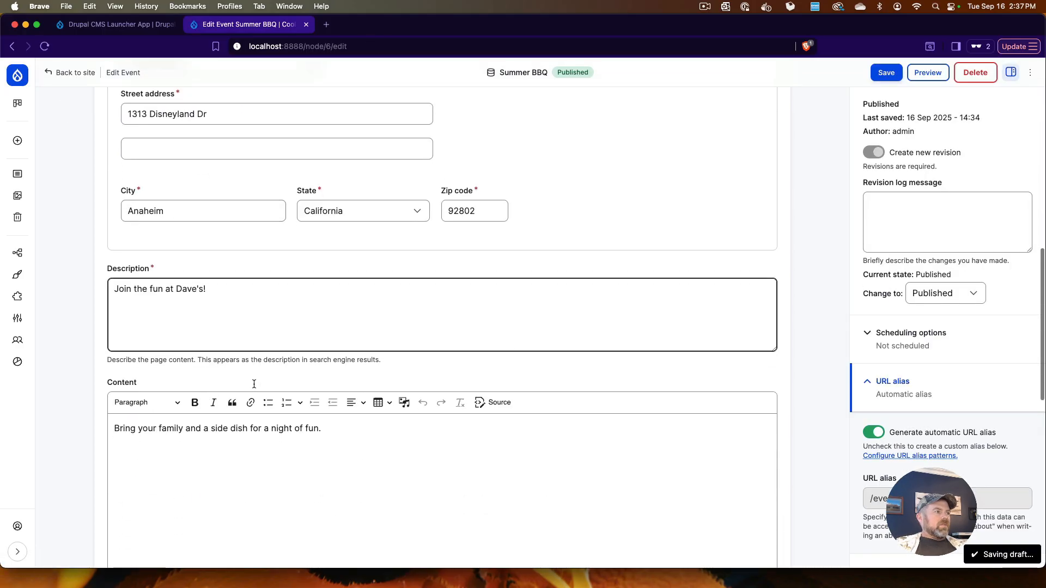
- Highlight the description text in the Summer BBQ edit form and return to the site's home page
{"action": "left_click_drag", "start_coordinate": [217, 218], "coordinate": [114, 223]}
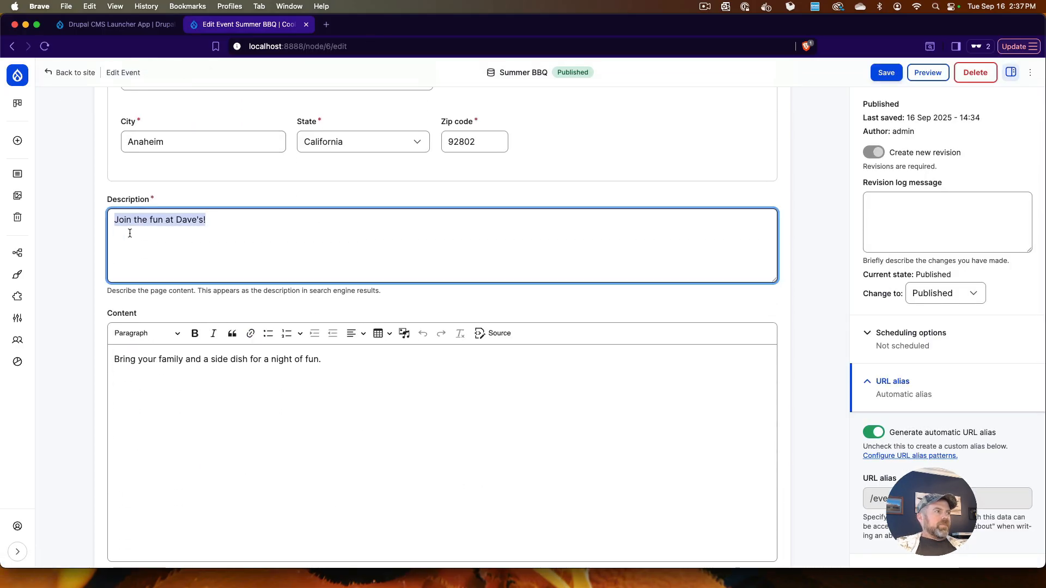
{"action": "left_click", "coordinate": [12, 47]}
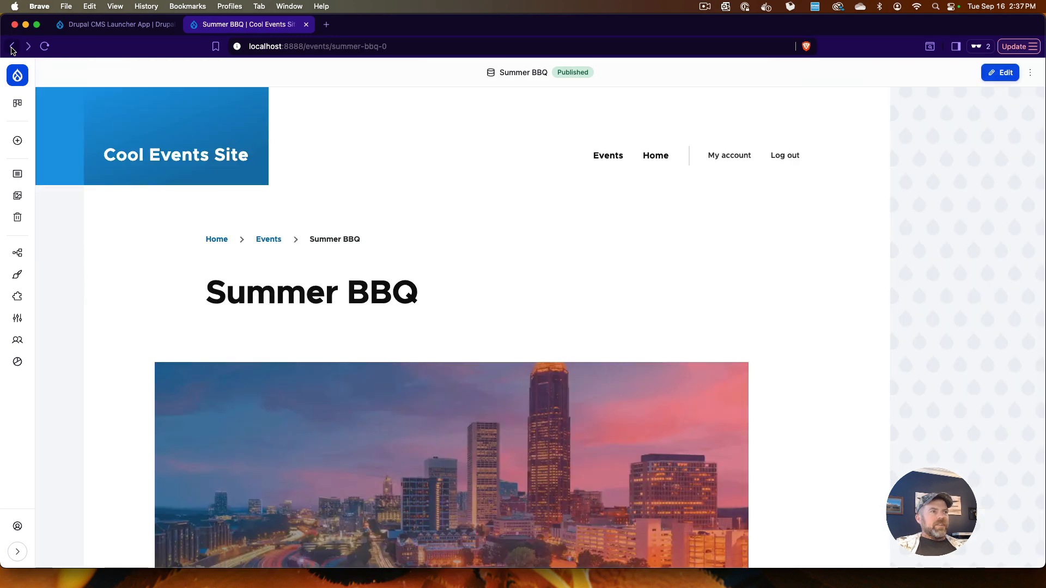
{"action": "left_click", "coordinate": [12, 47]}
{"action": "scroll", "coordinate": [479, 372], "scroll_direction": "up", "scroll_amount": 10}
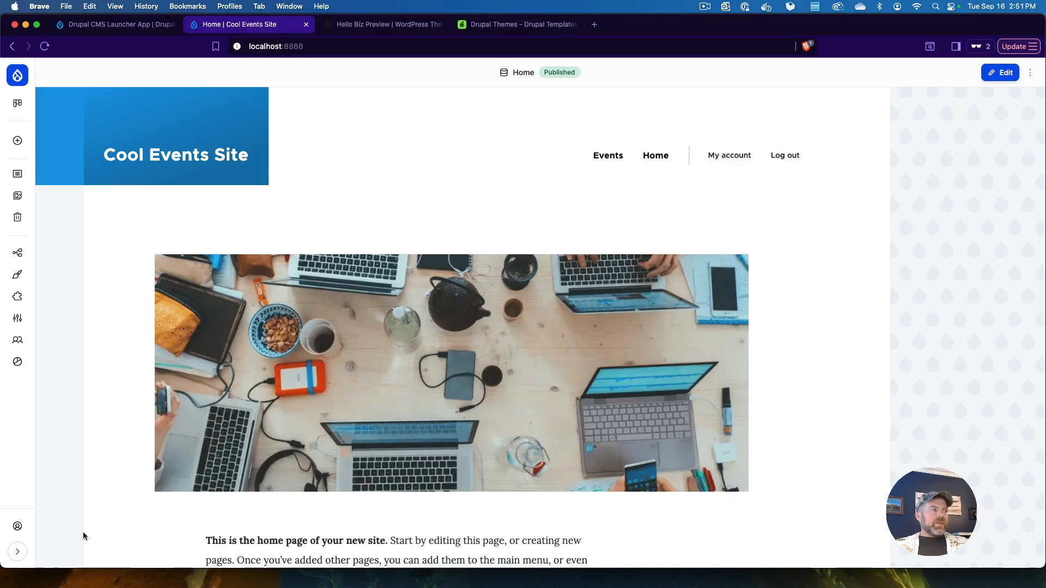
- Expand the administration sidebar to show its labels, display the Create options and look over the home page's Latest section
{"action": "left_click", "coordinate": [17, 551]}
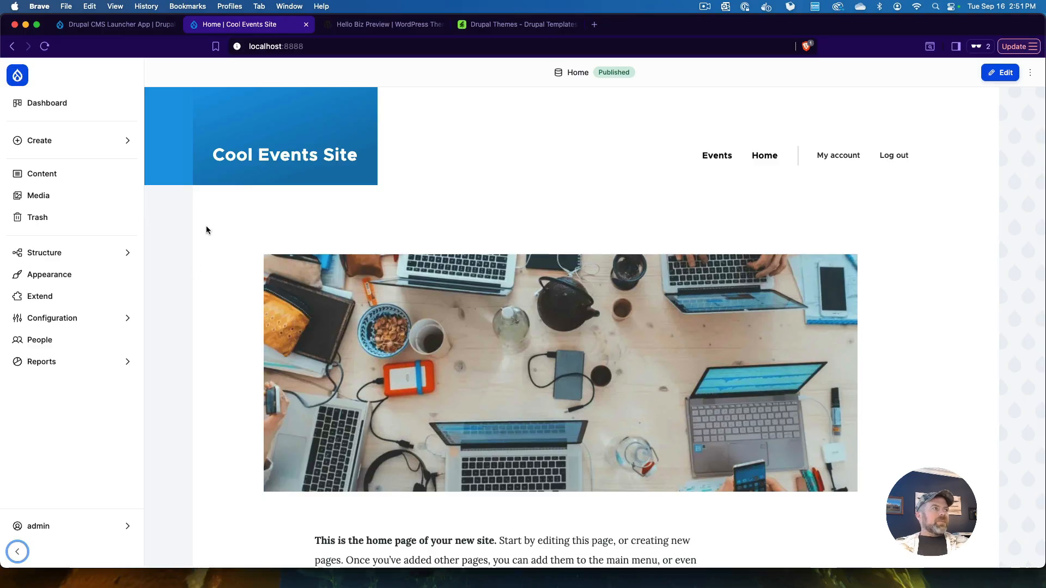
{"action": "left_click", "coordinate": [122, 148]}
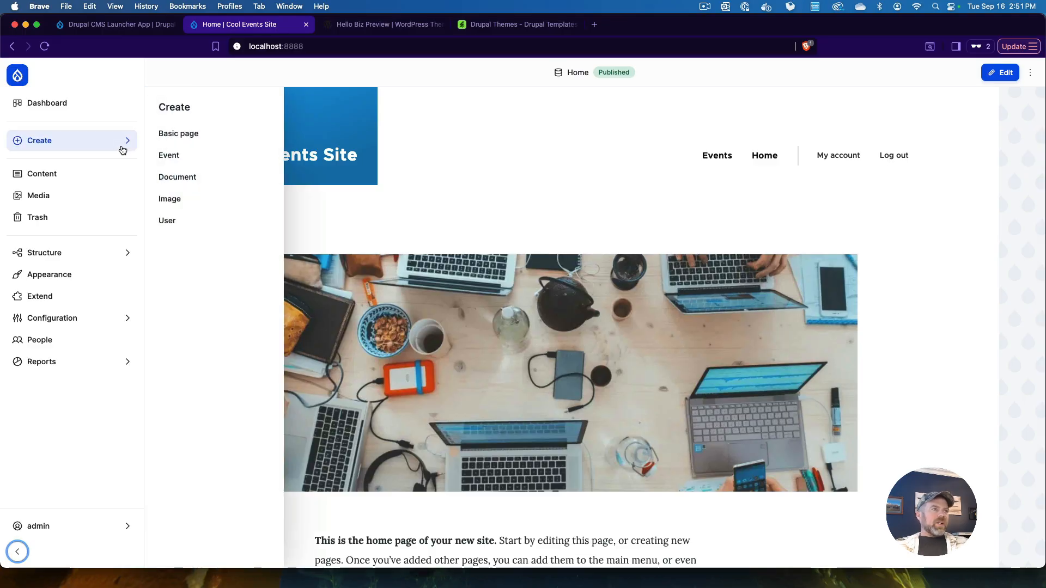
{"action": "scroll", "coordinate": [512, 250], "scroll_direction": "down", "scroll_amount": 5}
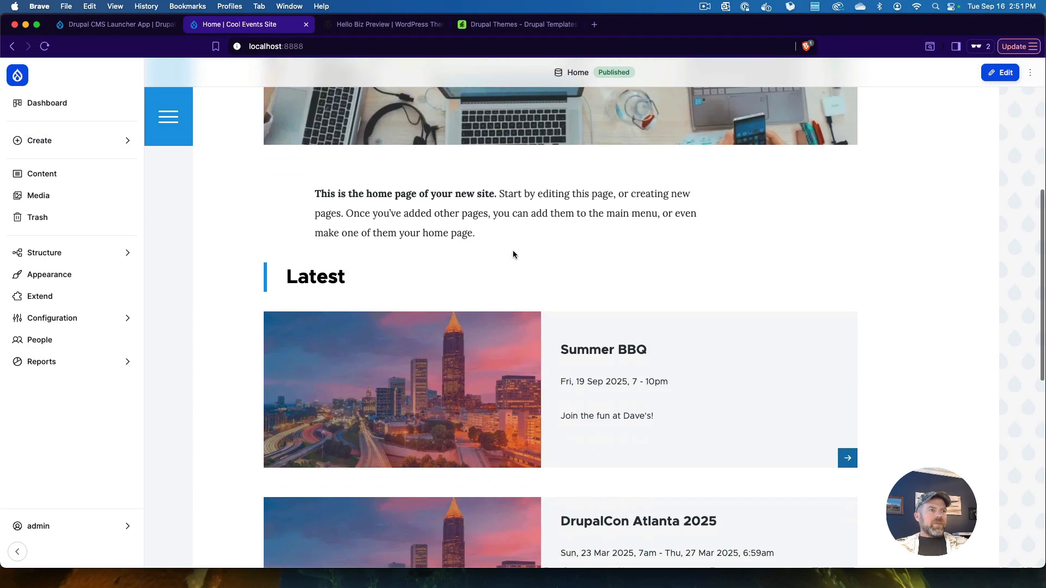
{"action": "scroll", "coordinate": [512, 252], "scroll_direction": "up", "scroll_amount": 10}
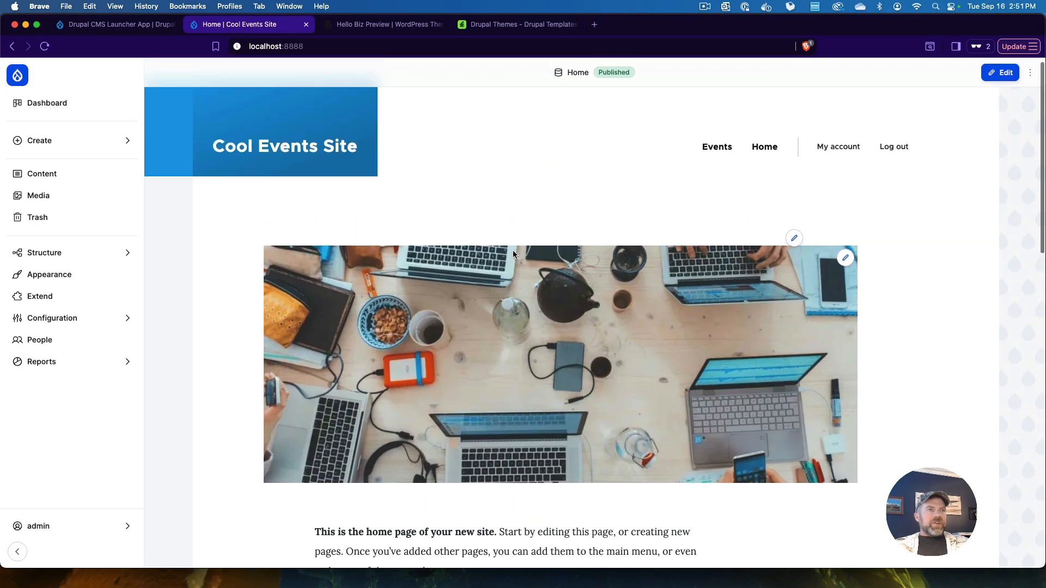
- Go to the site's Events page and examine its header, Add an event link, Summer BBQ listing and footer
{"action": "left_click", "coordinate": [723, 147]}
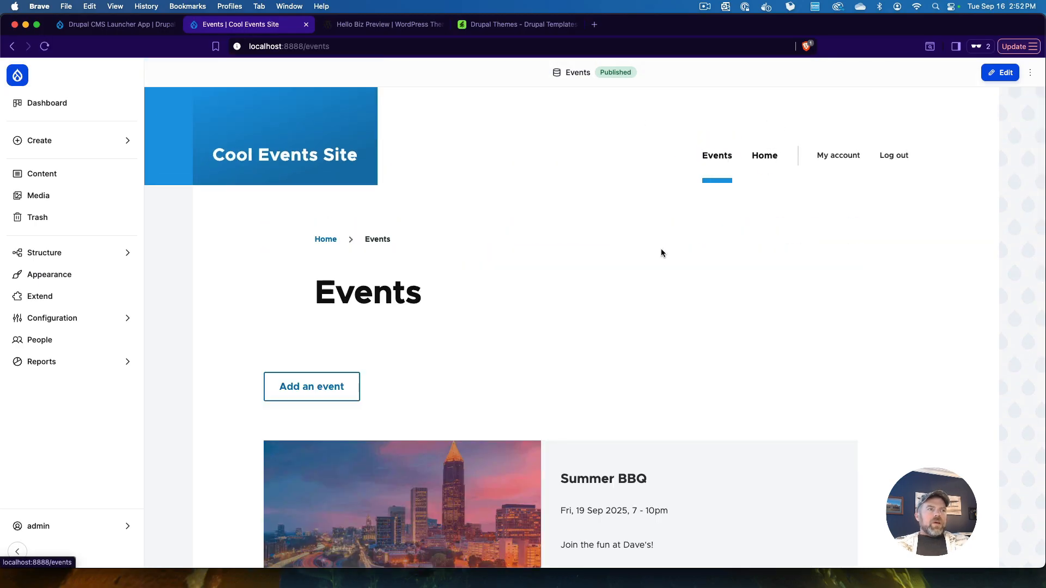
{"action": "scroll", "coordinate": [661, 251], "scroll_direction": "down", "scroll_amount": 3}
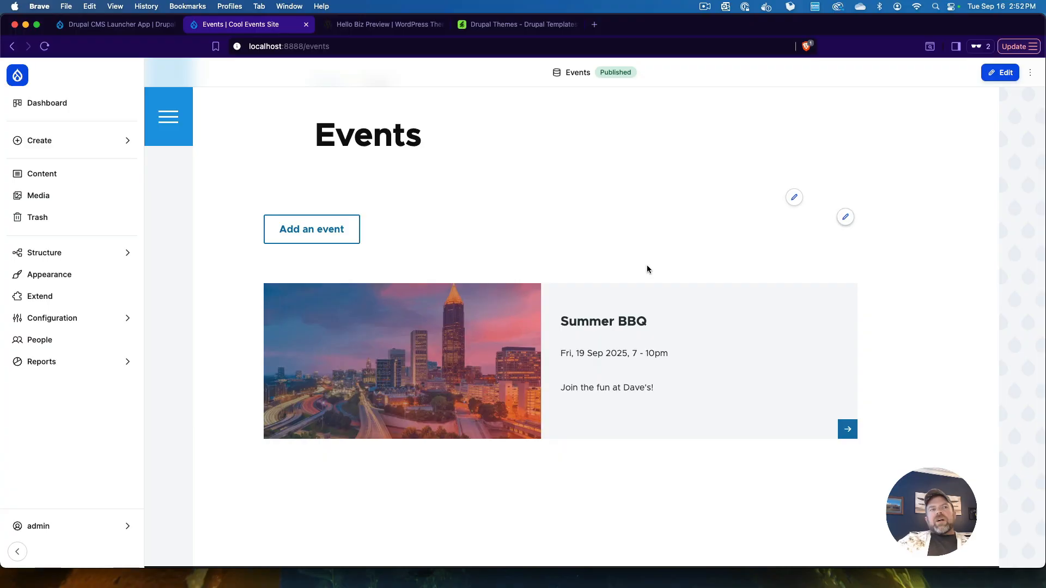
{"action": "scroll", "coordinate": [647, 270], "scroll_direction": "up", "scroll_amount": 3}
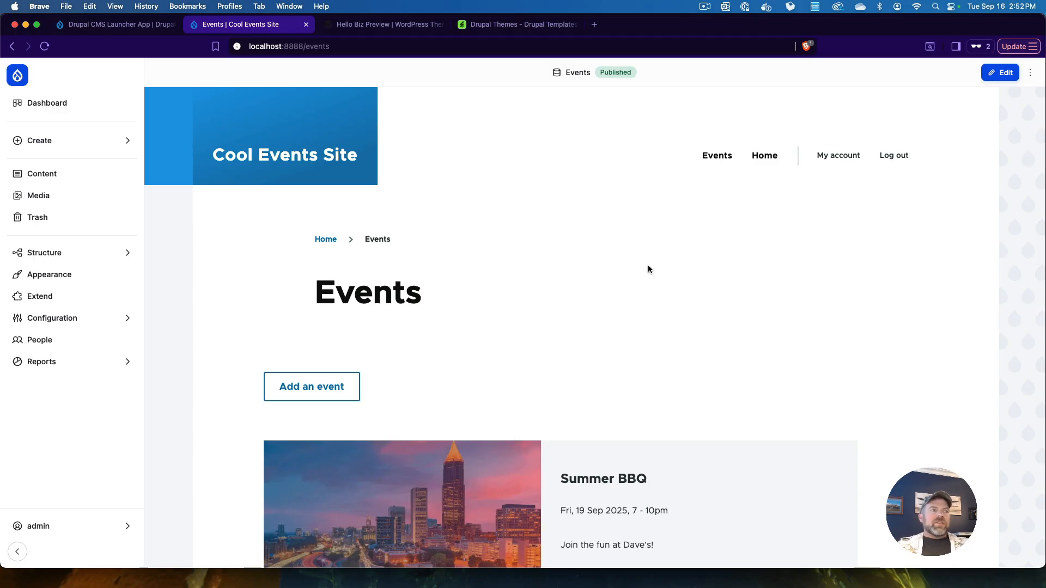
{"action": "scroll", "coordinate": [603, 299], "scroll_direction": "down", "scroll_amount": 1}
{"action": "scroll", "coordinate": [277, 145], "scroll_direction": "up", "scroll_amount": 1}
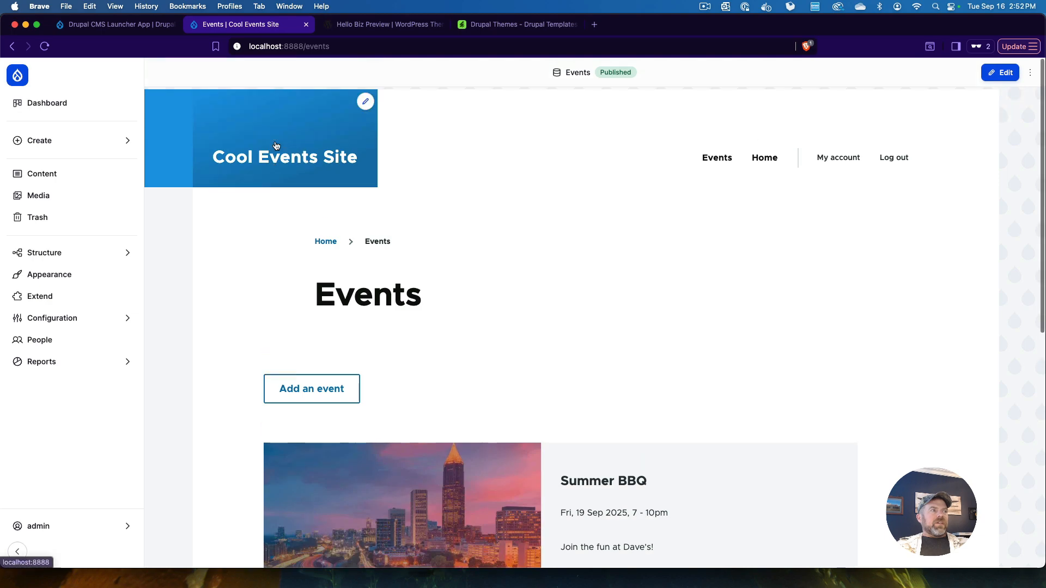
{"action": "scroll", "coordinate": [556, 298], "scroll_direction": "down", "scroll_amount": 5}
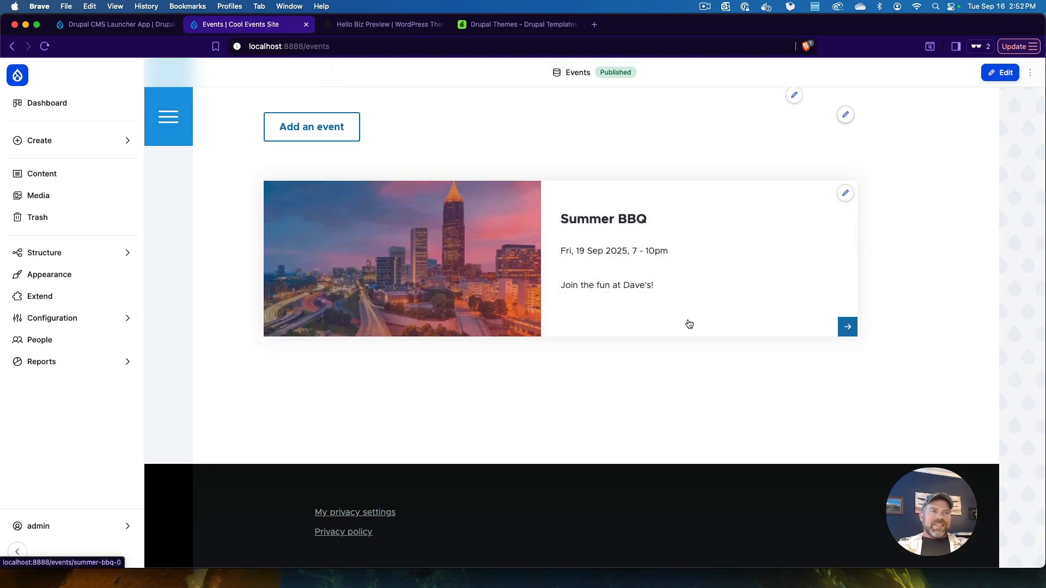
{"action": "scroll", "coordinate": [690, 324], "scroll_direction": "down", "scroll_amount": 1}
{"action": "scroll", "coordinate": [687, 323], "scroll_direction": "up", "scroll_amount": 6}
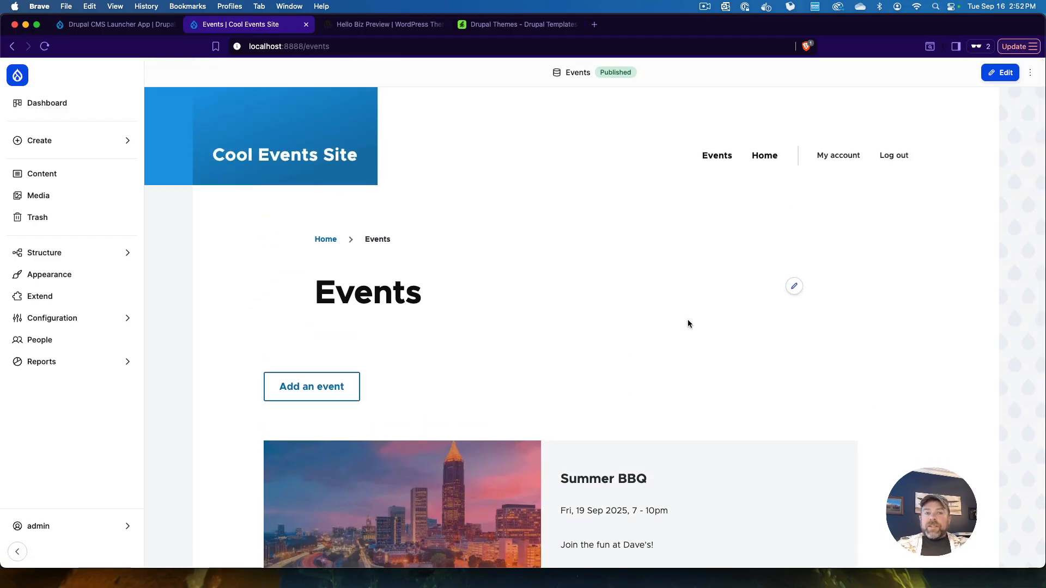
{"action": "scroll", "coordinate": [688, 324], "scroll_direction": "down", "scroll_amount": 5}
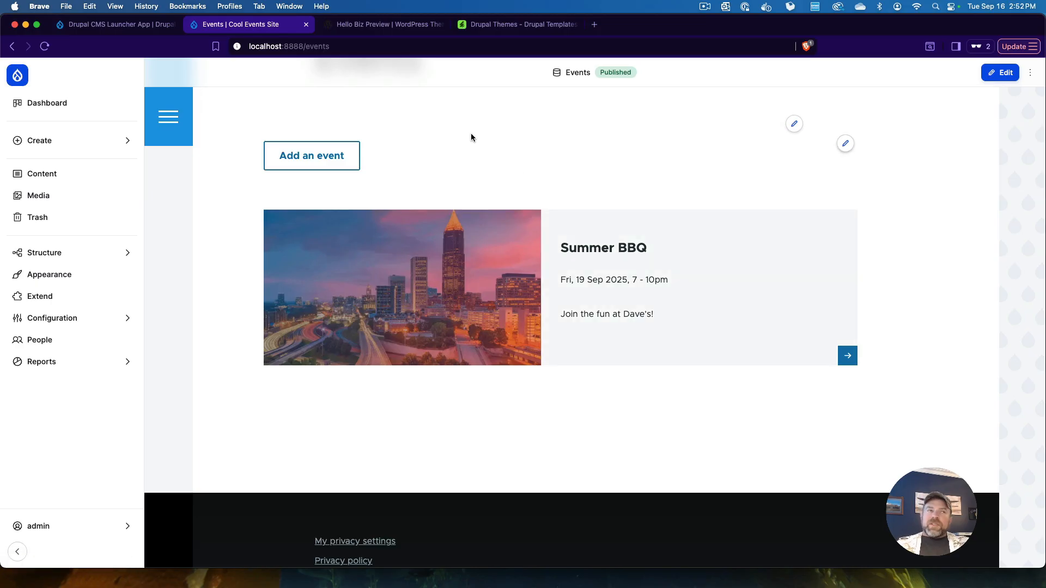
- Switch to the WordPress Hello Biz theme preview and go back to the WordPress theme directory
{"action": "left_click", "coordinate": [379, 25]}
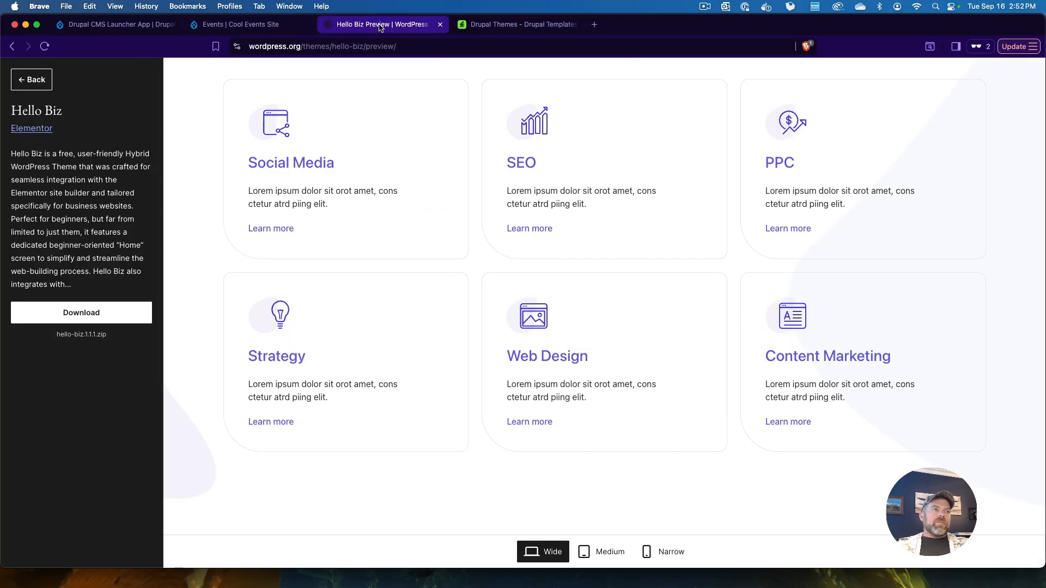
{"action": "scroll", "coordinate": [436, 227], "scroll_direction": "up", "scroll_amount": 15}
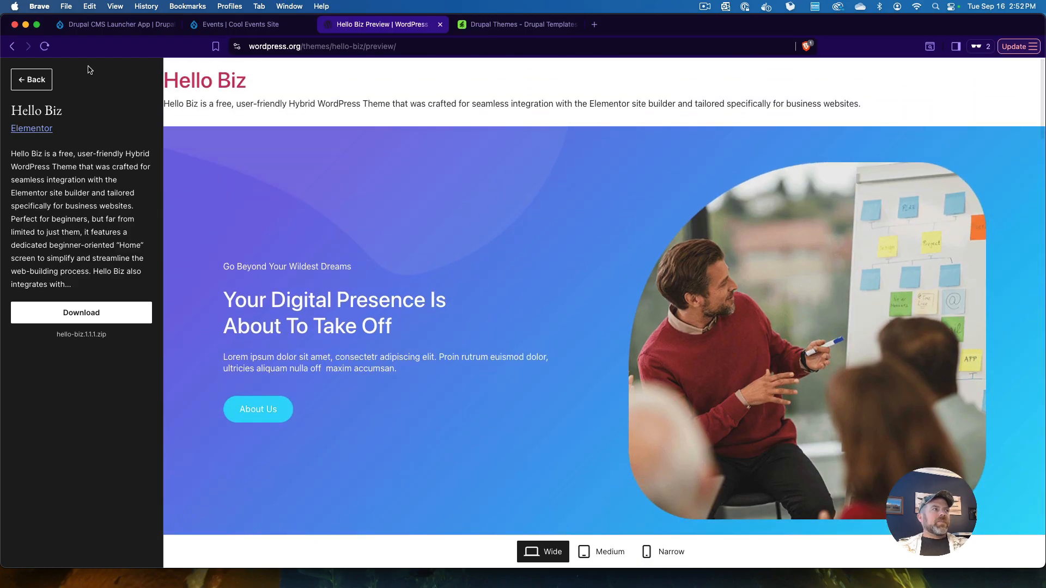
{"action": "left_click", "coordinate": [13, 47]}
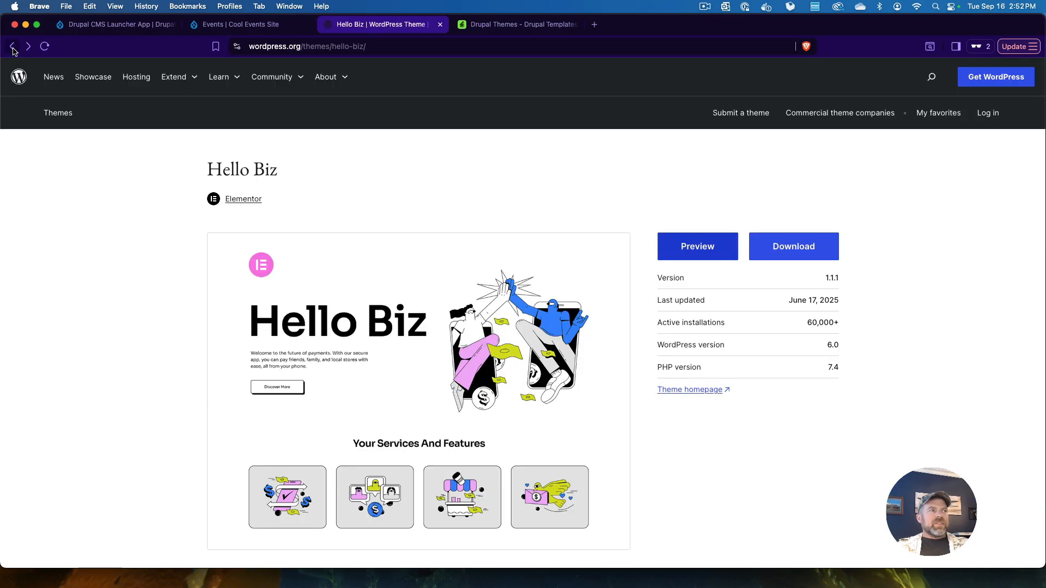
{"action": "left_click", "coordinate": [12, 47]}
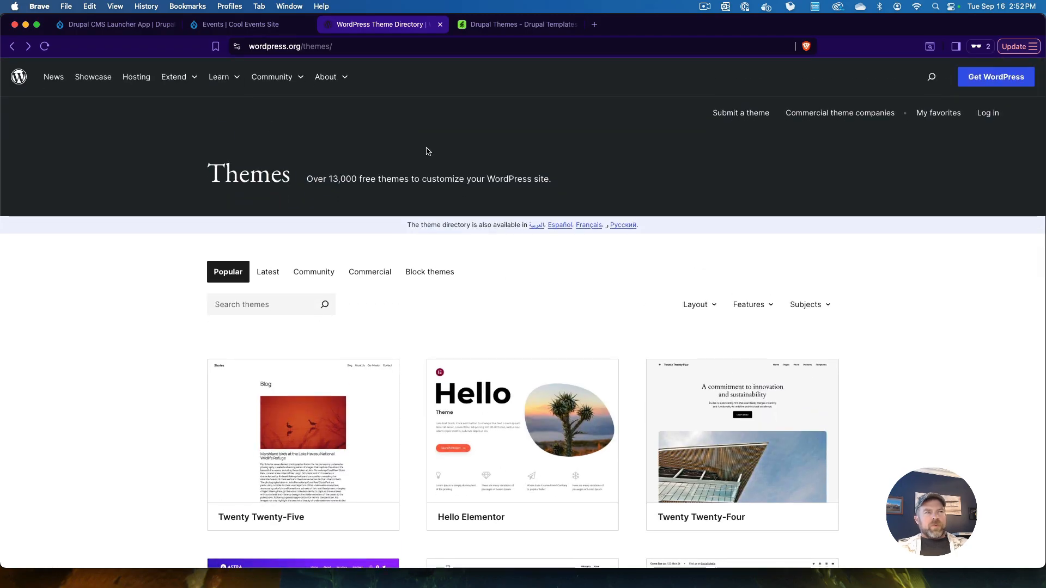
- Find the Hello Biz theme in the directory, open its preview and look through the demo page's hero, services and team sections
{"action": "scroll", "coordinate": [553, 298], "scroll_direction": "down", "scroll_amount": 10}
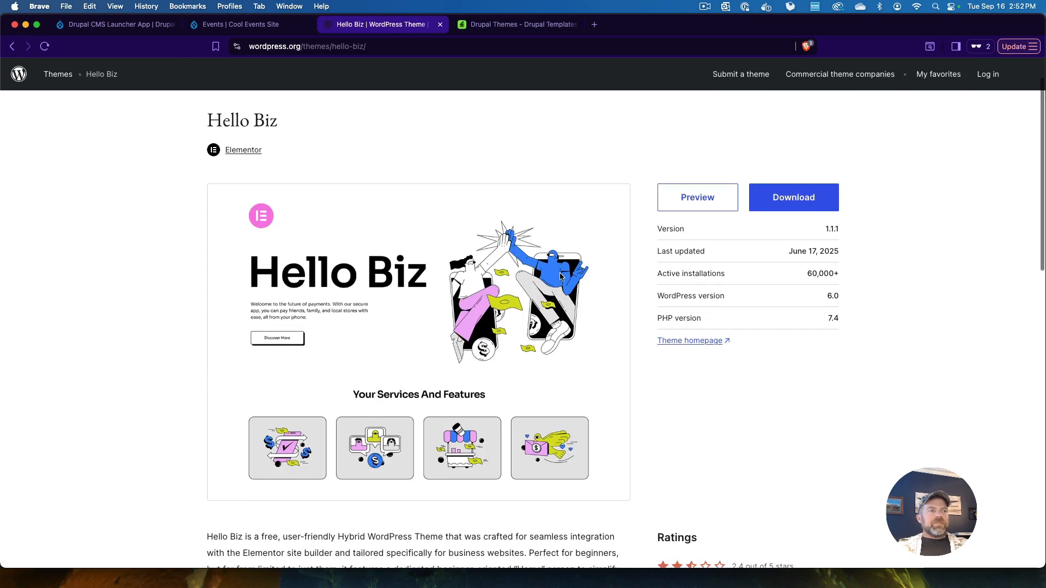
{"action": "left_click", "coordinate": [680, 211]}
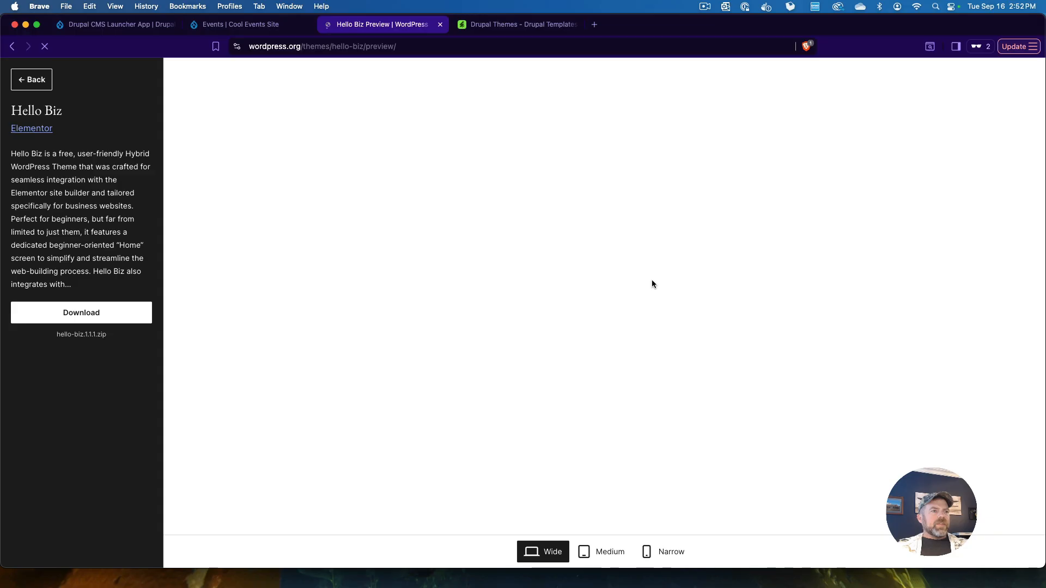
{"action": "scroll", "coordinate": [652, 282], "scroll_direction": "down", "scroll_amount": 10}
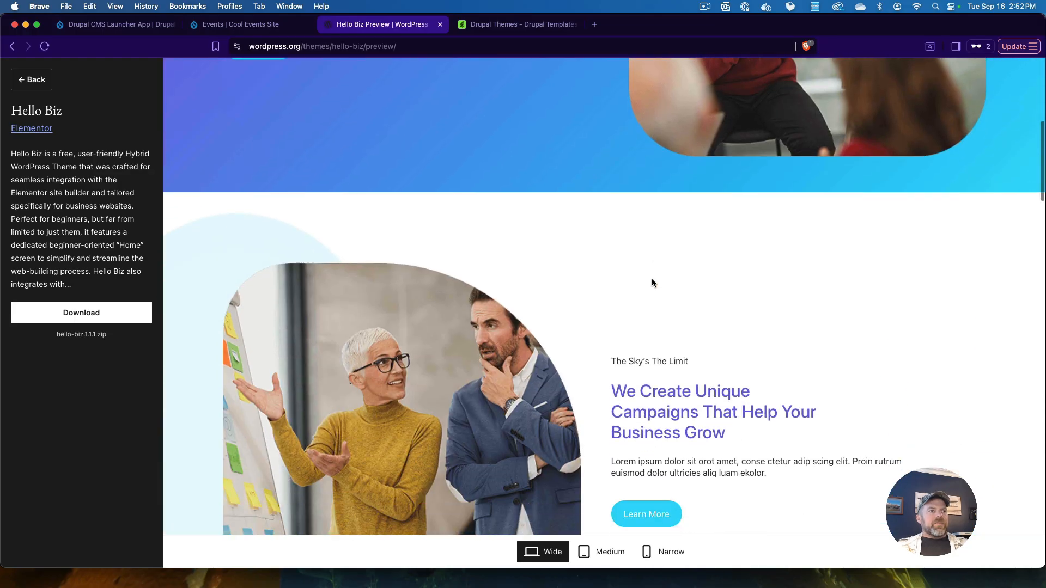
{"action": "scroll", "coordinate": [652, 283], "scroll_direction": "up", "scroll_amount": 3}
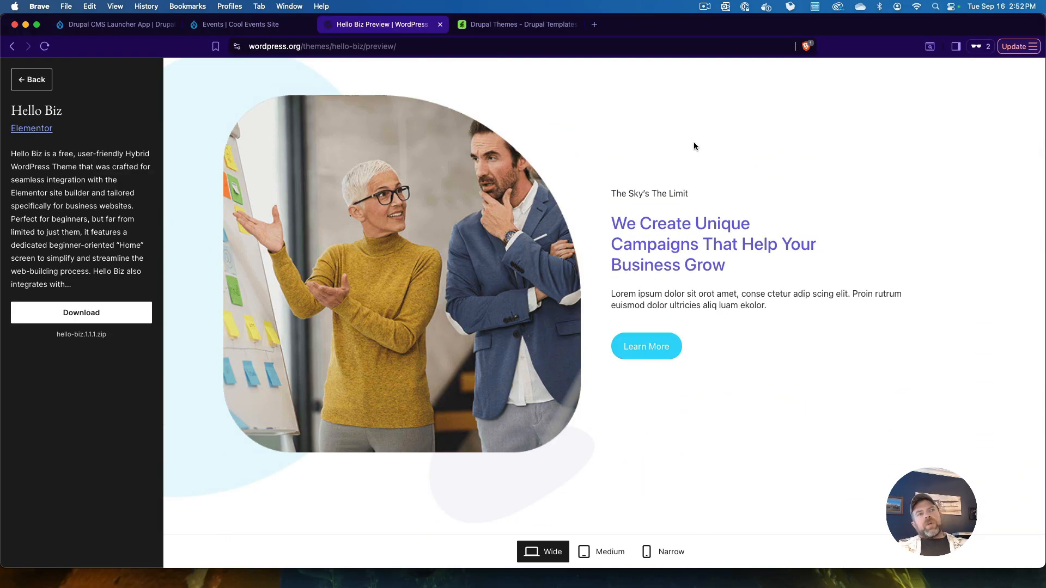
{"action": "scroll", "coordinate": [607, 236], "scroll_direction": "down", "scroll_amount": 10}
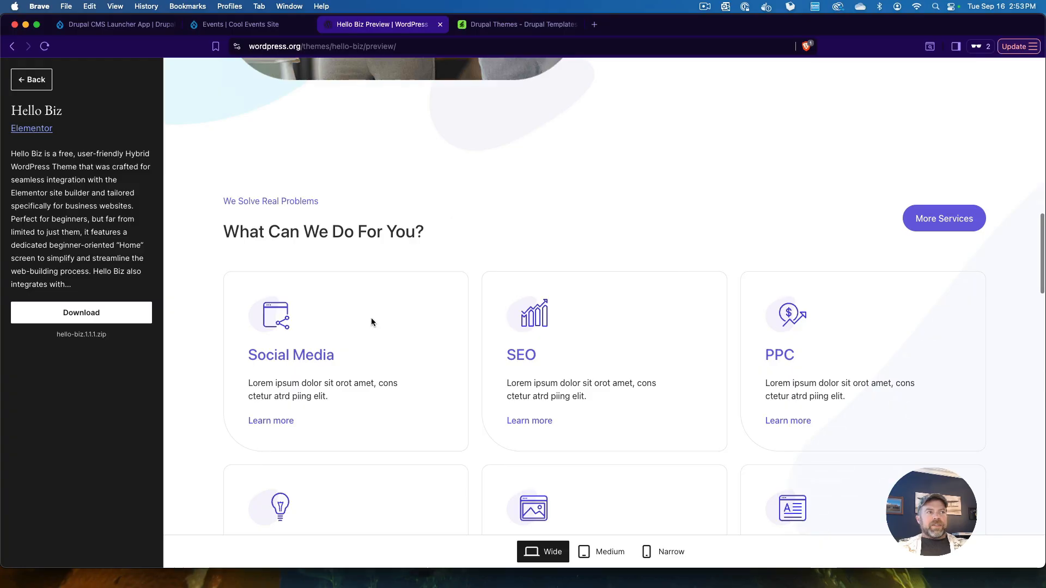
{"action": "scroll", "coordinate": [677, 325], "scroll_direction": "down", "scroll_amount": 10}
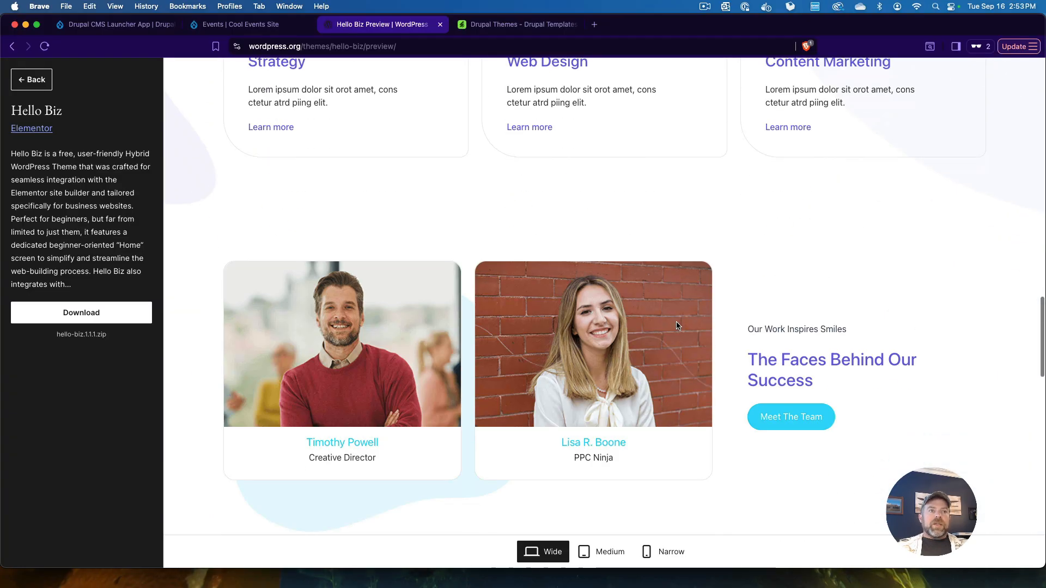
{"action": "scroll", "coordinate": [691, 362], "scroll_direction": "up", "scroll_amount": 20}
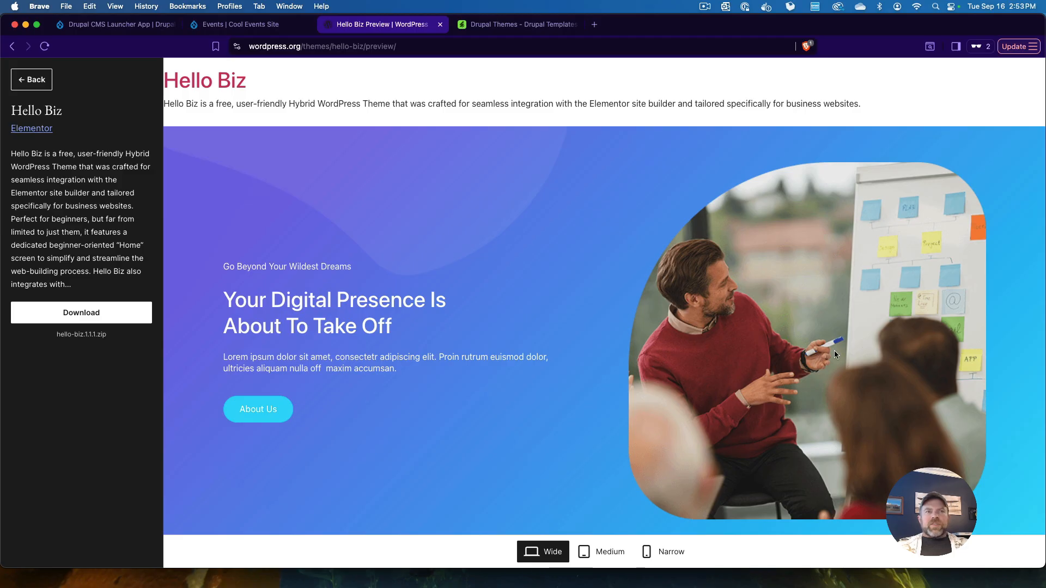
- Review the Hello Biz demo page's layout again, down through its client testimonials, logos and contact banner
{"action": "scroll", "coordinate": [650, 341], "scroll_direction": "down", "scroll_amount": 12}
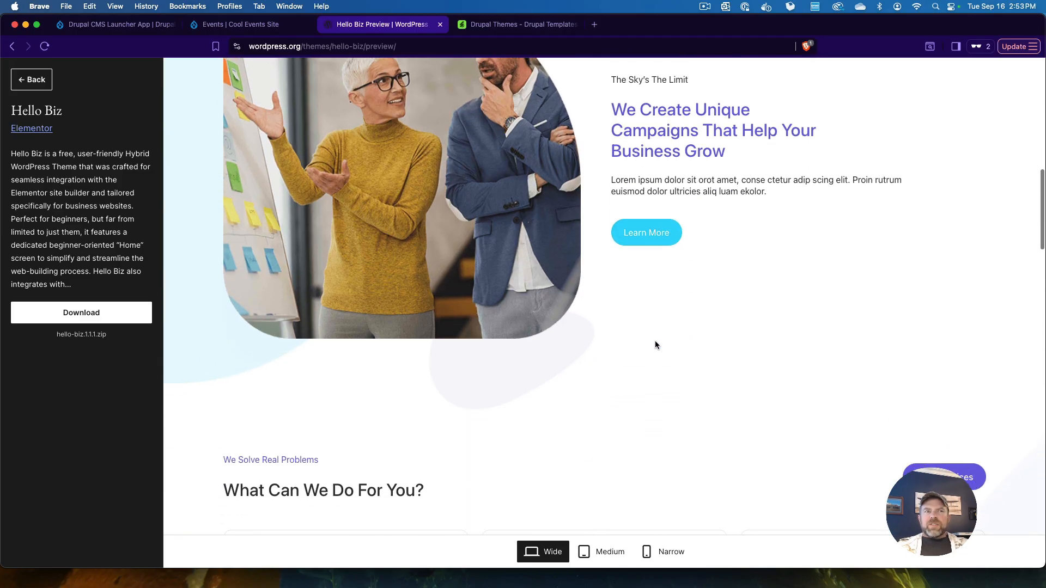
{"action": "scroll", "coordinate": [655, 342], "scroll_direction": "down", "scroll_amount": 10}
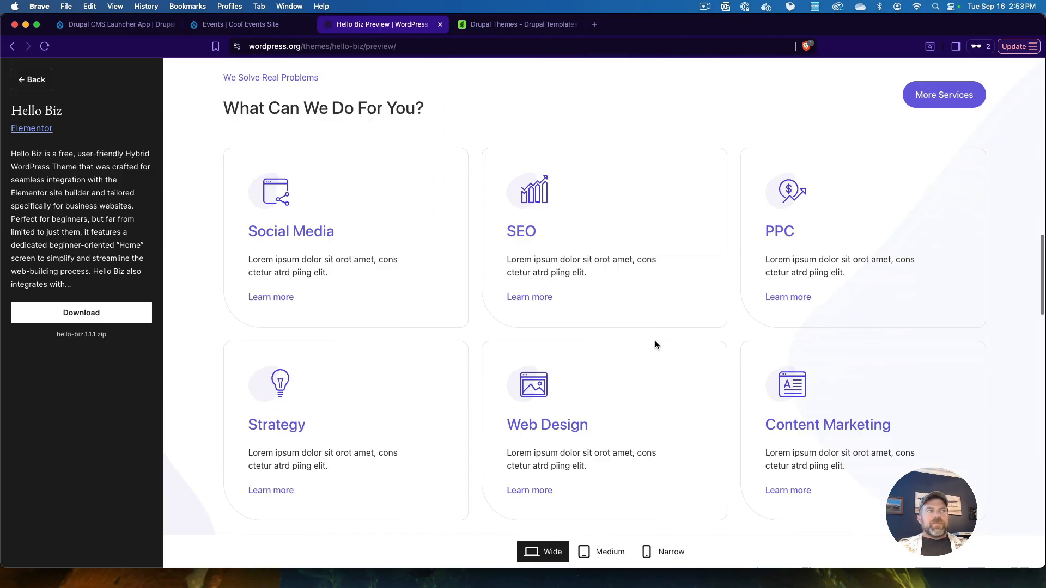
{"action": "scroll", "coordinate": [656, 345], "scroll_direction": "down", "scroll_amount": 7}
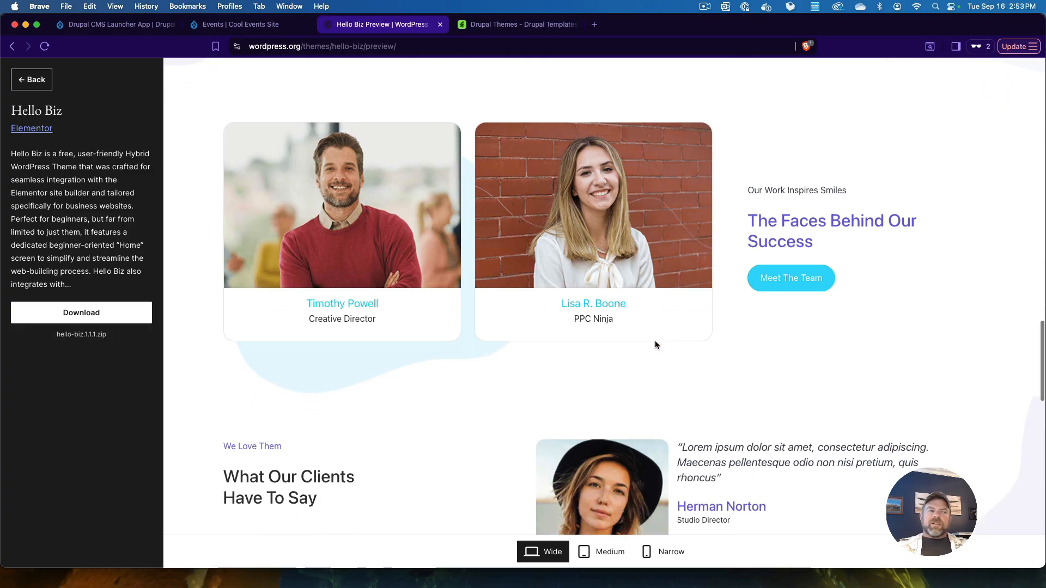
{"action": "scroll", "coordinate": [655, 344], "scroll_direction": "down", "scroll_amount": 4}
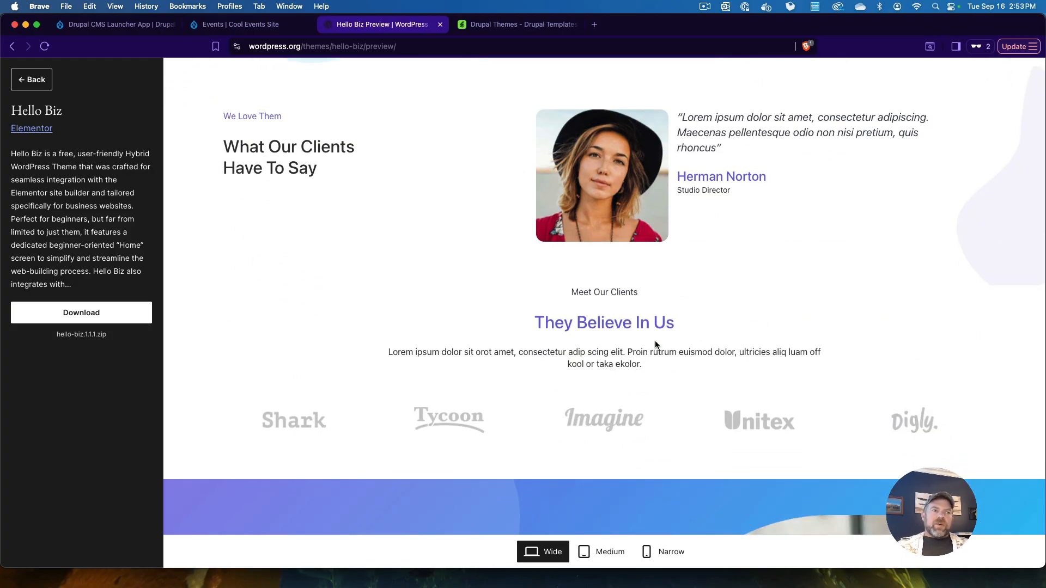
{"action": "scroll", "coordinate": [672, 372], "scroll_direction": "down", "scroll_amount": 8}
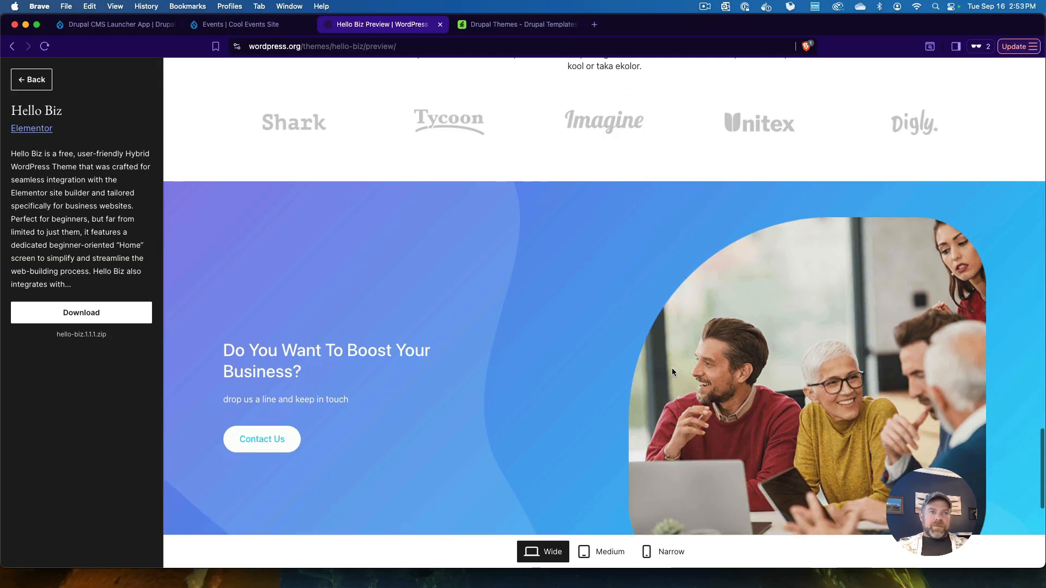
{"action": "scroll", "coordinate": [667, 365], "scroll_direction": "up", "scroll_amount": 18}
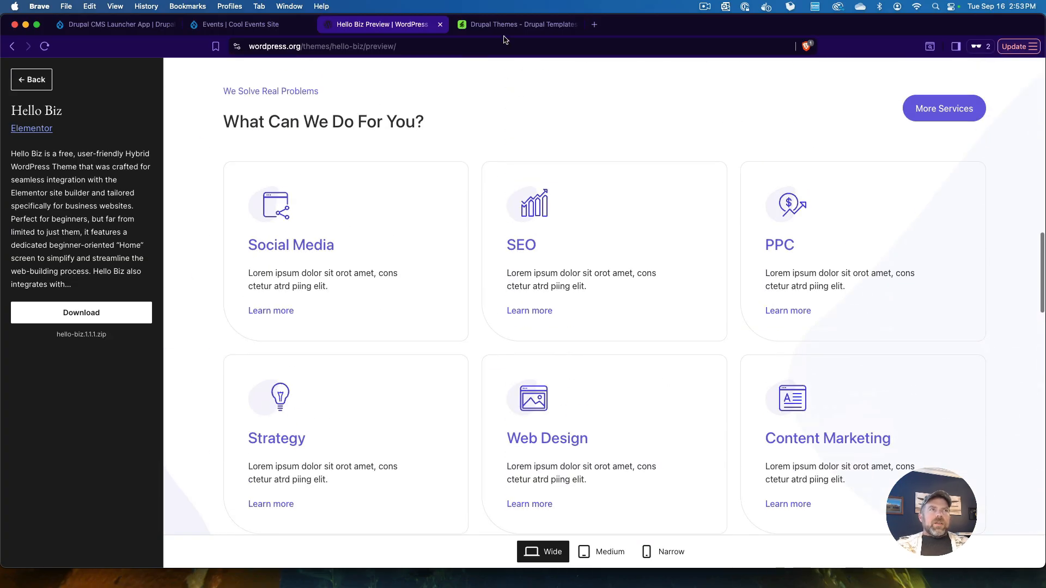
- Switch to ThemeForest's Drupal Themes and Templates page, browse the bestsellers and open the Jango multipurpose theme's details
{"action": "left_click", "coordinate": [499, 25]}
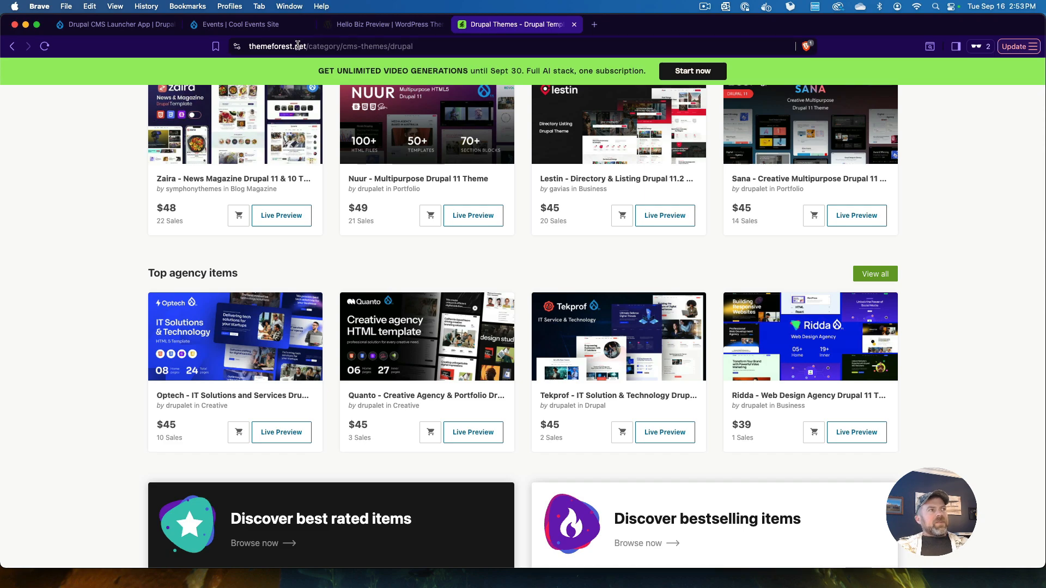
{"action": "scroll", "coordinate": [523, 201], "scroll_direction": "up", "scroll_amount": 15}
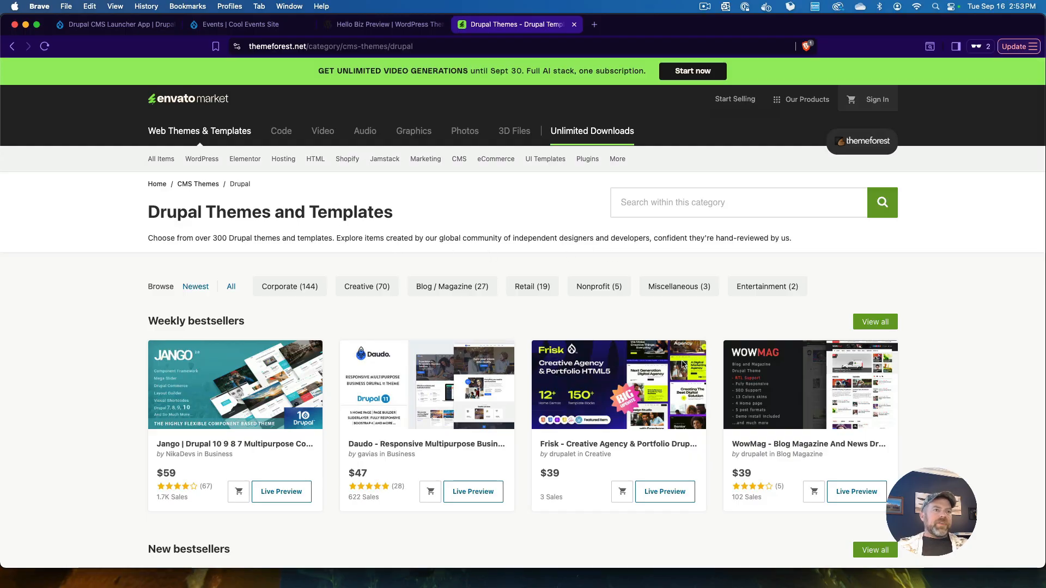
{"action": "scroll", "coordinate": [621, 397], "scroll_direction": "down", "scroll_amount": 5}
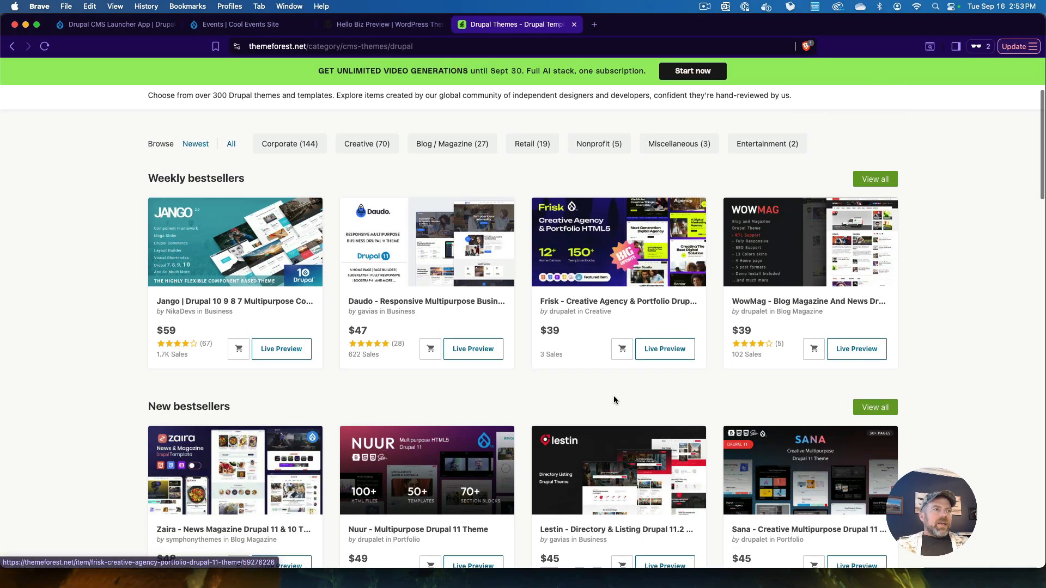
{"action": "left_click", "coordinate": [249, 255]}
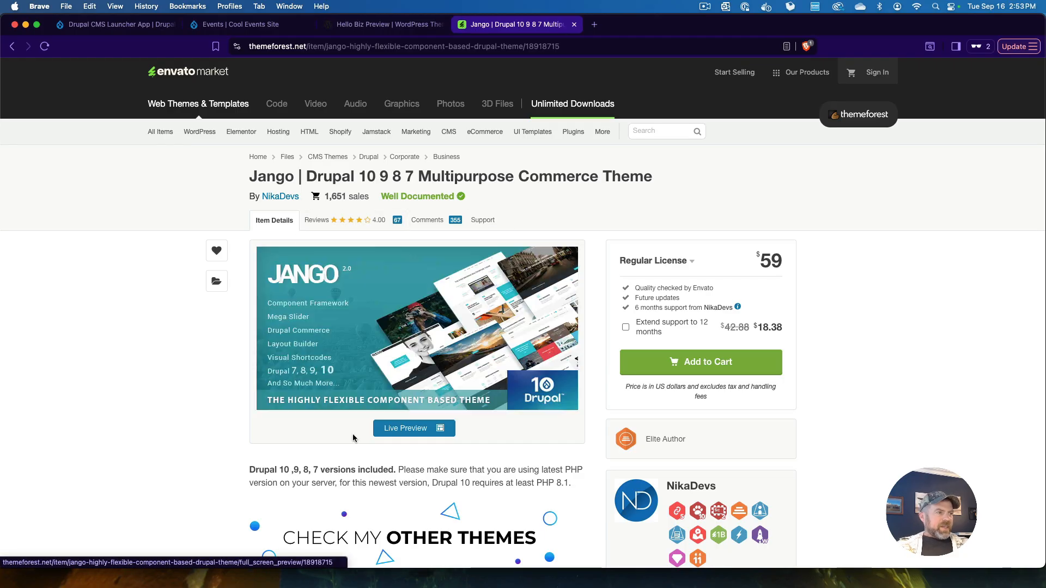
- Open the Jango theme's live preview, and return to the Cool Events Site home page to review its banner, intro text and Latest section
{"action": "left_click_drag", "start_coordinate": [395, 471], "coordinate": [274, 472]}
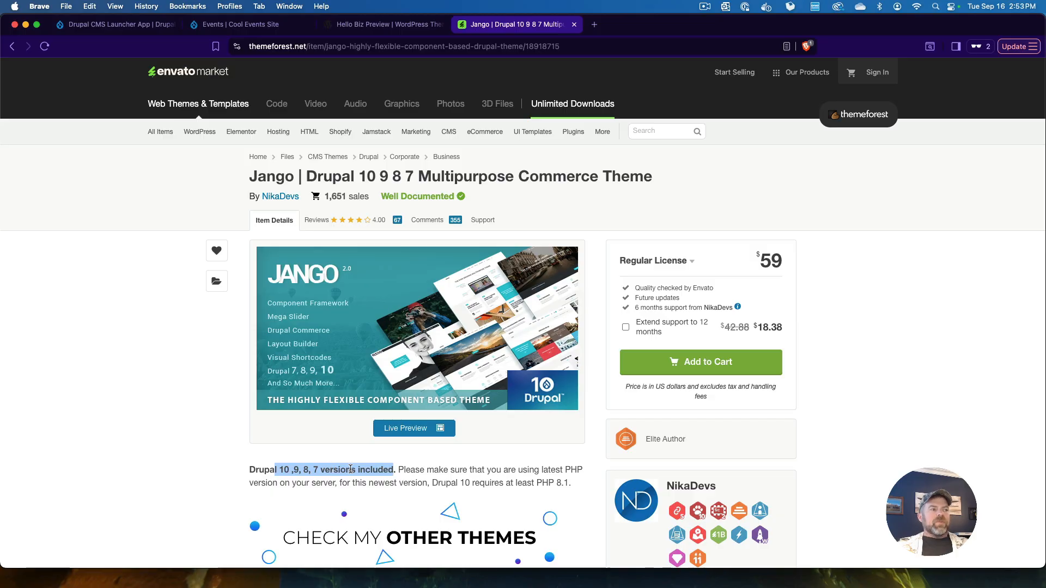
{"action": "left_click", "coordinate": [408, 428]}
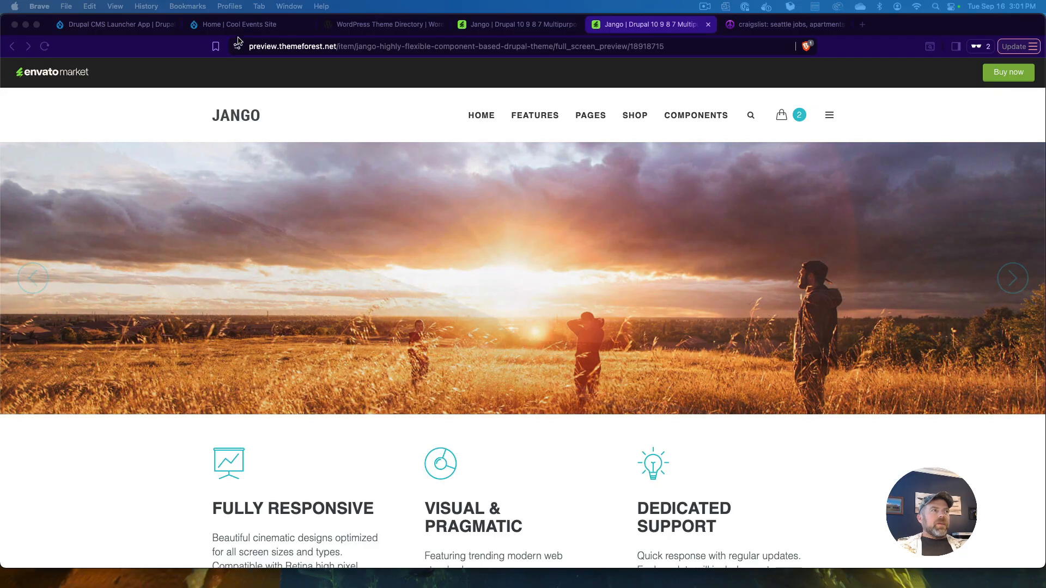
{"action": "left_click", "coordinate": [233, 25]}
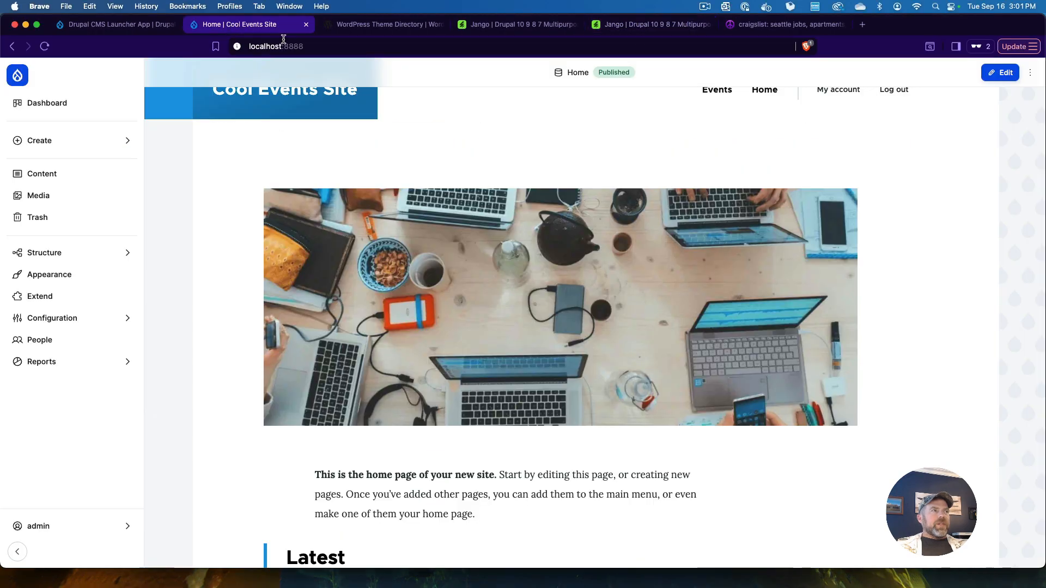
{"action": "scroll", "coordinate": [540, 240], "scroll_direction": "up", "scroll_amount": 2}
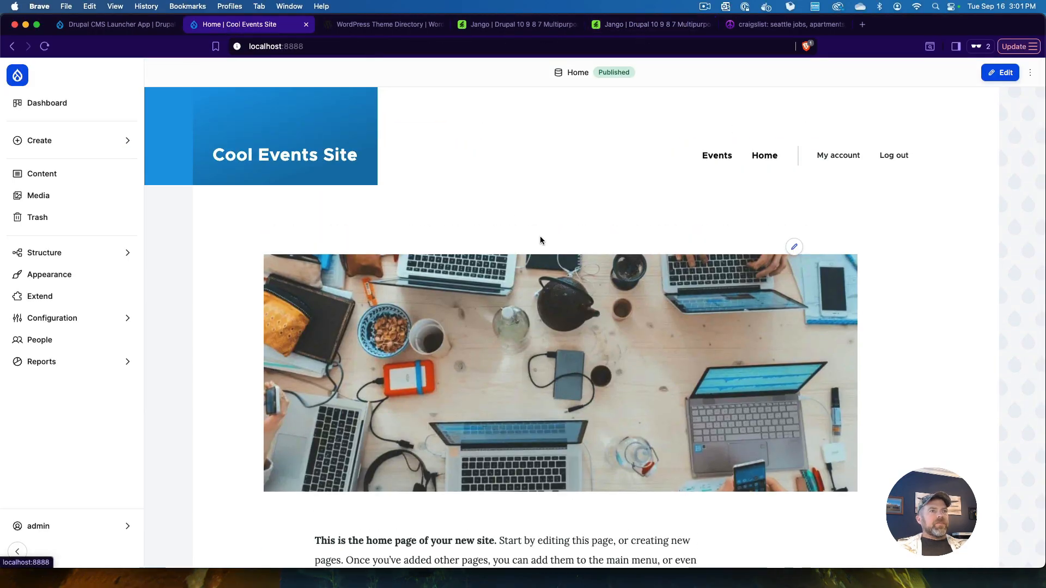
{"action": "scroll", "coordinate": [541, 240], "scroll_direction": "down", "scroll_amount": 5}
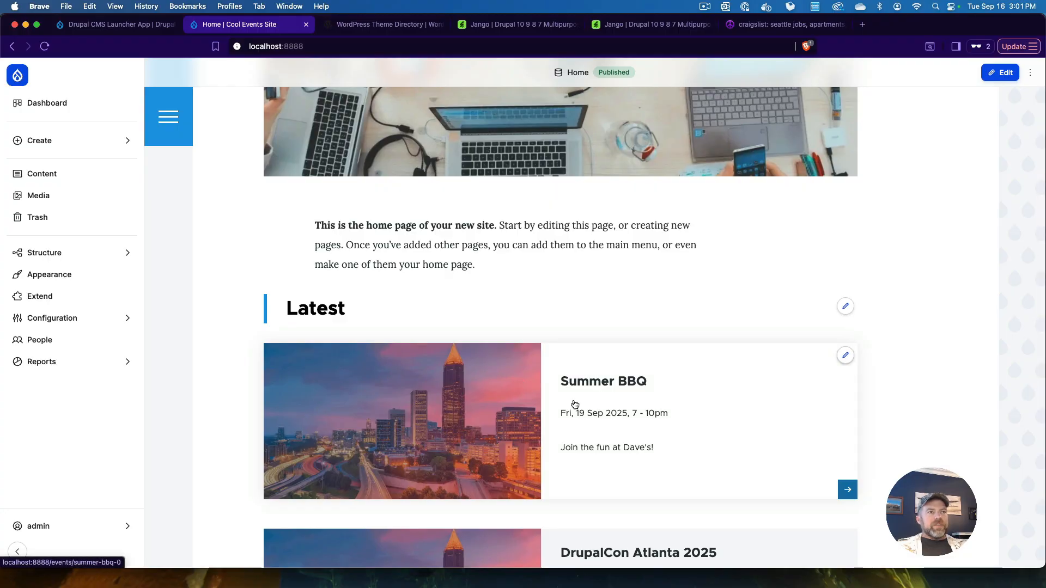
{"action": "scroll", "coordinate": [575, 405], "scroll_direction": "up", "scroll_amount": 4}
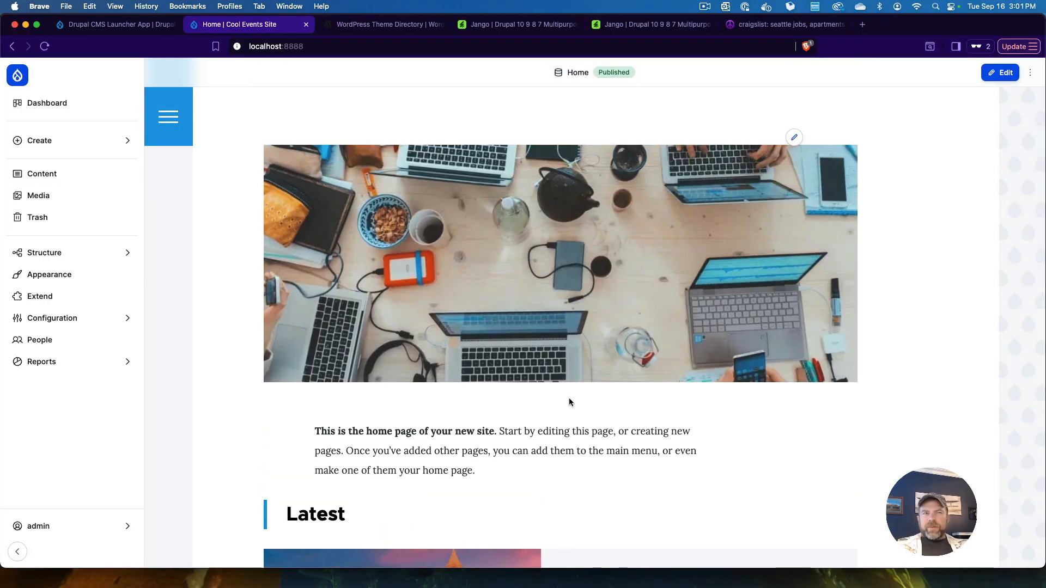
{"action": "left_click_drag", "start_coordinate": [479, 473], "coordinate": [327, 446]}
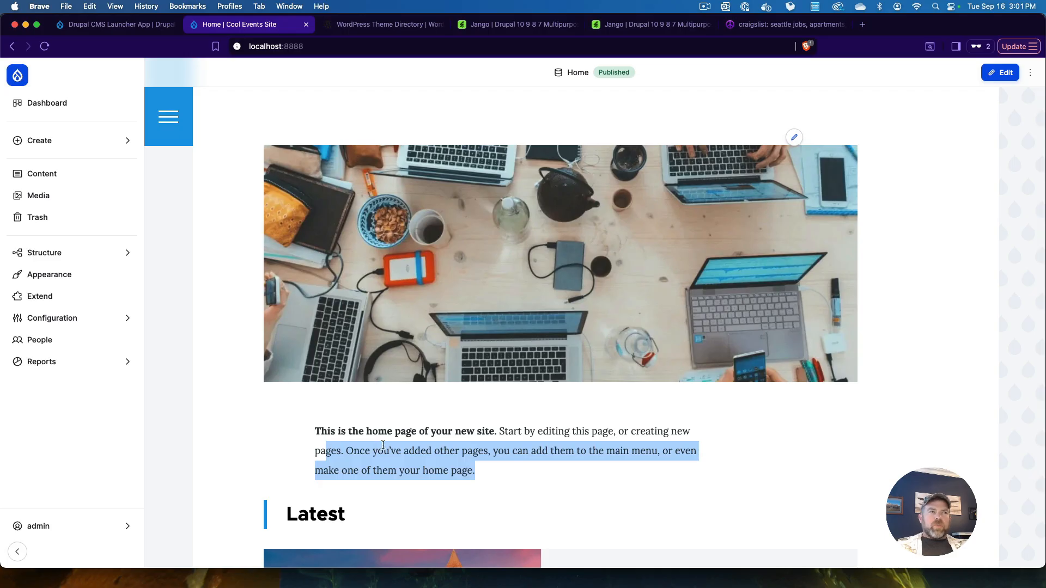
- Switch to the Jango theme preview and look through its feature blocks, services and main features sections
{"action": "left_click", "coordinate": [666, 25]}
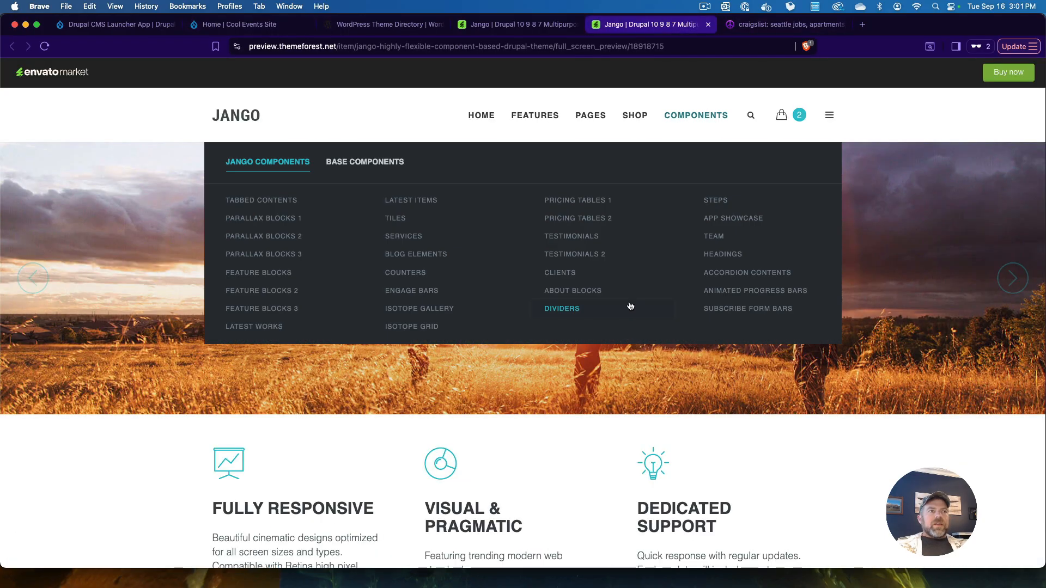
{"action": "scroll", "coordinate": [566, 434], "scroll_direction": "down", "scroll_amount": 5}
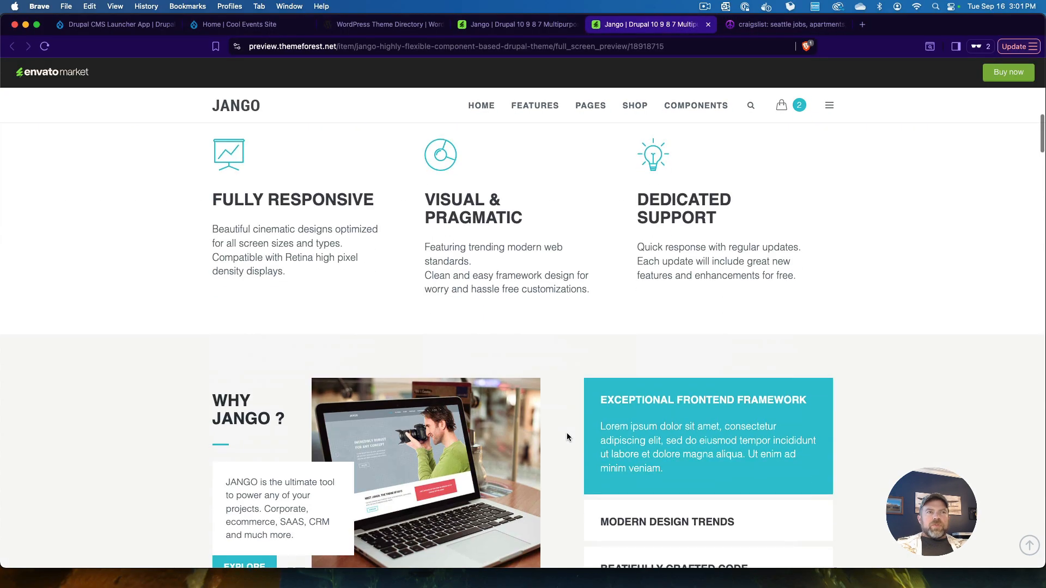
{"action": "scroll", "coordinate": [567, 432], "scroll_direction": "down", "scroll_amount": 15}
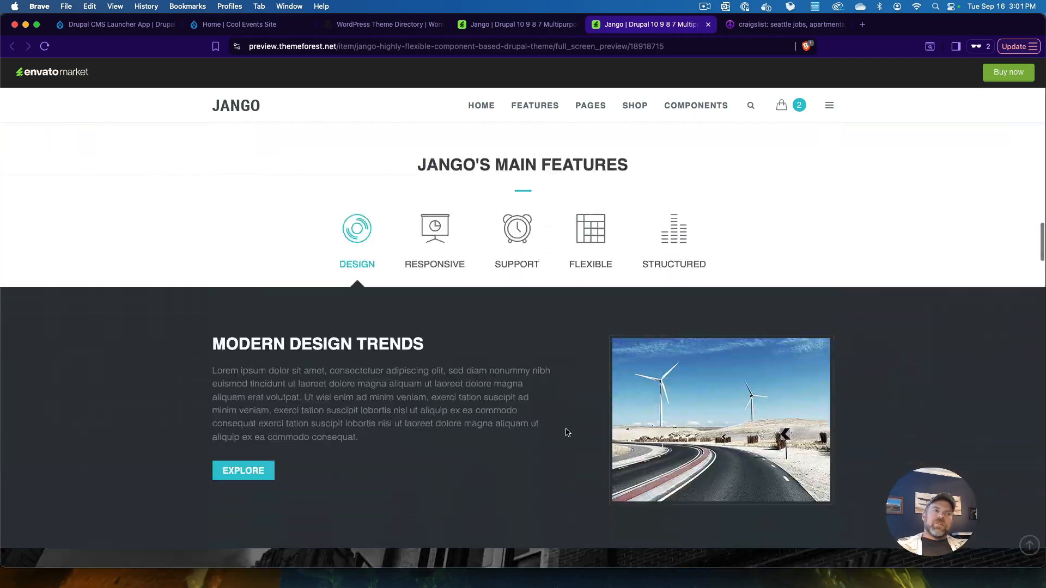
{"action": "scroll", "coordinate": [567, 433], "scroll_direction": "up", "scroll_amount": 10}
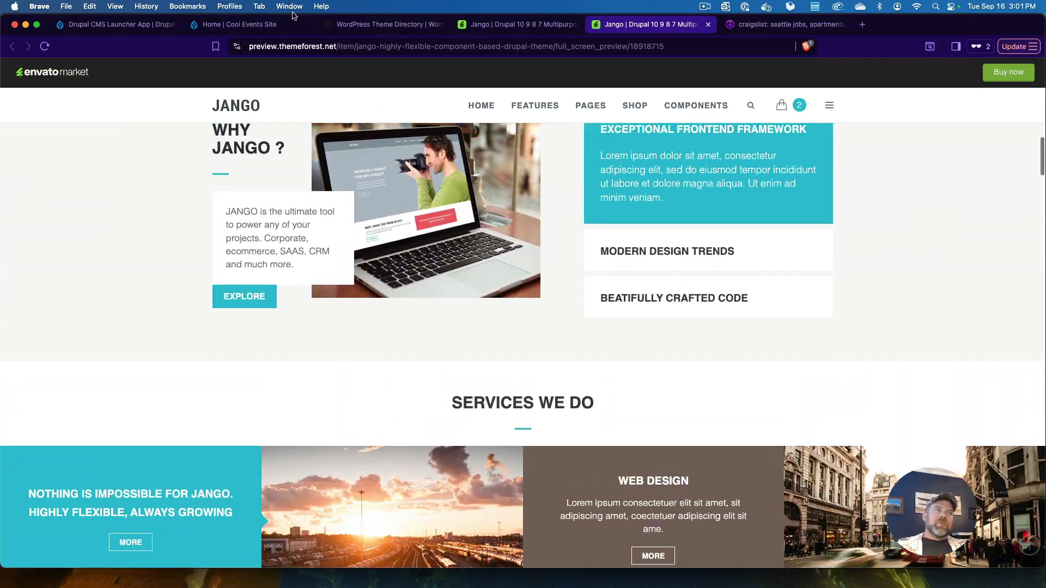
- Return to the Cool Events Site home page and compare its header, banner image and Latest event cards
{"action": "left_click", "coordinate": [256, 24]}
{"action": "left_click", "coordinate": [207, 267]}
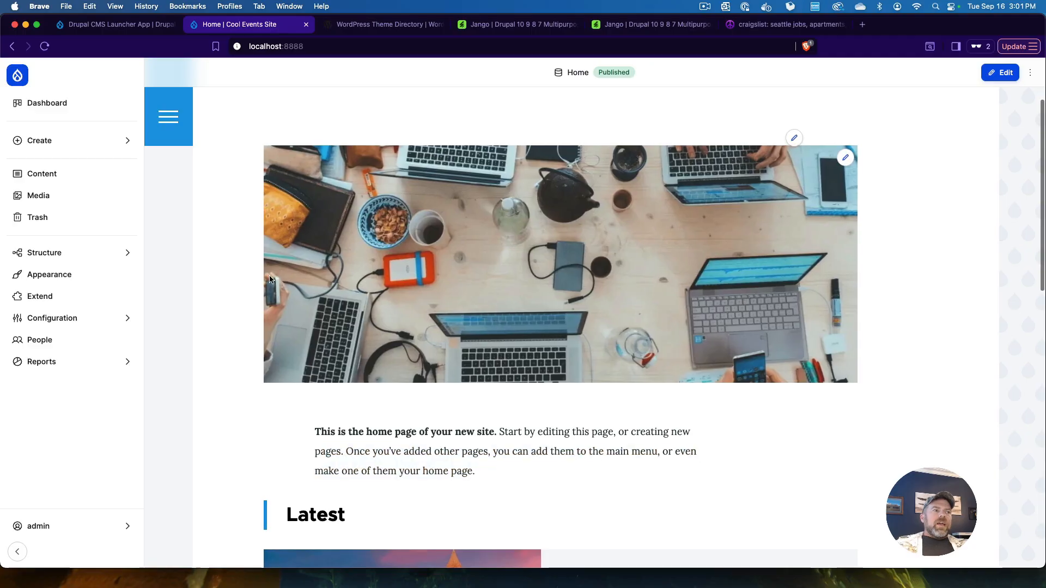
{"action": "scroll", "coordinate": [271, 279], "scroll_direction": "up", "scroll_amount": 3}
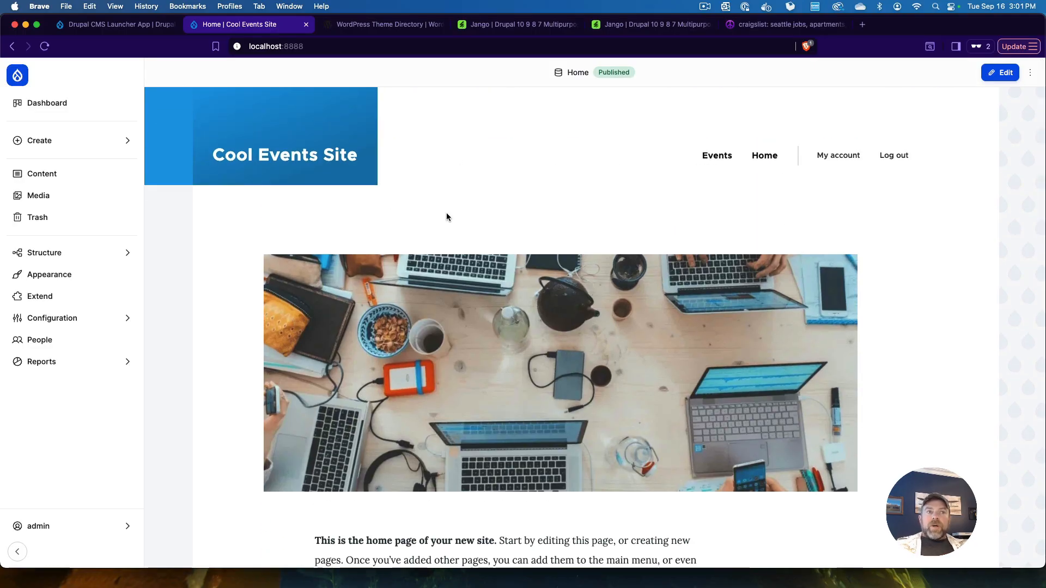
{"action": "scroll", "coordinate": [575, 250], "scroll_direction": "down", "scroll_amount": 8}
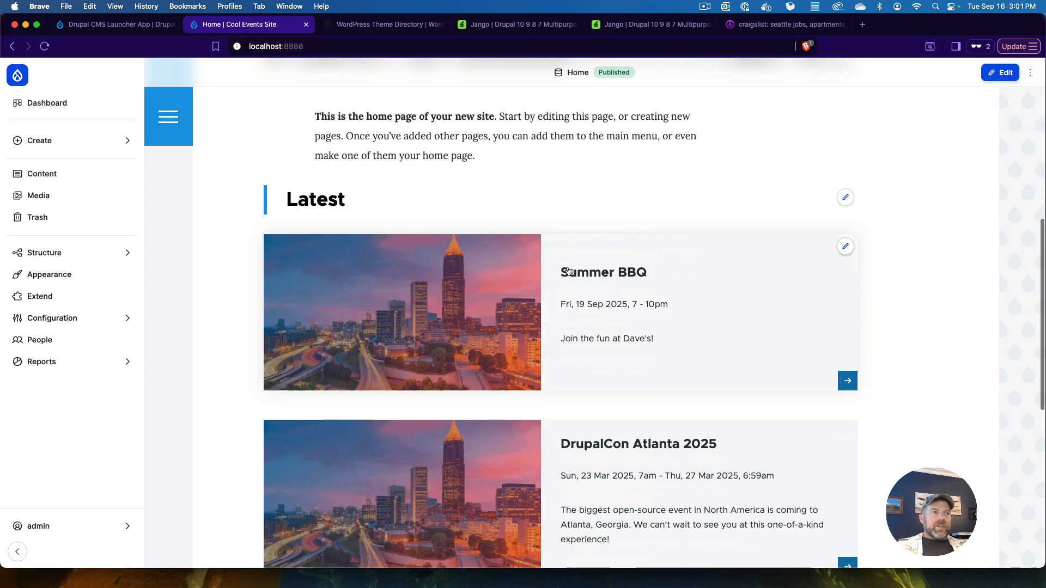
{"action": "scroll", "coordinate": [572, 283], "scroll_direction": "down", "scroll_amount": 1}
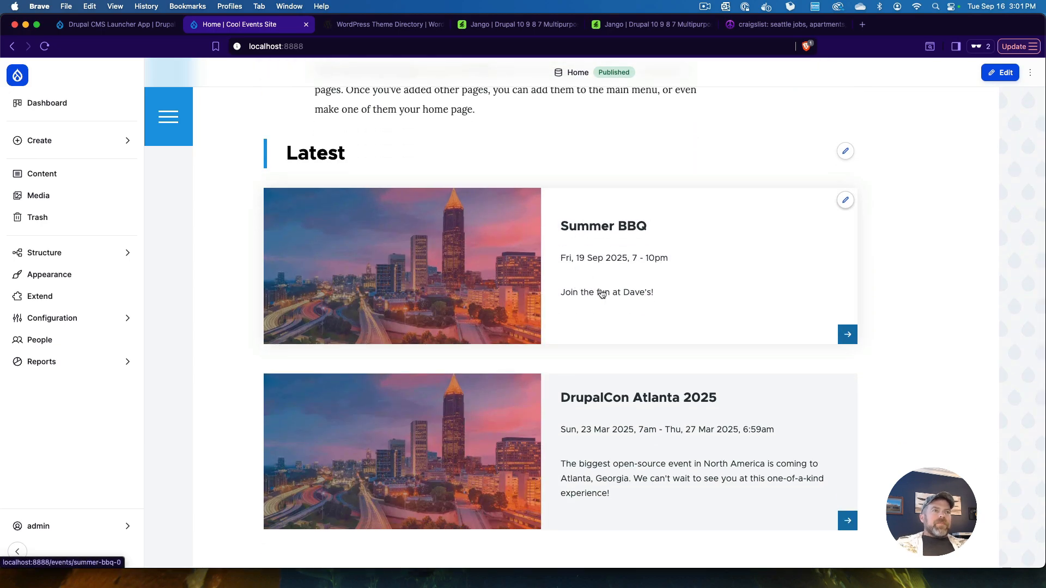
{"action": "scroll", "coordinate": [644, 283], "scroll_direction": "up", "scroll_amount": 1}
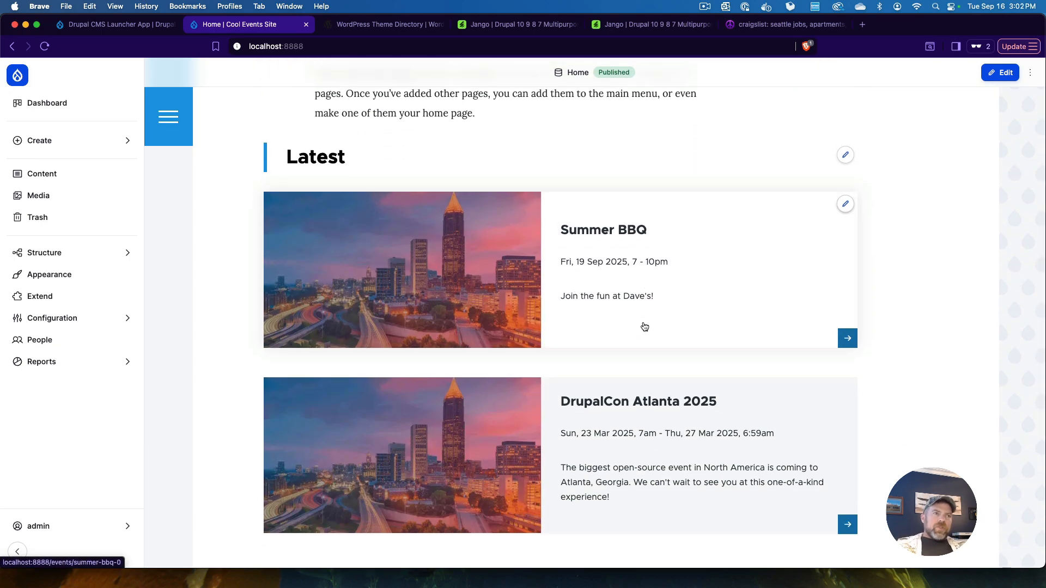
{"action": "scroll", "coordinate": [636, 326], "scroll_direction": "up", "scroll_amount": 9}
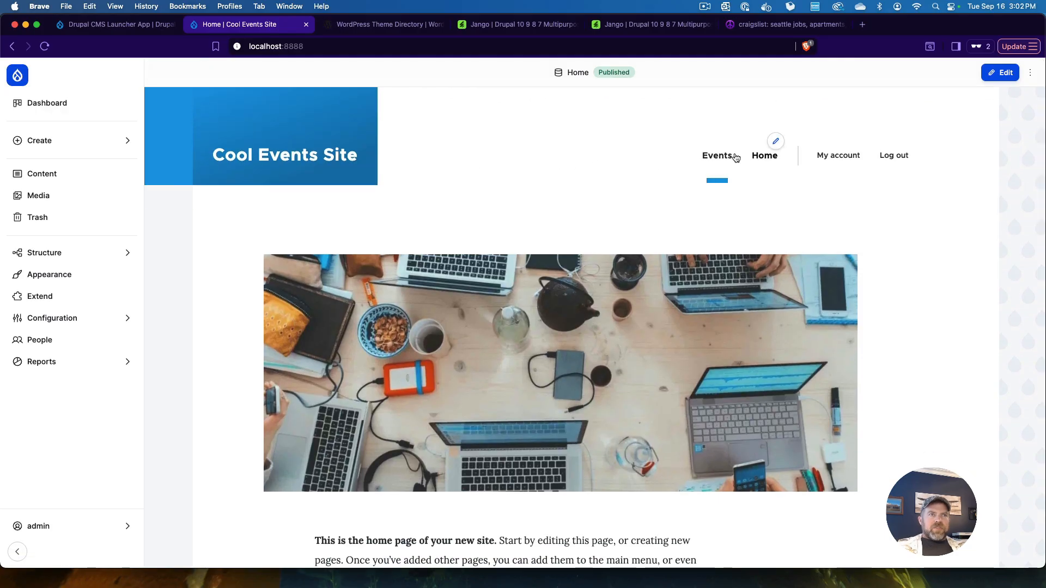
- Open the site's Events page and look over its heading, event-adding option and Summer BBQ listing
{"action": "left_click", "coordinate": [718, 157]}
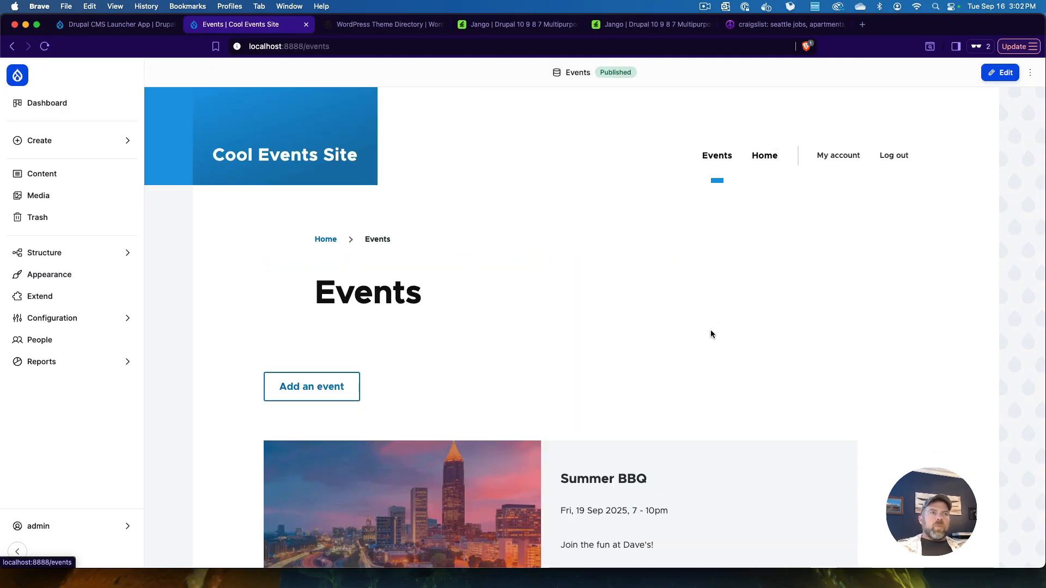
{"action": "scroll", "coordinate": [709, 335], "scroll_direction": "down", "scroll_amount": 3}
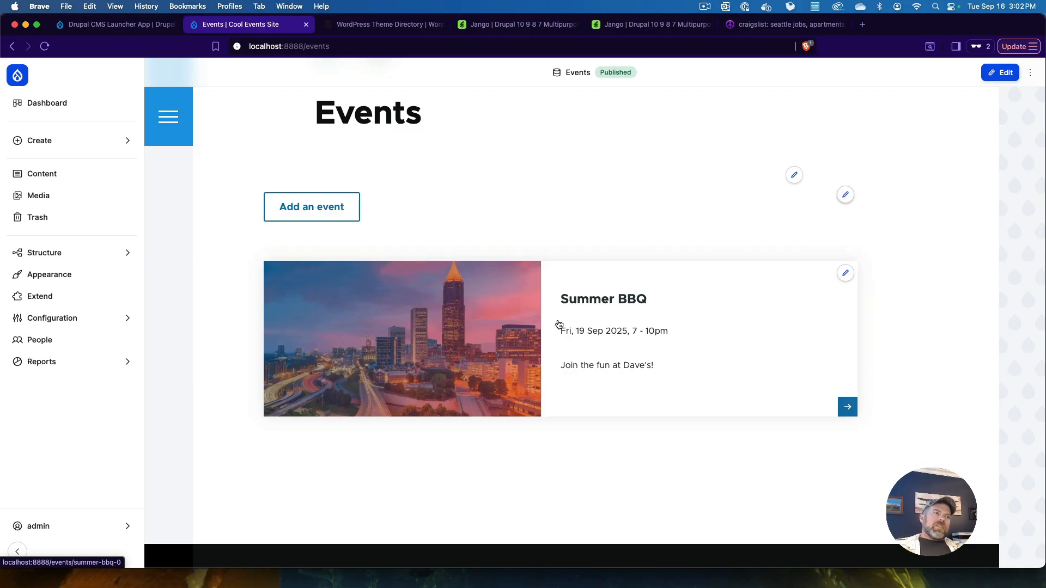
{"action": "scroll", "coordinate": [537, 278], "scroll_direction": "up", "scroll_amount": 3}
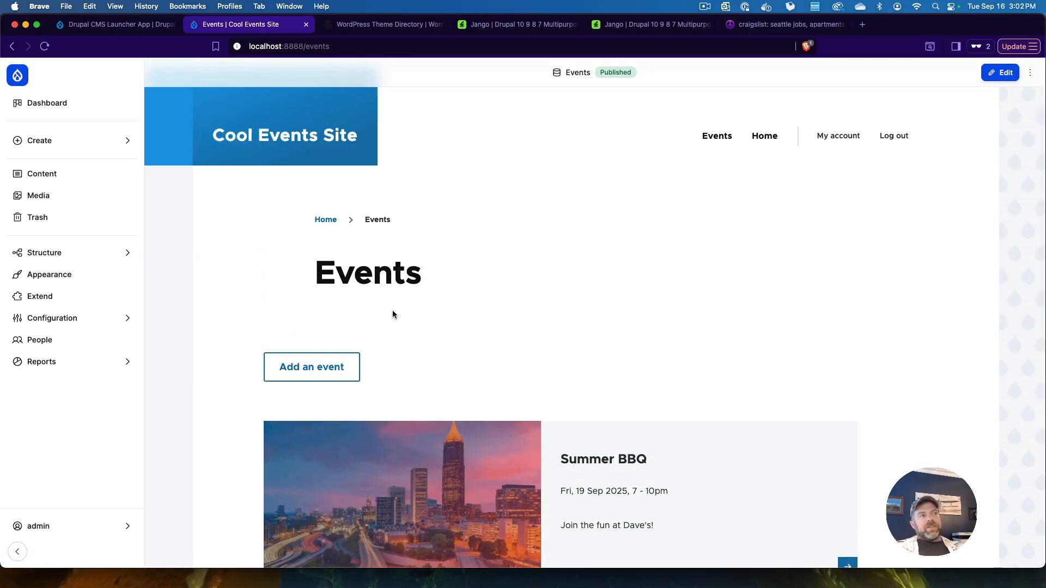
{"action": "scroll", "coordinate": [670, 407], "scroll_direction": "down", "scroll_amount": 2}
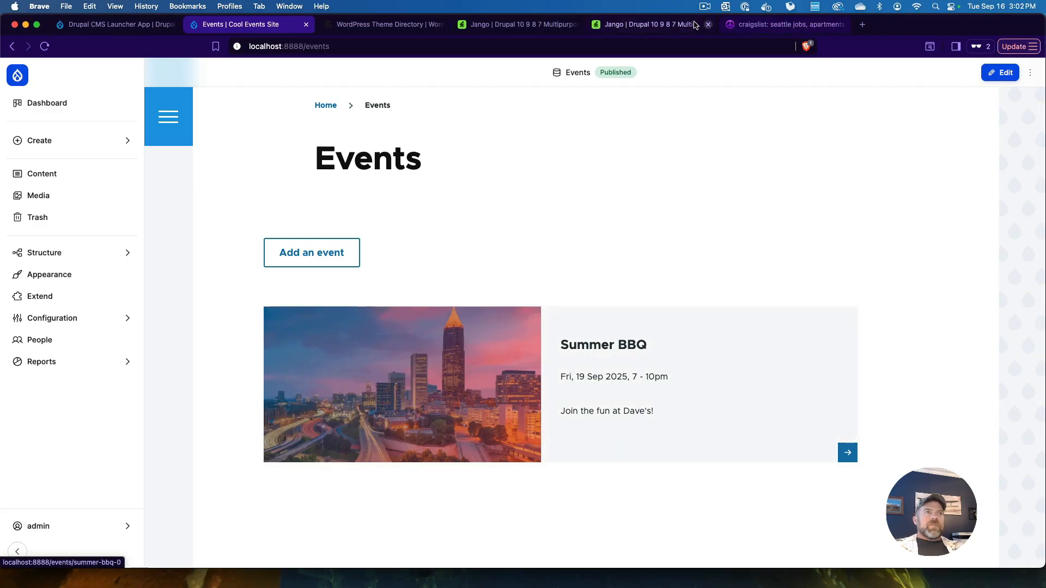
- Bring up the Jango theme preview again and review its hero slider and the feature sections below it
{"action": "left_click", "coordinate": [649, 24]}
{"action": "scroll", "coordinate": [844, 414], "scroll_direction": "up", "scroll_amount": 10}
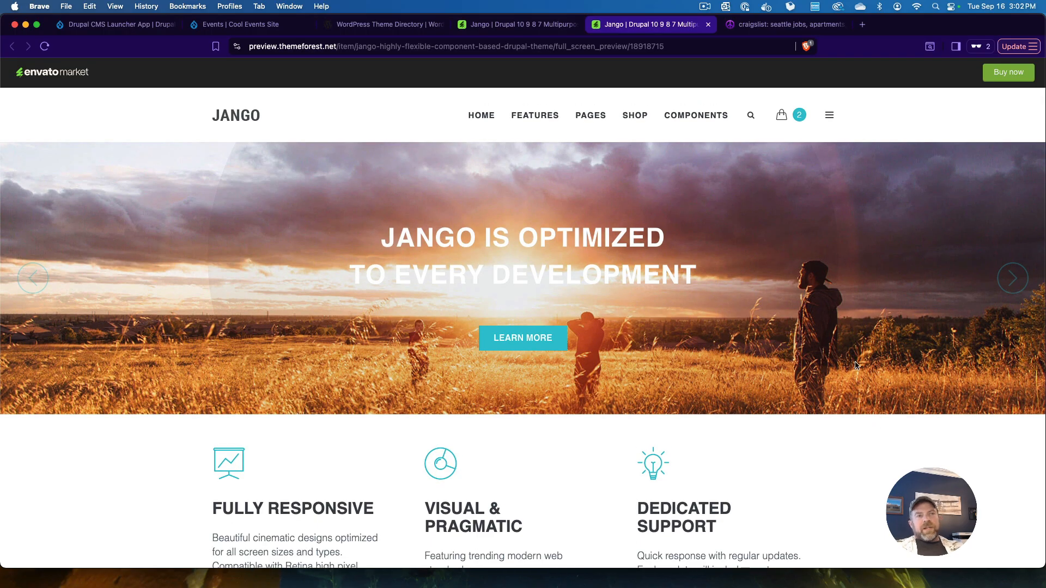
{"action": "scroll", "coordinate": [865, 368], "scroll_direction": "down", "scroll_amount": 15}
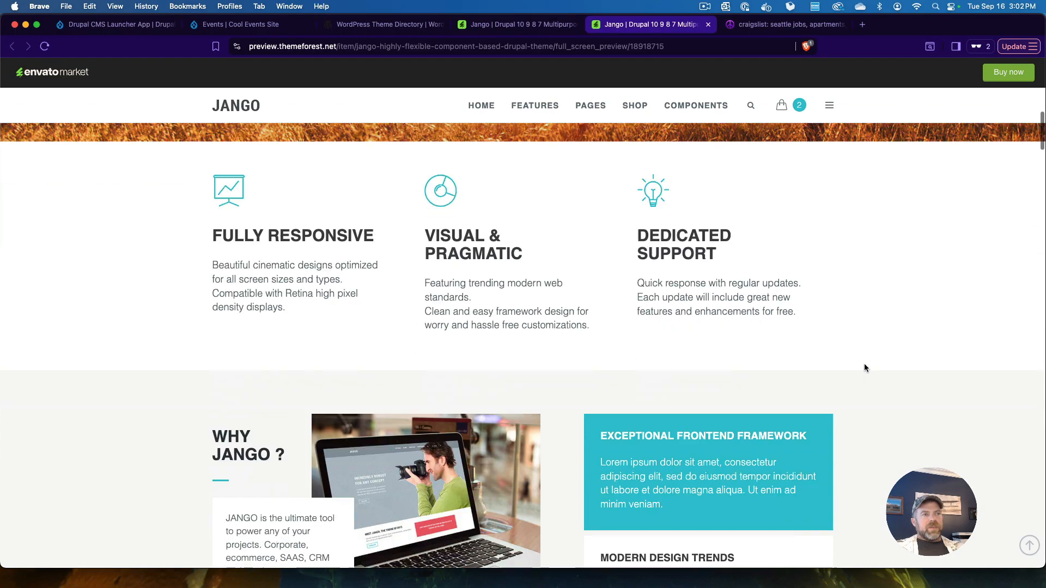
{"action": "scroll", "coordinate": [865, 368], "scroll_direction": "up", "scroll_amount": 12}
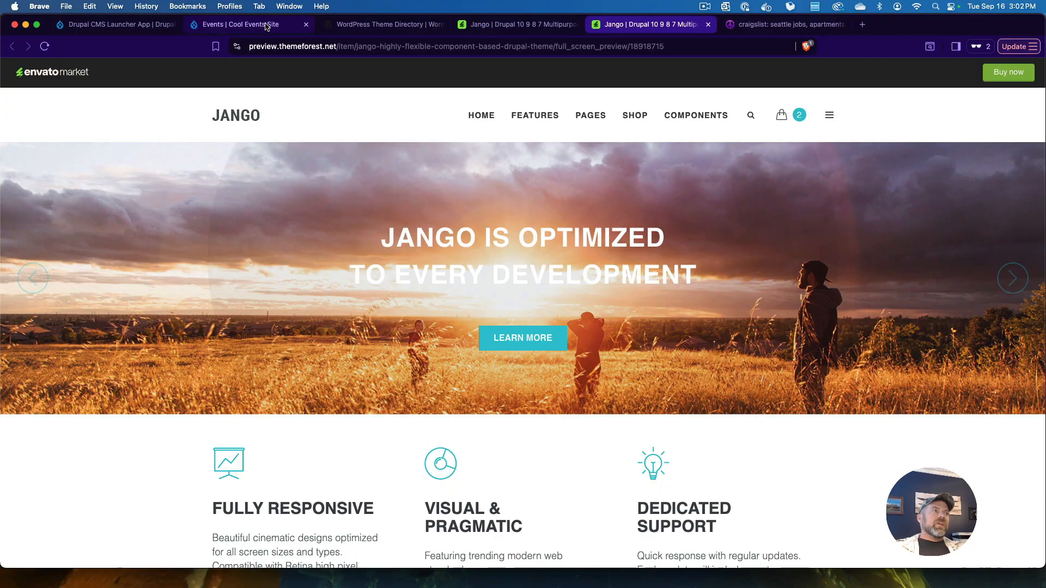
- Go back to the Cool Events Site's Events page and examine its overall layout from the header down to the Summer BBQ card
{"action": "left_click", "coordinate": [268, 25]}
{"action": "scroll", "coordinate": [198, 281], "scroll_direction": "up", "scroll_amount": 3}
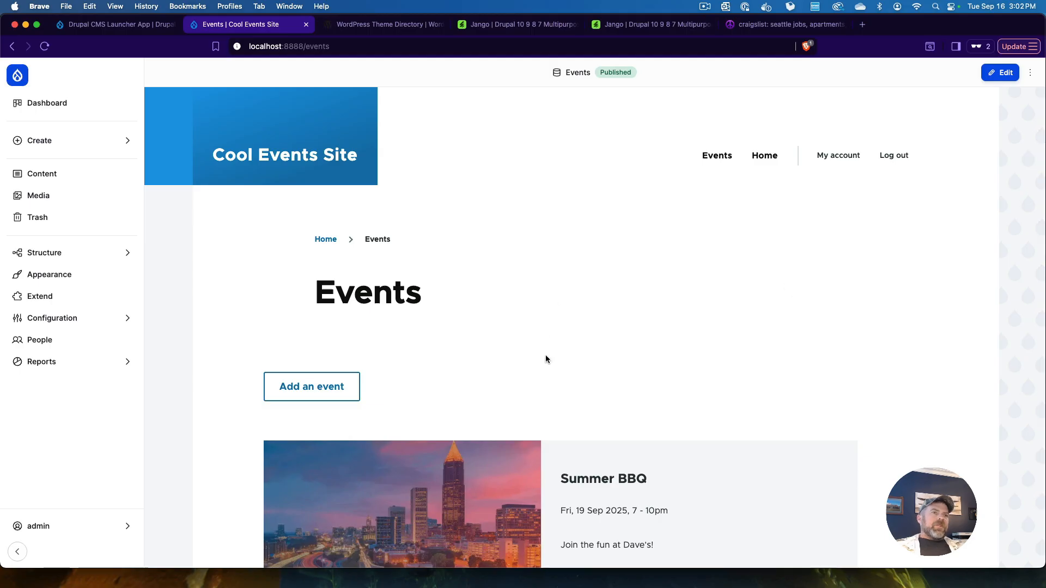
{"action": "scroll", "coordinate": [714, 327], "scroll_direction": "down", "scroll_amount": 3}
{"action": "scroll", "coordinate": [707, 343], "scroll_direction": "down", "scroll_amount": 1}
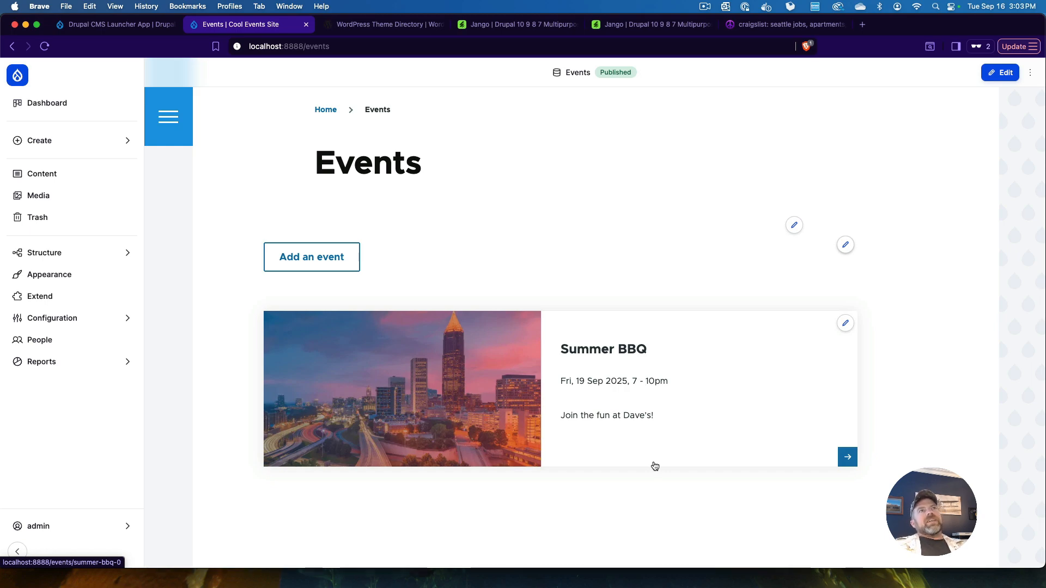
{"action": "scroll", "coordinate": [396, 495], "scroll_direction": "up", "scroll_amount": 3}
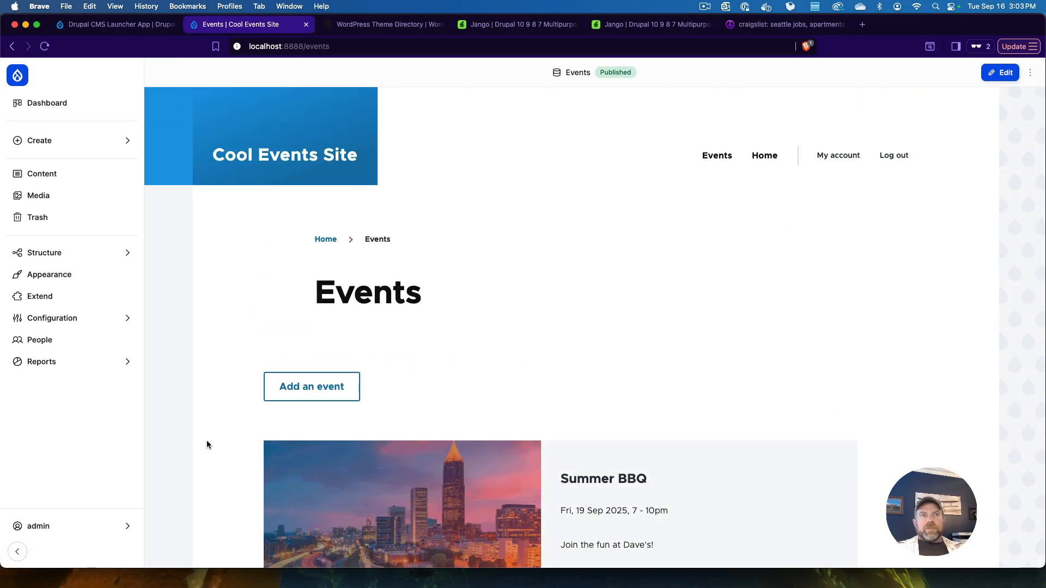
{"action": "scroll", "coordinate": [207, 444], "scroll_direction": "down", "scroll_amount": 2}
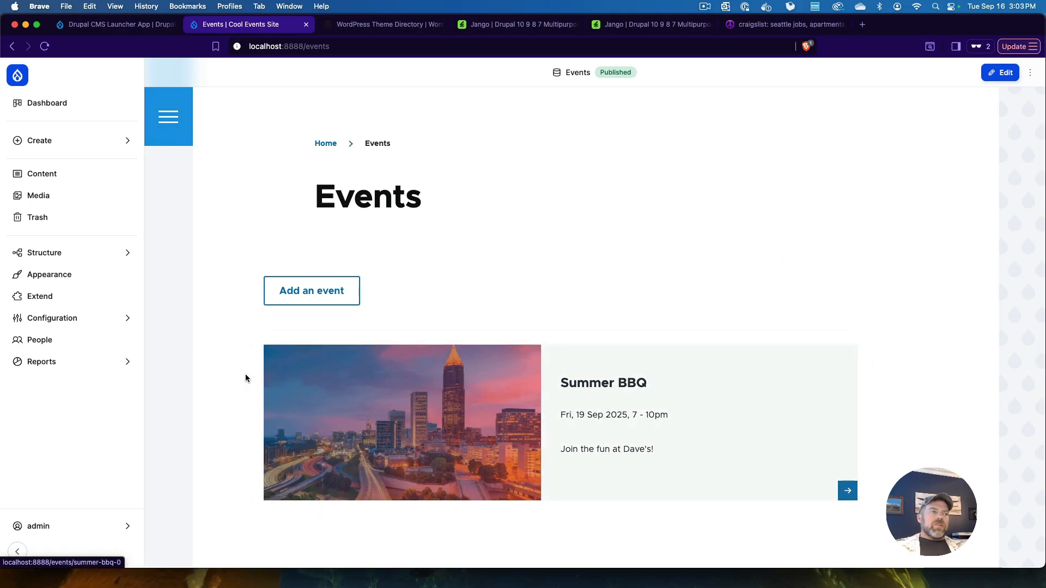
{"action": "scroll", "coordinate": [236, 401], "scroll_direction": "up", "scroll_amount": 3}
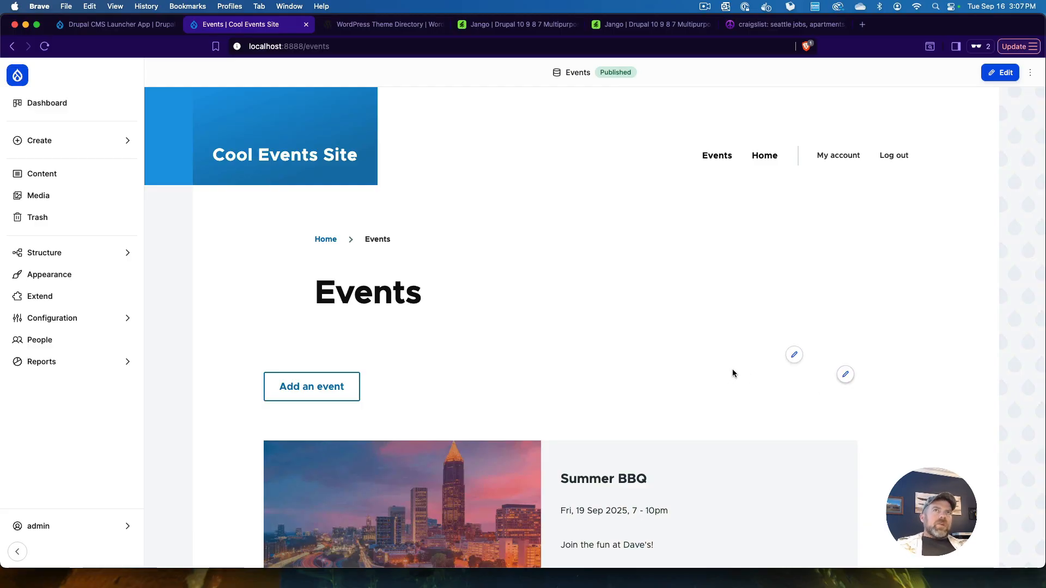
{"action": "scroll", "coordinate": [914, 395], "scroll_direction": "down", "scroll_amount": 3}
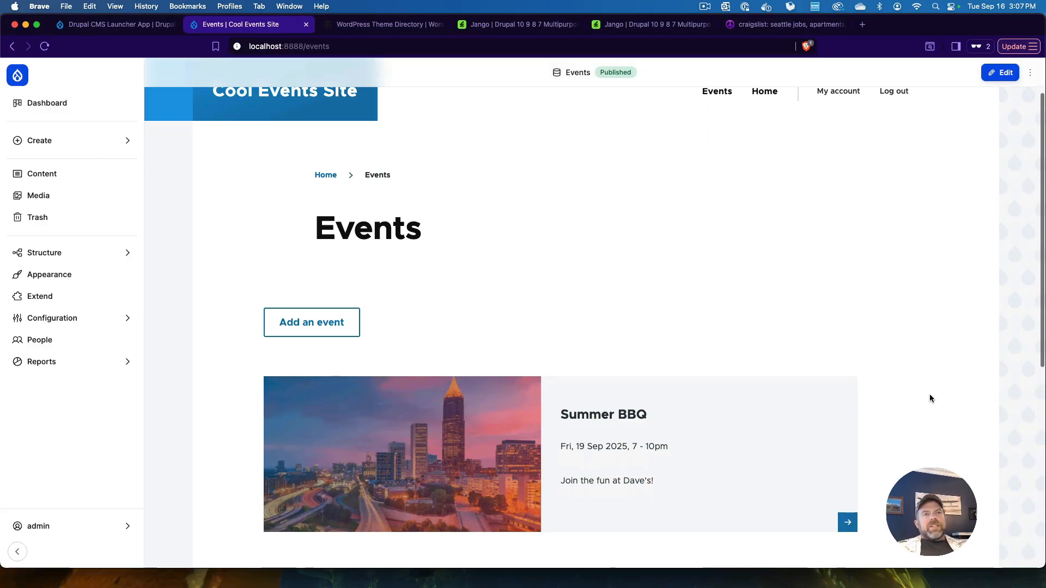
{"action": "scroll", "coordinate": [432, 334], "scroll_direction": "up", "scroll_amount": 3}
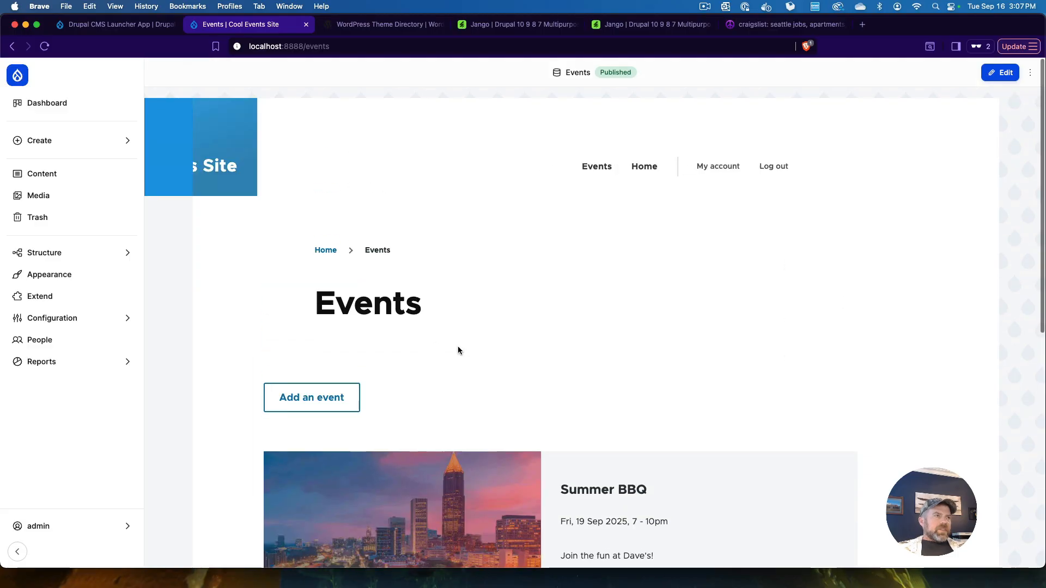
- Go to the site's home page from the Events page and examine its banner, intro text and latest events
{"action": "left_click", "coordinate": [325, 240]}
{"action": "scroll", "coordinate": [828, 406], "scroll_direction": "down", "scroll_amount": 3}
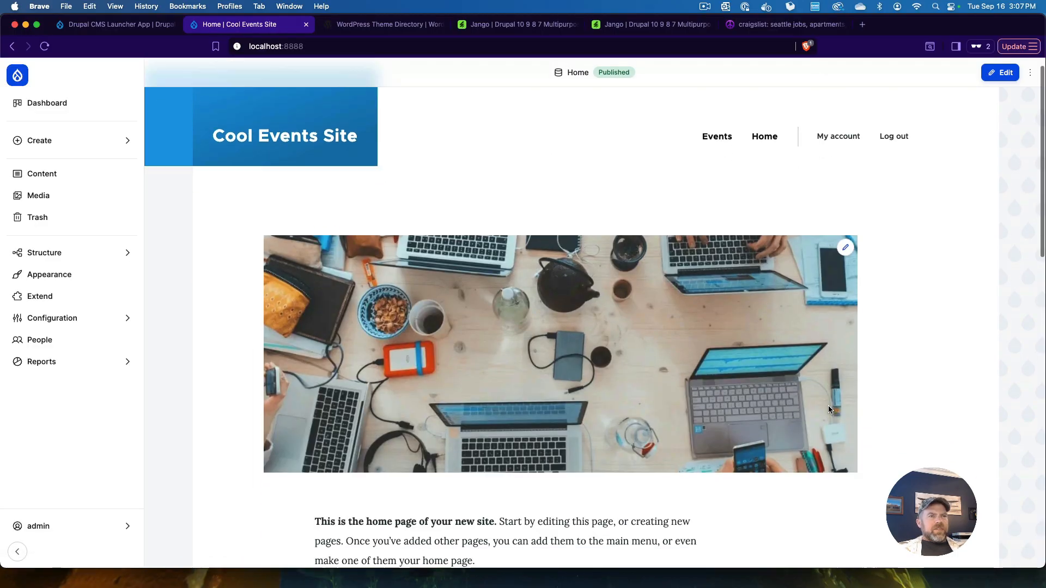
{"action": "scroll", "coordinate": [827, 407], "scroll_direction": "down", "scroll_amount": 3}
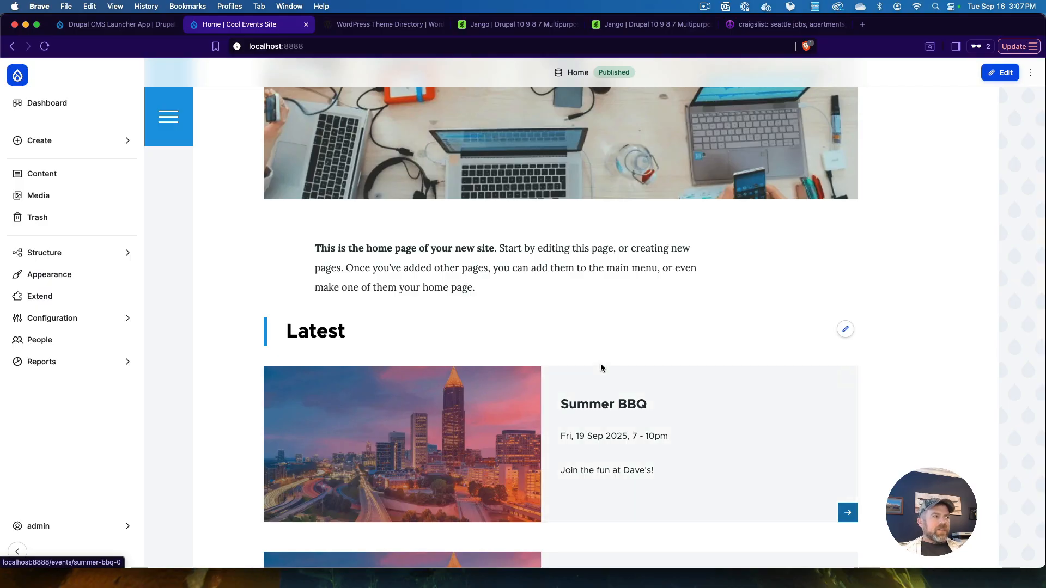
{"action": "scroll", "coordinate": [521, 362], "scroll_direction": "up", "scroll_amount": 3}
{"action": "scroll", "coordinate": [520, 362], "scroll_direction": "down", "scroll_amount": 3}
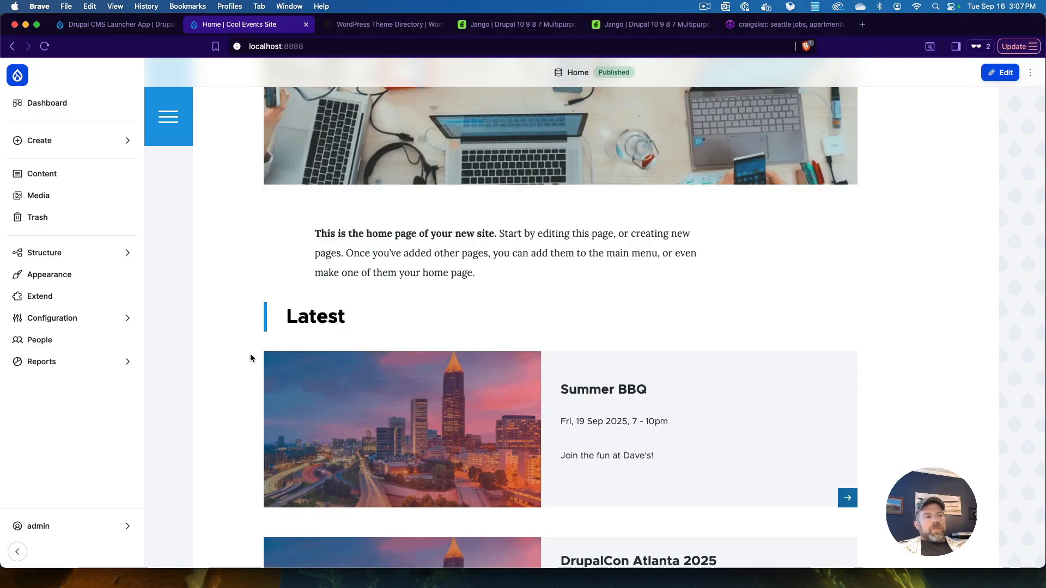
{"action": "scroll", "coordinate": [260, 349], "scroll_direction": "up", "scroll_amount": 6}
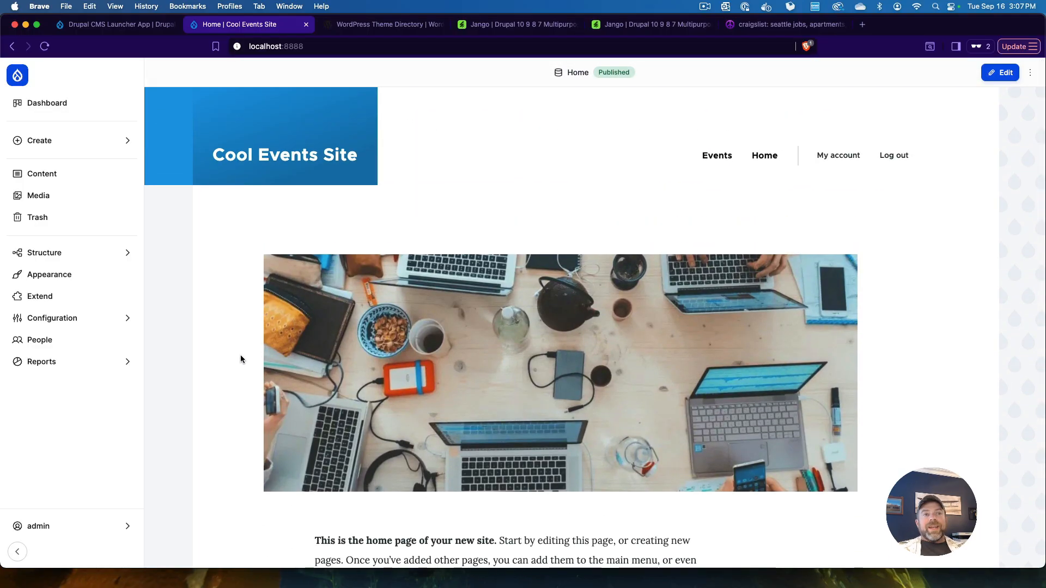
- Look through the home page from the banner and intro text to the Summer BBQ and DrupalCon Atlanta 2025 cards under Latest
{"action": "scroll", "coordinate": [240, 356], "scroll_direction": "down", "scroll_amount": 7}
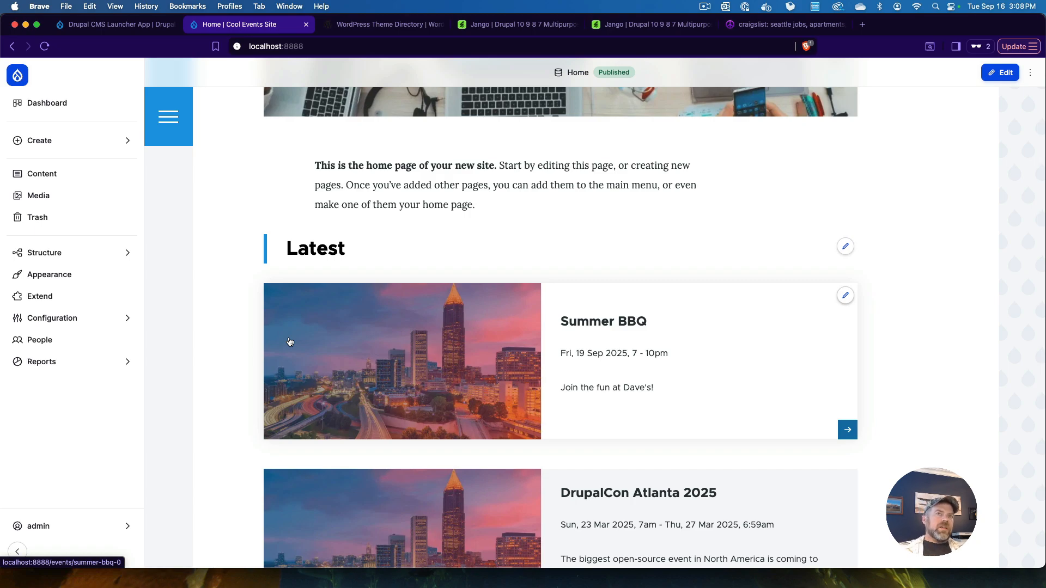
{"action": "scroll", "coordinate": [239, 330], "scroll_direction": "up", "scroll_amount": 7}
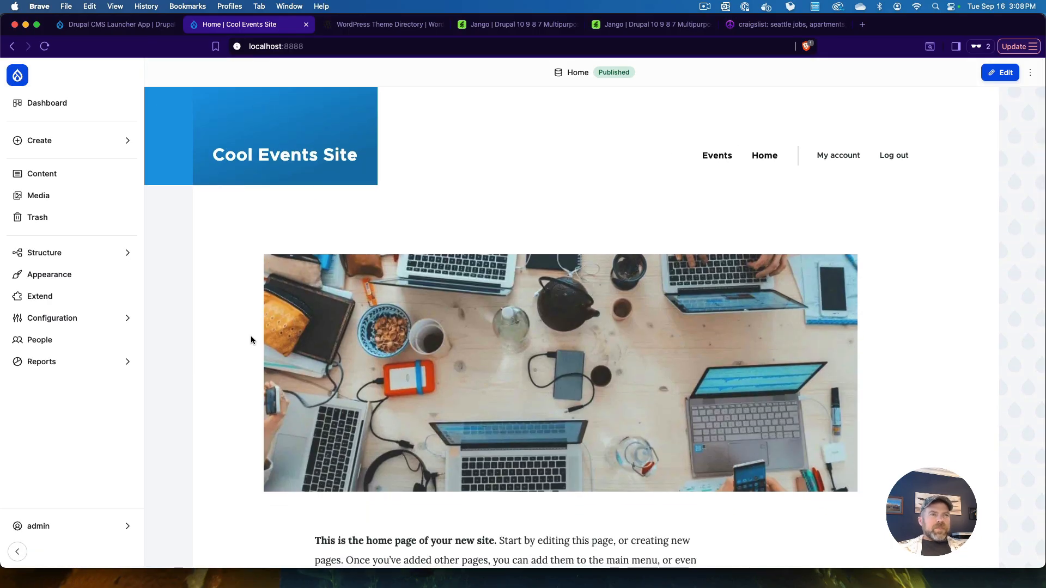
{"action": "scroll", "coordinate": [251, 337], "scroll_direction": "down", "scroll_amount": 5}
{"action": "scroll", "coordinate": [251, 336], "scroll_direction": "up", "scroll_amount": 3}
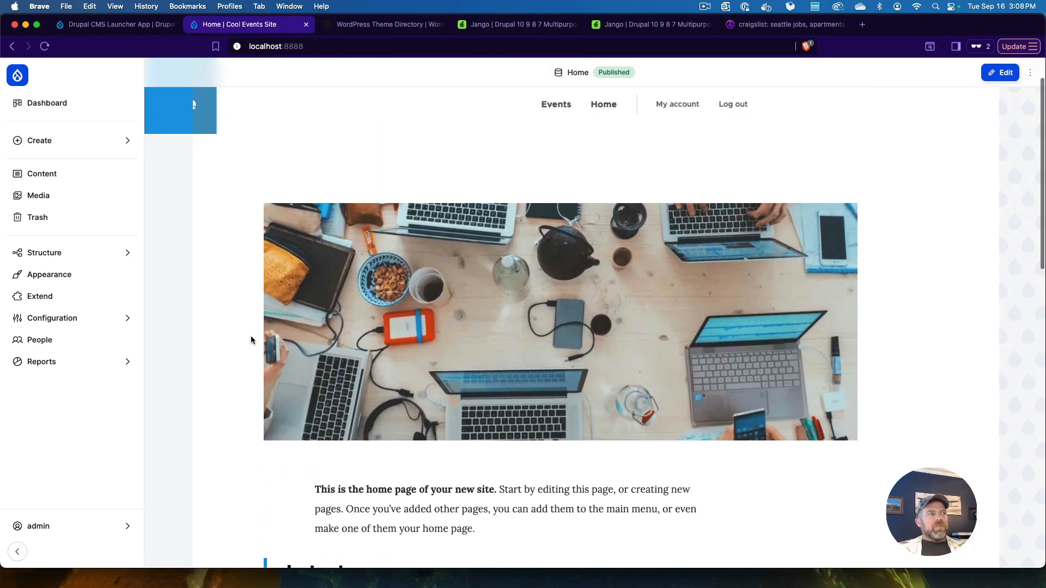
{"action": "scroll", "coordinate": [600, 295], "scroll_direction": "down", "scroll_amount": 5}
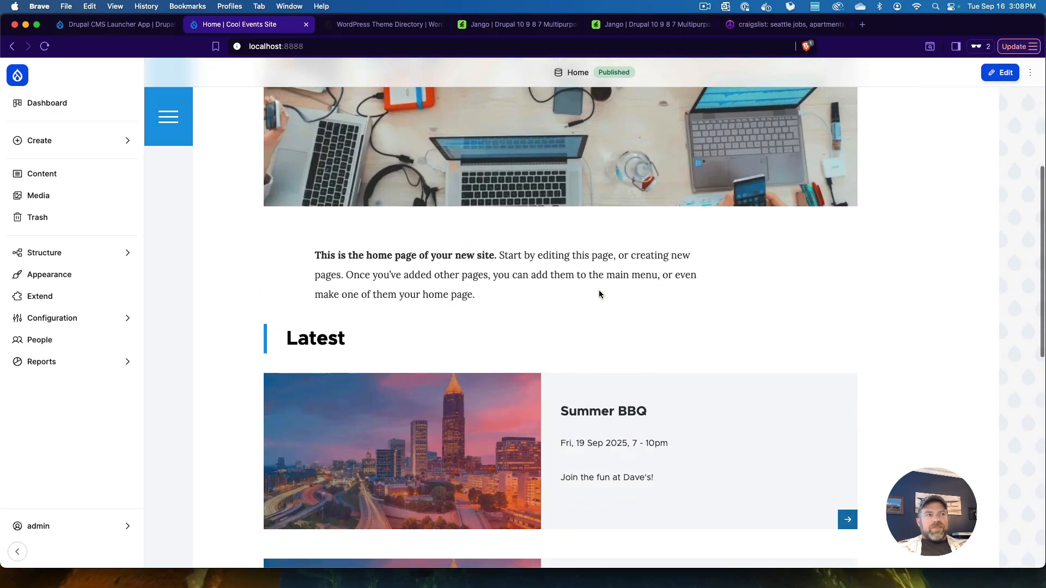
{"action": "scroll", "coordinate": [433, 272], "scroll_direction": "down", "scroll_amount": 3}
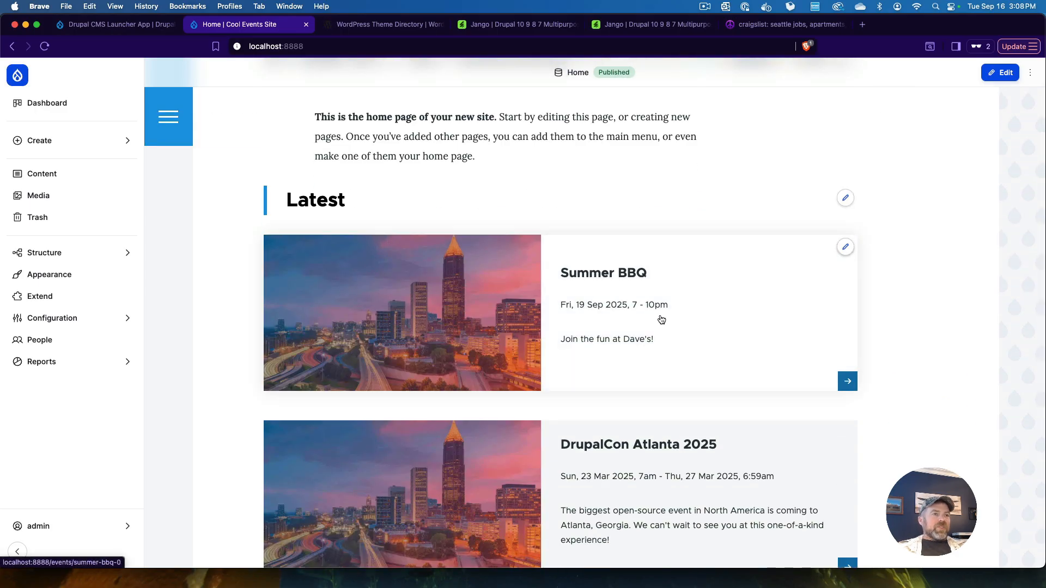
{"action": "scroll", "coordinate": [841, 362], "scroll_direction": "up", "scroll_amount": 9}
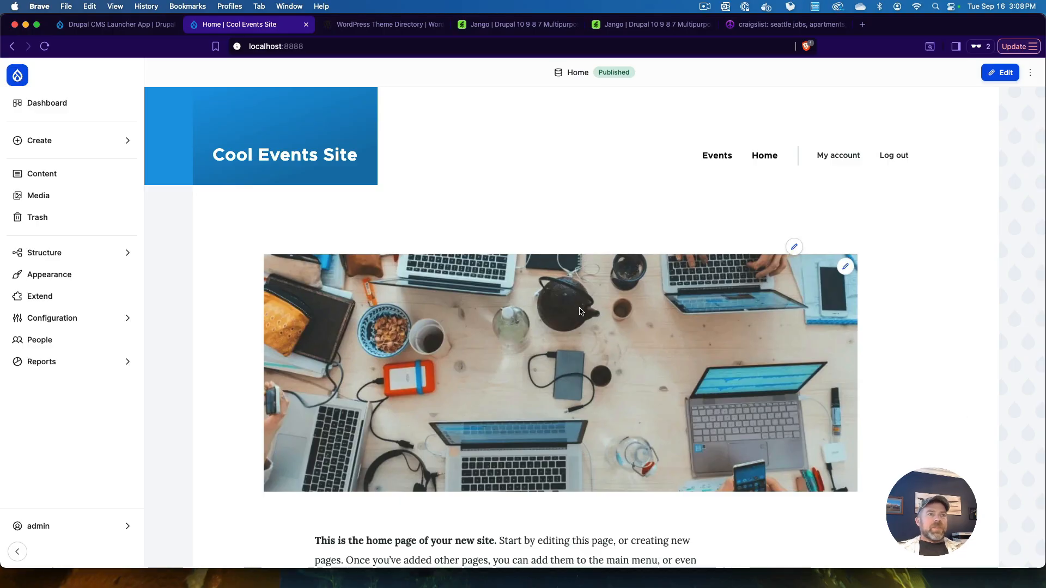
- Switch to the Drupal CMS Launcher page and review its desktop download options and installation steps
{"action": "left_click", "coordinate": [134, 28]}
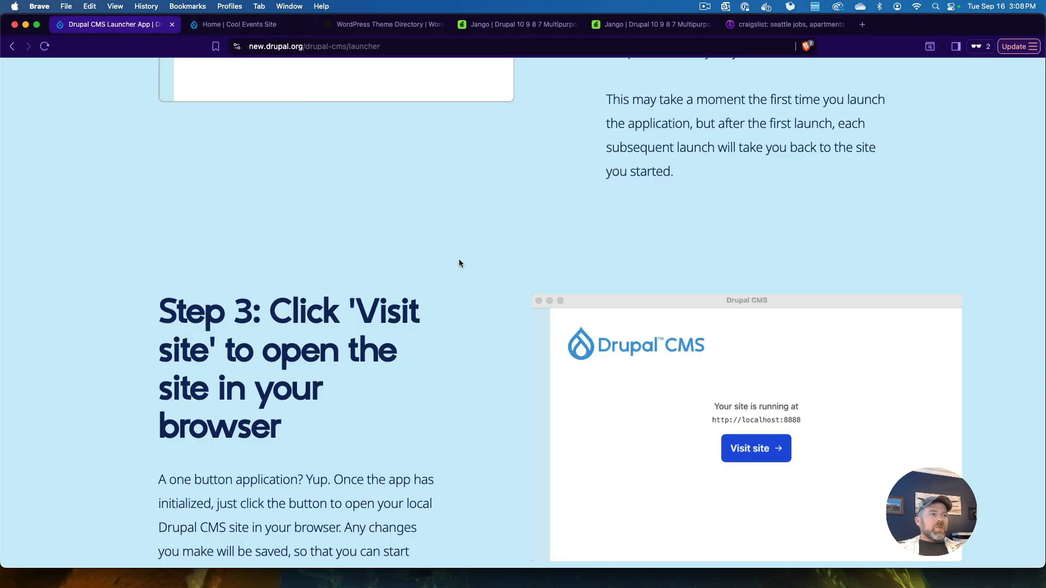
{"action": "scroll", "coordinate": [435, 270], "scroll_direction": "up", "scroll_amount": 10}
{"action": "scroll", "coordinate": [435, 275], "scroll_direction": "up", "scroll_amount": 3}
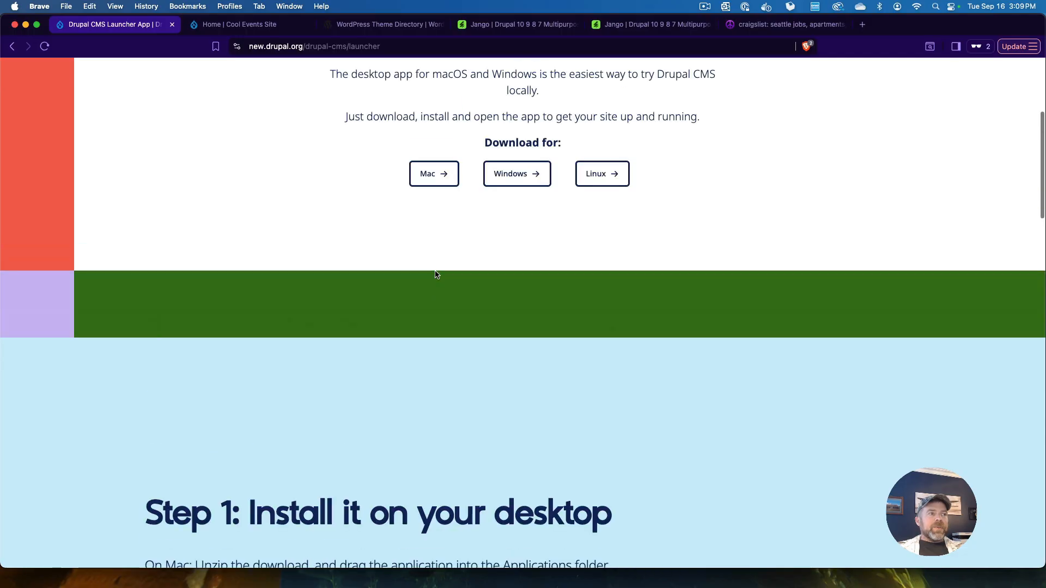
{"action": "scroll", "coordinate": [434, 274], "scroll_direction": "down", "scroll_amount": 8}
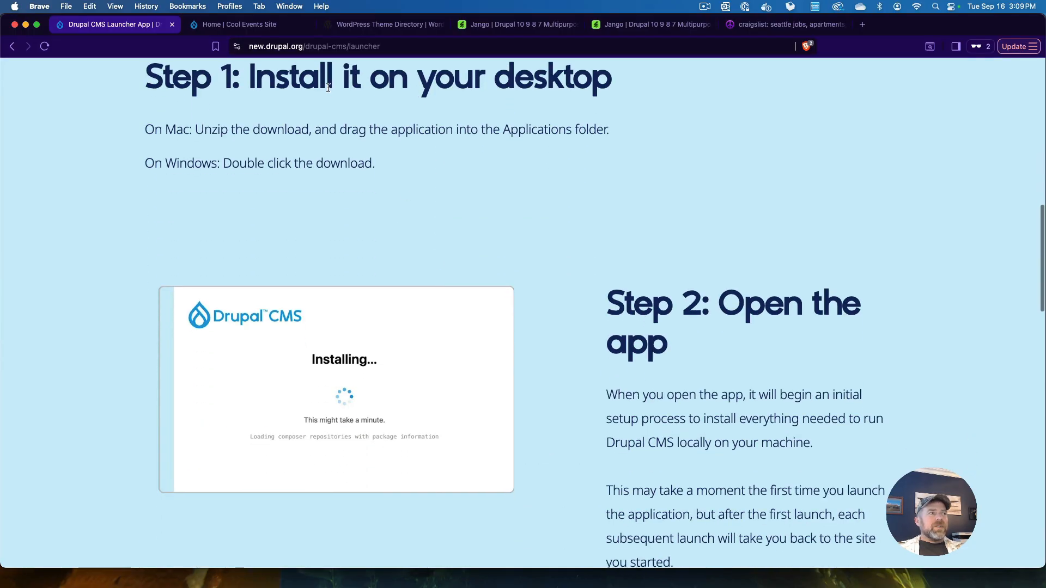
- Return to the Cool Events Site home page and examine its header, banner image and intro text
{"action": "left_click", "coordinate": [254, 24]}
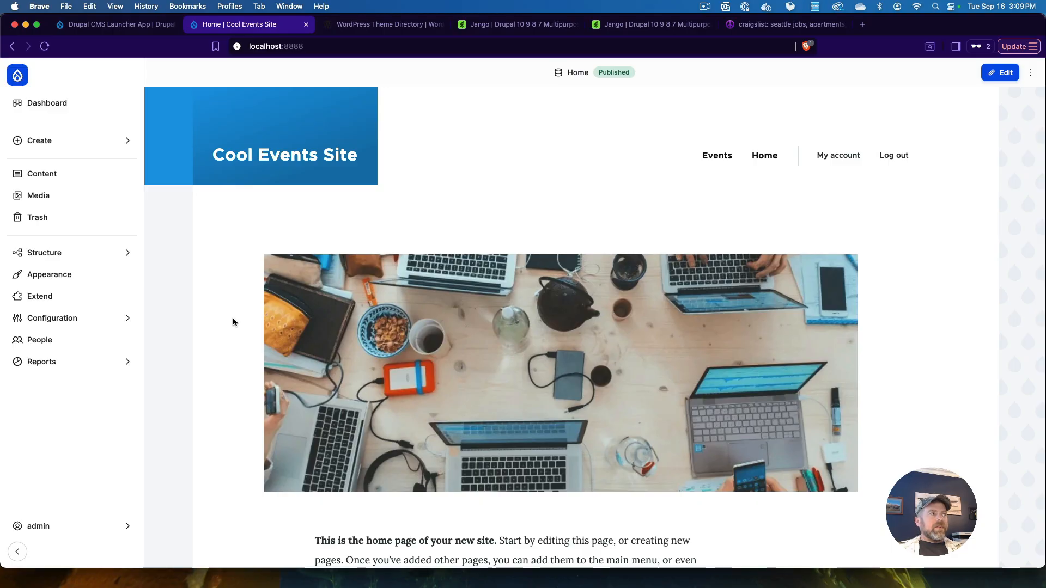
{"action": "scroll", "coordinate": [233, 322], "scroll_direction": "down", "scroll_amount": 1}
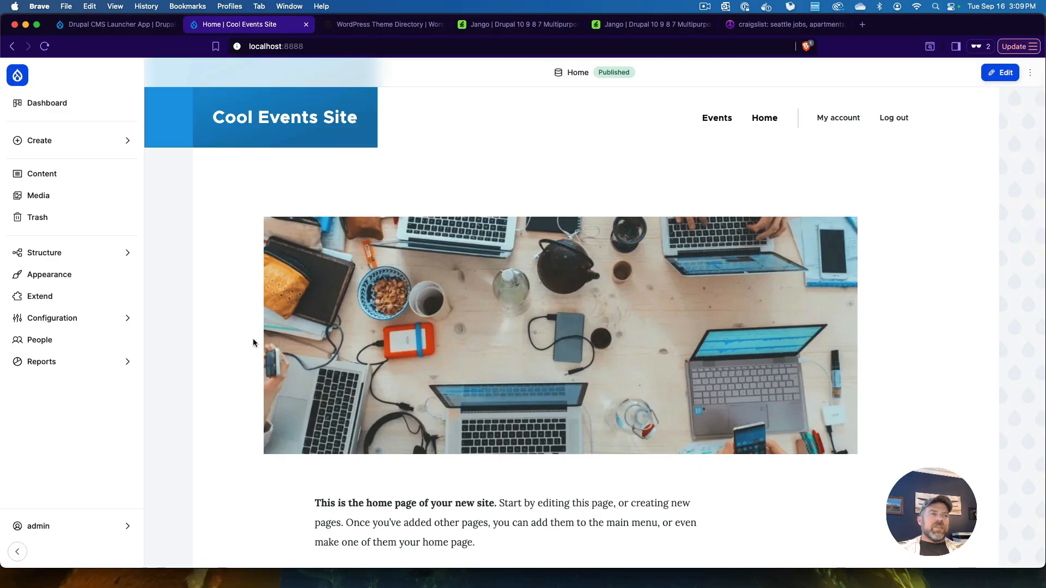
{"action": "scroll", "coordinate": [251, 340], "scroll_direction": "down", "scroll_amount": 4}
{"action": "scroll", "coordinate": [251, 342], "scroll_direction": "up", "scroll_amount": 5}
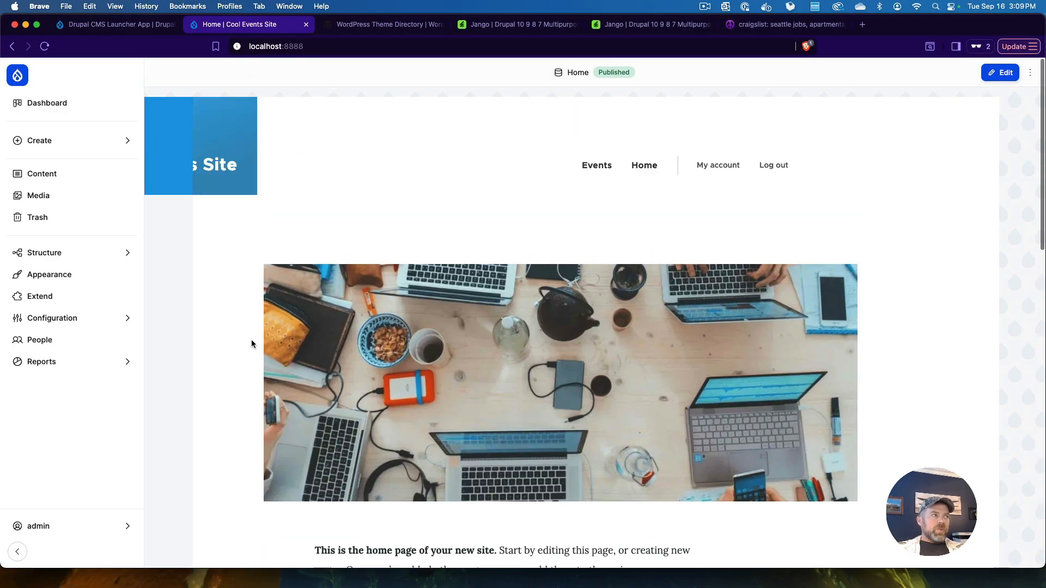
{"action": "mouse_move", "coordinate": [298, 295]}
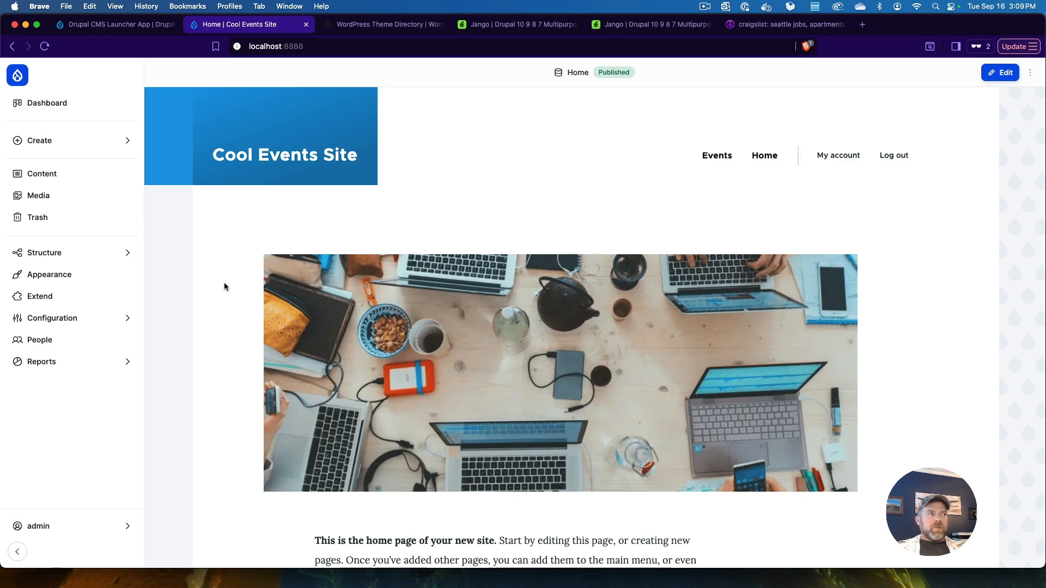
{"action": "mouse_move", "coordinate": [267, 288]}
{"action": "scroll", "coordinate": [310, 301], "scroll_direction": "down", "scroll_amount": 2}
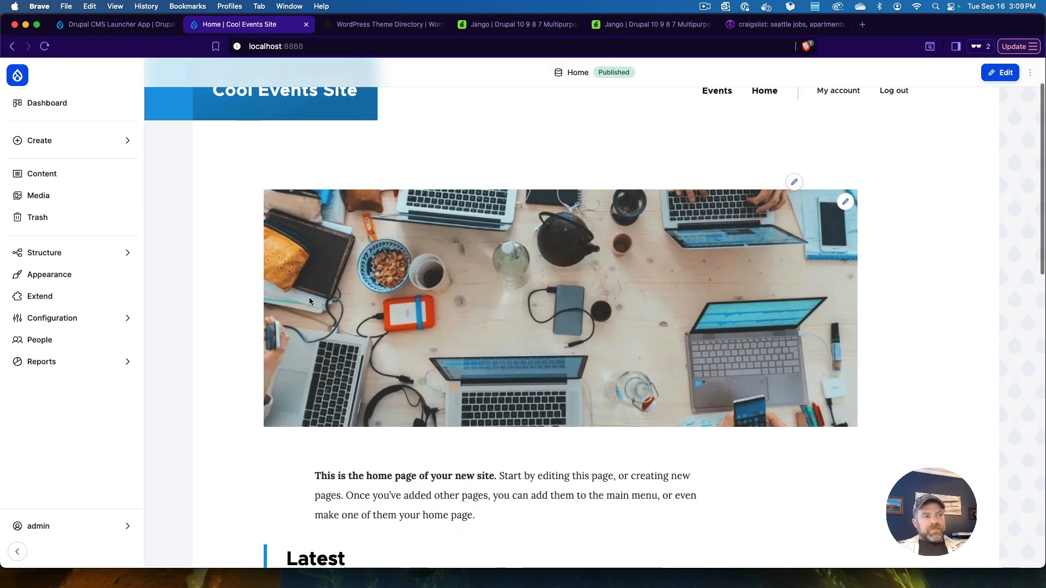
{"action": "scroll", "coordinate": [283, 297], "scroll_direction": "up", "scroll_amount": 3}
{"action": "scroll", "coordinate": [239, 290], "scroll_direction": "down", "scroll_amount": 2}
{"action": "scroll", "coordinate": [239, 291], "scroll_direction": "up", "scroll_amount": 2}
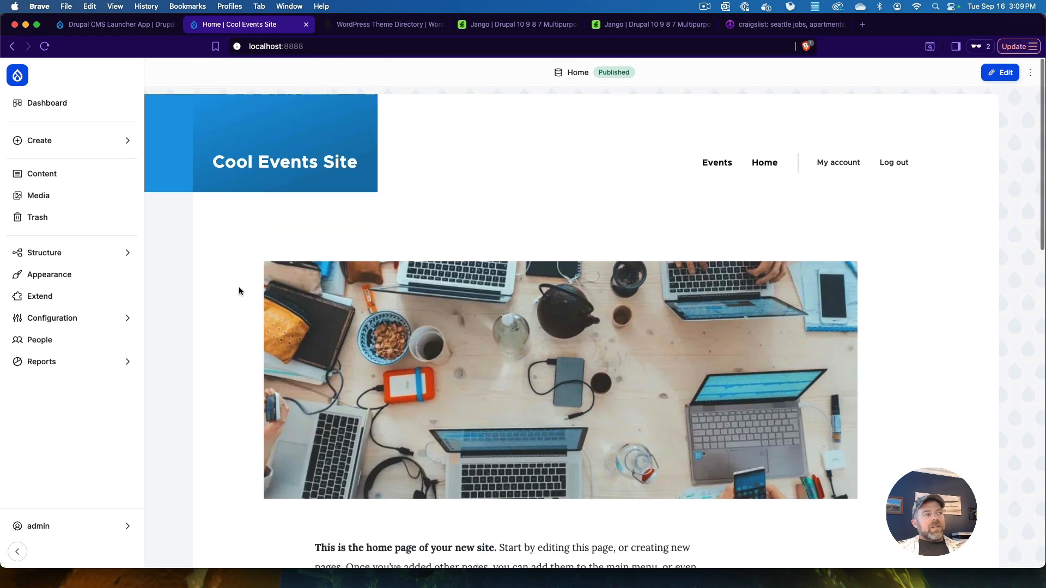
- View the blank form for creating an Event, return to the site without entering anything, and look over the home page
{"action": "left_click", "coordinate": [68, 142]}
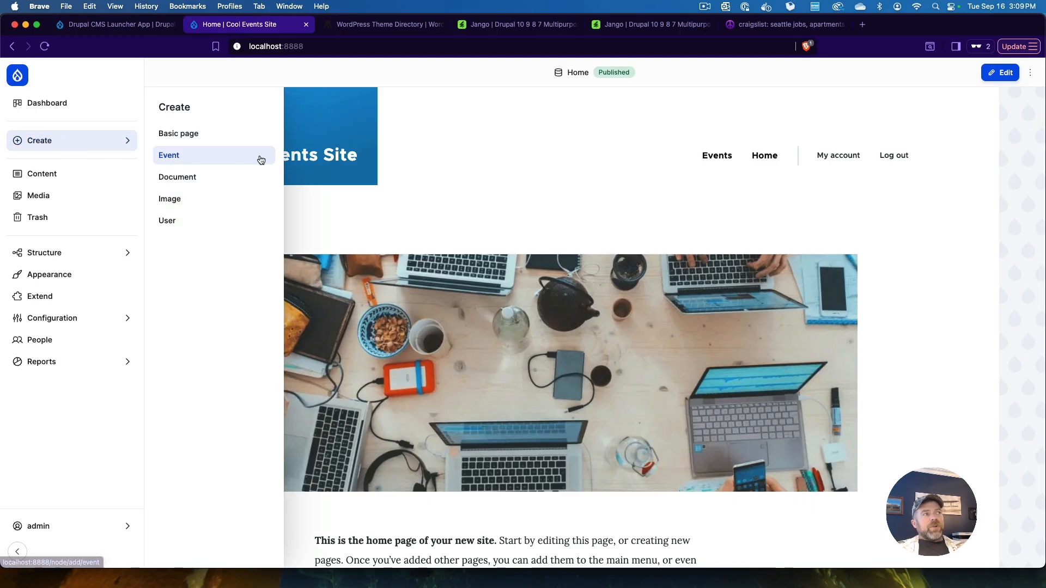
{"action": "left_click", "coordinate": [235, 159]}
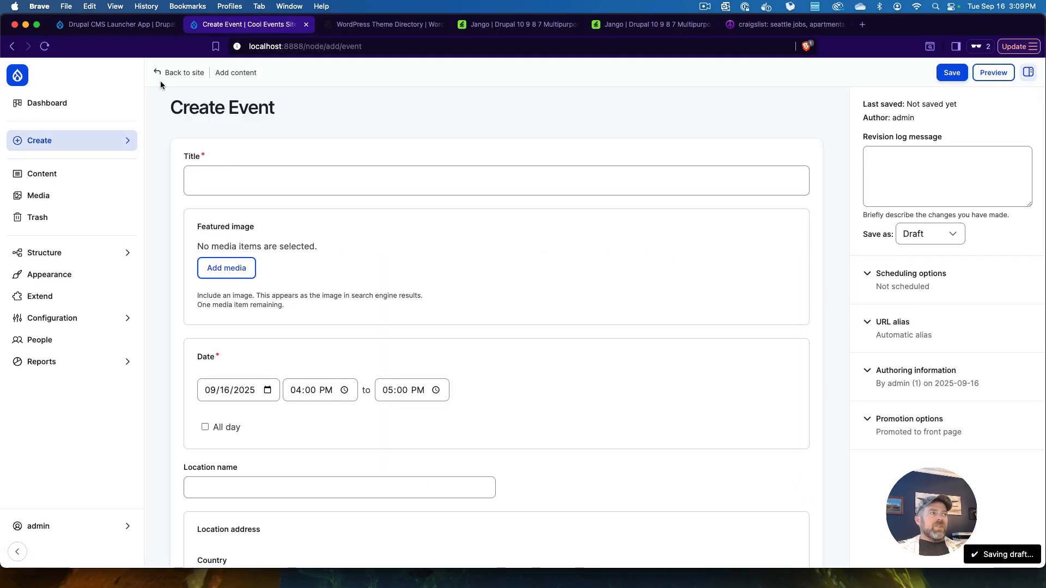
{"action": "left_click", "coordinate": [173, 73]}
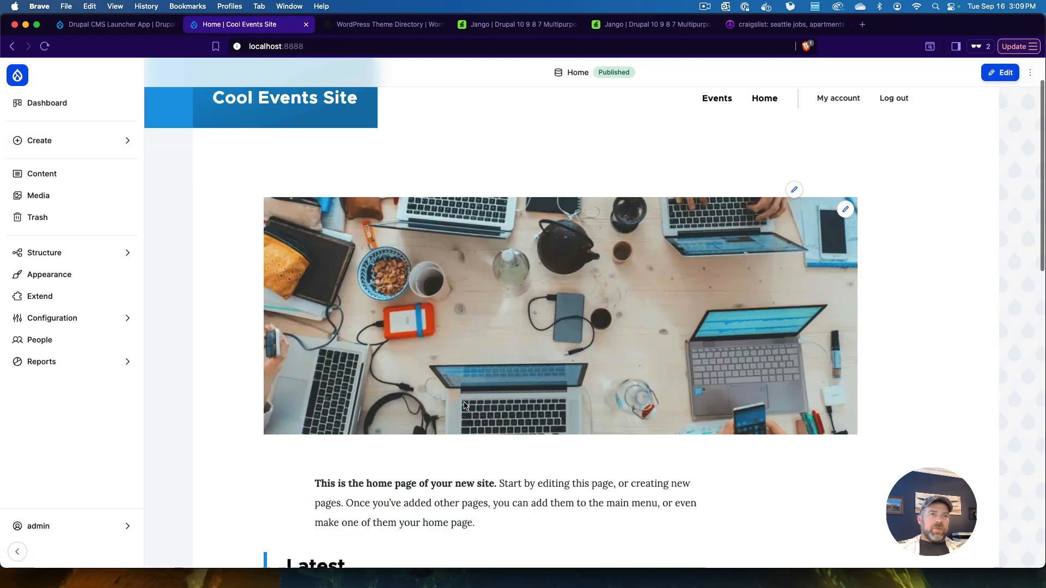
{"action": "scroll", "coordinate": [464, 406], "scroll_direction": "down", "scroll_amount": 7}
{"action": "scroll", "coordinate": [465, 406], "scroll_direction": "up", "scroll_amount": 6}
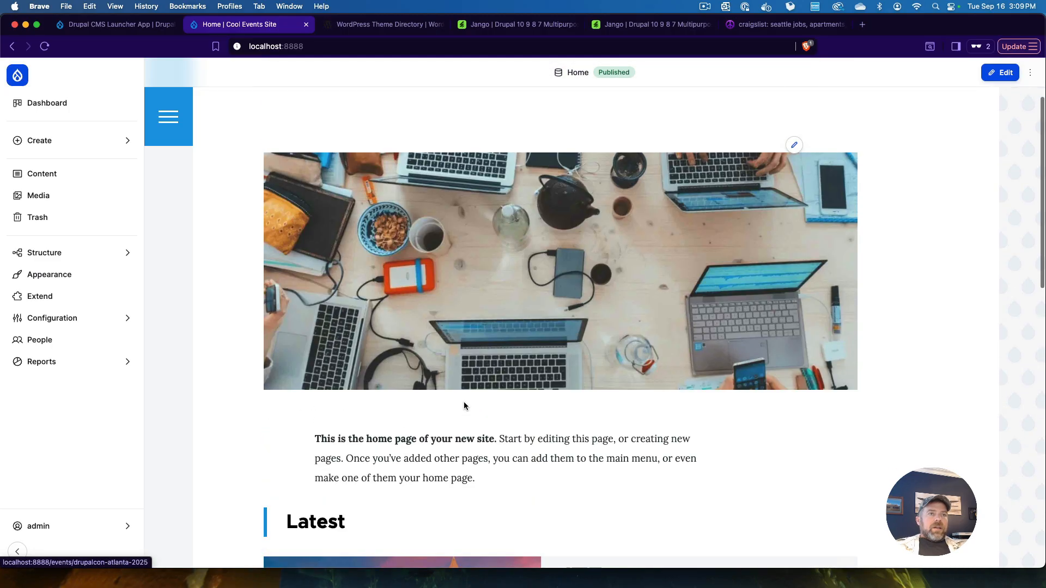